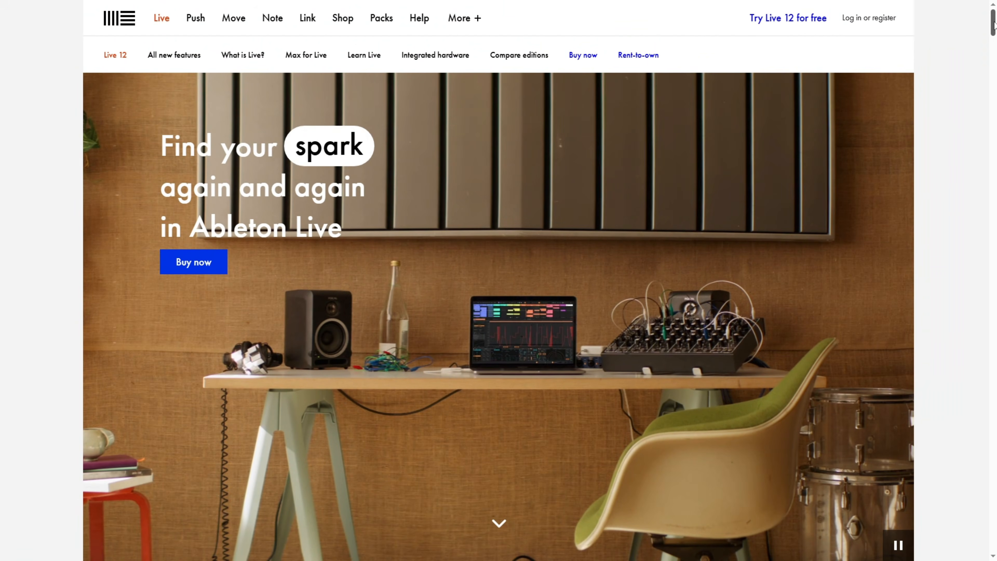
drag(995, 24, 976, 362)
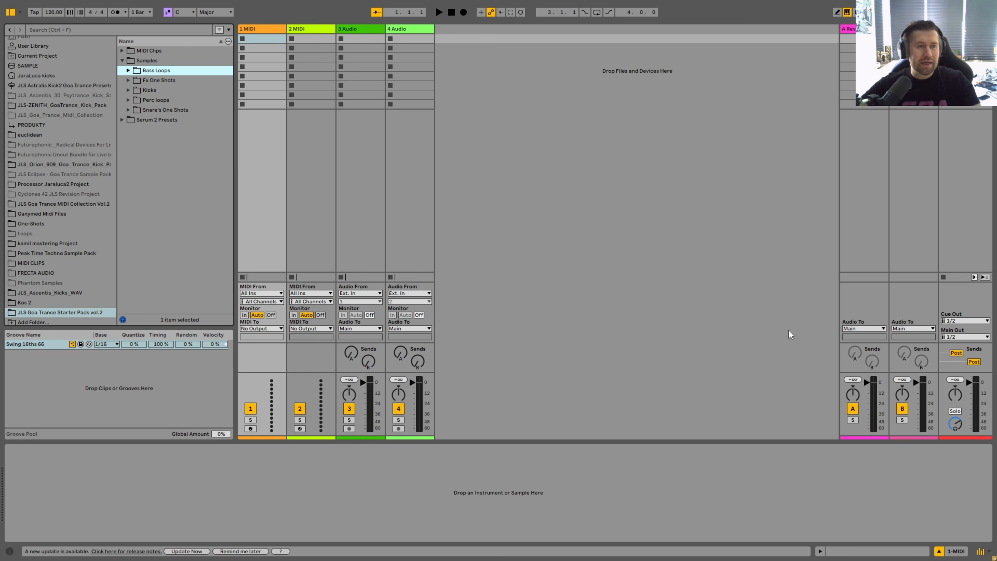
- Narrow the browser and look through its Audio Effects, MIDI Effects, Plug-Ins and Samples categories and the Places folders
drag(233, 167, 214, 167)
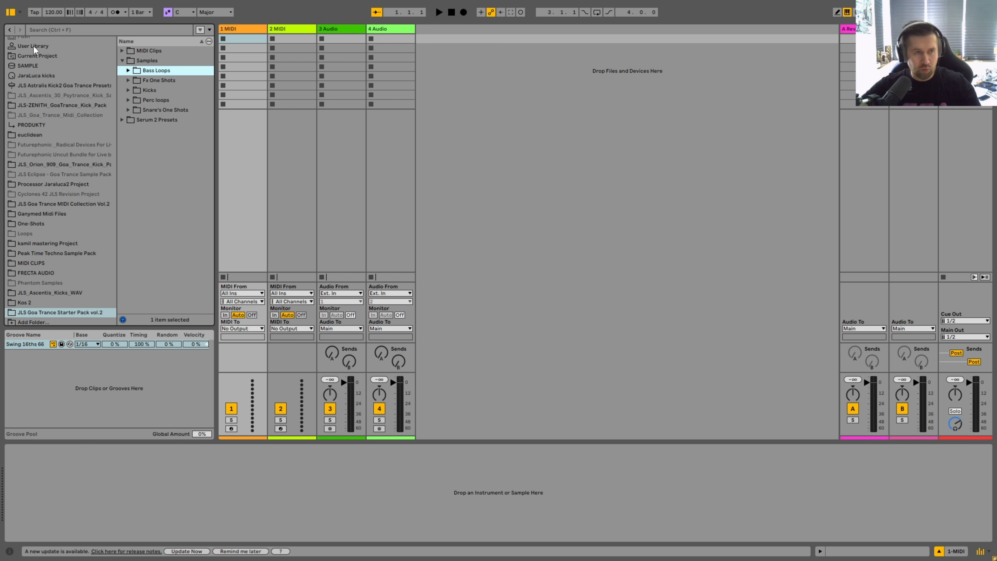
scroll(115, 236, up, 3)
scroll(90, 193, up, 6)
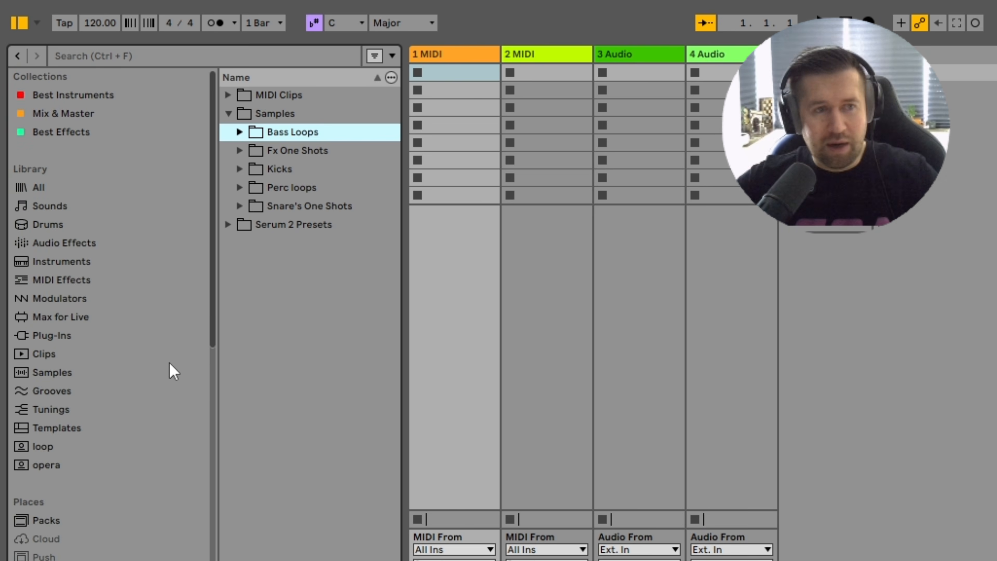
click(89, 243)
click(84, 280)
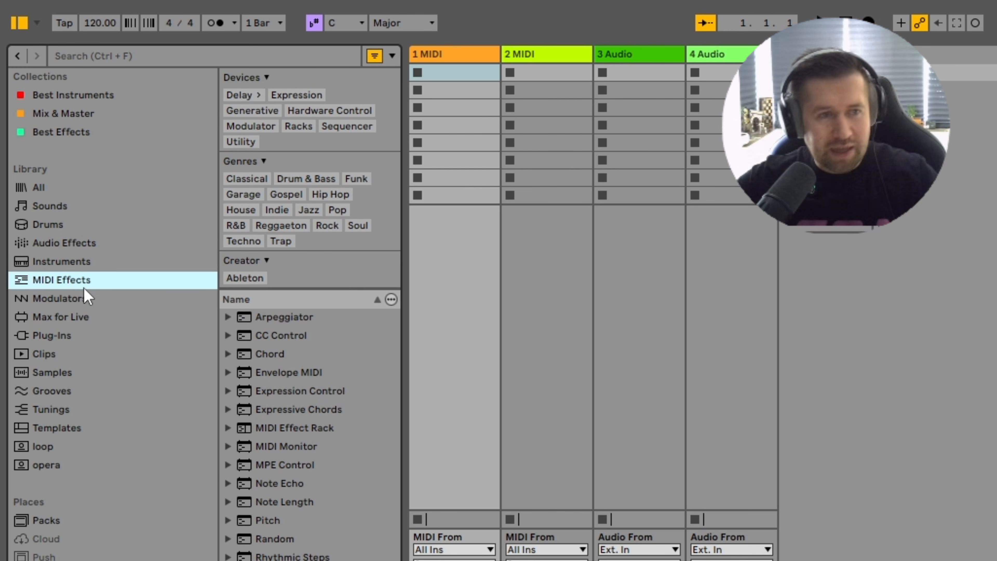
click(81, 337)
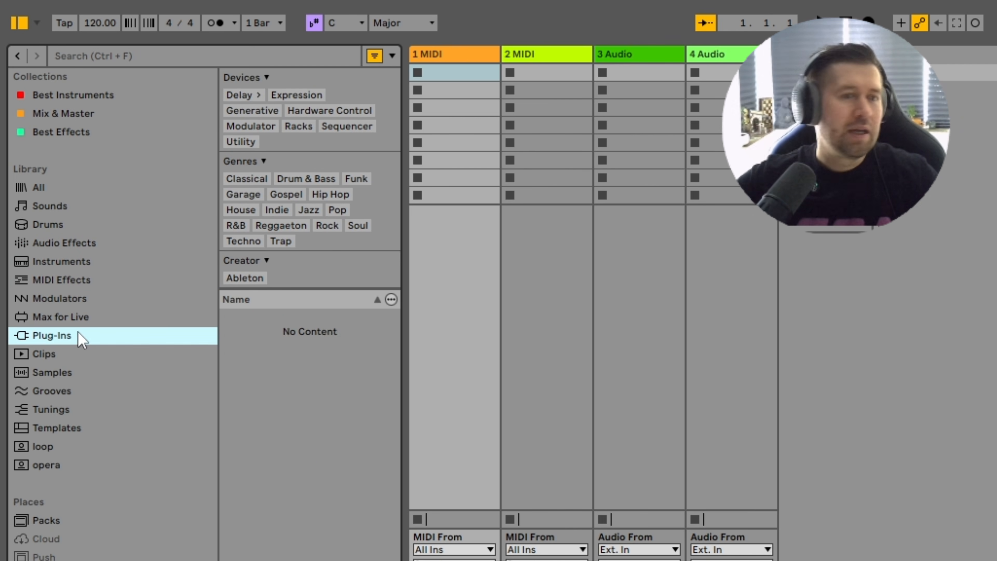
click(55, 373)
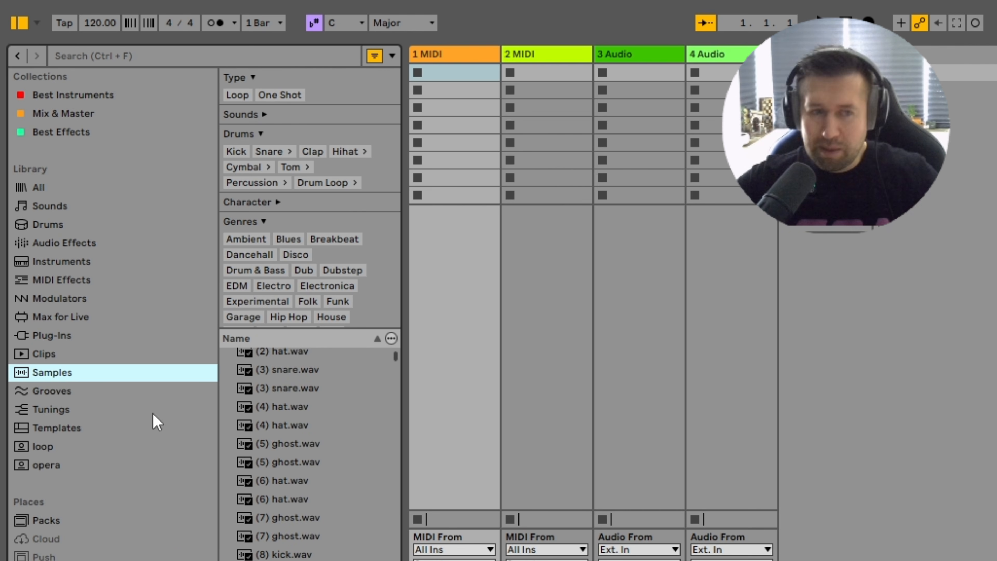
scroll(108, 377, down, 5)
scroll(128, 306, down, 10)
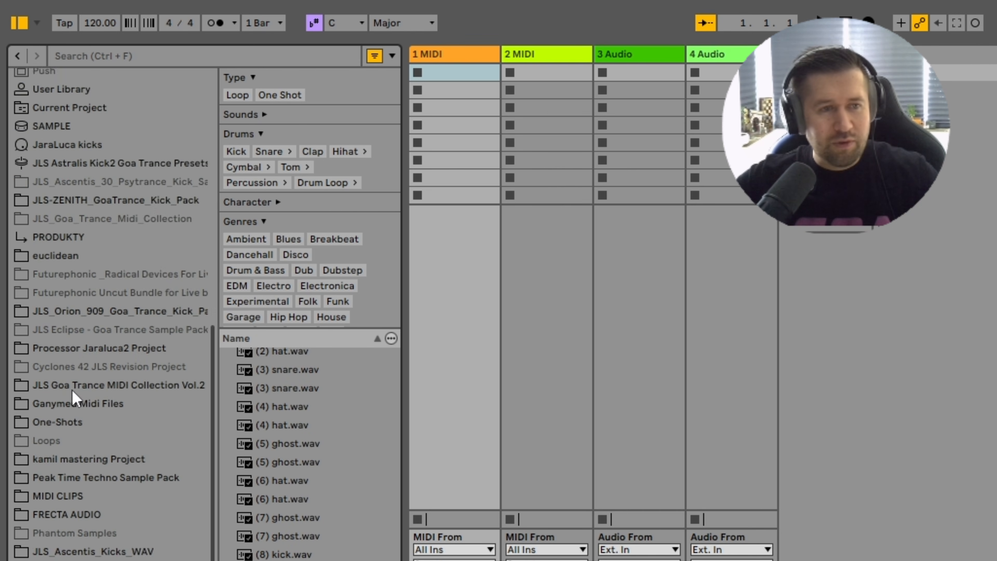
scroll(112, 278, up, 9)
scroll(157, 324, up, 5)
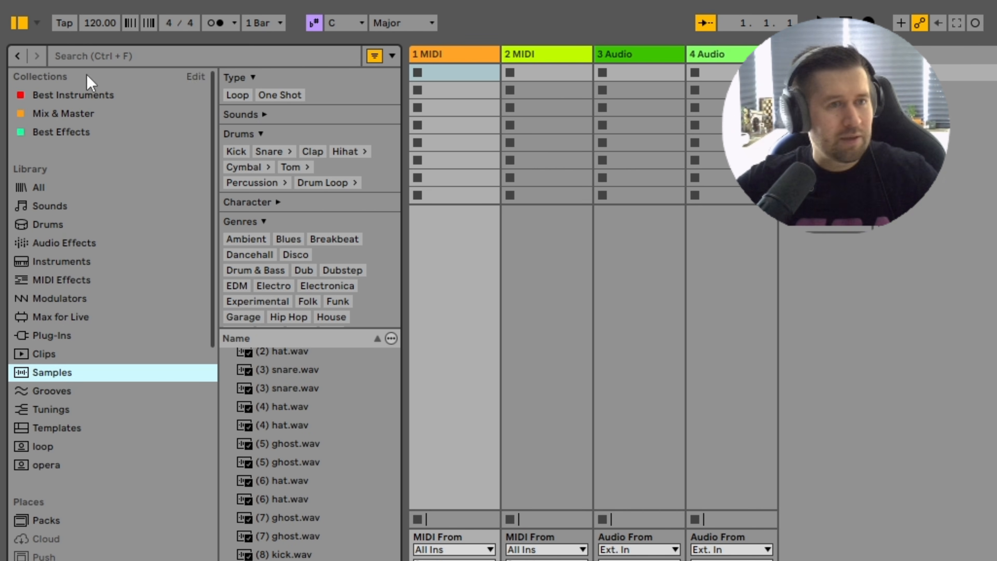
- Look through the Audio Effects, Drums, All and Sounds categories in the browser, finishing on Instruments
click(71, 244)
click(78, 262)
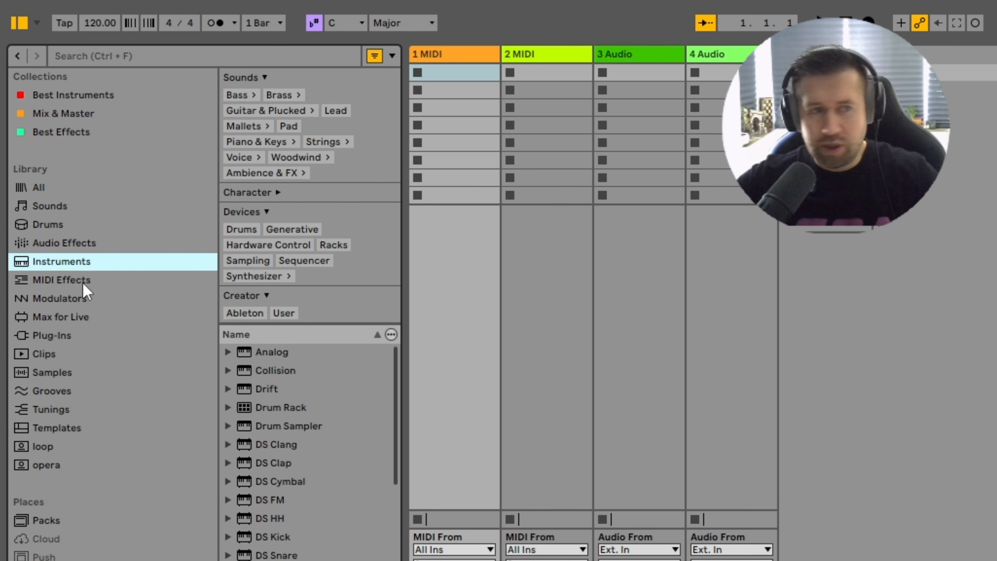
click(70, 243)
click(60, 222)
click(65, 190)
click(67, 207)
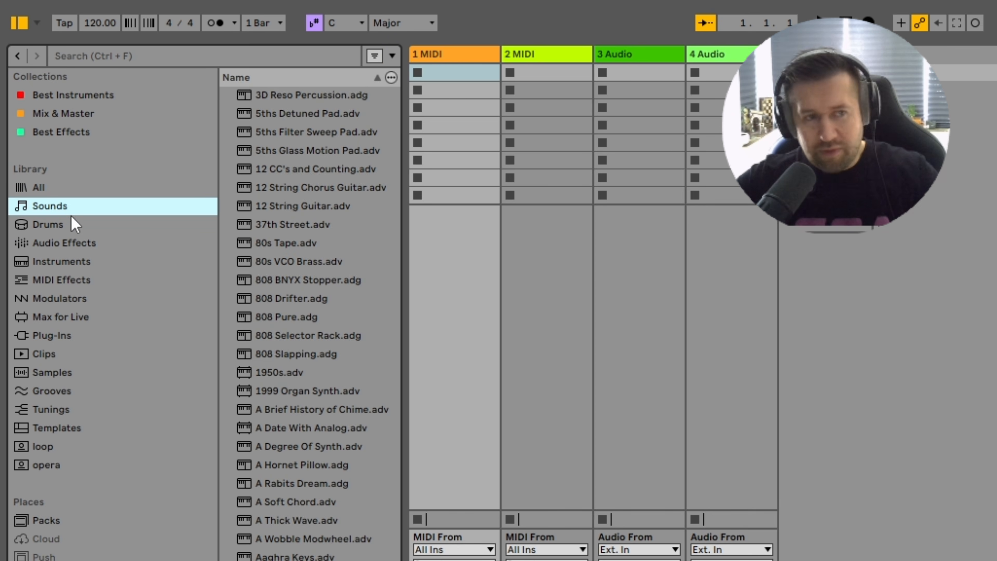
click(70, 222)
click(58, 188)
click(65, 224)
click(78, 243)
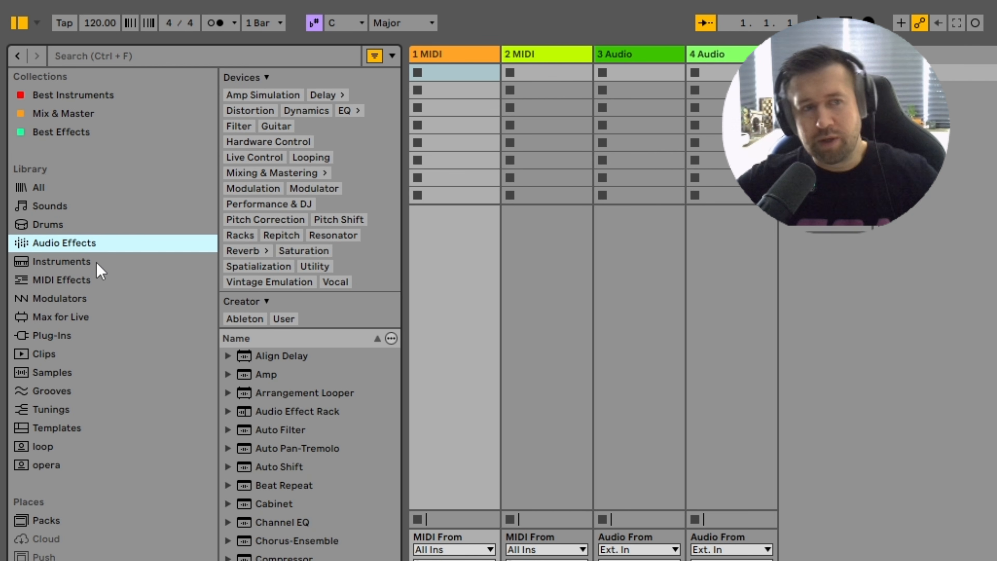
click(94, 263)
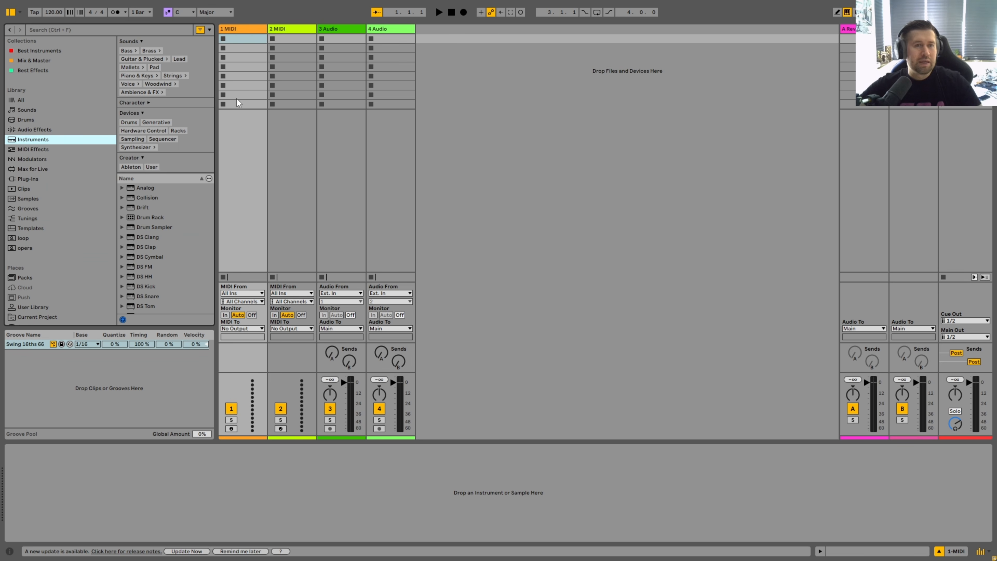
- Examine the MIDI and audio tracks with their clip slots in Session View, with a brief look at Arrangement View
click(242, 29)
click(295, 39)
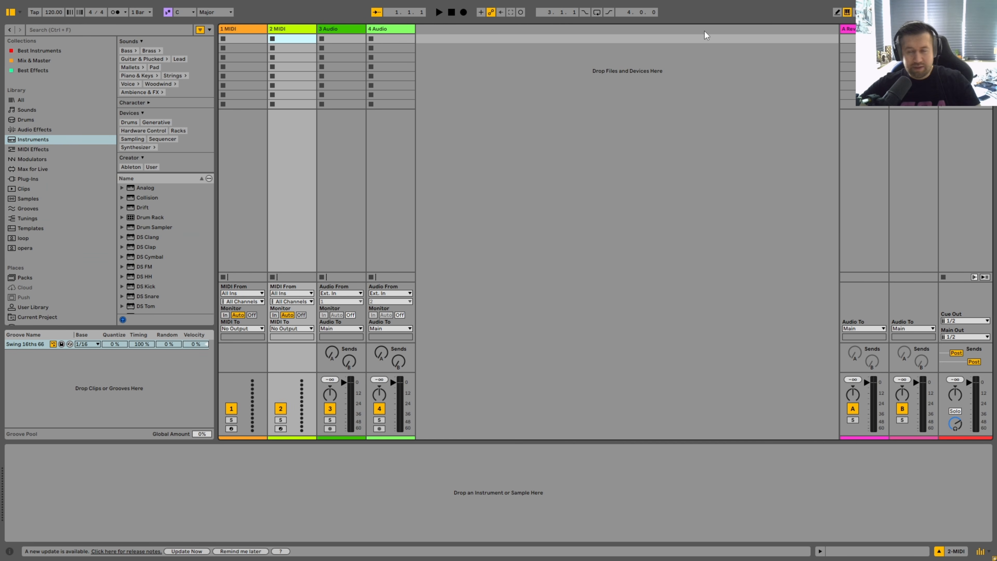
key(Tab)
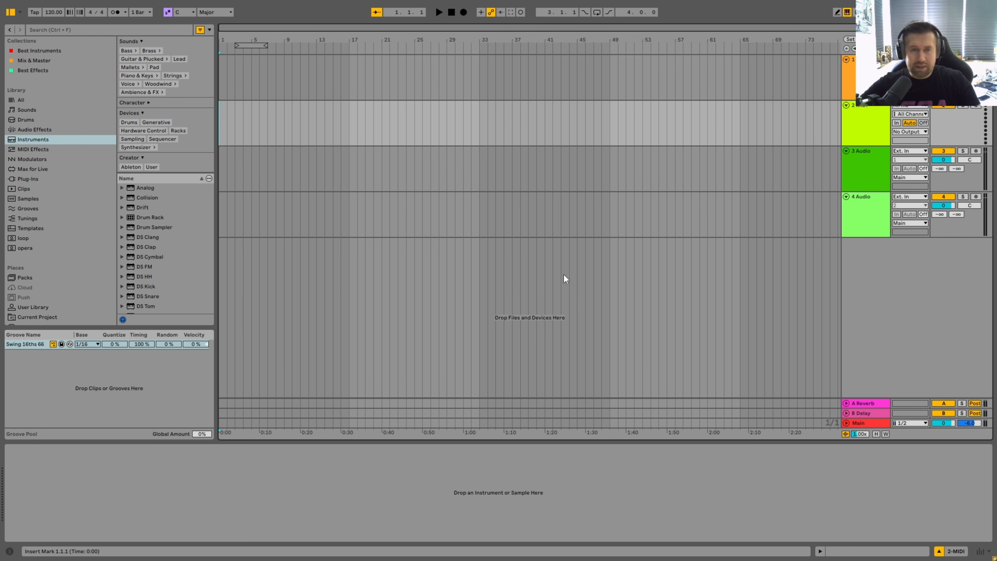
key(Tab)
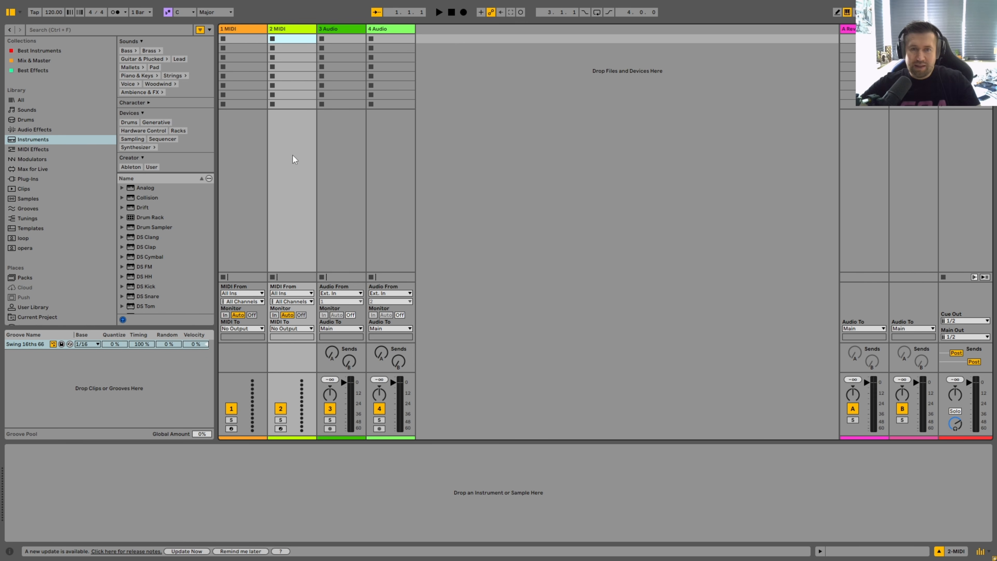
click(244, 39)
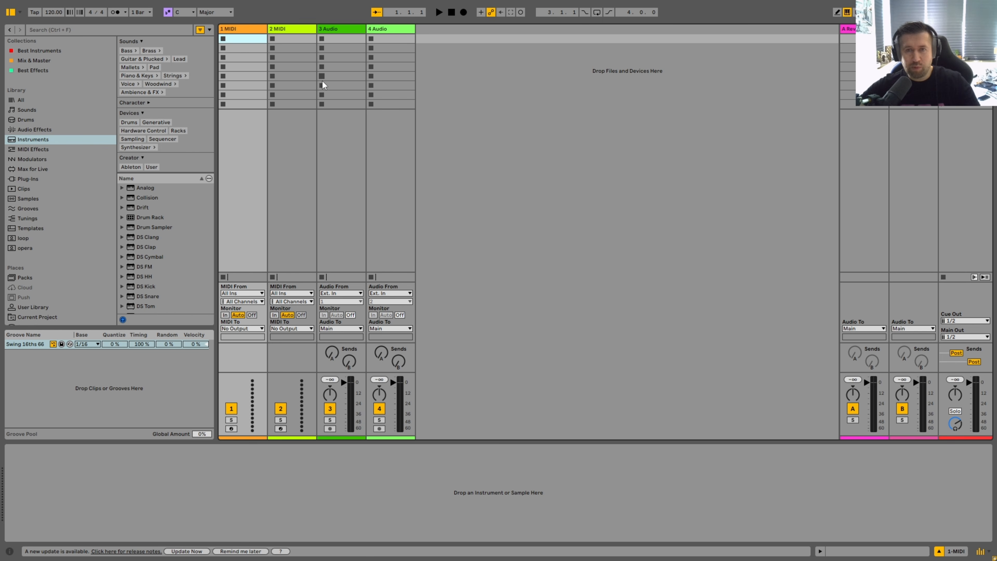
click(350, 43)
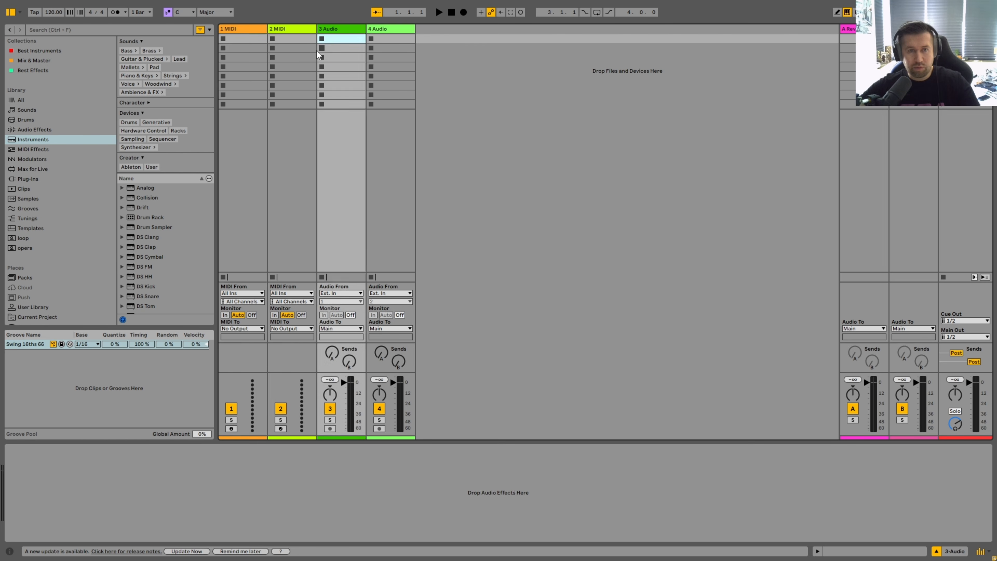
- Create and launch an empty MIDI clip in the first slot of track 1 MIDI, and stop playback in Arrangement View
double_click(259, 40)
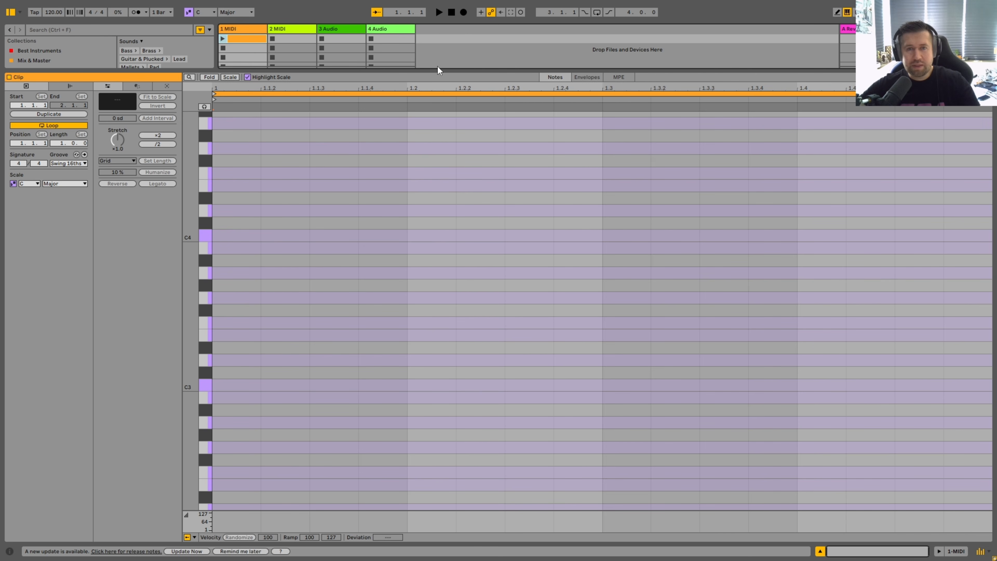
key(ctrl+alt+l)
click(222, 39)
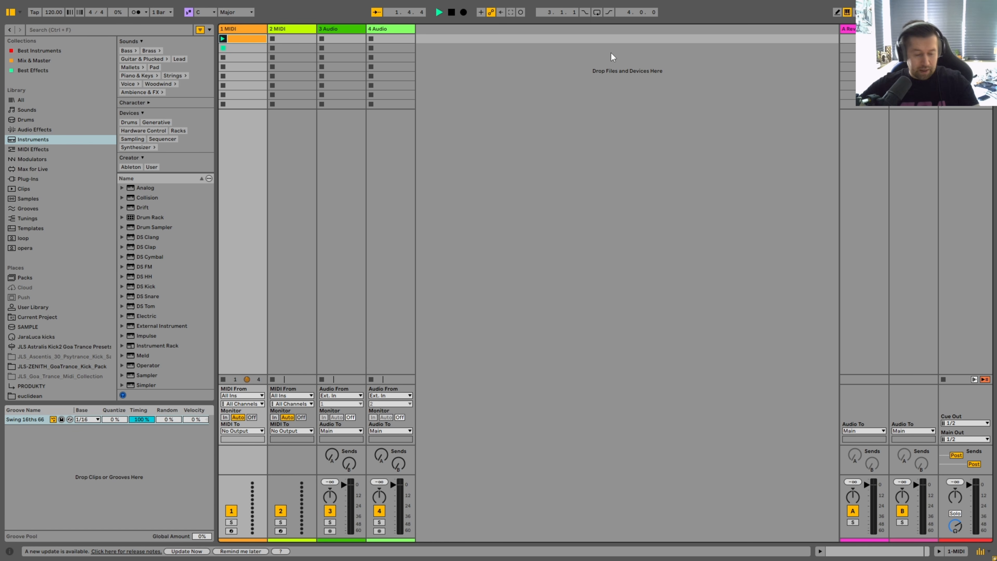
key(Tab)
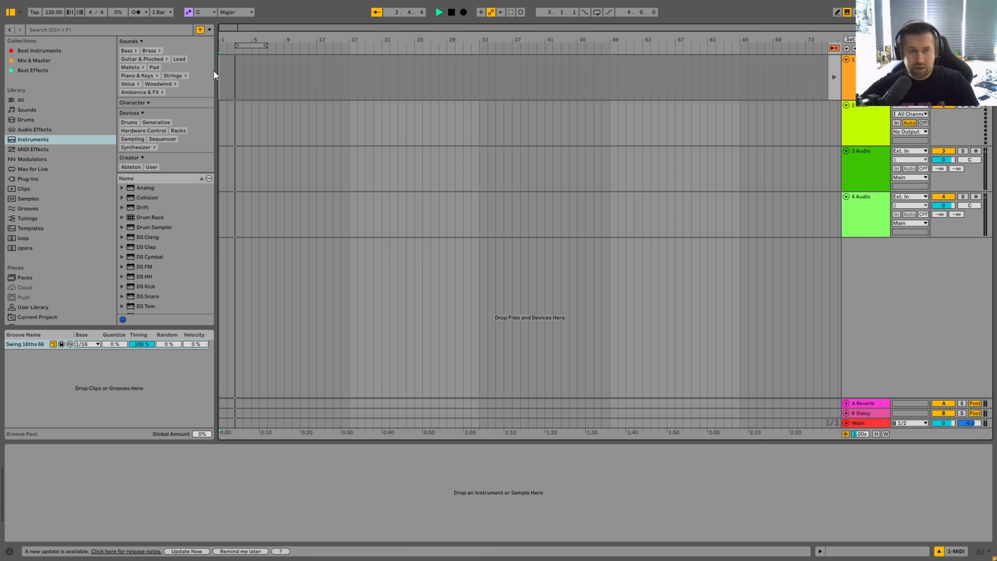
key(space)
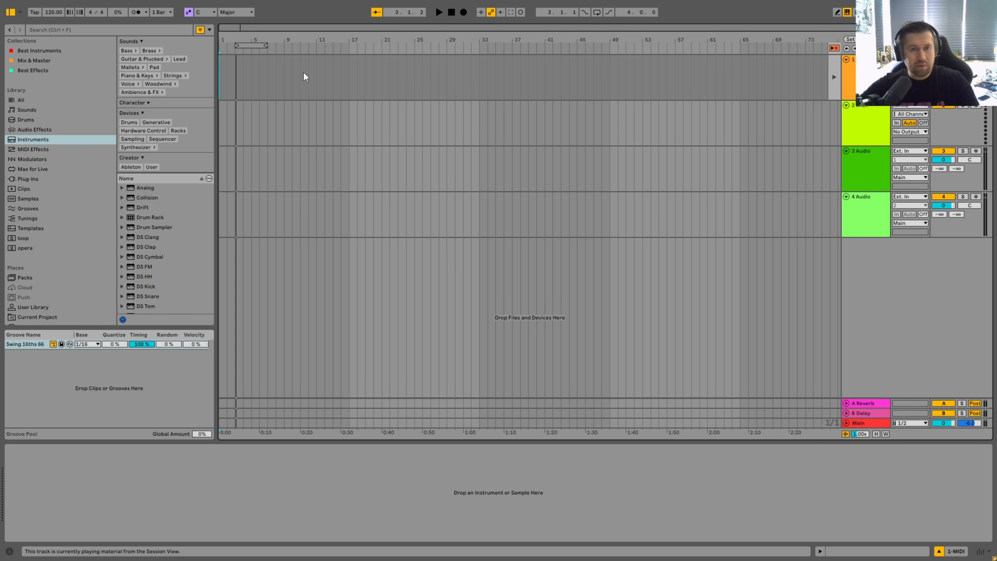
- Mark time ranges from bar 17 across the arrangement tracks, and select the 1 MIDI and 3 Audio tracks to view their lanes
drag(348, 77, 809, 217)
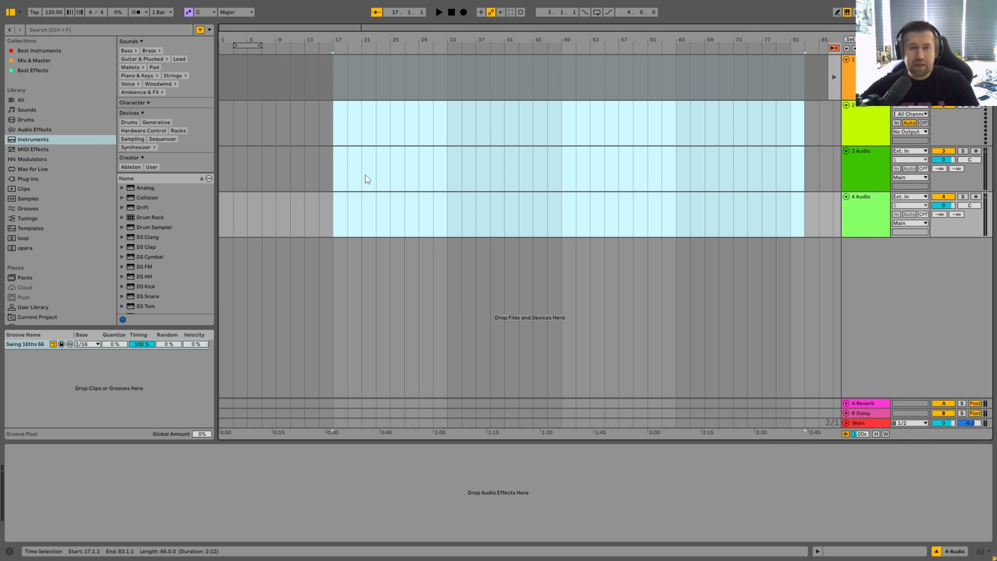
drag(335, 211, 820, 217)
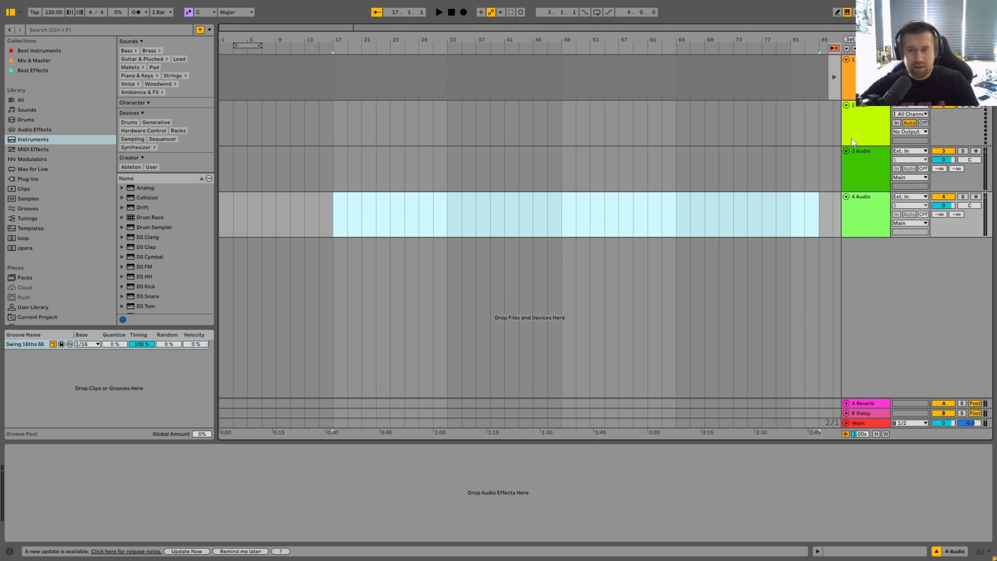
click(867, 68)
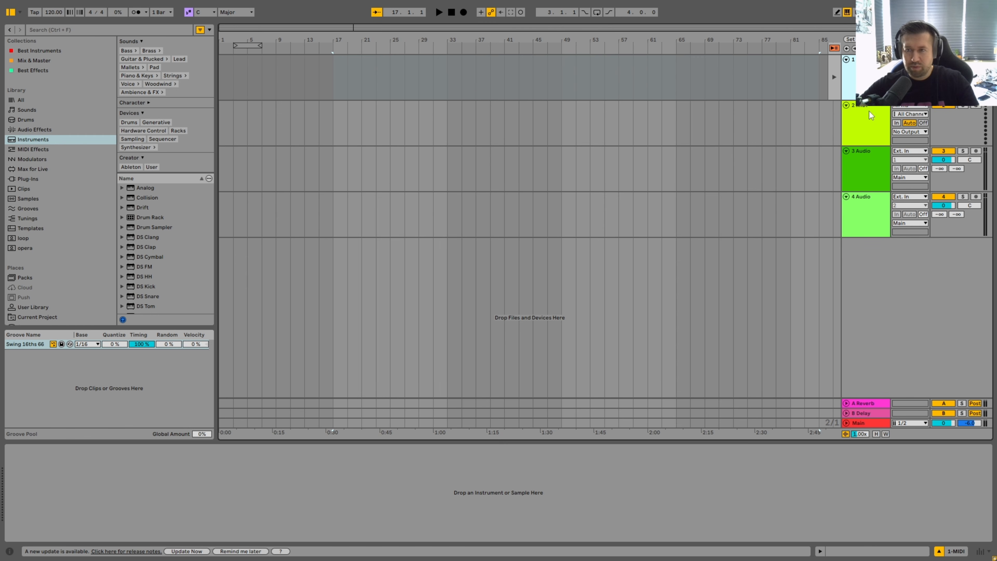
click(874, 154)
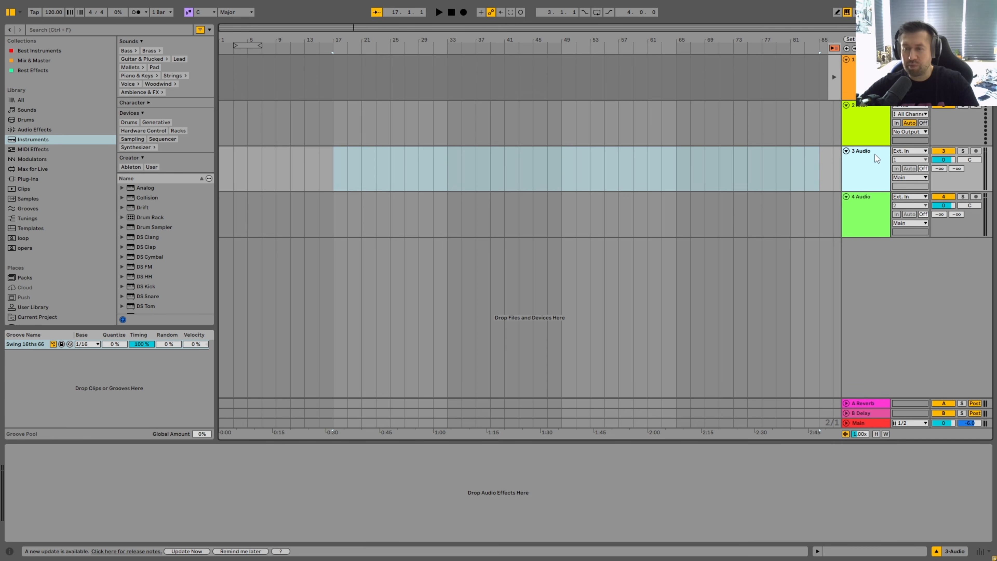
click(832, 73)
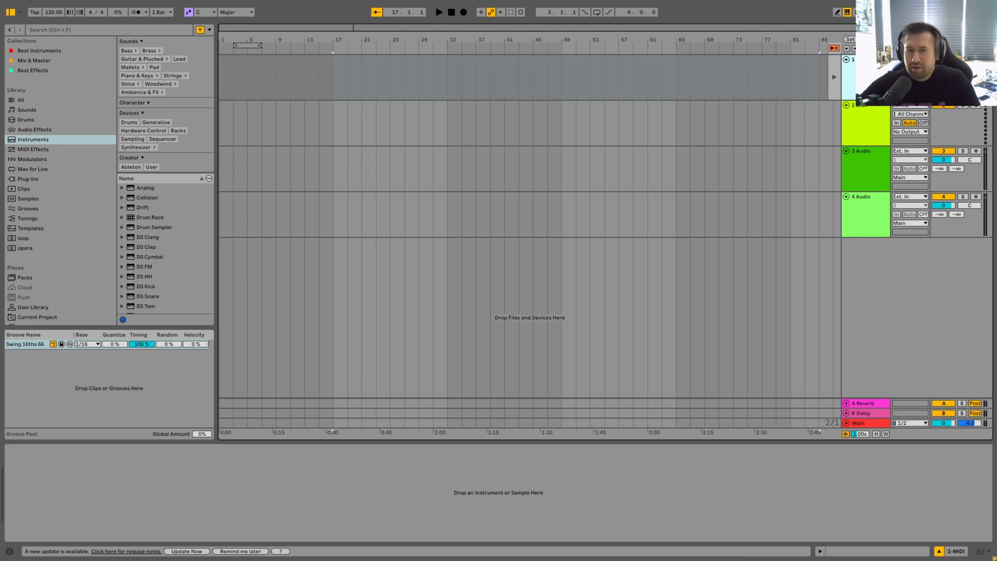
- Insert an empty 8-bar MIDI clip at bar 21 on track 1 MIDI in the arrangement
click(358, 73)
right_click(414, 67)
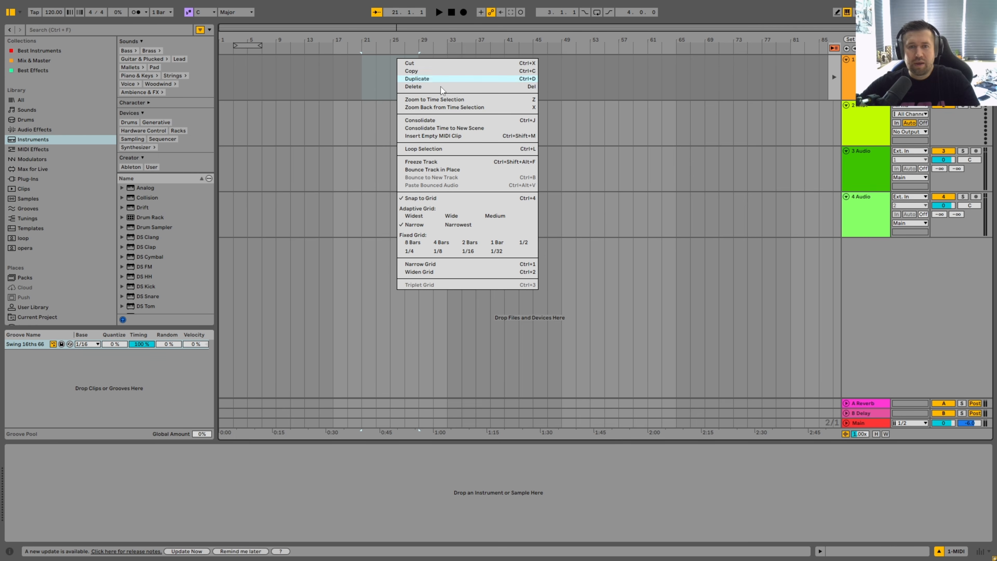
click(441, 138)
- Draw three short B2 notes, a long B2 from 2.4.3 to about 4.2 and a short A#2 at 4.4.3, and close the clip editor
double_click(221, 398)
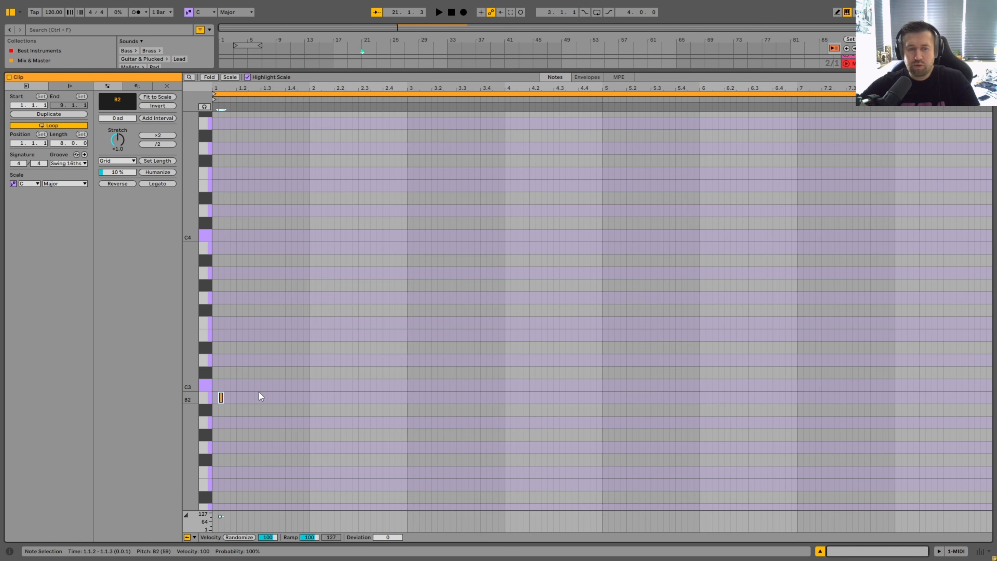
double_click(275, 397)
double_click(337, 398)
click(395, 400)
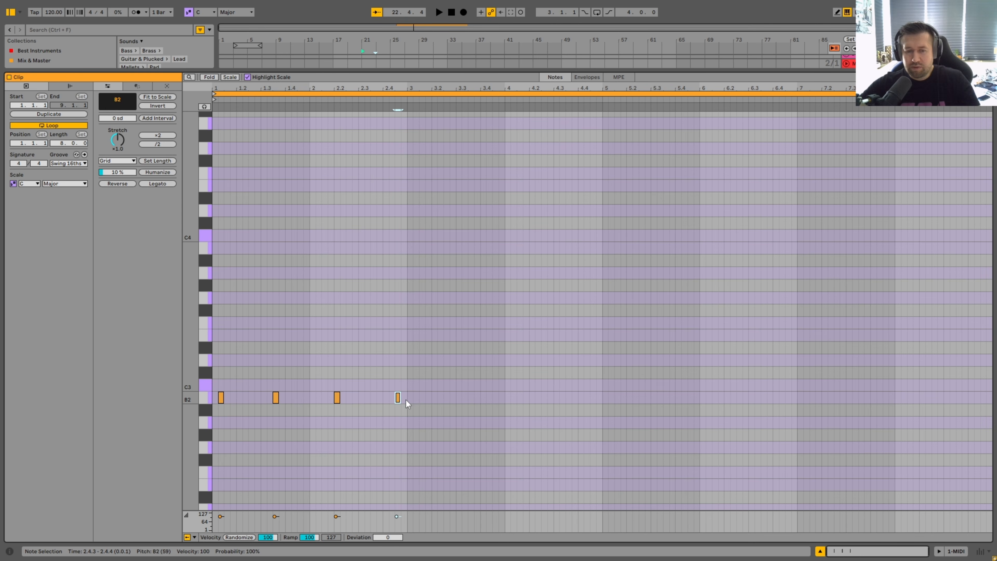
double_click(396, 398)
drag(403, 398, 529, 398)
double_click(593, 410)
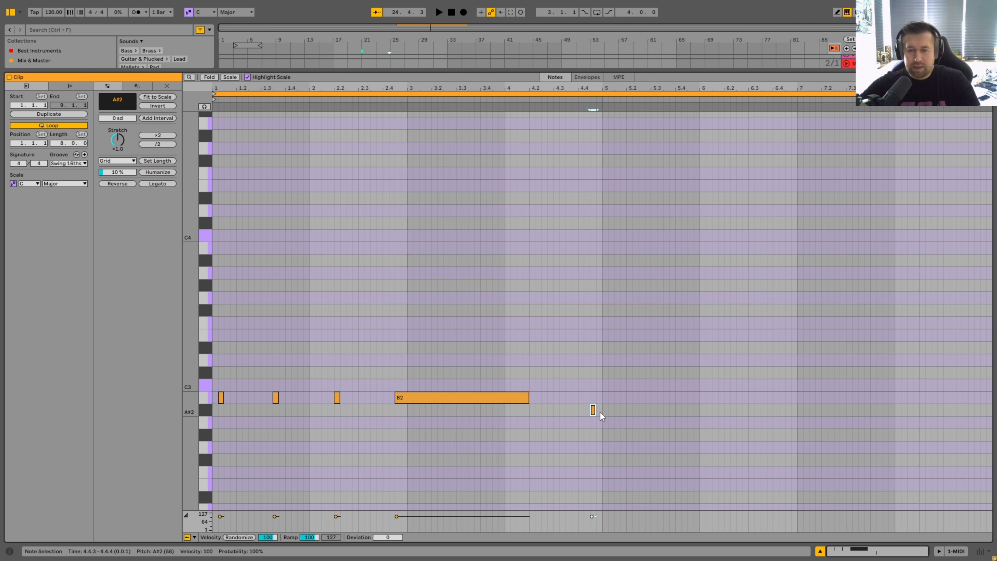
click(597, 68)
click(821, 552)
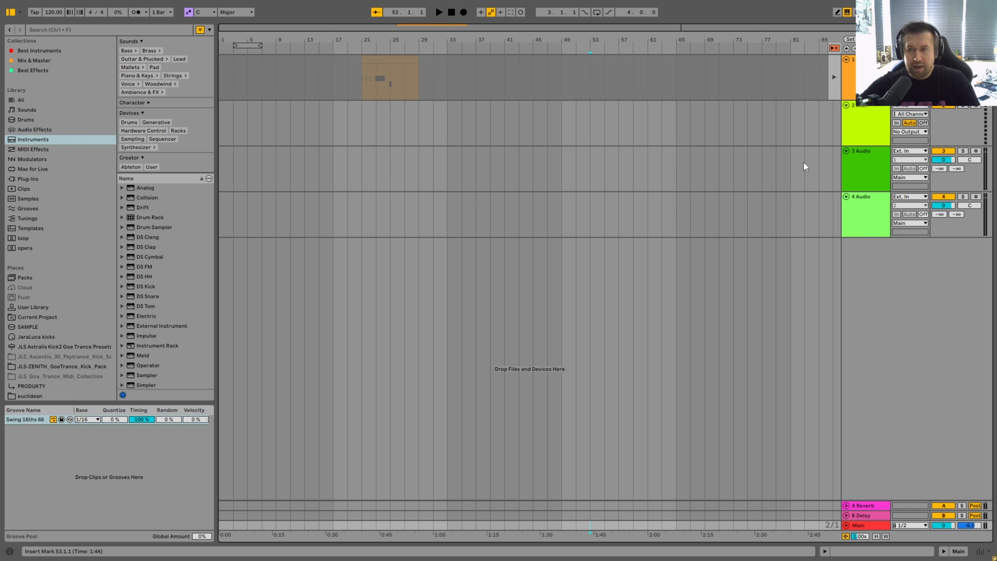
- Place the samples (5) ghost.wav at bar 27 and (9) ghost.wav at 27.3.3 on track 3 Audio
click(846, 158)
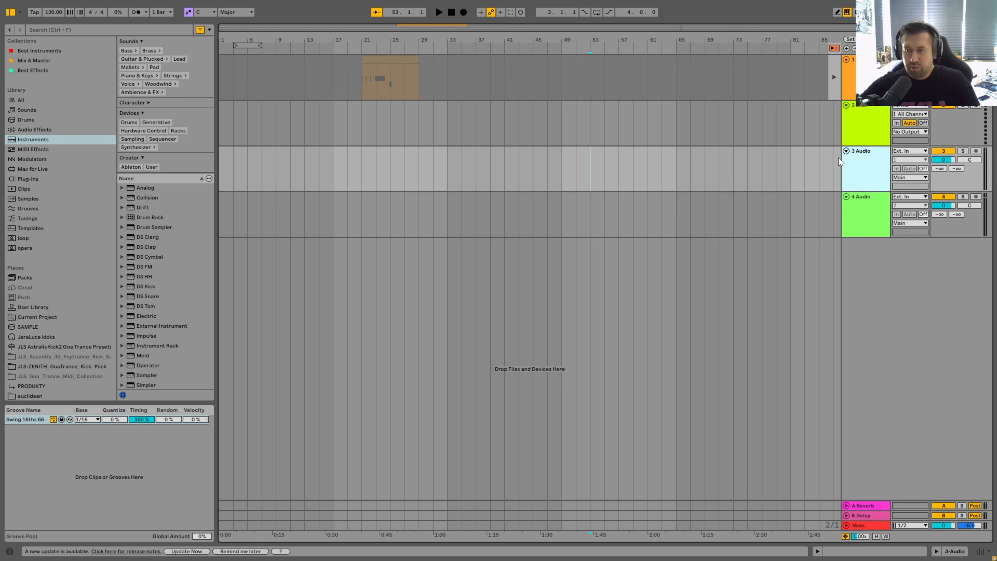
click(30, 200)
drag(179, 276, 448, 170)
click(154, 304)
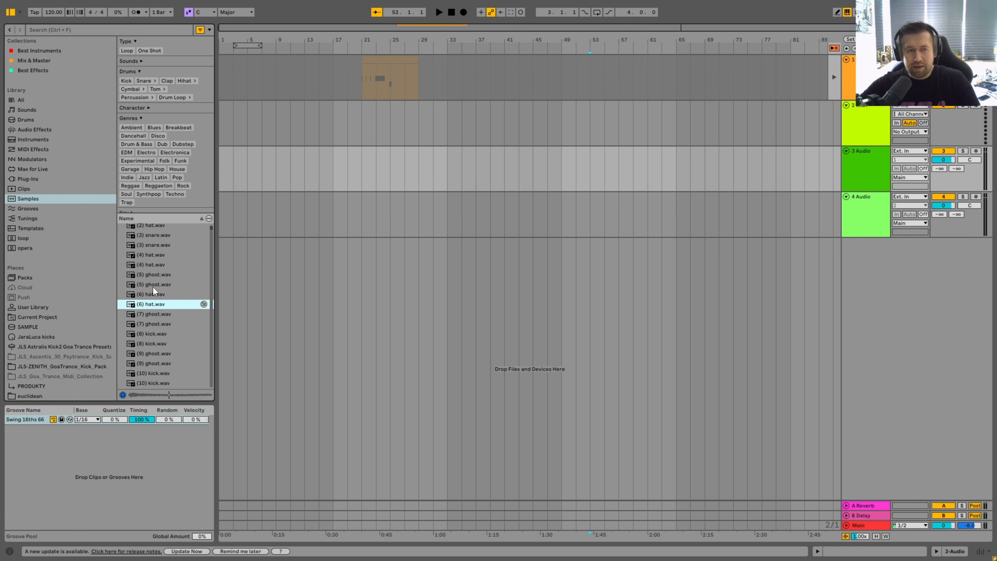
drag(154, 287, 404, 170)
drag(401, 50, 401, 69)
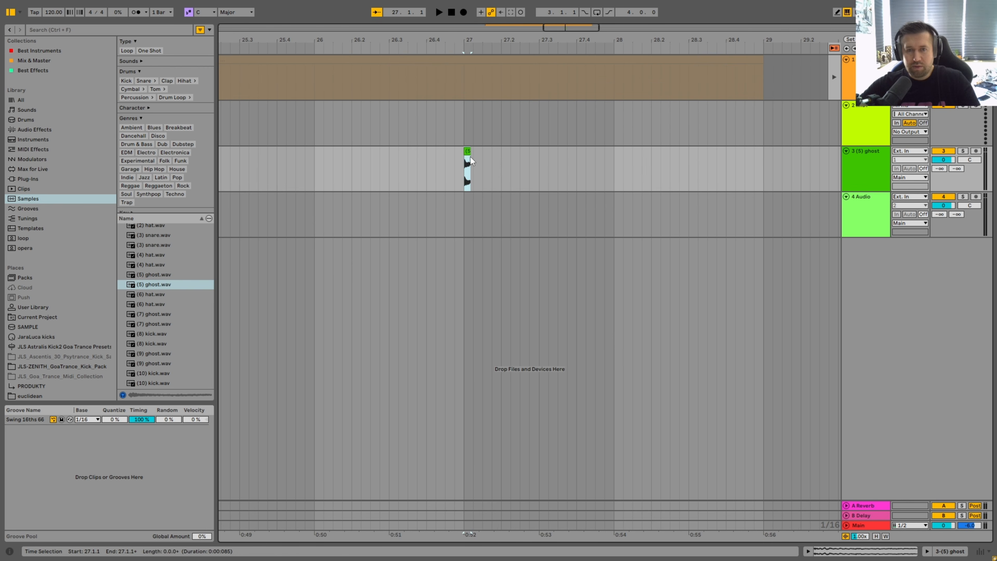
drag(154, 363, 561, 169)
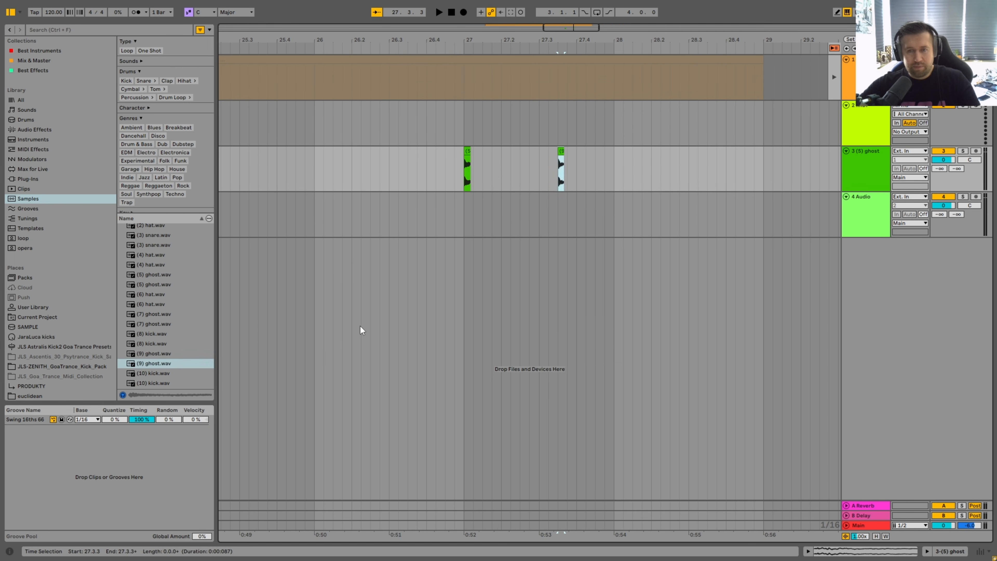
- Place a 000 Full Mix sample from the browser at 28.1.3 on track 3 in the arrangement
click(154, 384)
scroll(165, 334, down, 6)
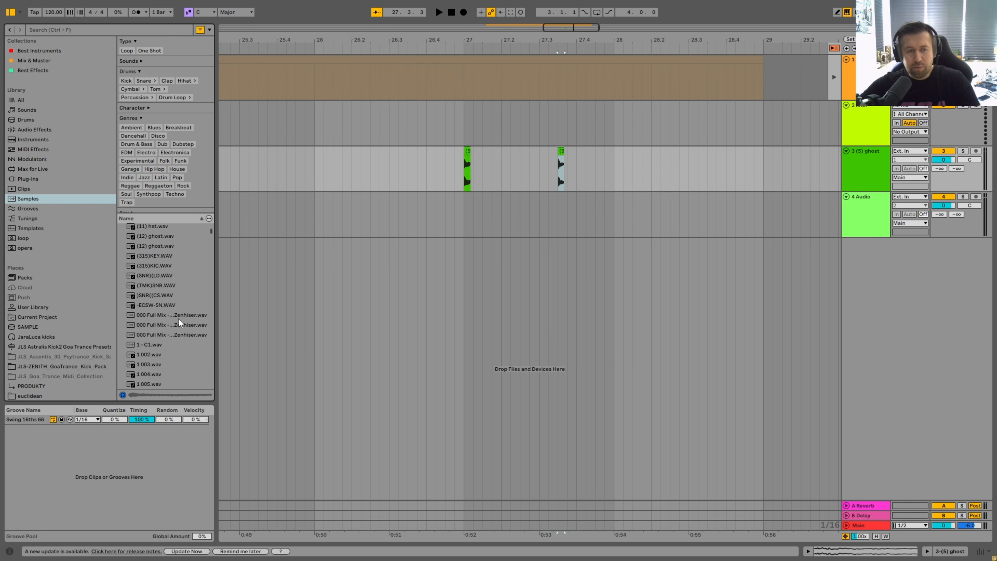
drag(168, 334, 635, 173)
scroll(660, 173, down, 5)
drag(169, 304, 582, 90)
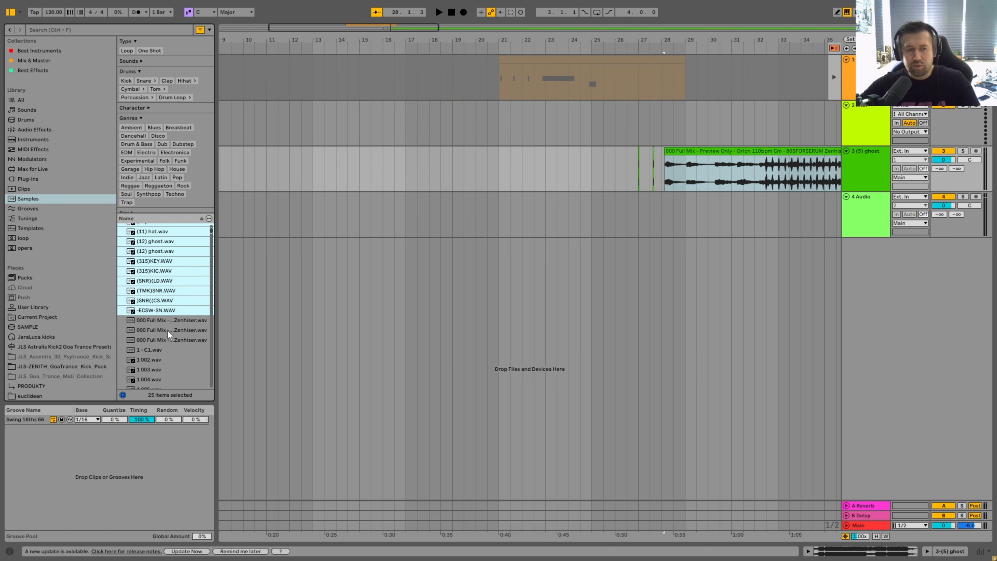
- Delete the (5) ghost audio track and the MIDI clip at bar 21 on track 1
click(846, 166)
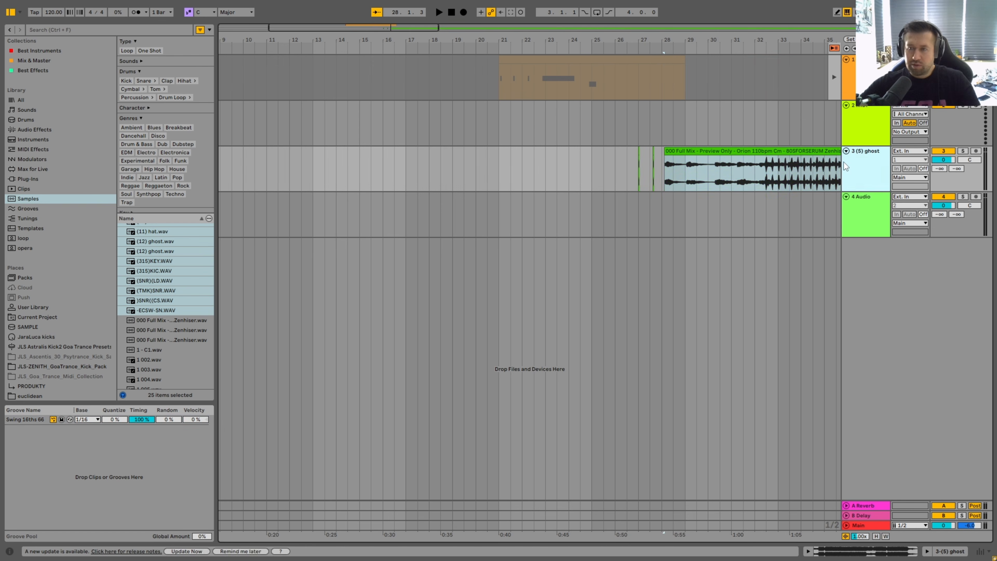
click(604, 172)
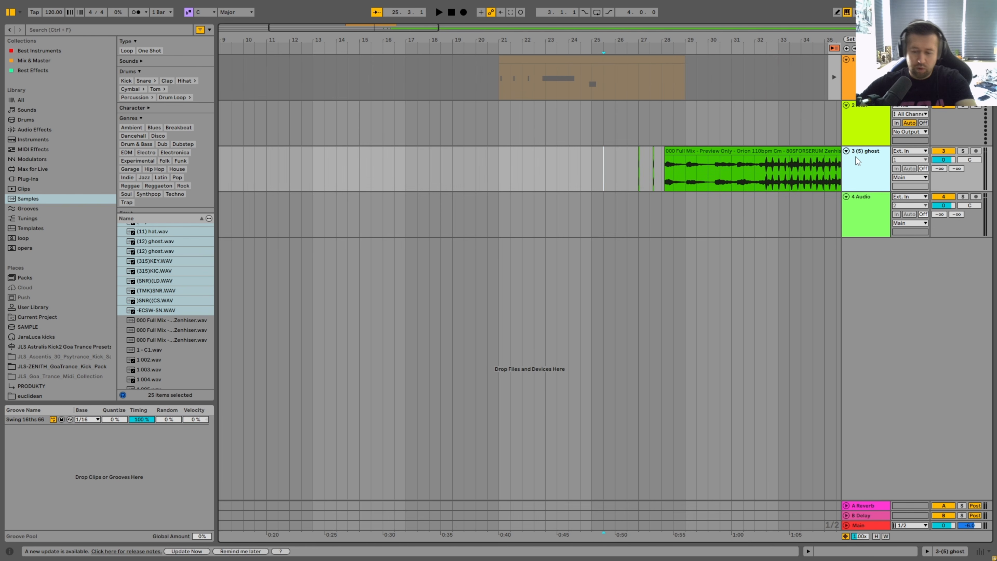
key(Delete)
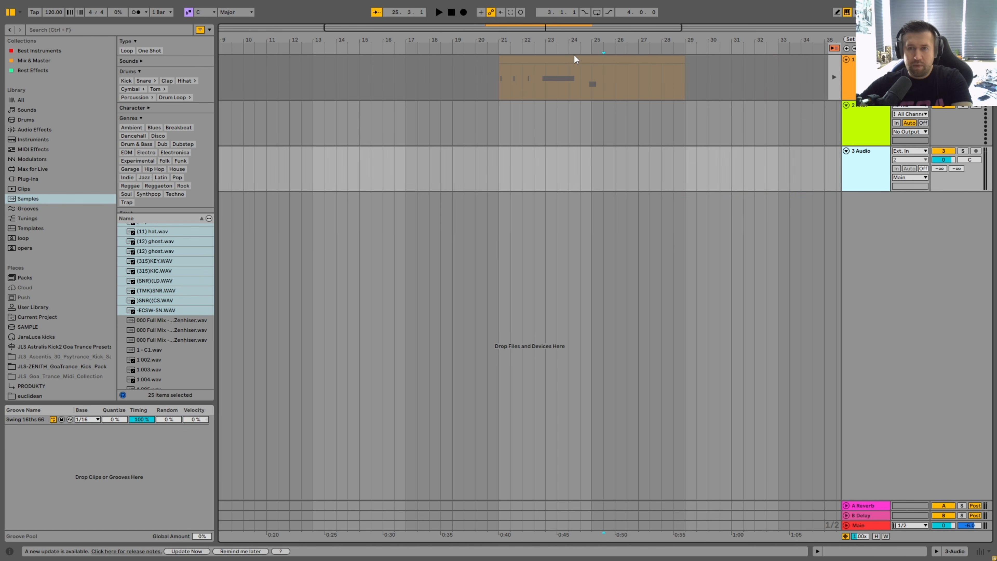
click(581, 60)
key(Delete)
- Switch to Session view and examine the A Reverb and B Delay return tracks, including the Reverb device on return A
drag(863, 503, 864, 422)
key(Tab)
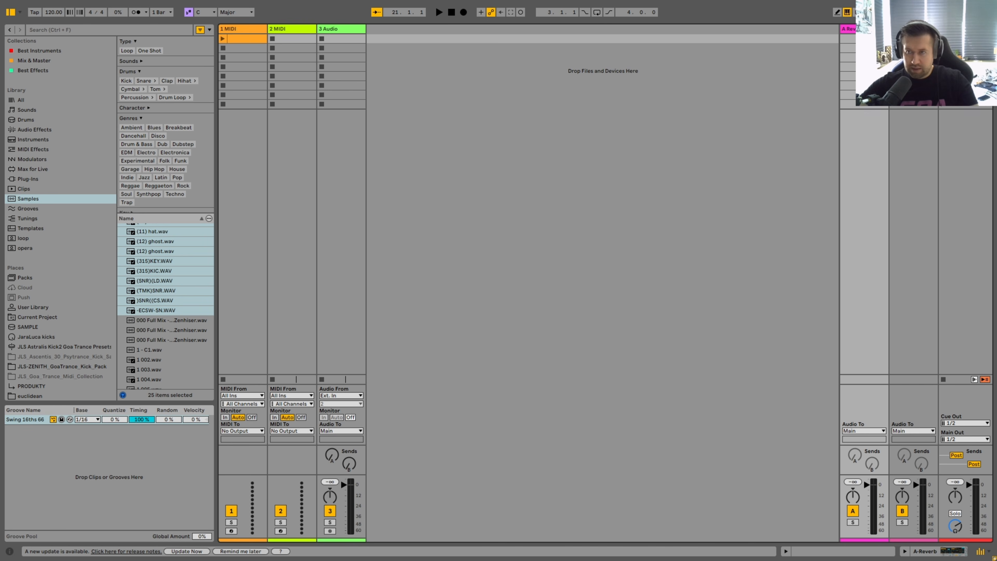
click(866, 29)
click(907, 29)
right_click(866, 29)
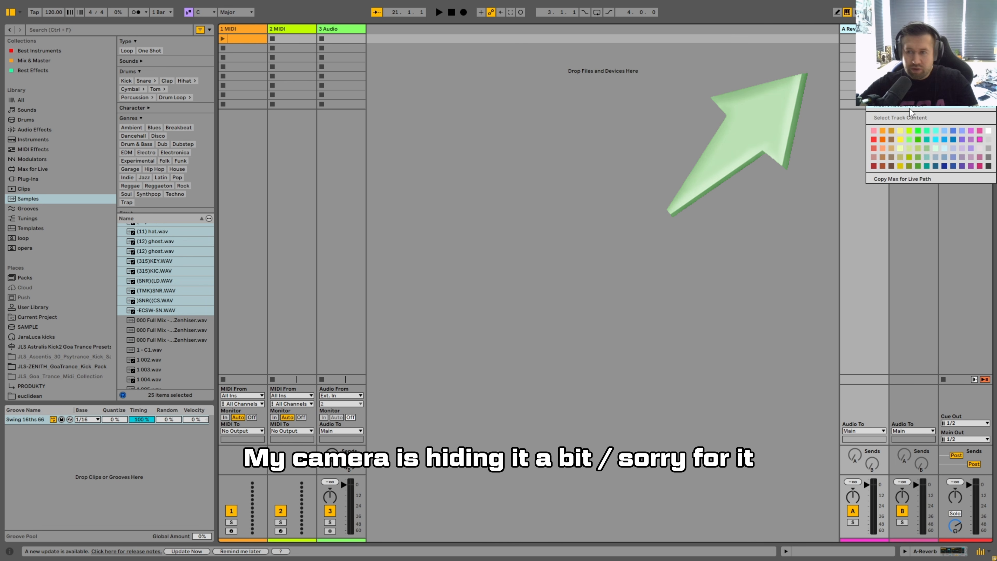
click(786, 94)
click(907, 29)
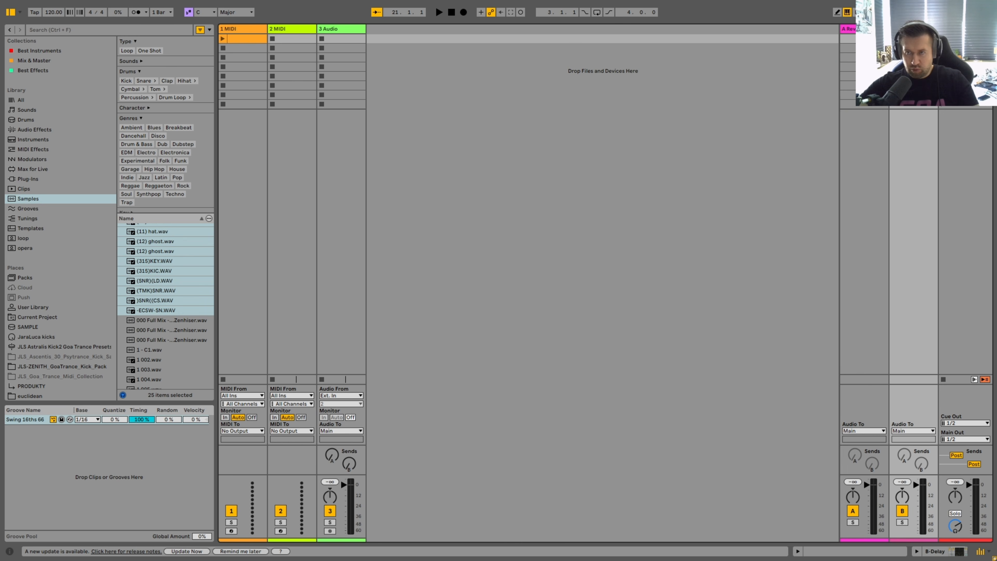
click(866, 29)
click(907, 29)
click(866, 29)
double_click(866, 29)
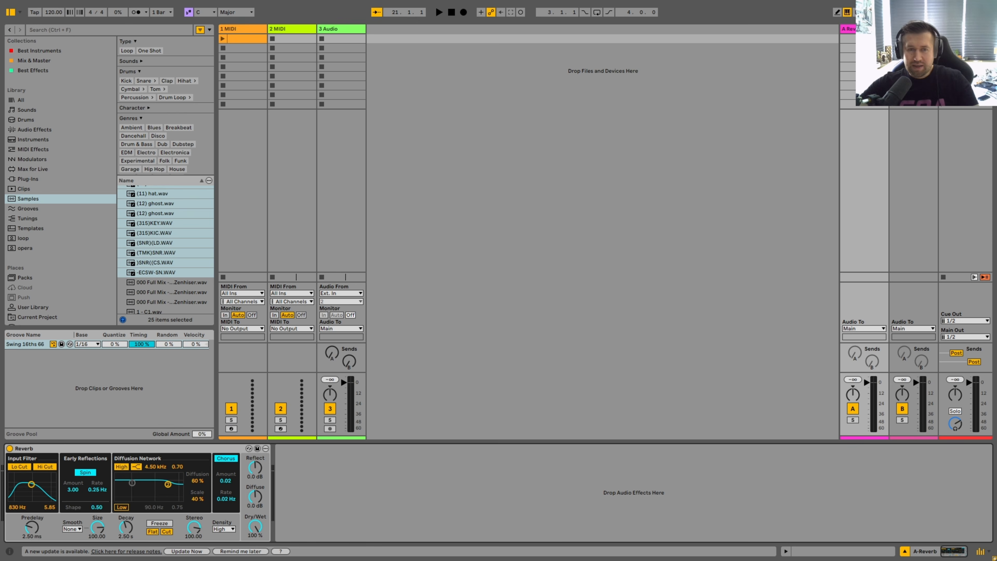
- Select the first clip slot of track 3 Audio and hide the mixer's In/Out section
click(342, 38)
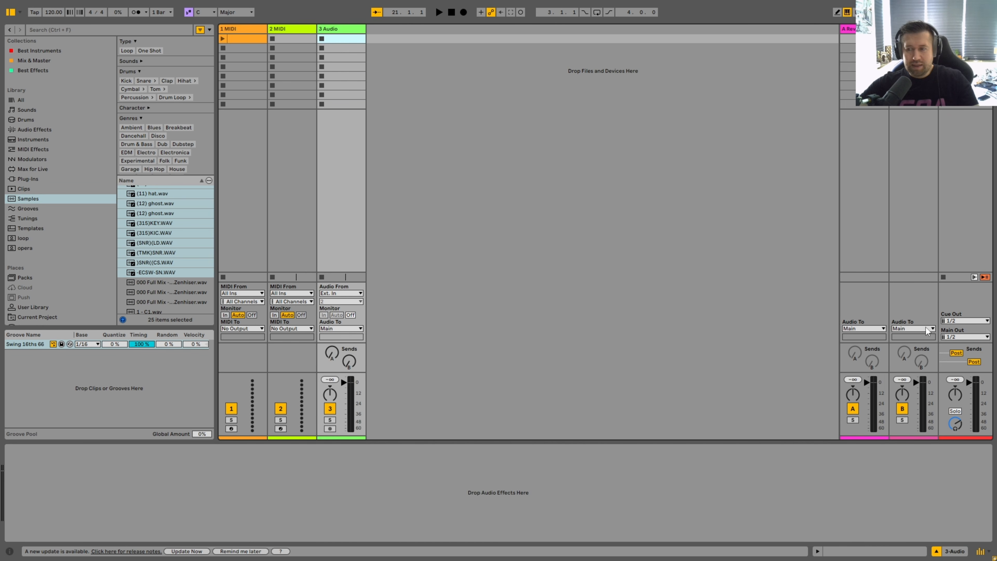
click(989, 551)
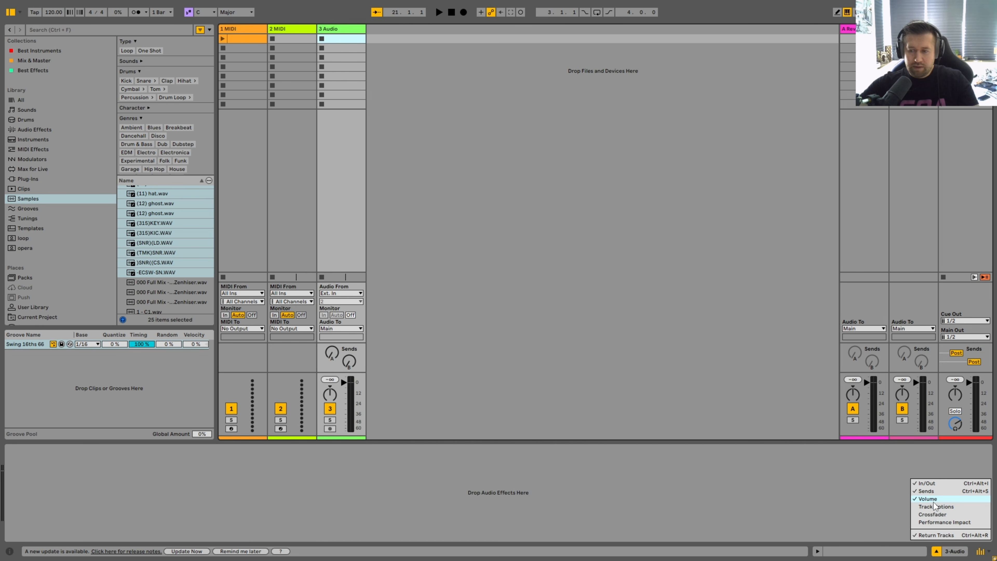
click(931, 484)
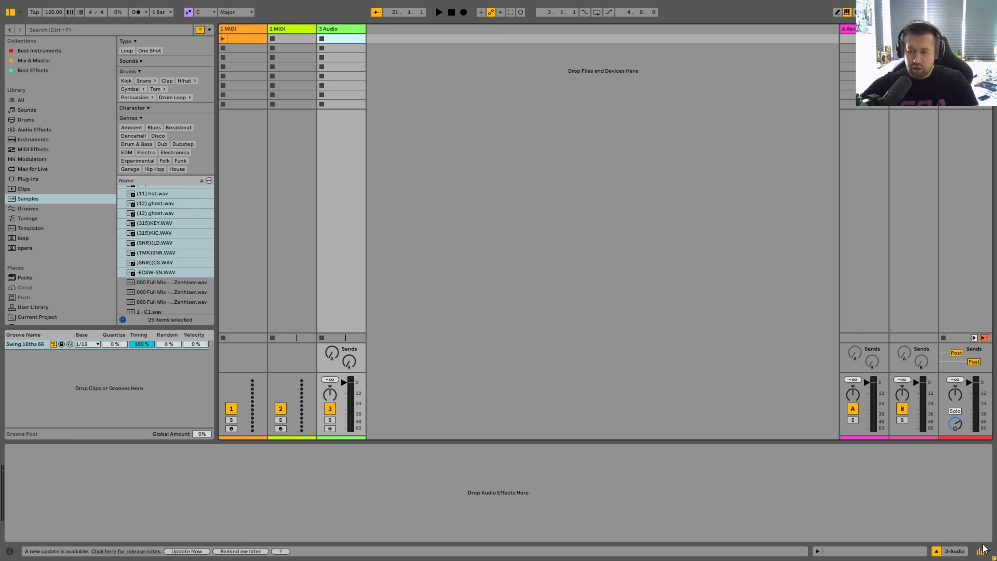
click(988, 553)
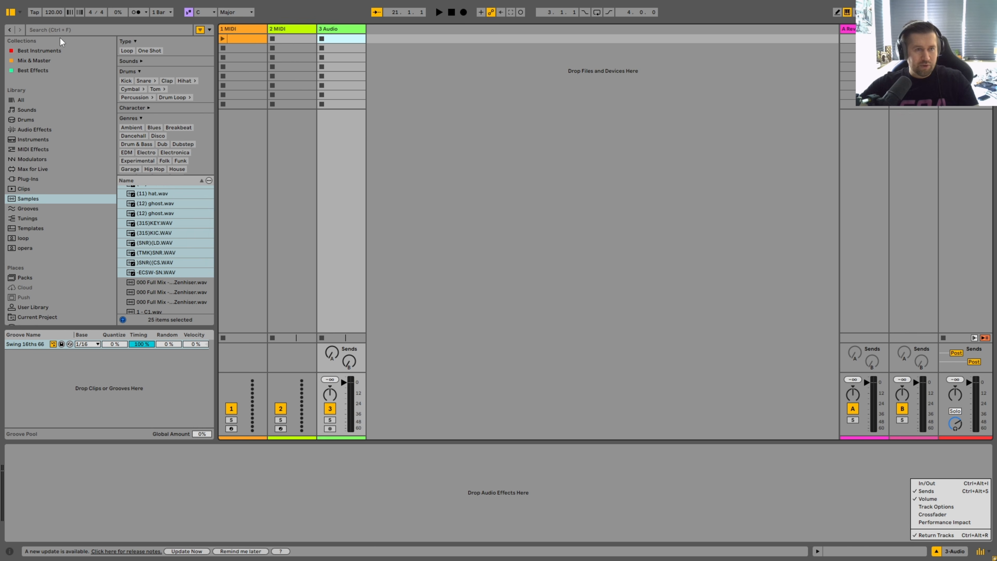
- Search the samples for "loop" and put 006 FX Loop 124.wav and the 011 Perc Loop D#3 sample in track 3's second and fourth slots
click(51, 33)
click(81, 31)
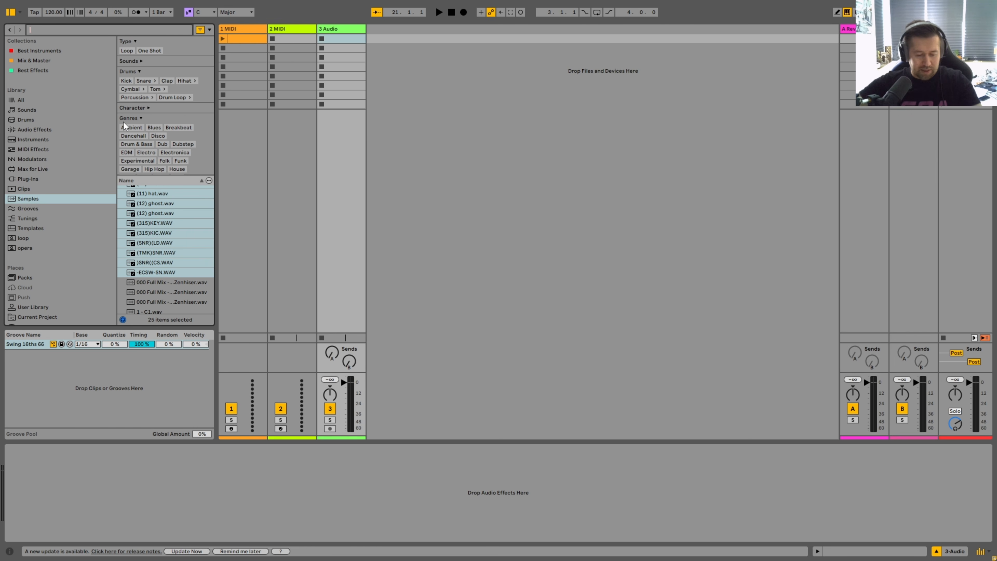
text(loop)
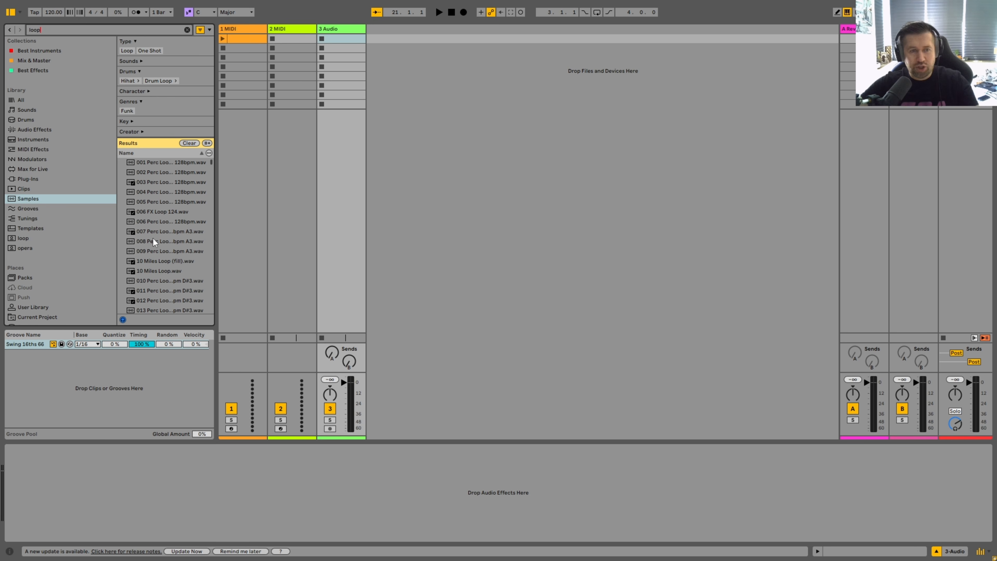
drag(161, 212, 335, 96)
drag(341, 51, 341, 52)
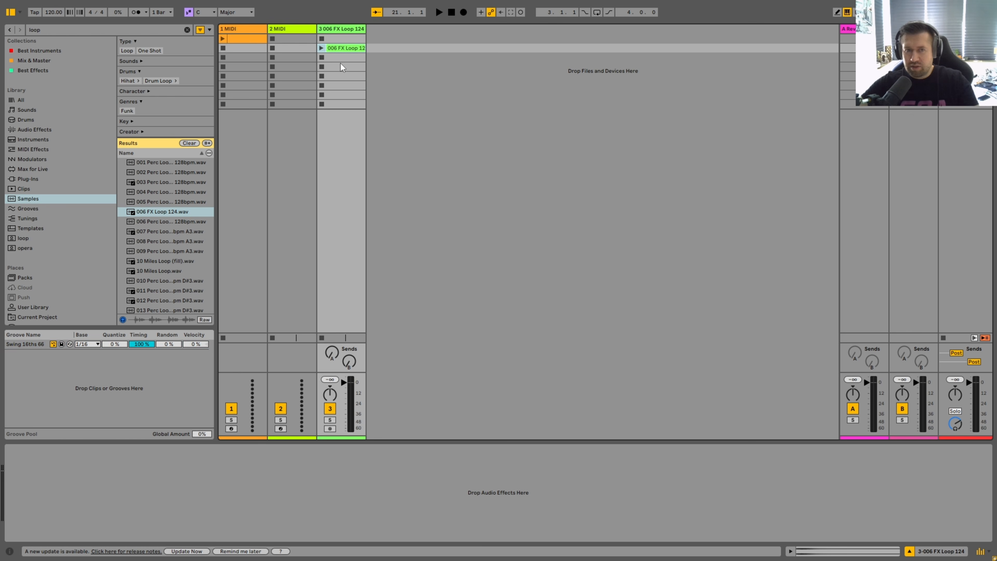
drag(165, 291, 329, 237)
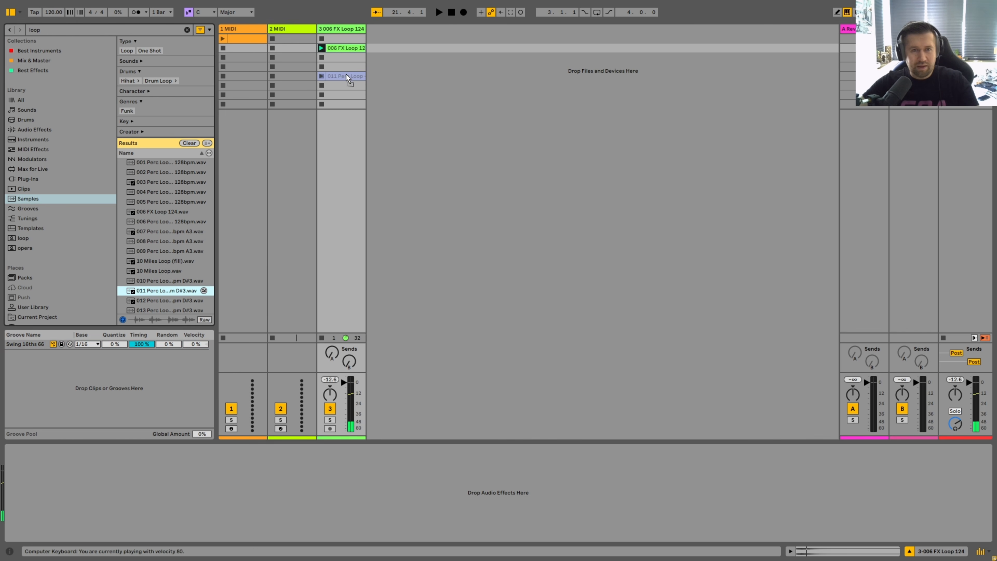
drag(347, 77, 346, 68)
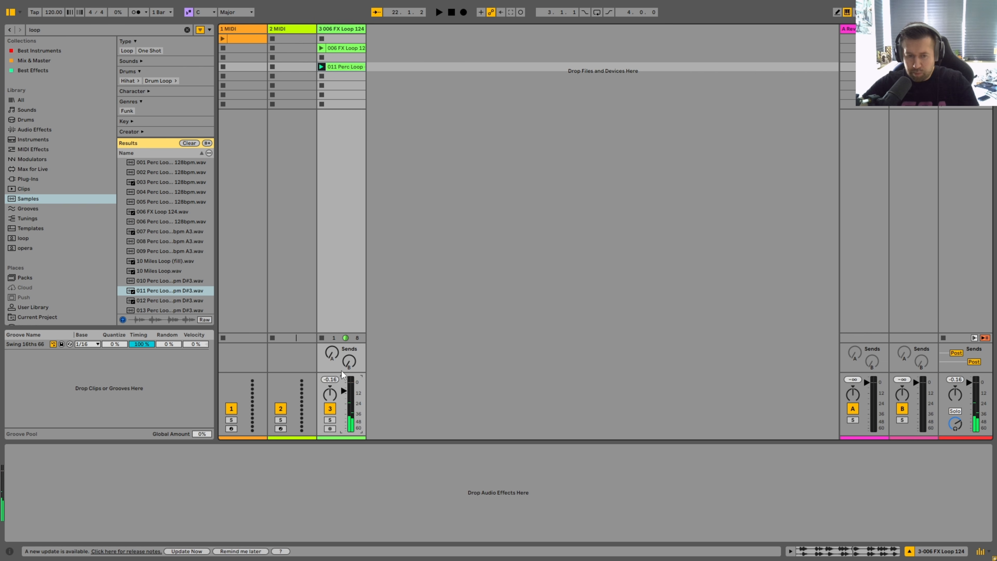
- Raise track 3's send to the A Reverb return to about -13.3 dB, and return it to -inf dB while the loop plays
click(848, 29)
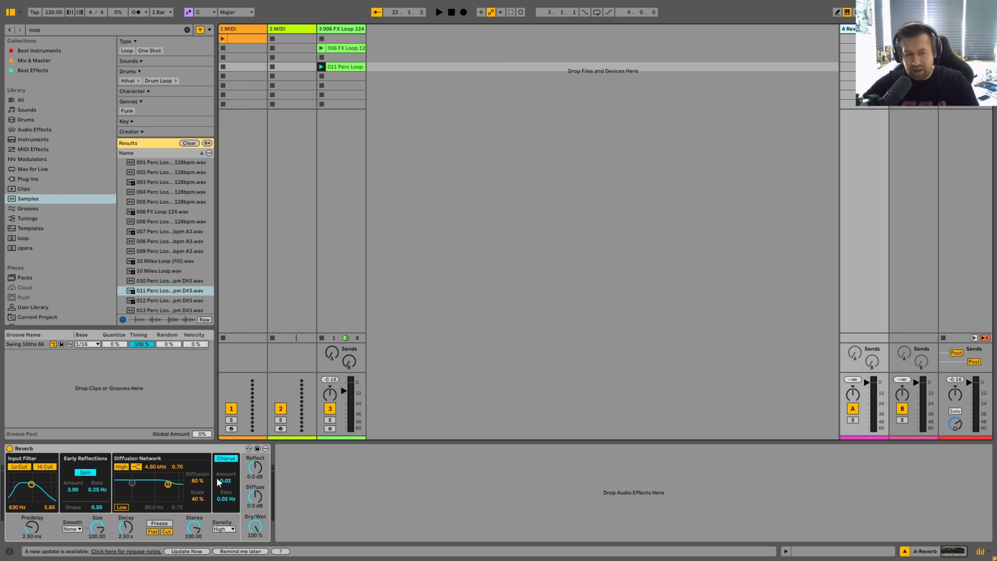
click(351, 35)
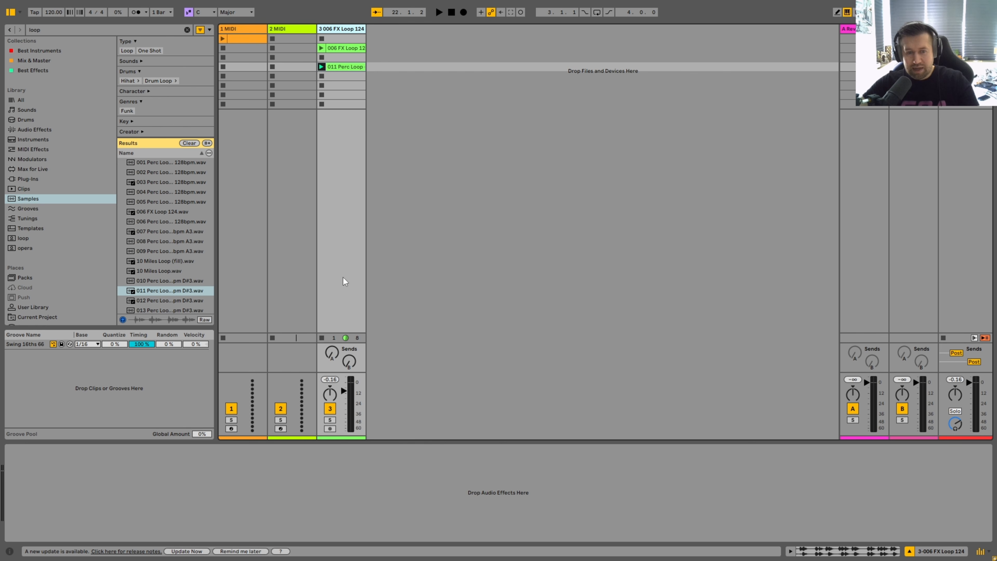
click(331, 353)
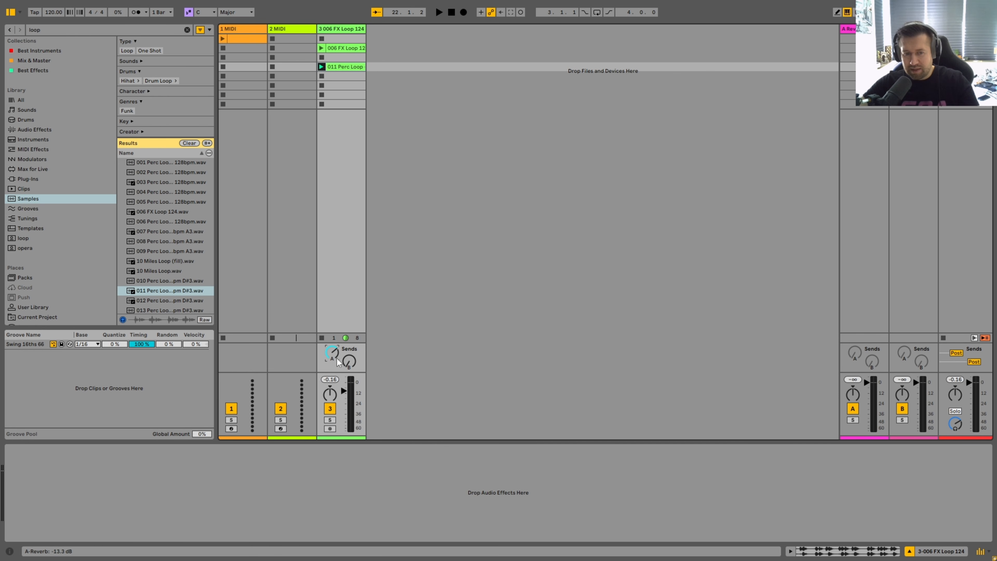
click(852, 29)
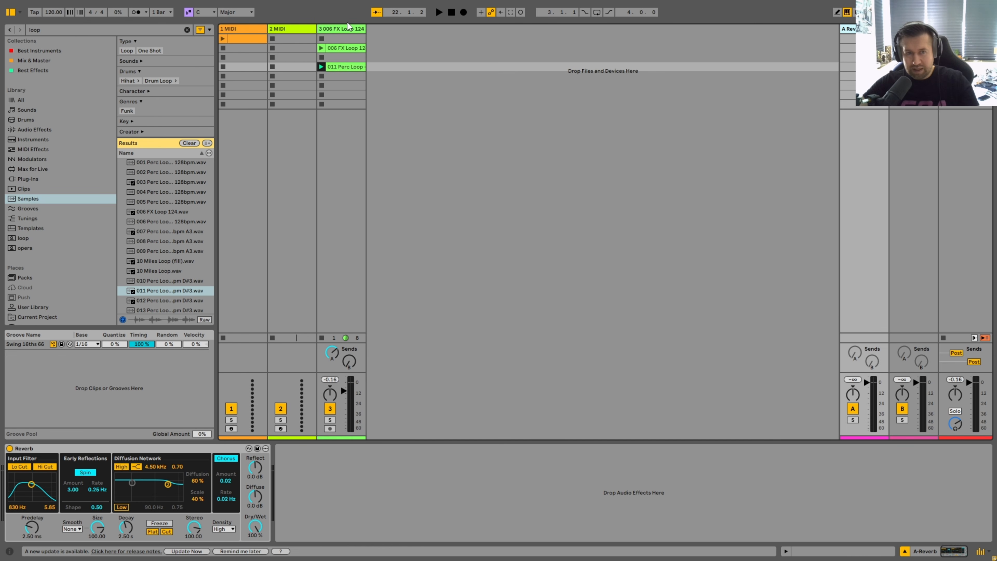
click(352, 28)
key(space)
drag(331, 353, 332, 330)
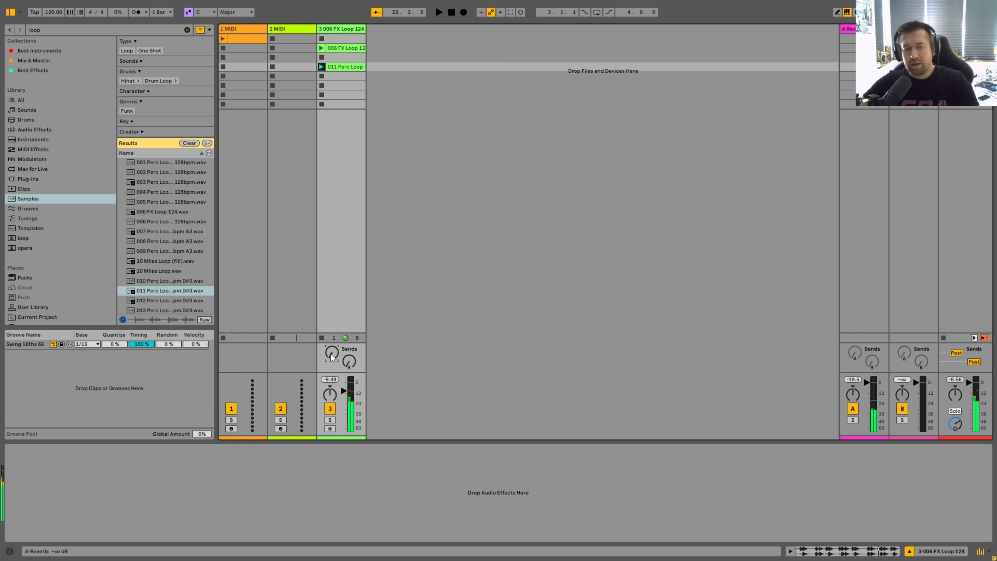
- Compare the device chain of the A Reverb return track with that of track 3
click(864, 29)
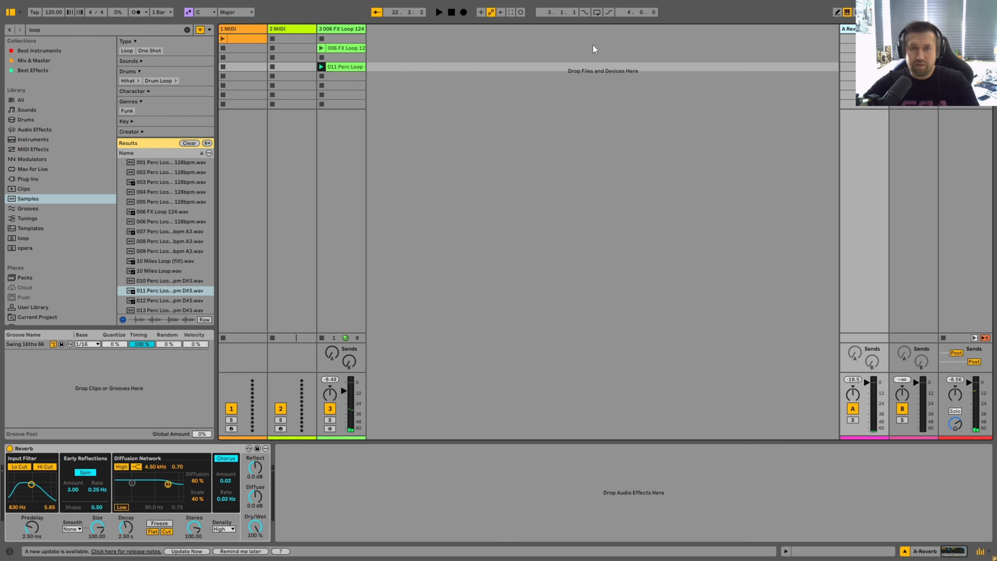
click(350, 30)
click(864, 30)
click(864, 39)
click(864, 30)
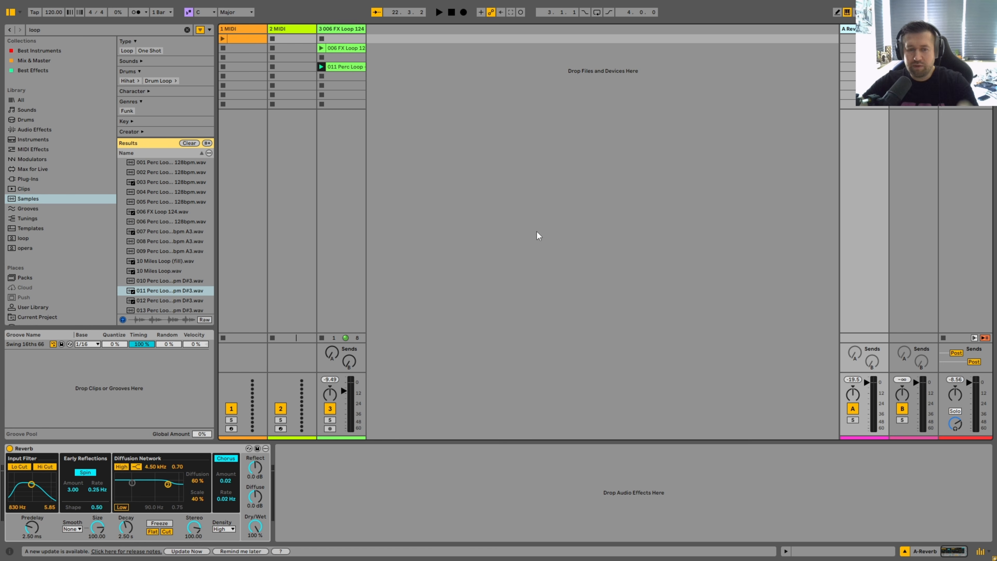
click(331, 30)
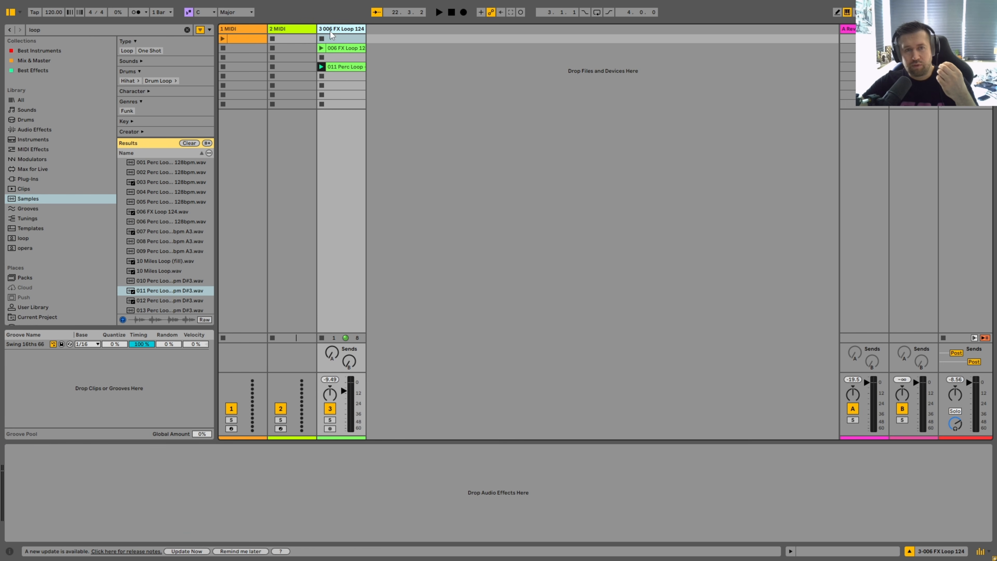
- Search the audio effects for "rev", add Reverb to tracks 2 and 3, and deactivate the Reverb on track 3
click(34, 129)
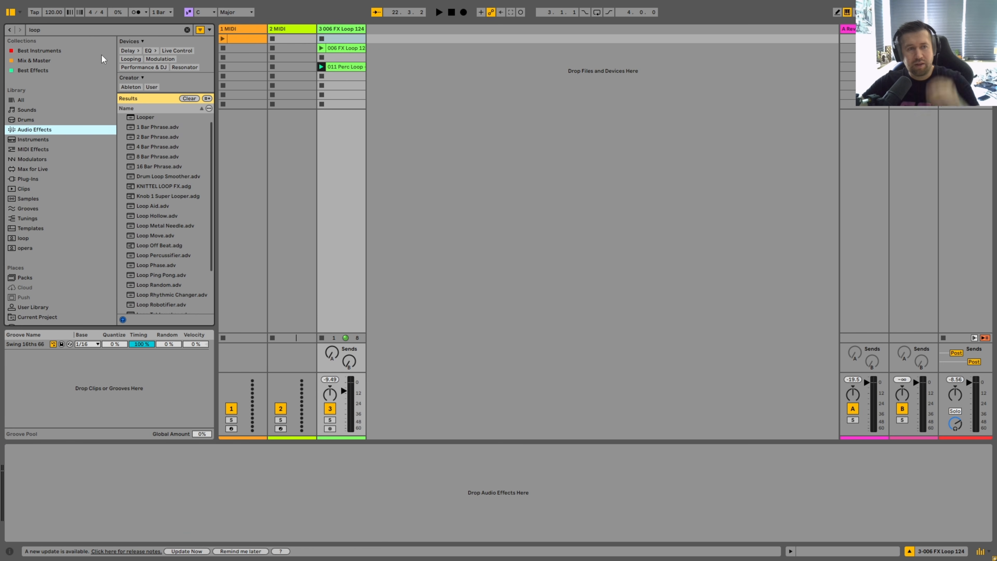
key(ctrl+f)
text(rev)
drag(149, 144, 284, 29)
click(332, 368)
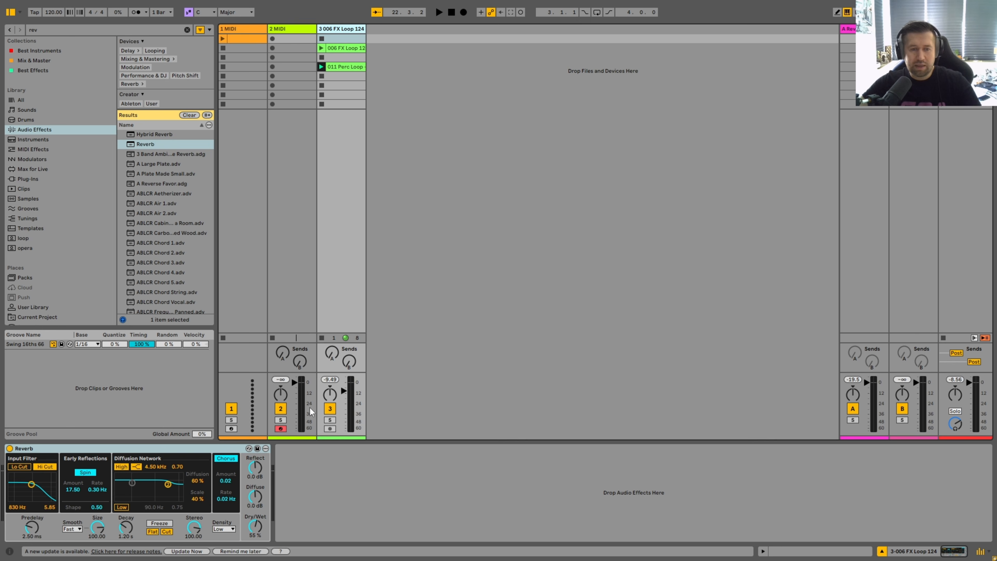
key(0)
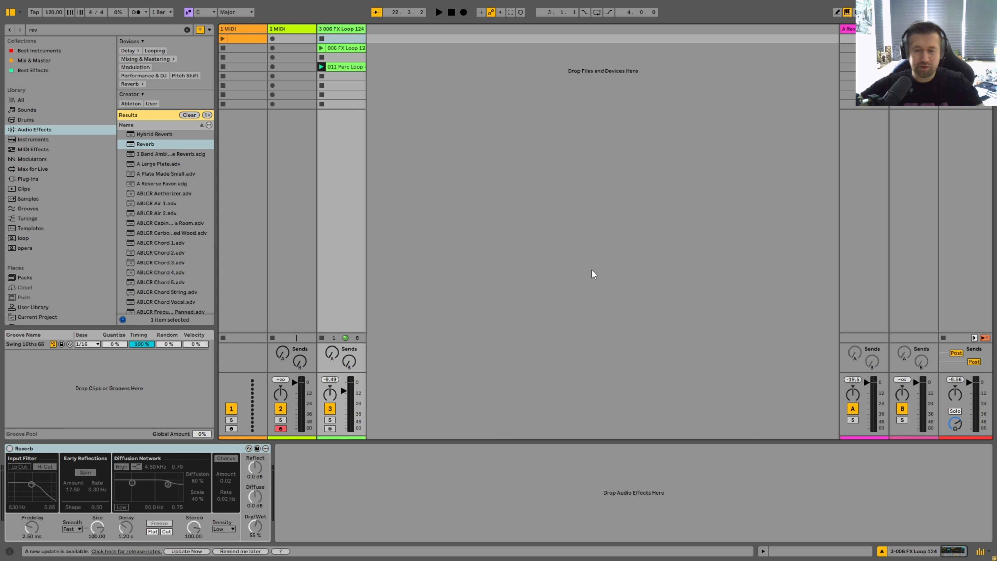
- Set the project tempo to 123 BPM
drag(55, 12, 54, 33)
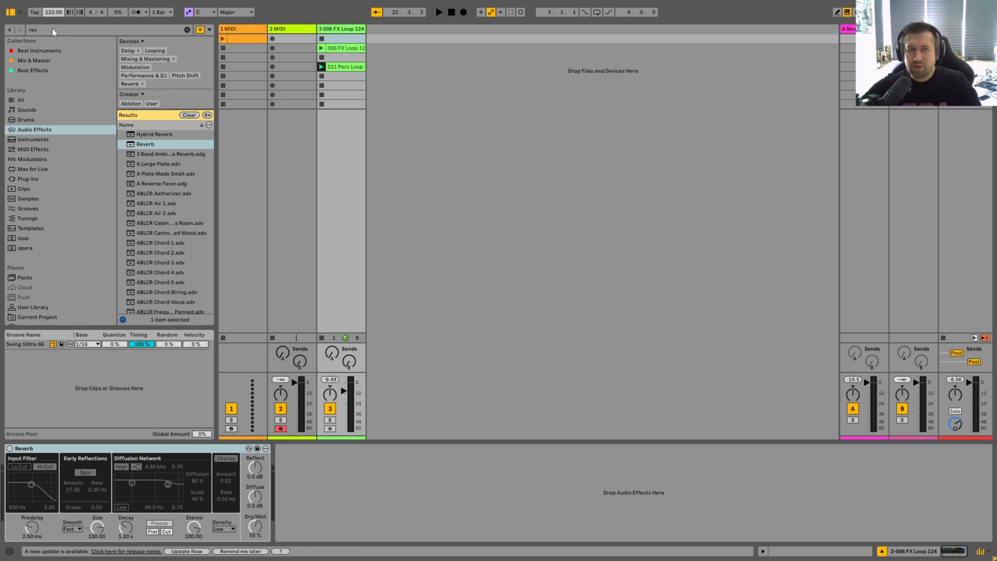
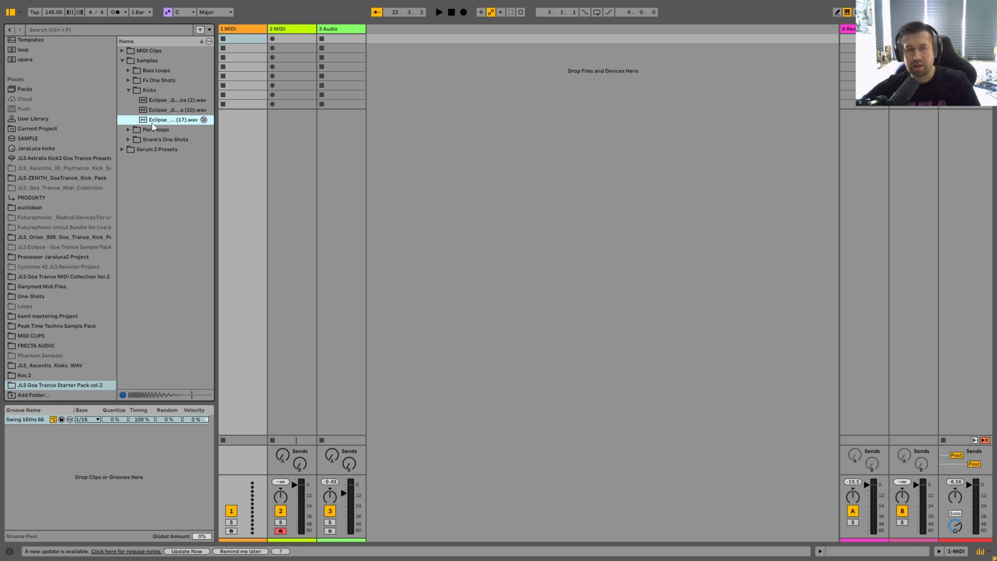
- Load the kick sample Eclipse_JLS_Kick_Goa (17).wav as an instrument on track 1 MIDI and select the track's first clip slot
double_click(155, 123)
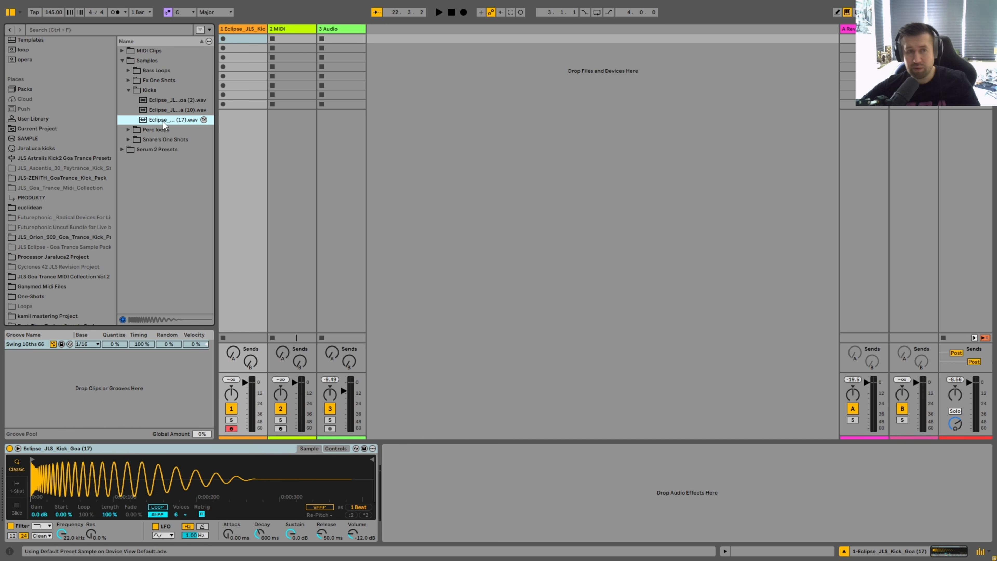
click(240, 30)
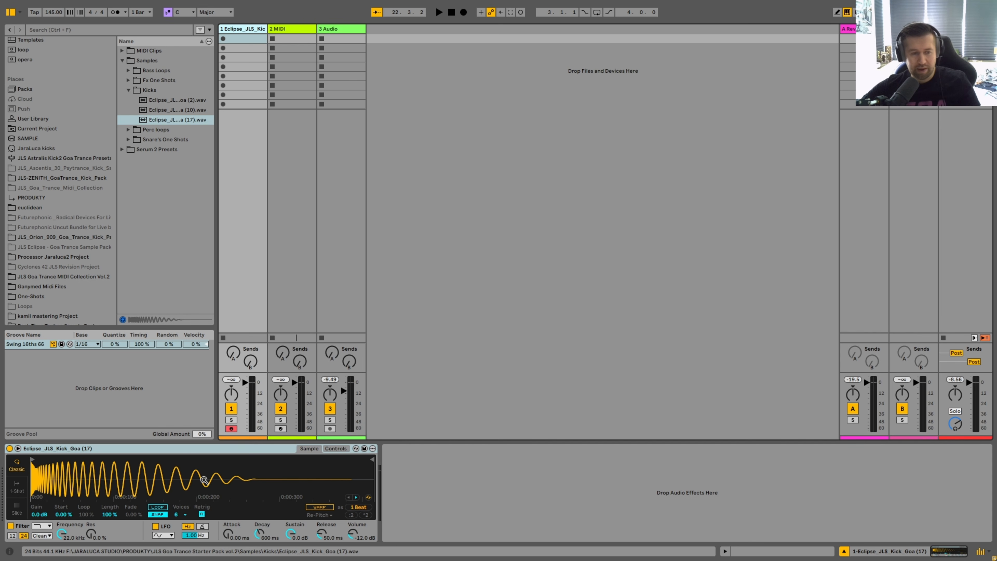
right_click(211, 472)
click(197, 474)
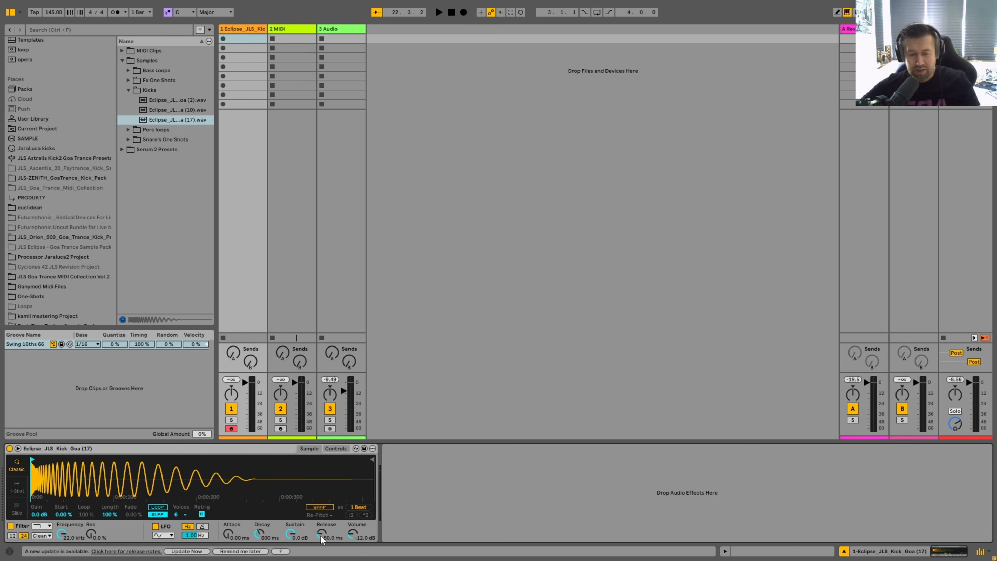
click(253, 38)
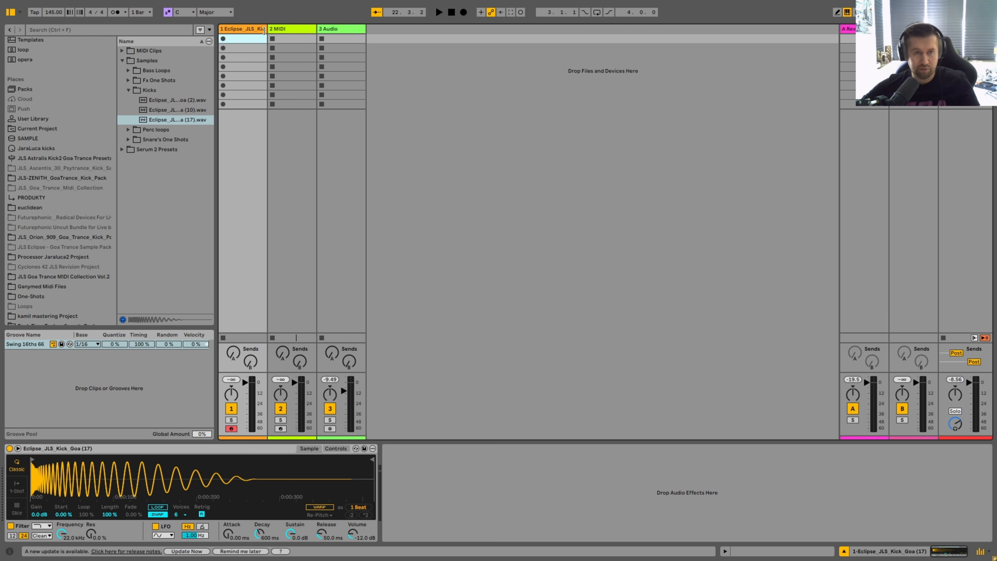
- Create a one-bar MIDI clip in track 1's first slot and add a C3 note on each of the four beats
double_click(255, 39)
double_click(247, 387)
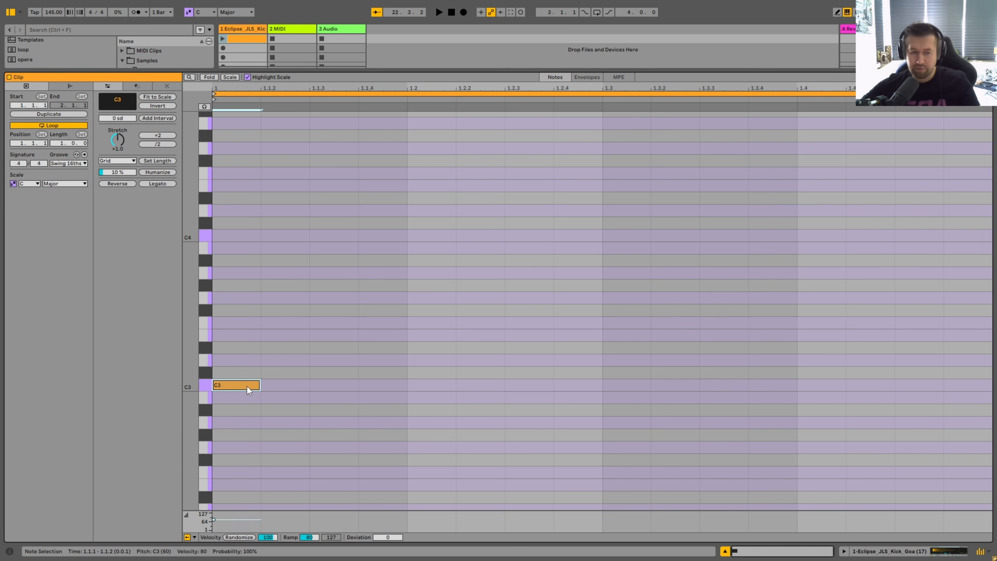
double_click(430, 385)
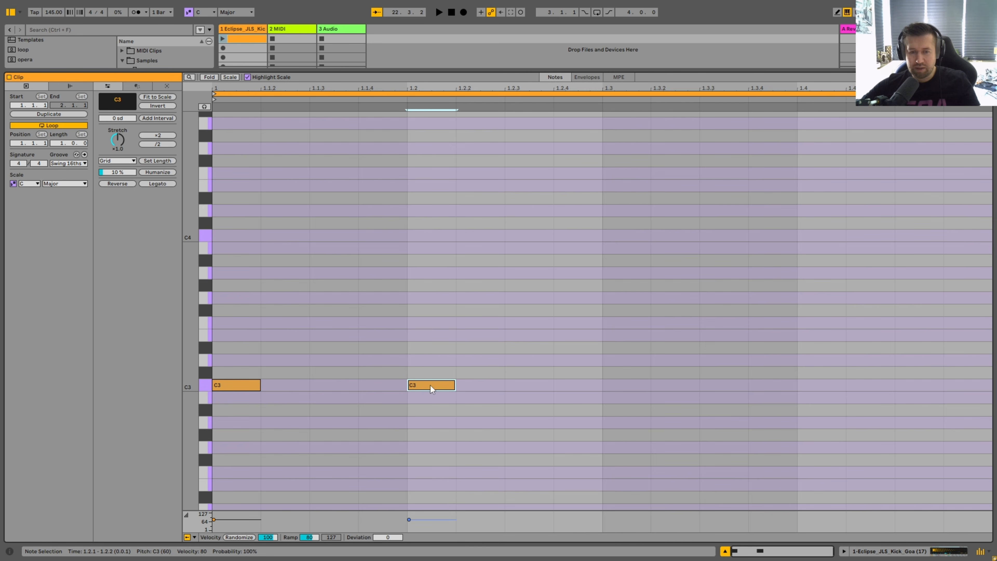
double_click(618, 385)
double_click(815, 385)
- Lengthen all four kick notes to two sixteenths, raise their velocity to 127 and return to the full Session View
drag(226, 323, 968, 485)
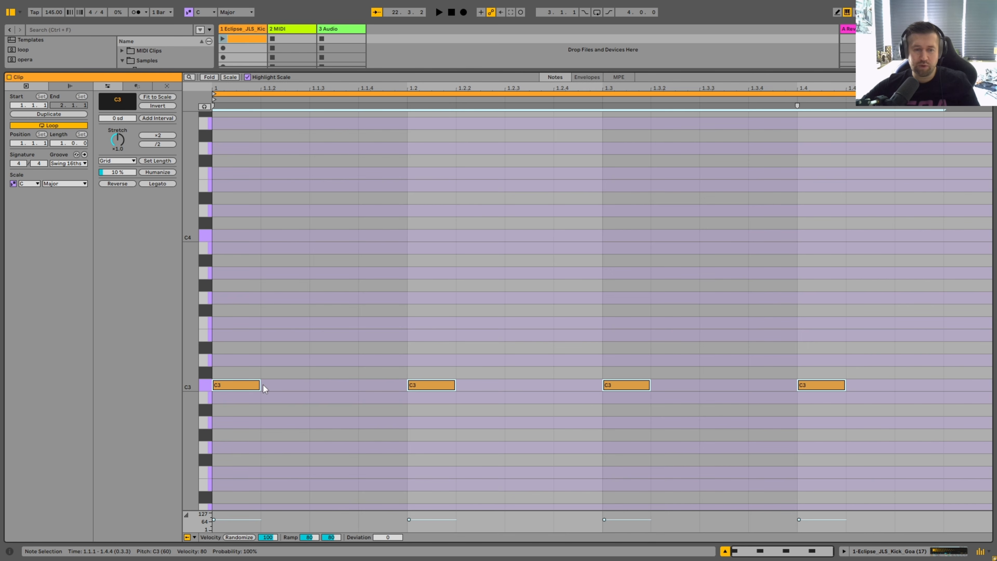
drag(264, 389, 271, 367)
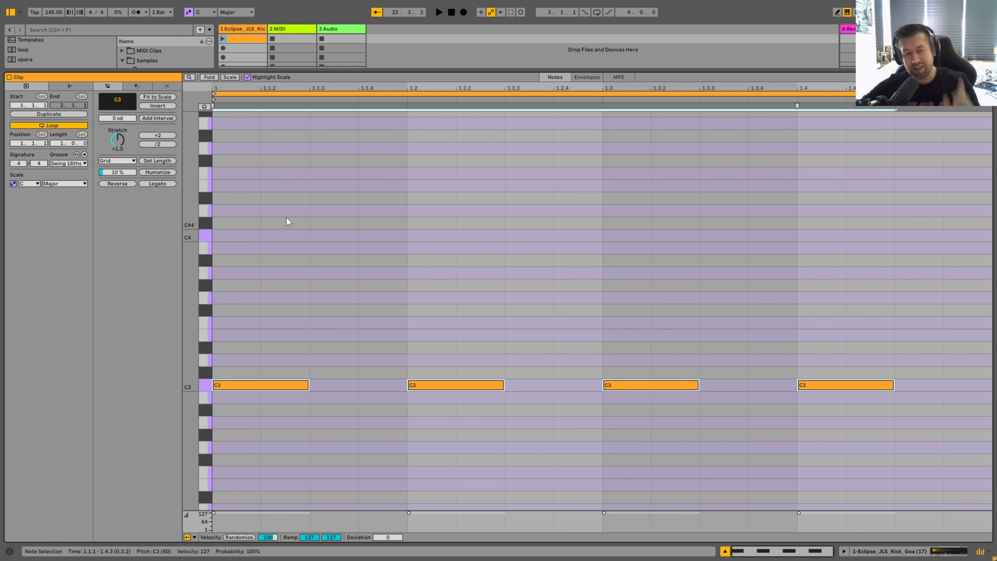
key(ctrl+alt+l)
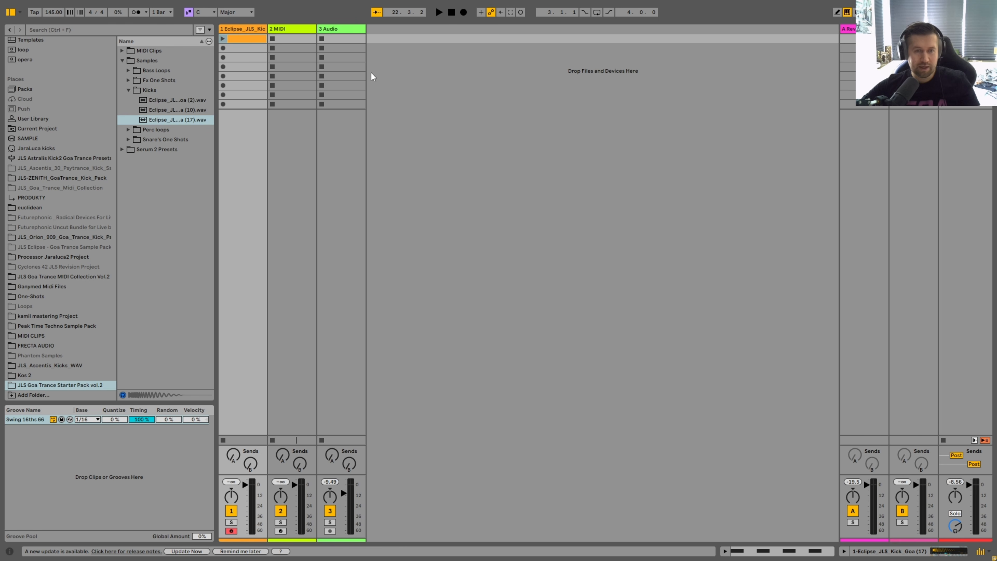
- Enlarge the mixer, play the kick clip and set track 1's volume to about -2.9 dB
drag(266, 476, 296, 134)
drag(261, 188, 261, 200)
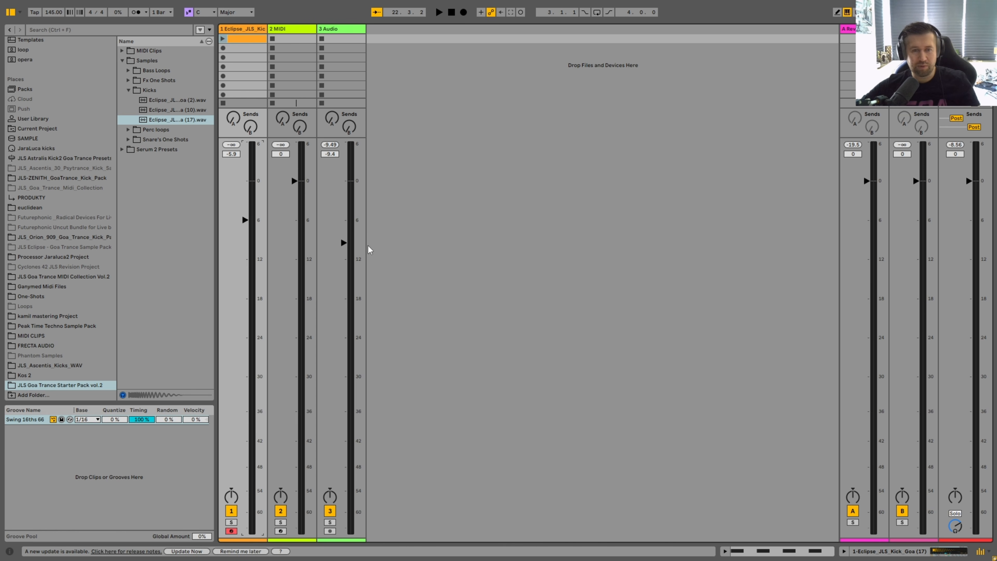
click(223, 38)
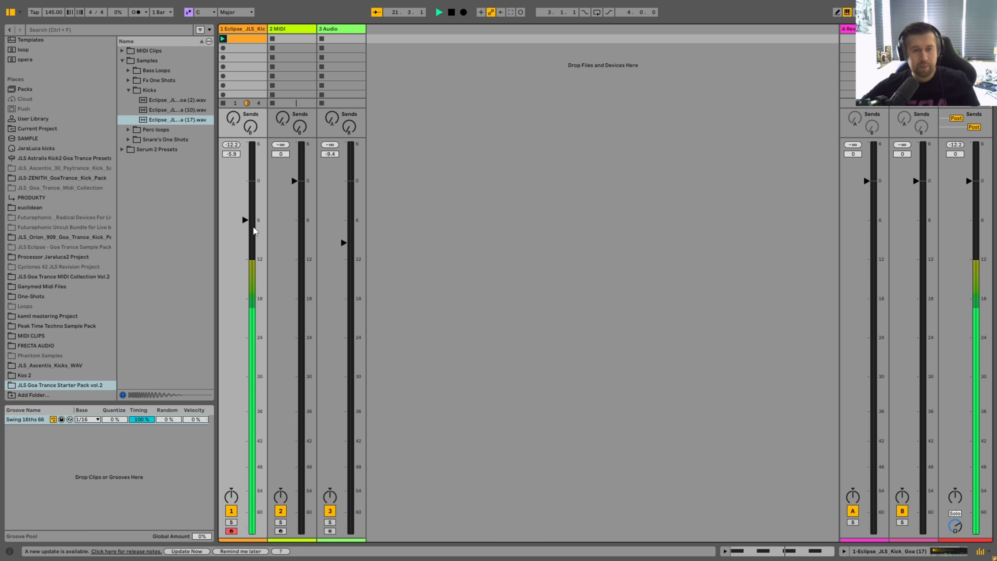
drag(245, 221, 245, 201)
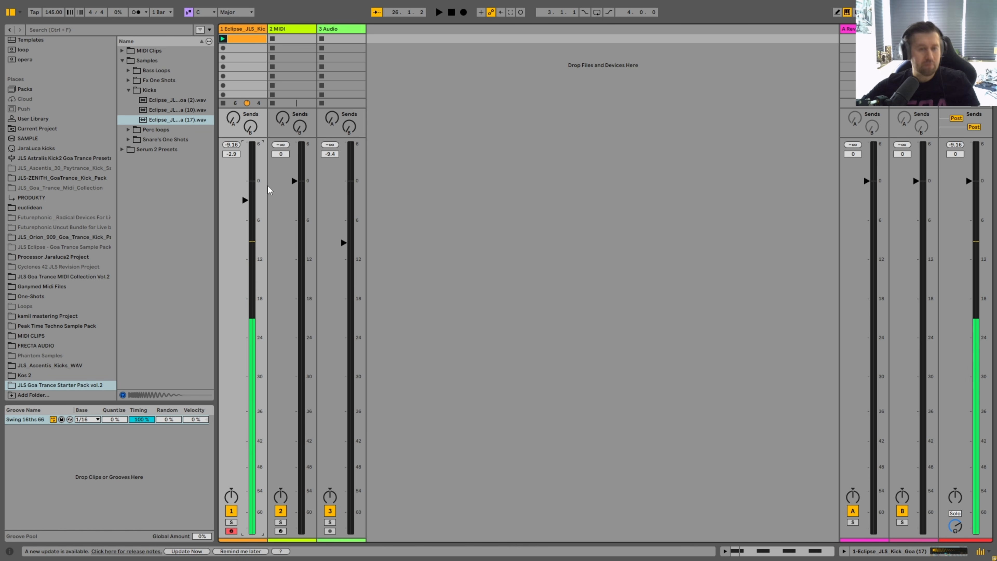
- Reopen the kick clip to review its notes and close the note editor again
double_click(243, 39)
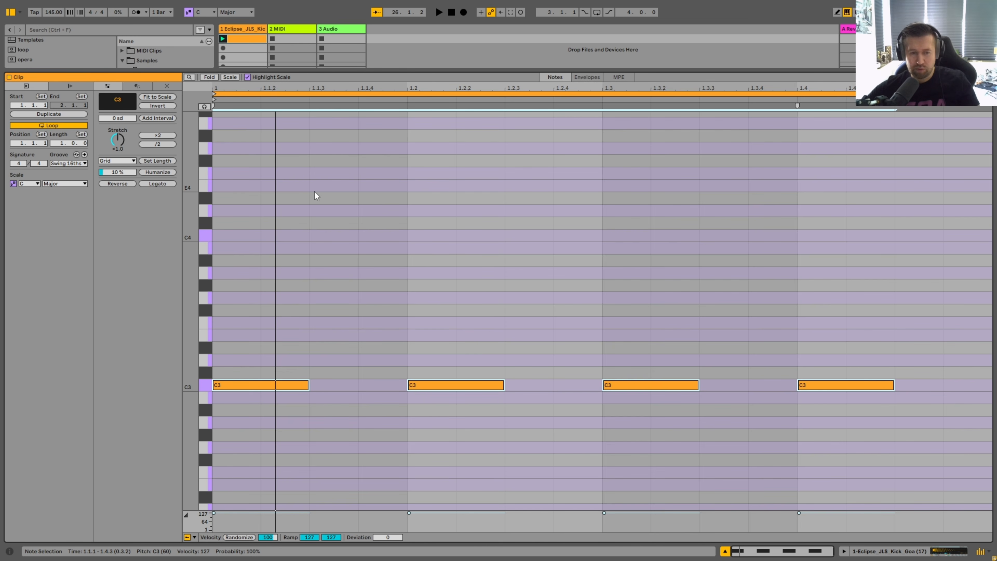
drag(270, 293, 971, 481)
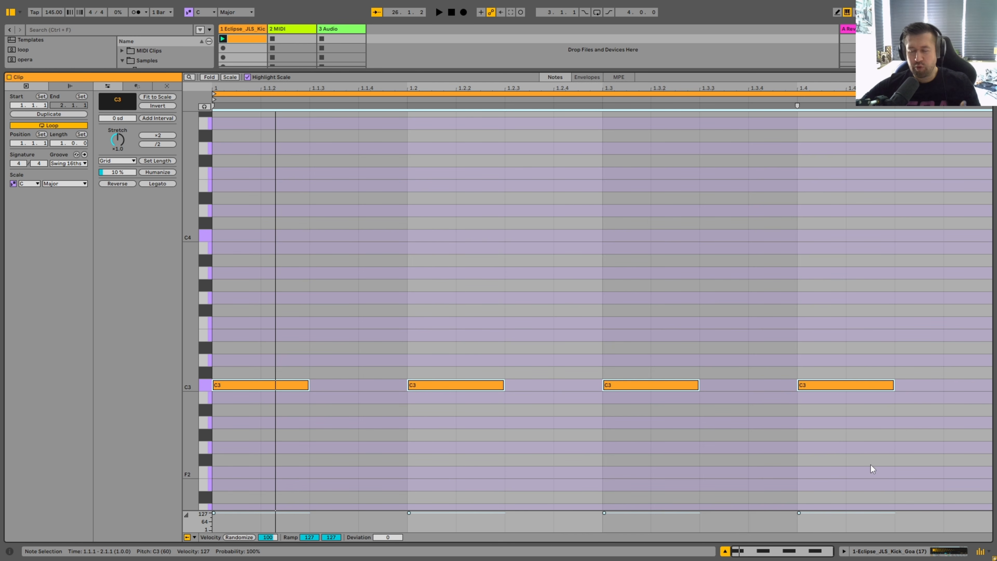
double_click(413, 70)
- Rename track 1 as Kick
click(246, 29)
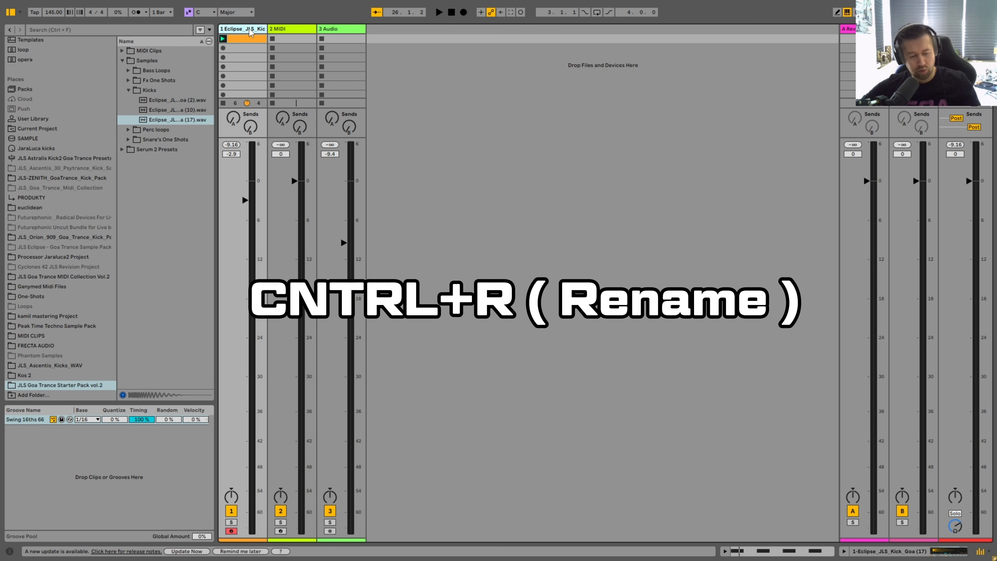
key(ctrl+r)
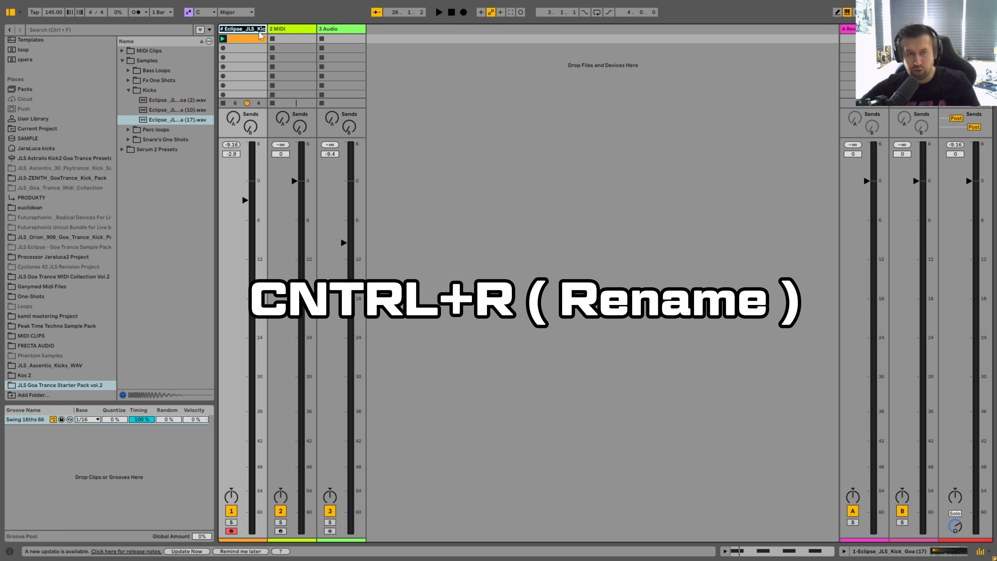
right_click(244, 27)
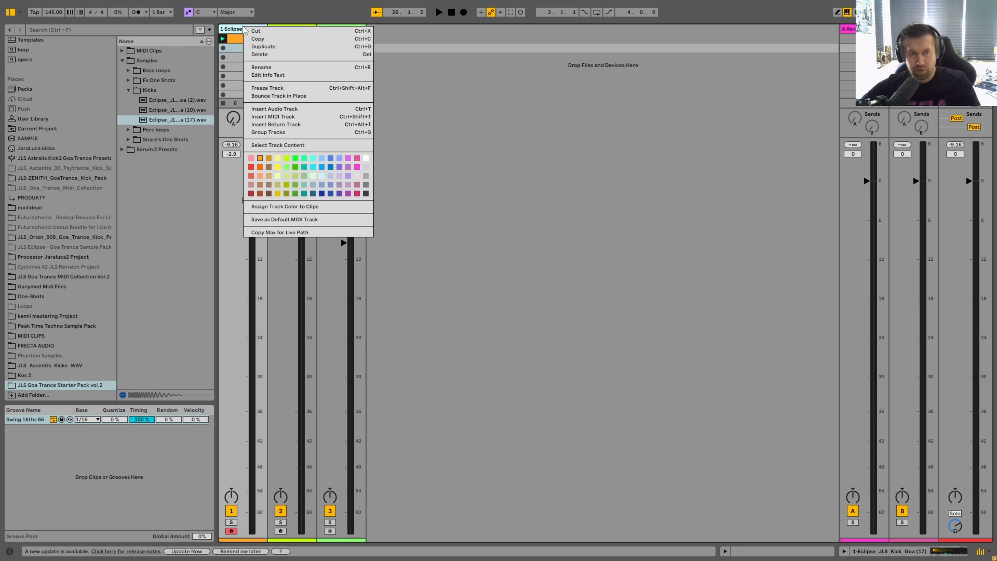
click(268, 68)
text(Kic)
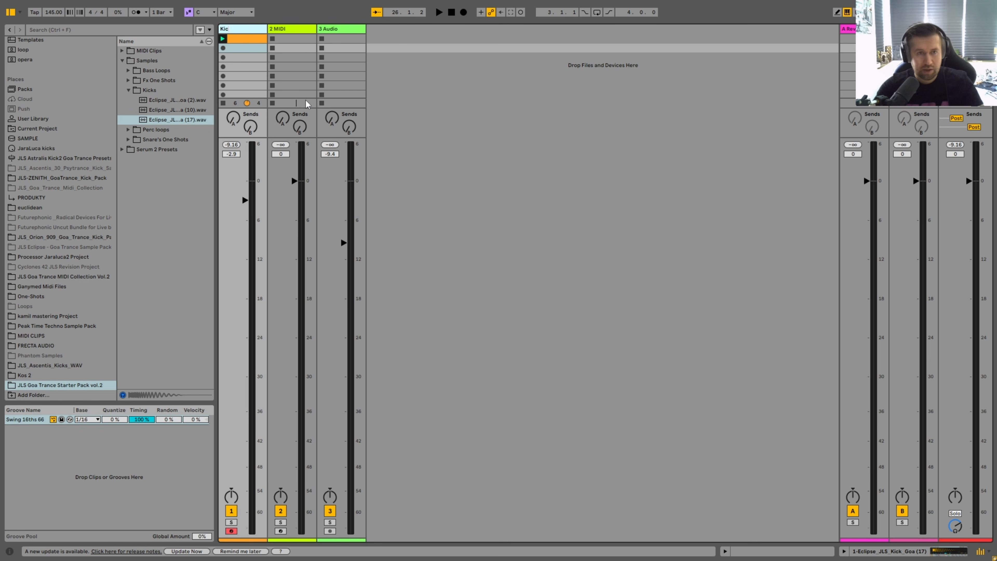
text(k)
key(Return)
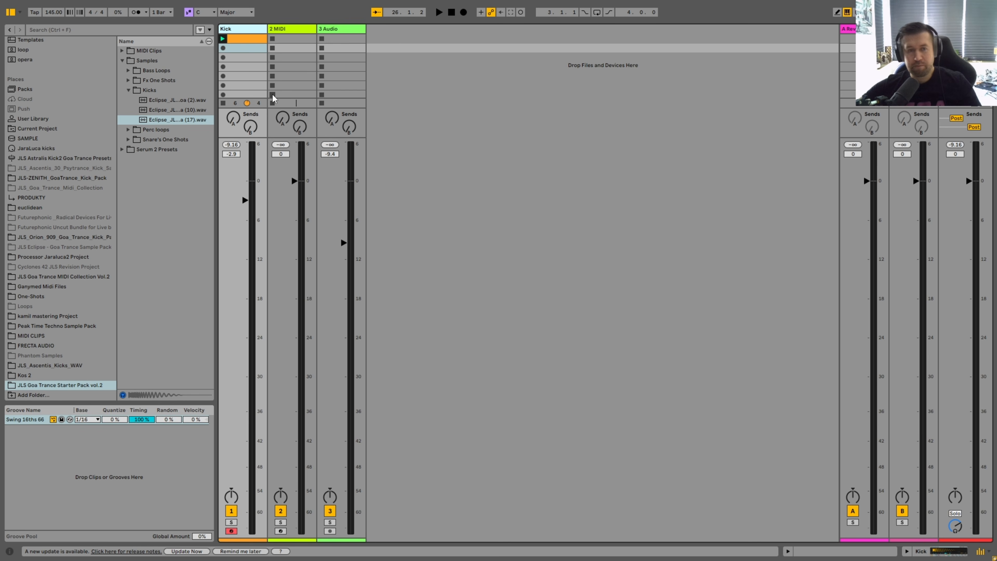
- Insert a MIDI track after Kick, audition the snare one-shots and load Eclipse_JLS_Snare (1).wav onto the new track
right_click(259, 31)
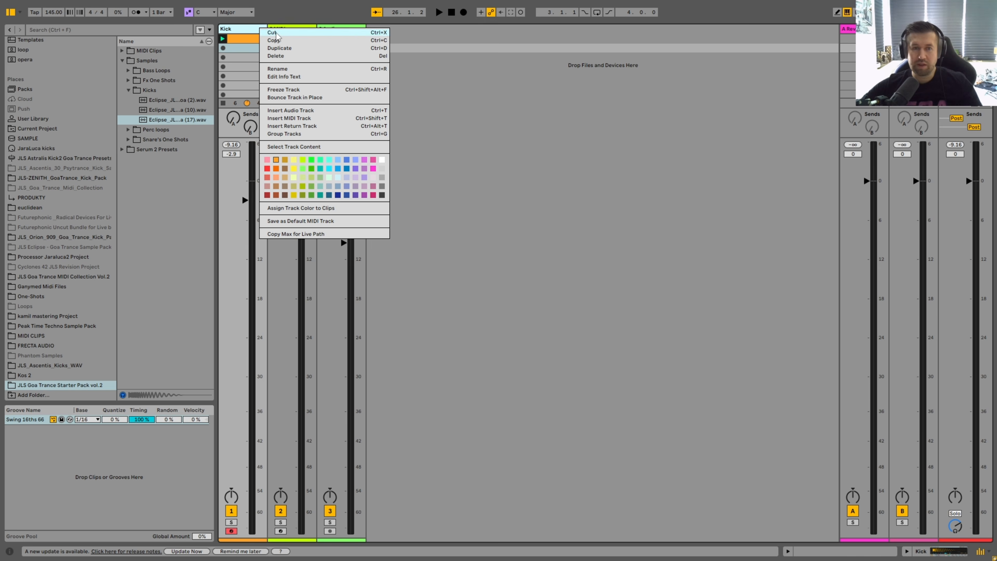
click(298, 119)
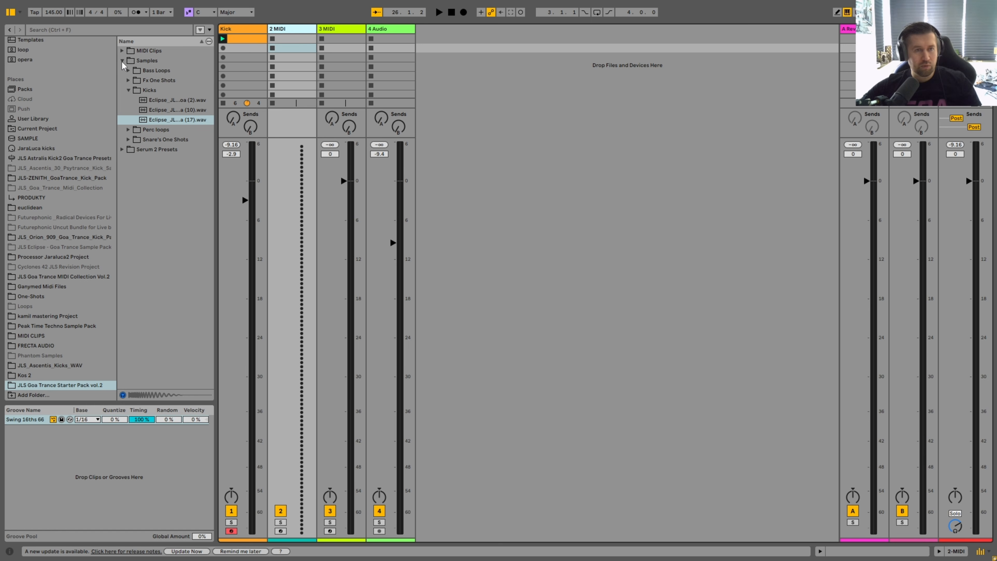
click(128, 139)
click(191, 128)
click(191, 123)
click(187, 142)
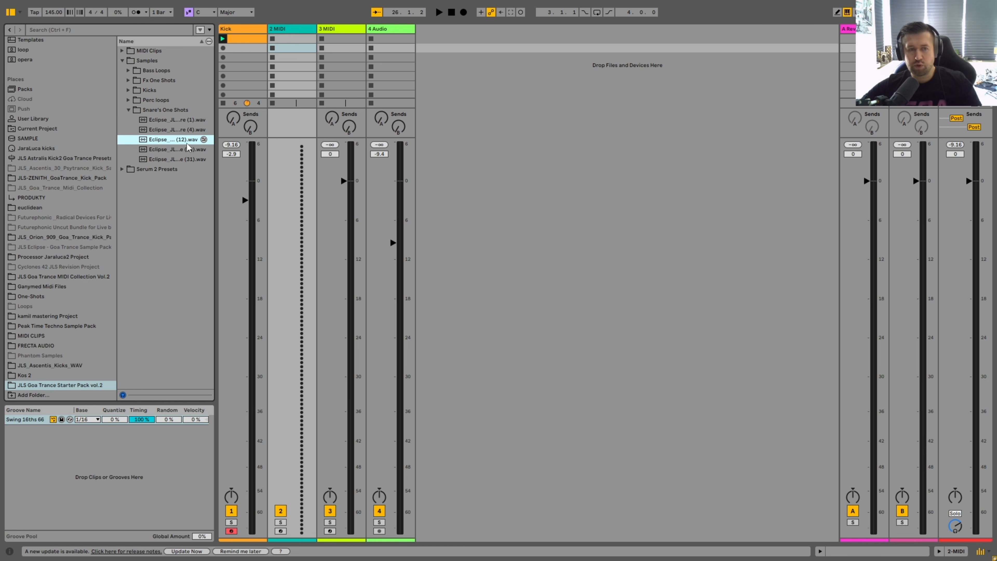
click(185, 159)
click(166, 121)
double_click(176, 122)
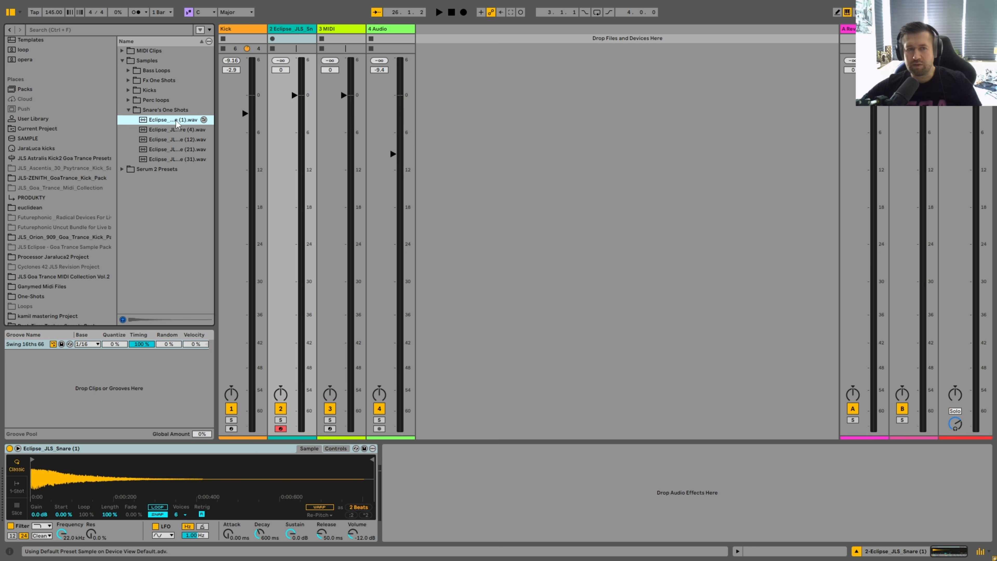
- Create a MIDI clip on the snare track with C3 notes on beats 2 and 4, each two sixteenths long
double_click(295, 38)
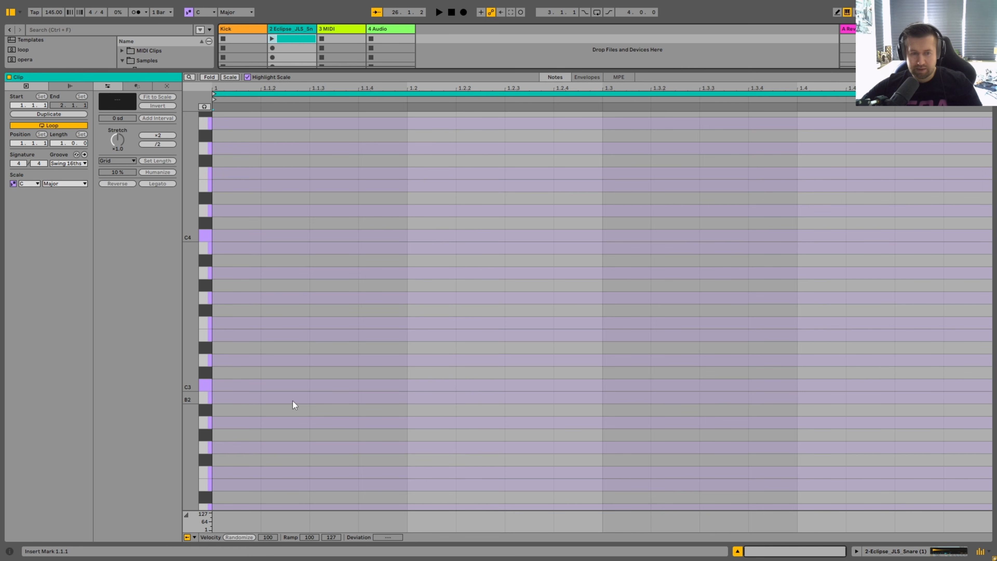
double_click(429, 381)
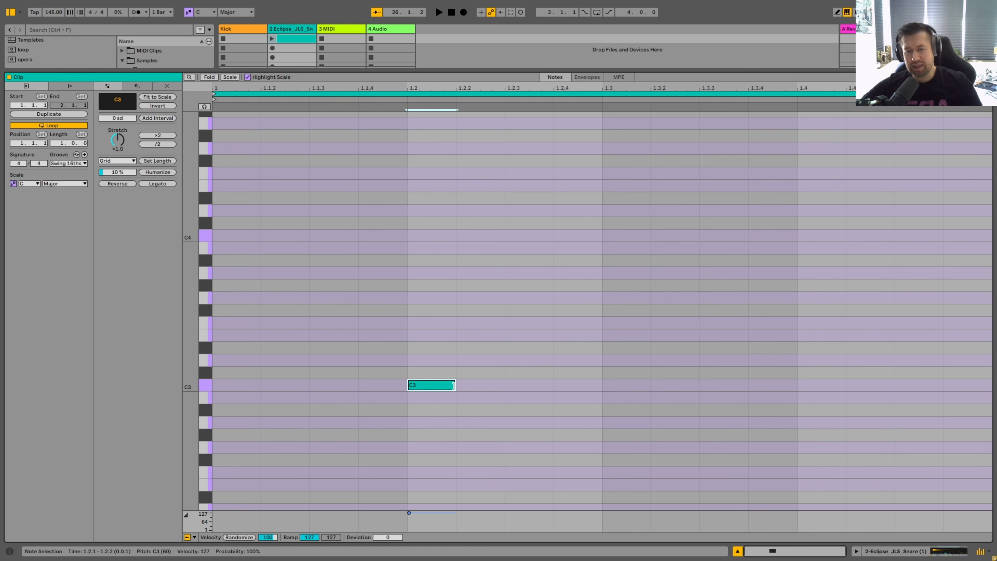
drag(455, 385, 505, 385)
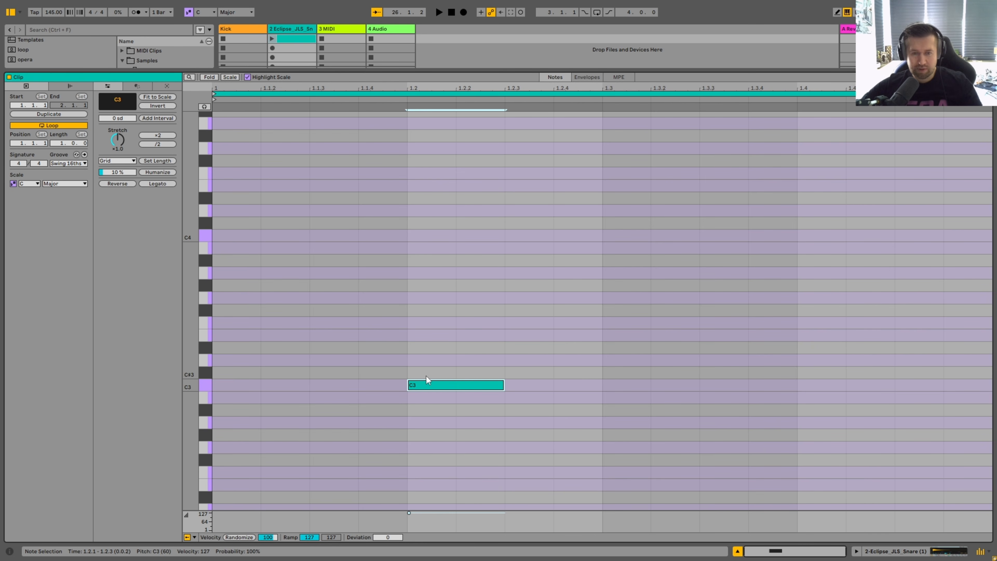
double_click(805, 387)
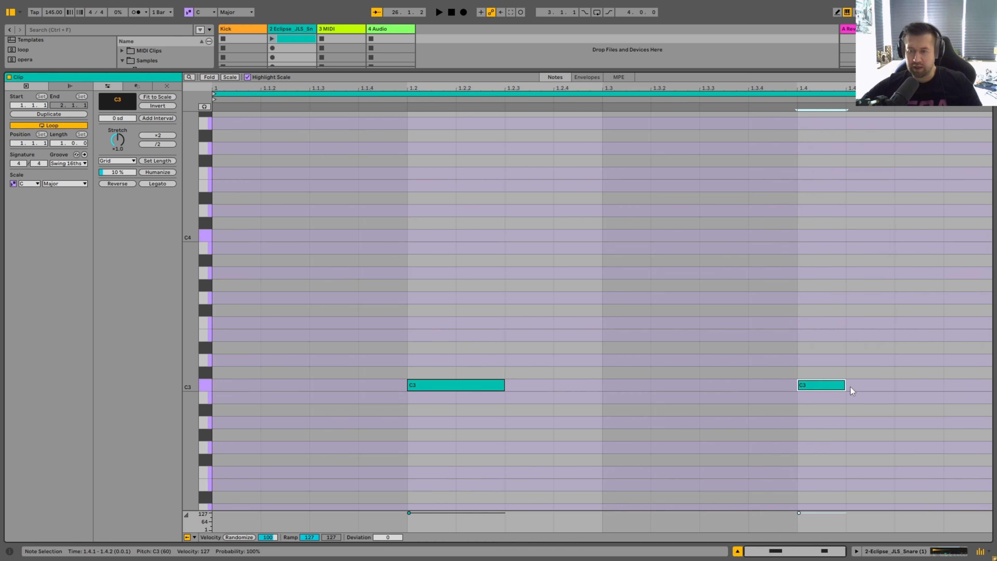
drag(847, 387, 895, 387)
- Play the kick and snare clips together and lower the snare track's volume to about -1.1 dB
key(space)
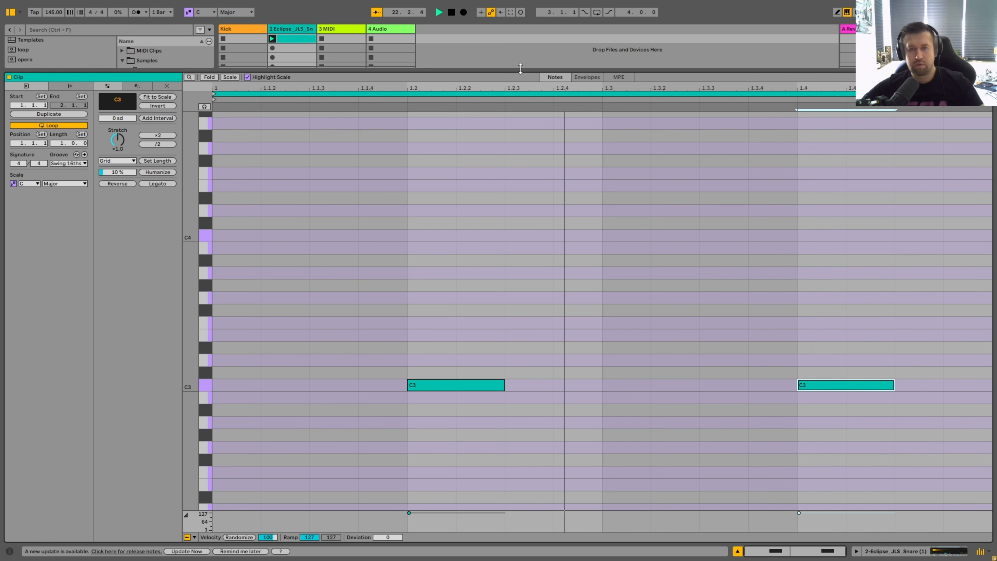
key(shift+Tab)
drag(294, 181, 296, 188)
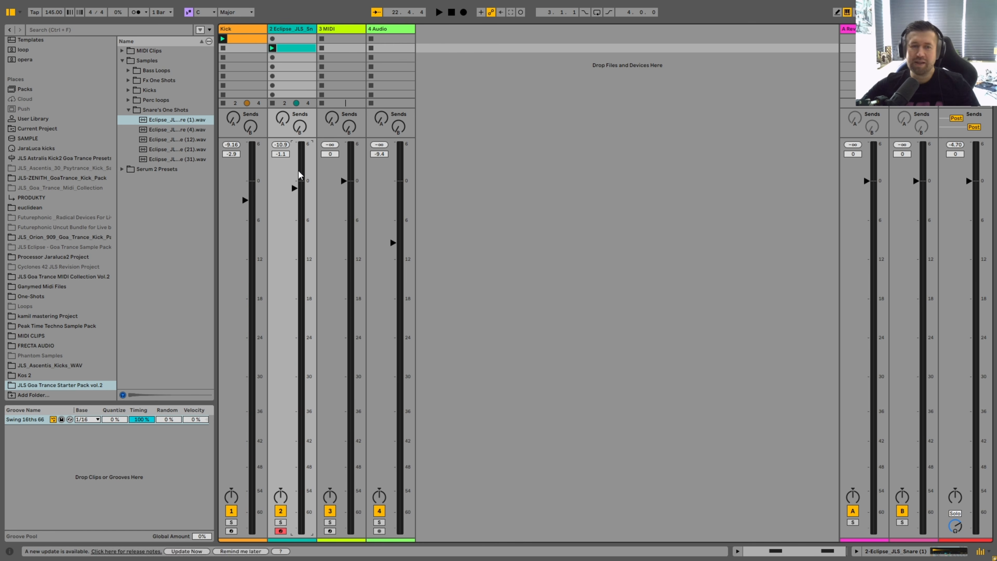
key(space)
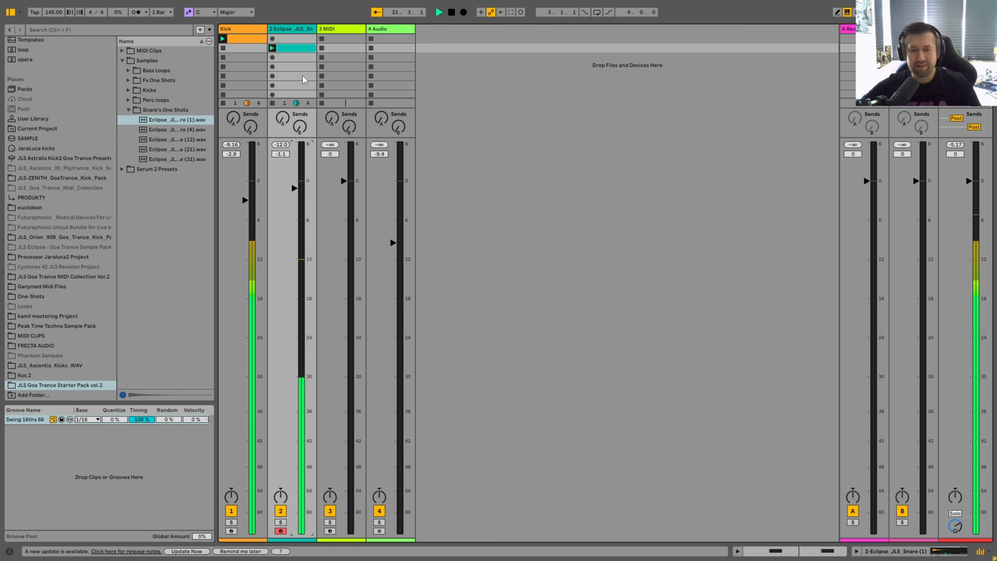
key(space)
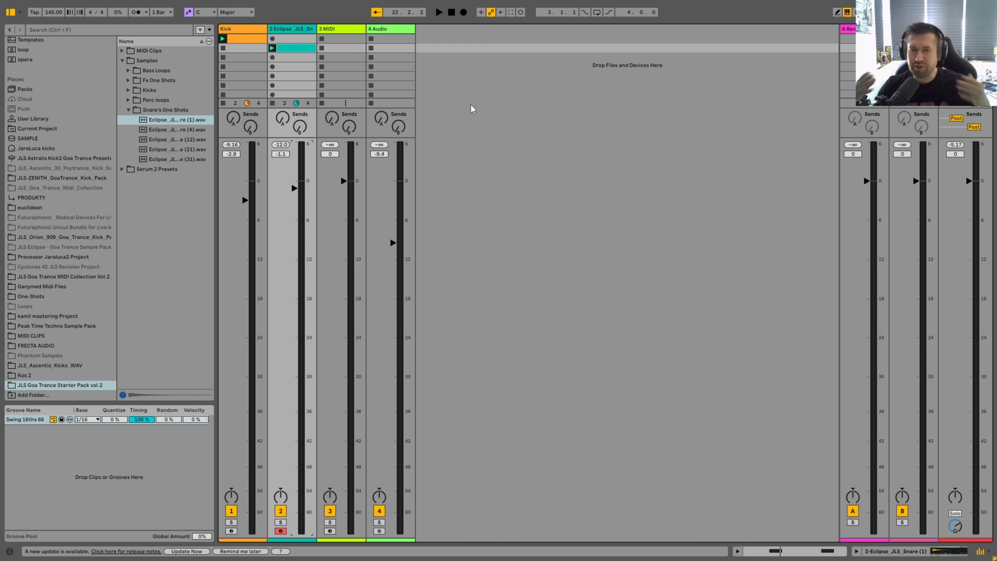
- Move the snare clip up into its track's first slot, beside the kick clip
double_click(289, 49)
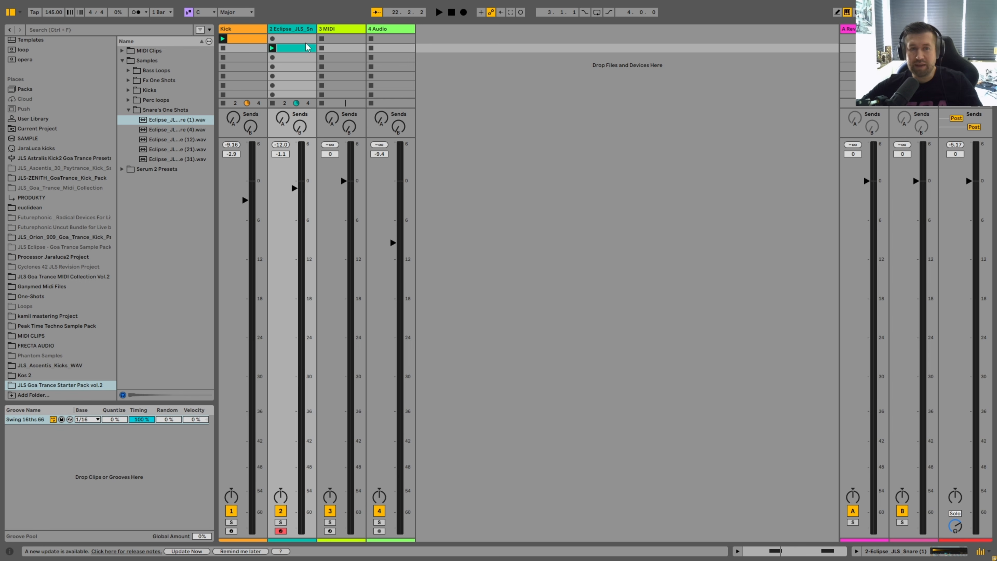
drag(298, 48, 299, 38)
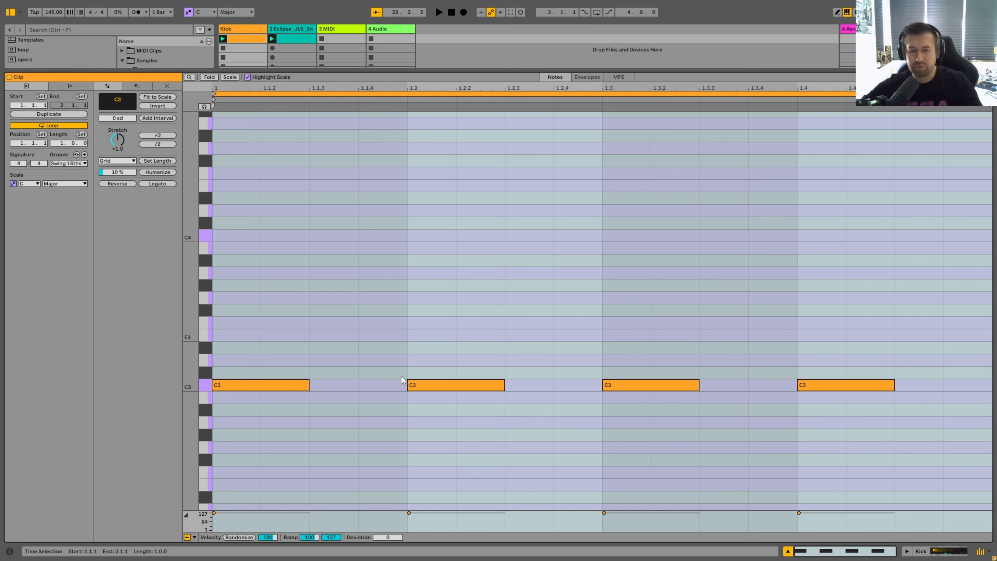
- Add softer C3 notes to the kick clip at 1.1.3, 1.2.4 and 1.4.4, the last at velocity 72, and play the pattern
double_click(348, 389)
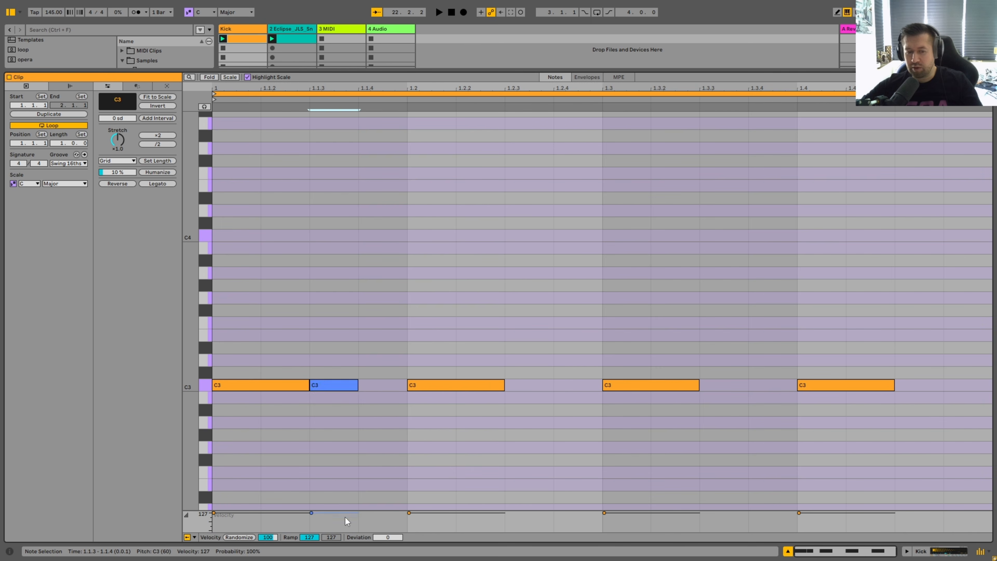
drag(344, 517, 344, 524)
click(581, 387)
double_click(561, 386)
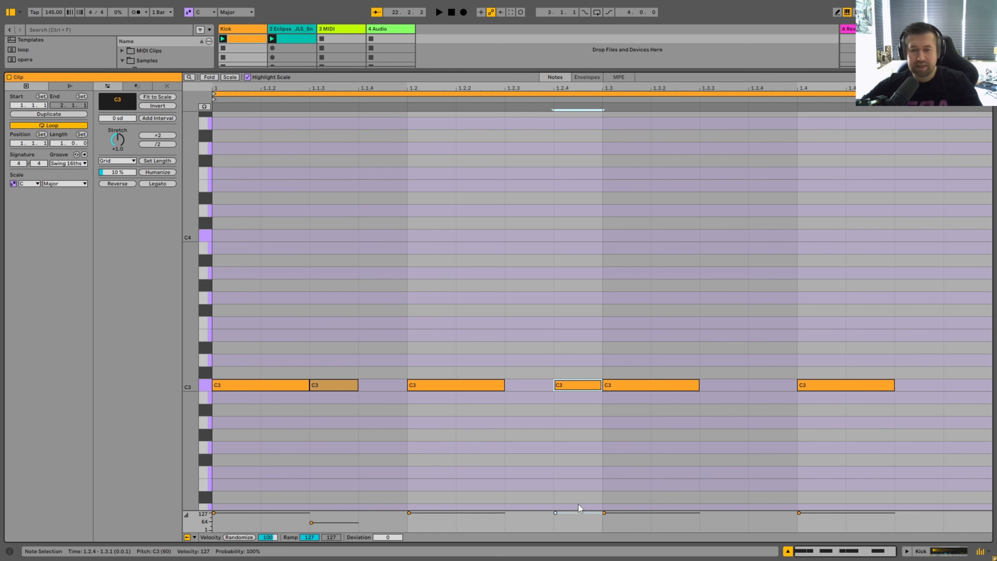
drag(556, 513, 556, 522)
double_click(947, 388)
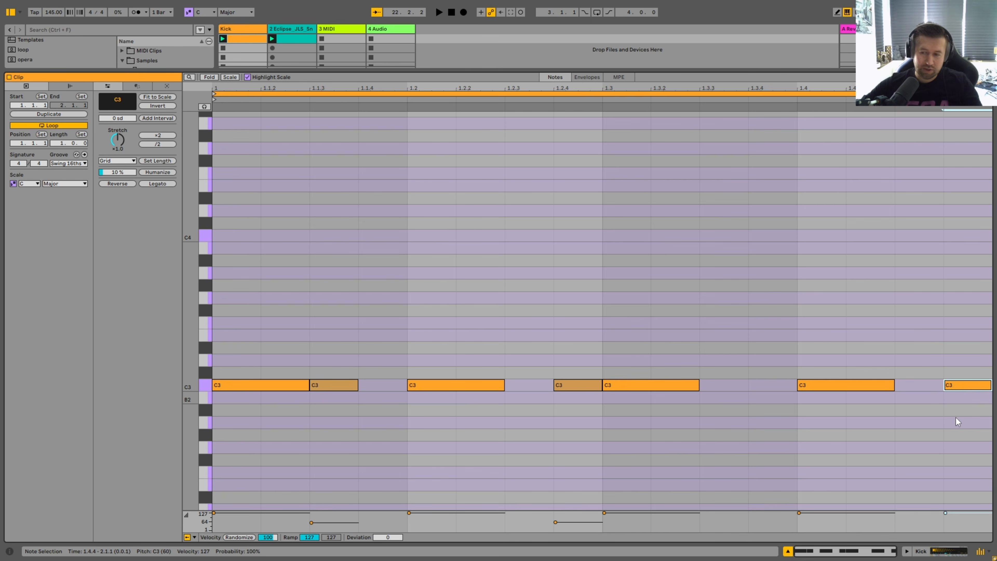
mouse_move(958, 510)
mouse_down()
mouse_move(959, 462)
mouse_move(959, 495)
mouse_up()
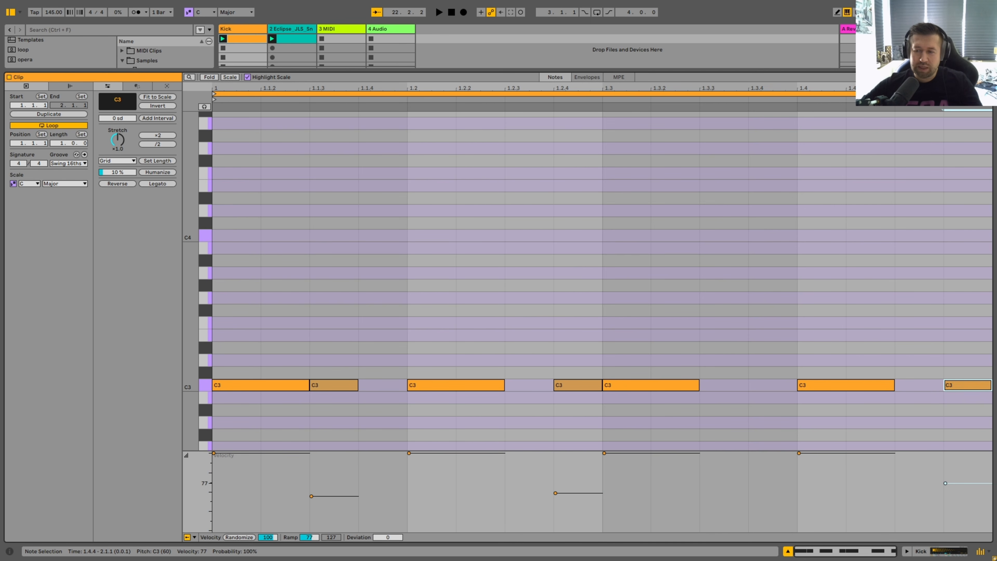
key(space)
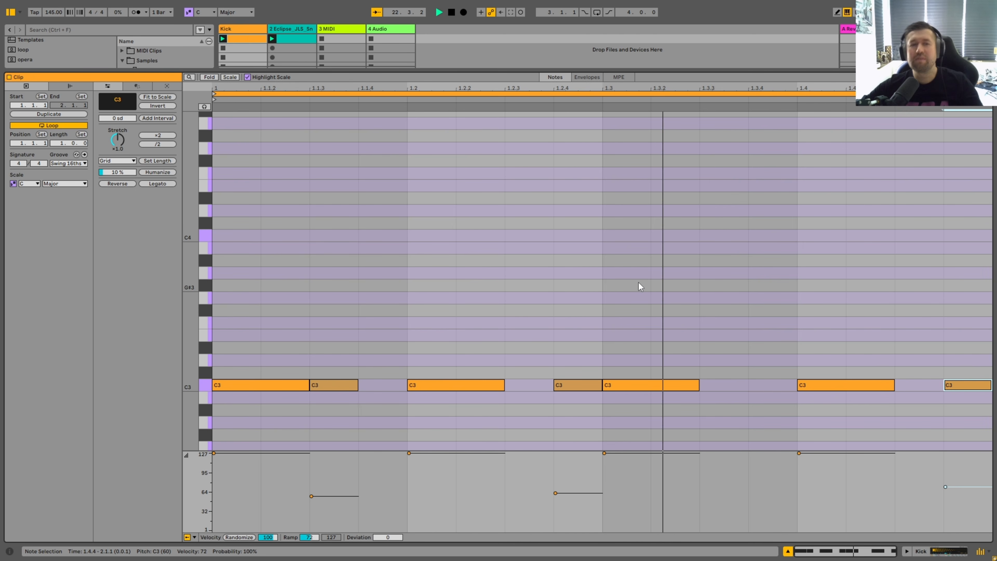
- Duplicate the snare clip into its track's second slot and double the copy's loop to two bars
click(297, 38)
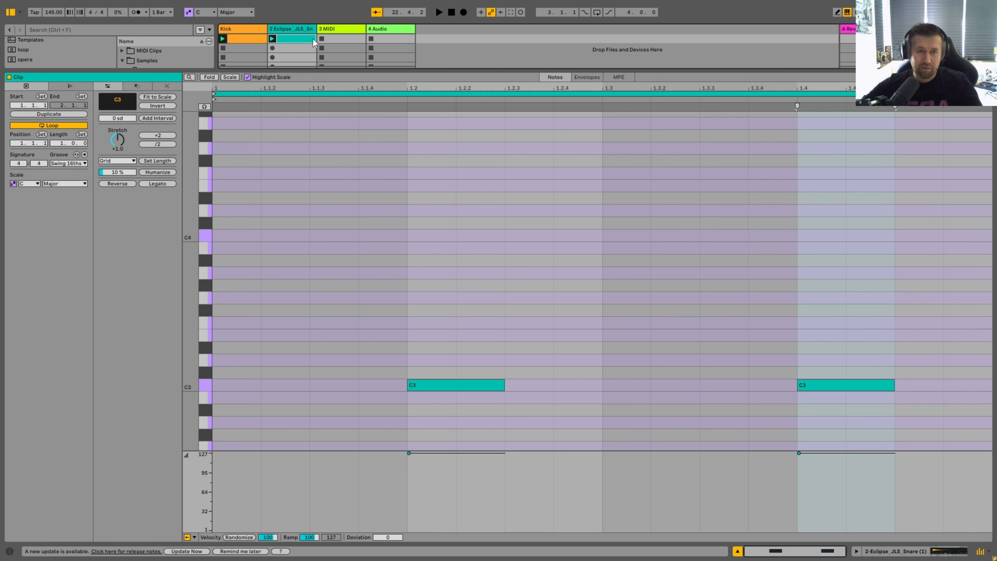
right_click(300, 44)
click(313, 61)
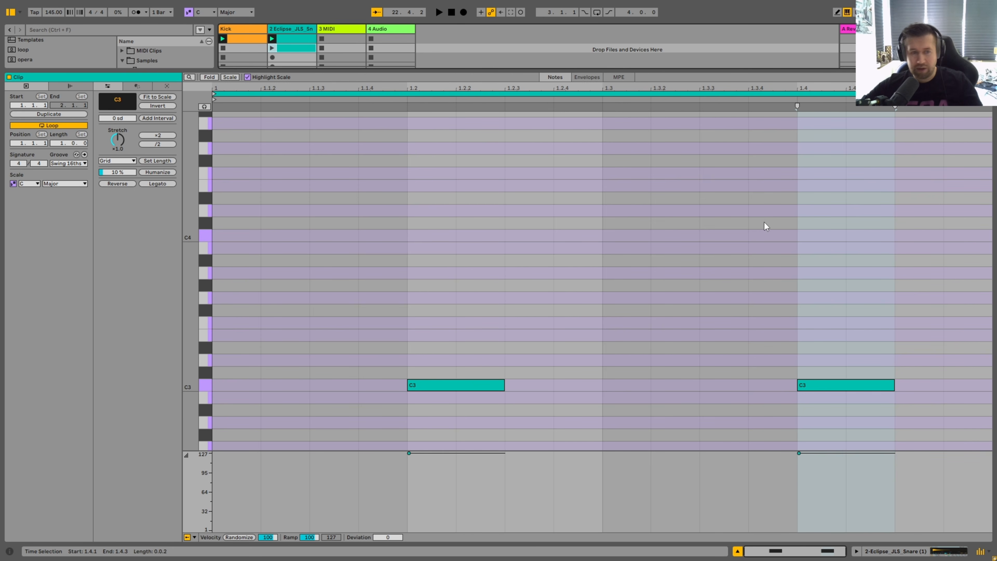
click(64, 114)
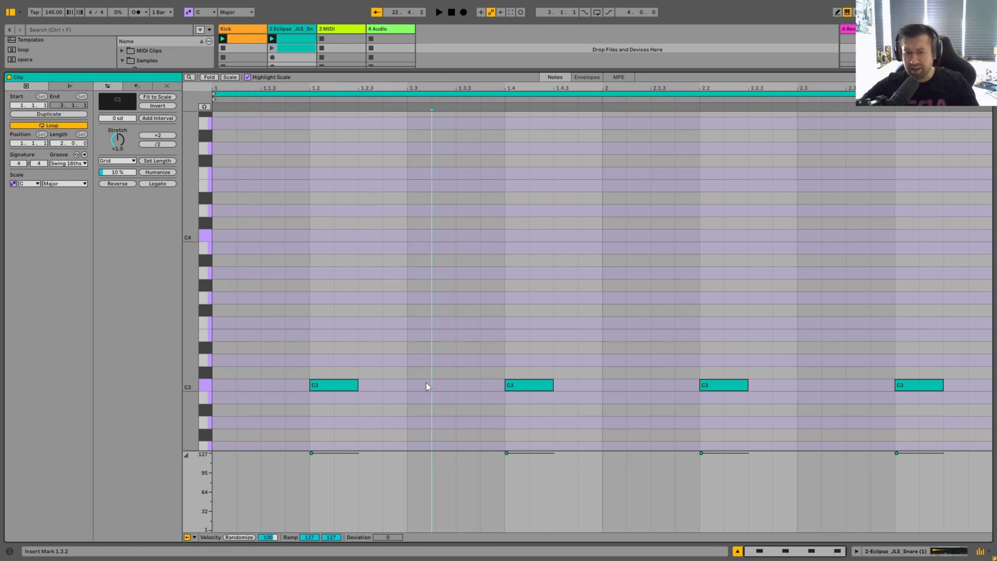
- Add one-sixteenth C3 notes to the two-bar snare clip at 1.3.2, 2.1.2, 2.3.2 and 2.4.4
double_click(443, 385)
double_click(638, 385)
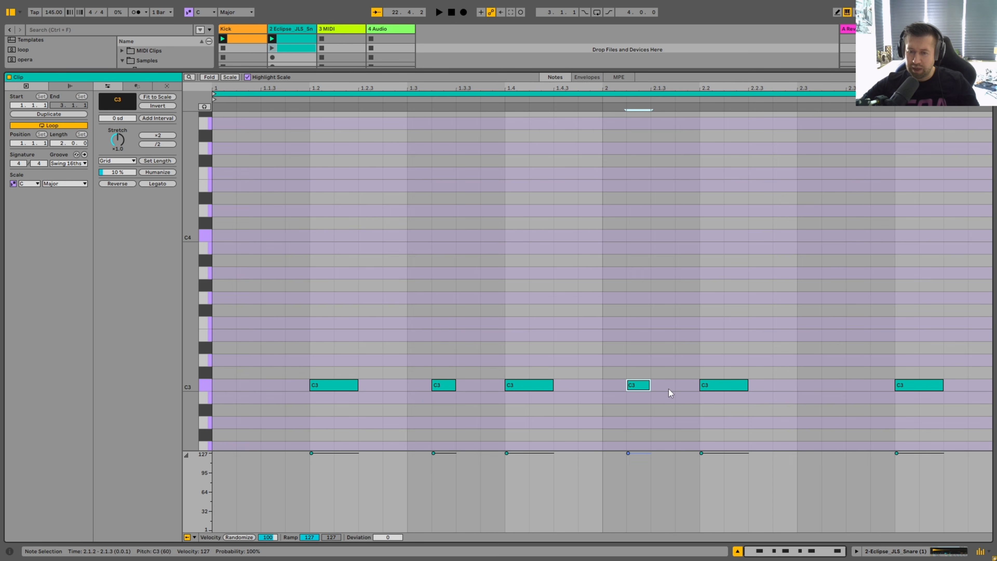
double_click(825, 385)
double_click(979, 385)
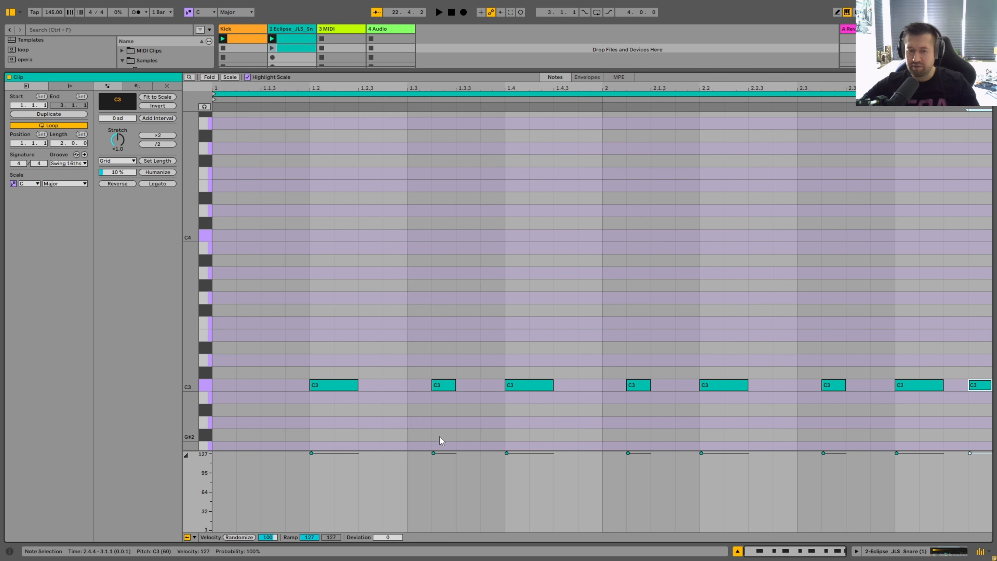
- Reduce the velocities of the four added snare notes, with the last at 81, and play the two-bar snare clip
drag(442, 453, 438, 496)
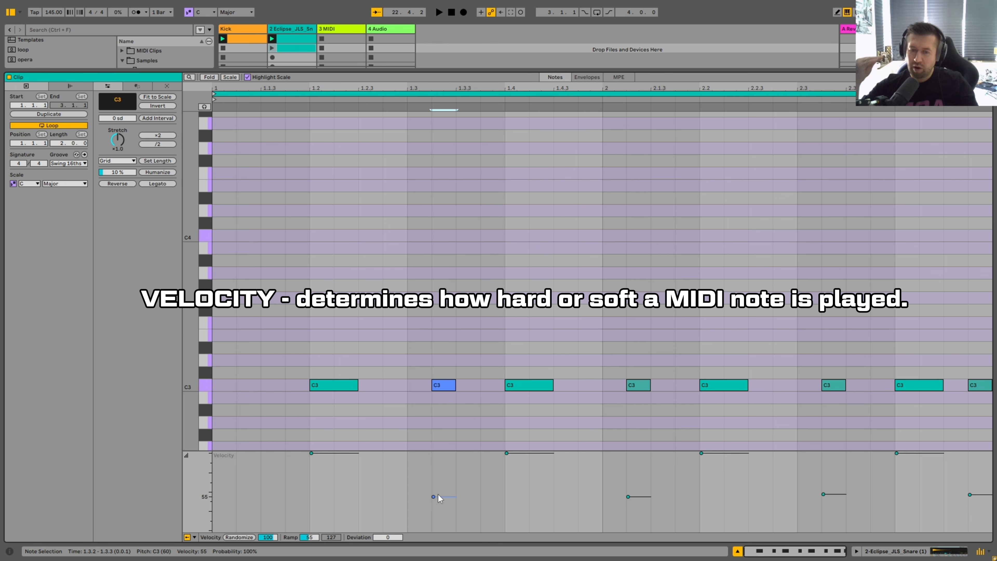
click(338, 385)
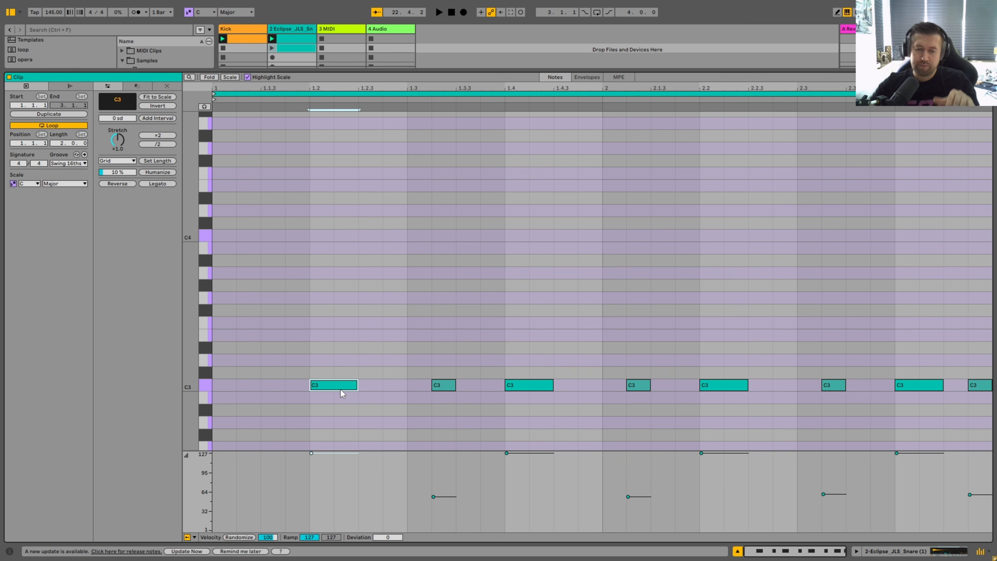
mouse_move(447, 496)
mouse_down()
mouse_move(448, 488)
mouse_move(448, 511)
mouse_move(448, 479)
mouse_up()
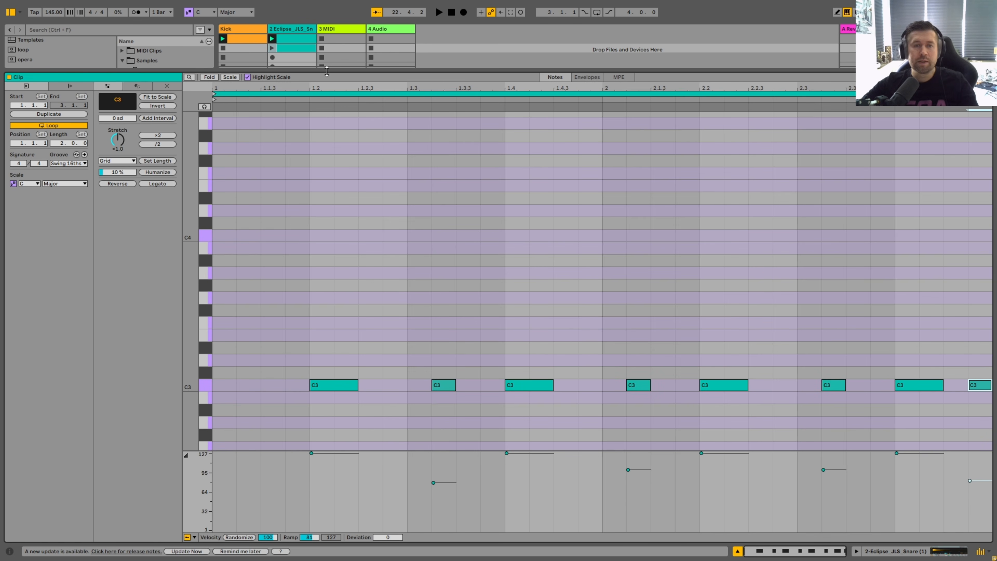
click(271, 48)
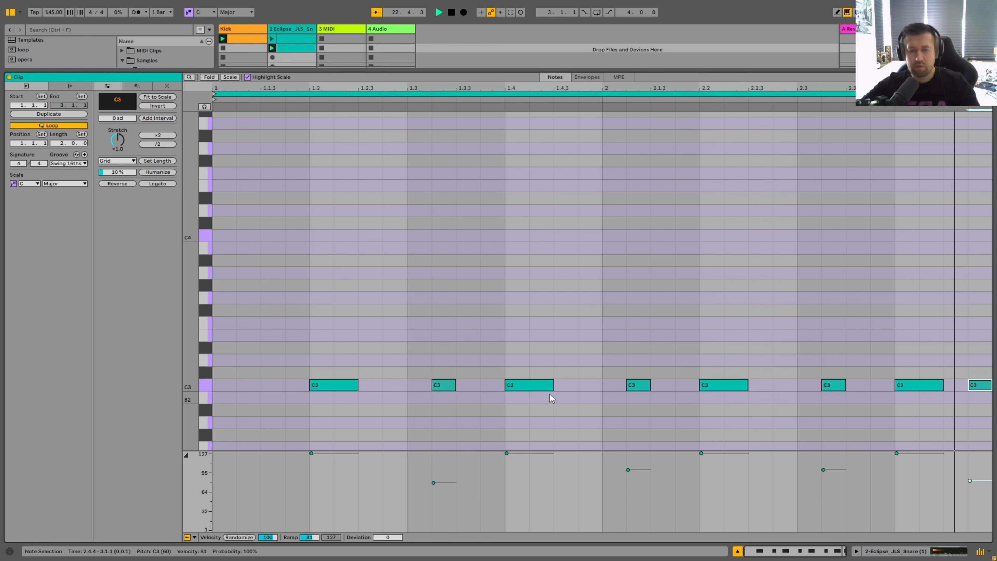
- Move the first two added snare notes to 1.3.3 and 2.1.1, and delete the third while checking the playback
drag(447, 387, 471, 387)
drag(640, 386, 662, 391)
drag(828, 386, 853, 383)
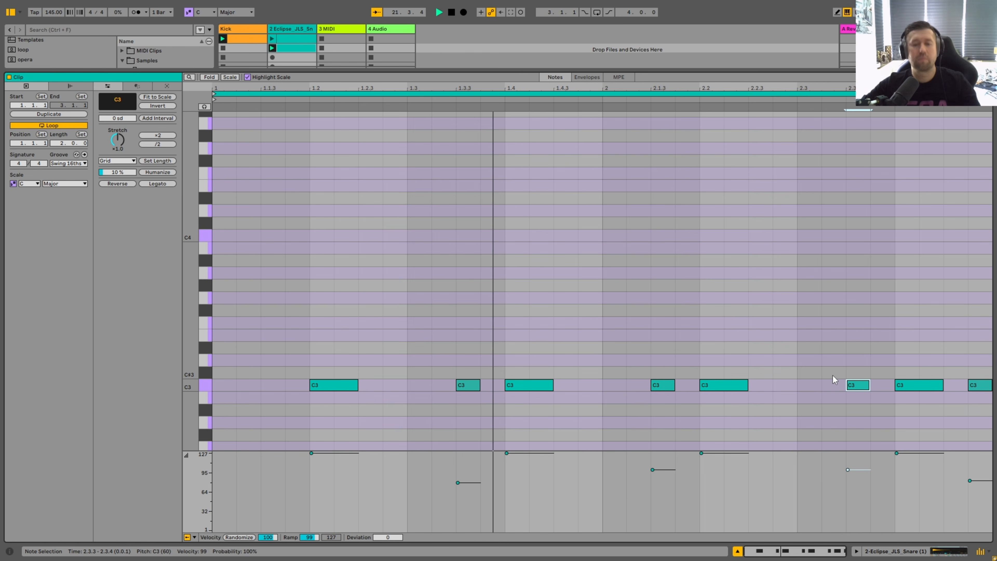
drag(665, 393, 626, 396)
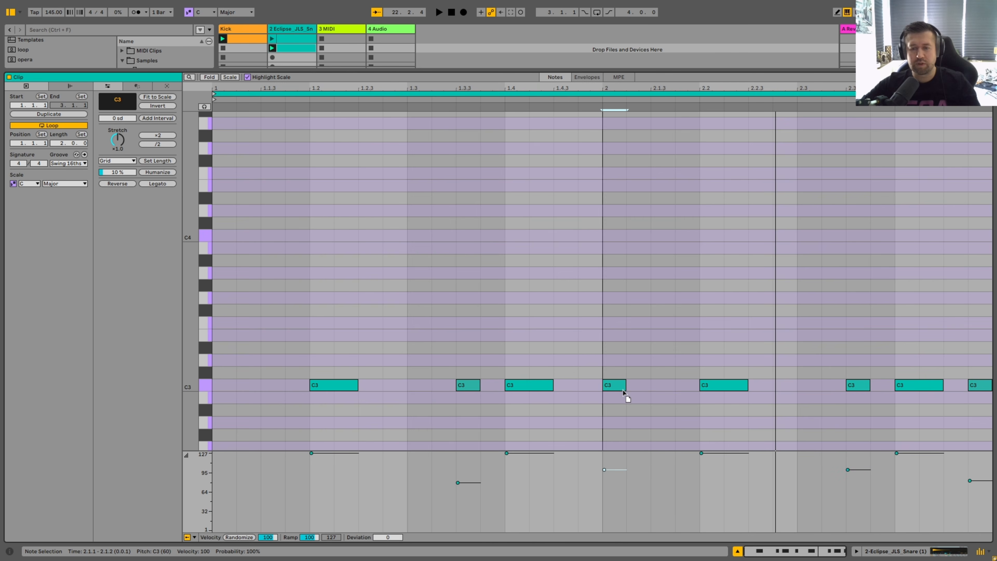
key(space)
drag(848, 383, 781, 388)
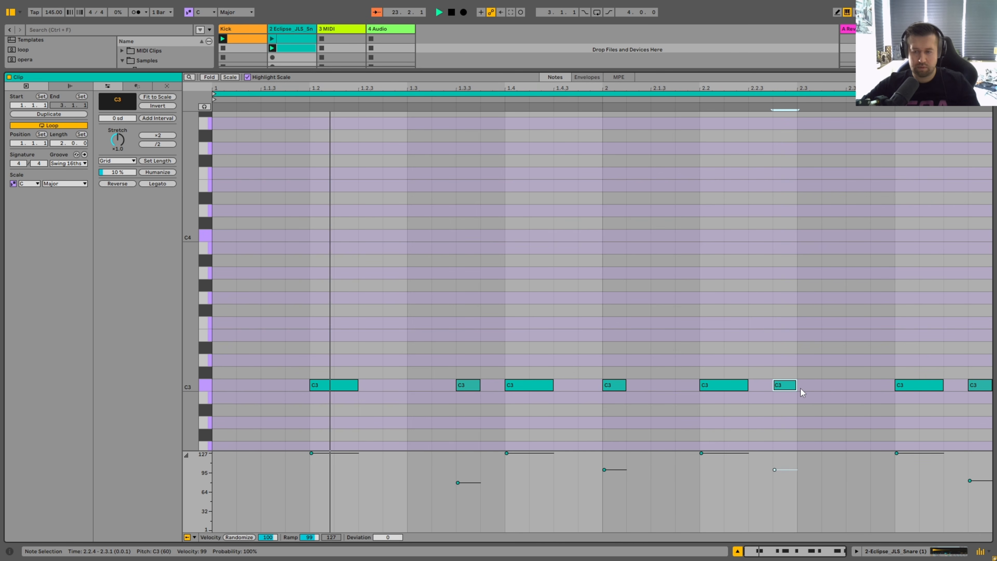
key(Delete)
click(862, 387)
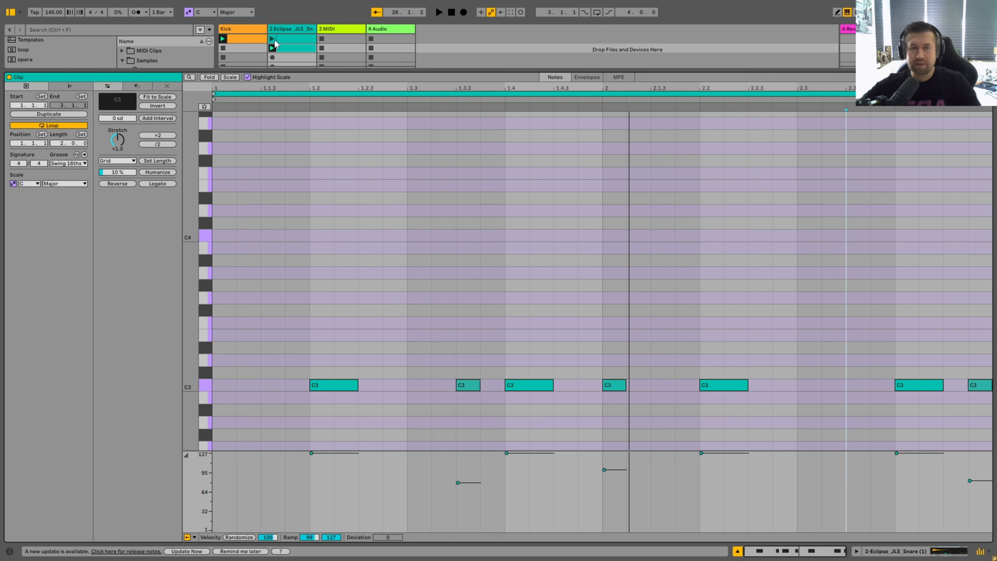
- Delete the softer C3 notes at 1.1.3, 1.2.4 and 1.4.4 from the kick clip
click(256, 39)
drag(346, 310, 340, 450)
key(Delete)
drag(579, 346, 571, 446)
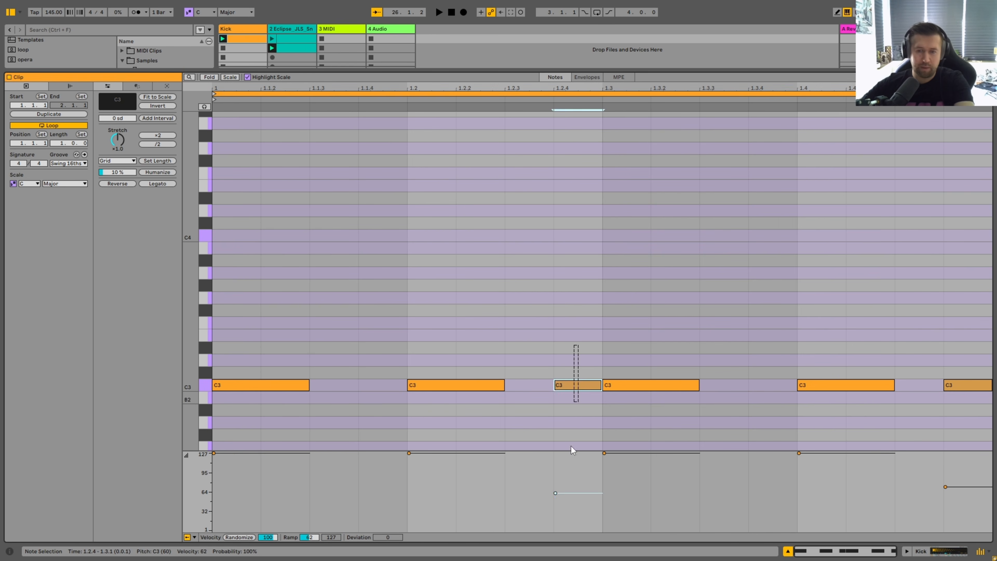
key(Delete)
drag(959, 348, 952, 405)
key(Delete)
- Play the original one-bar snare clip with the kick, and close the clip editor to show the full mixer
drag(306, 71, 305, 69)
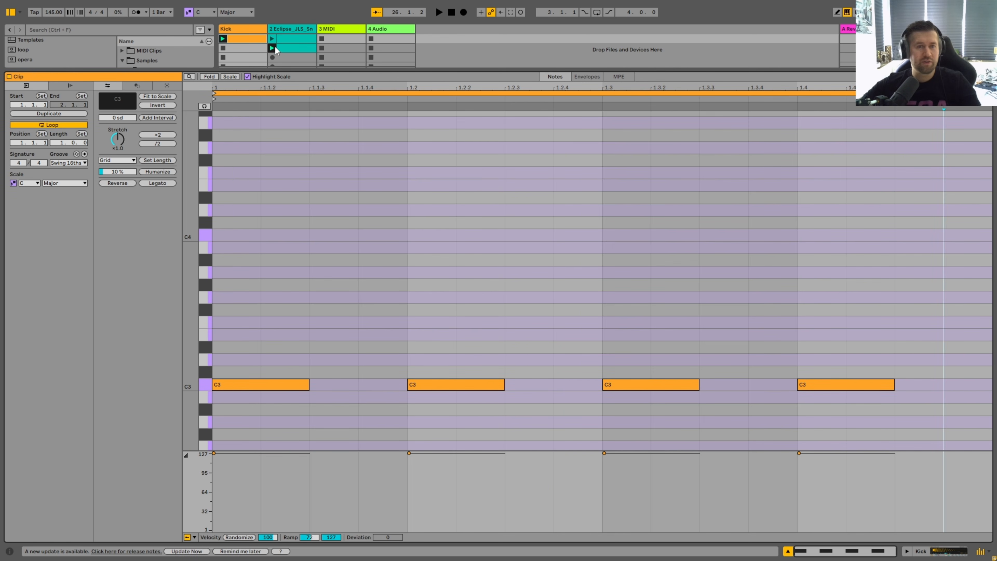
click(272, 38)
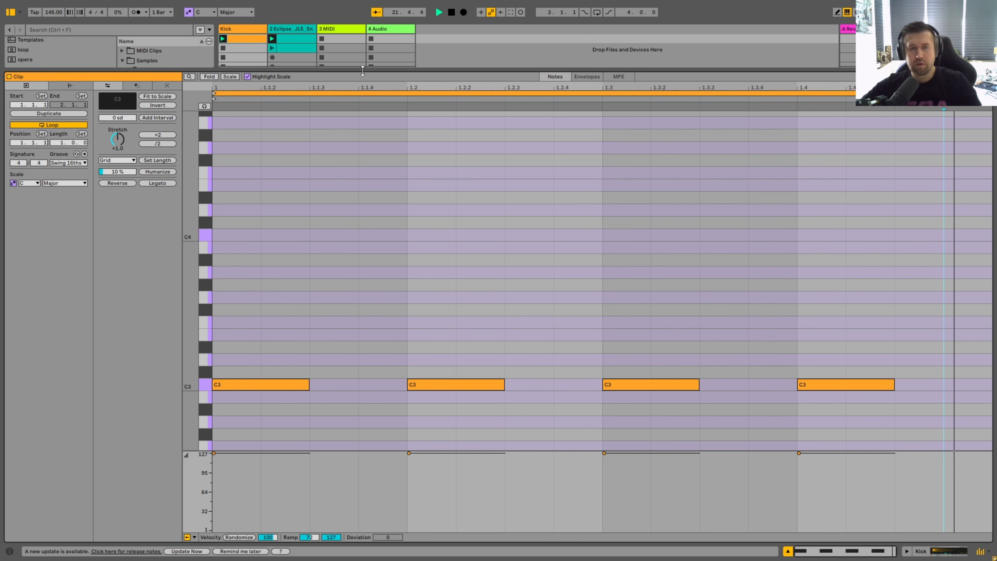
key(ctrl+alt+l)
key(space)
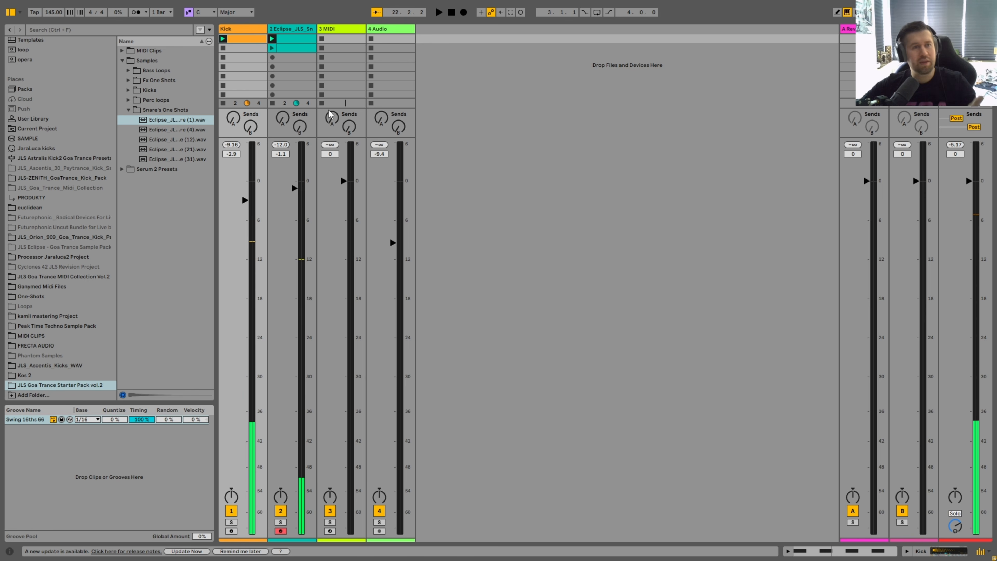
- Rename the snare sample's track as Snare
right_click(296, 29)
click(314, 69)
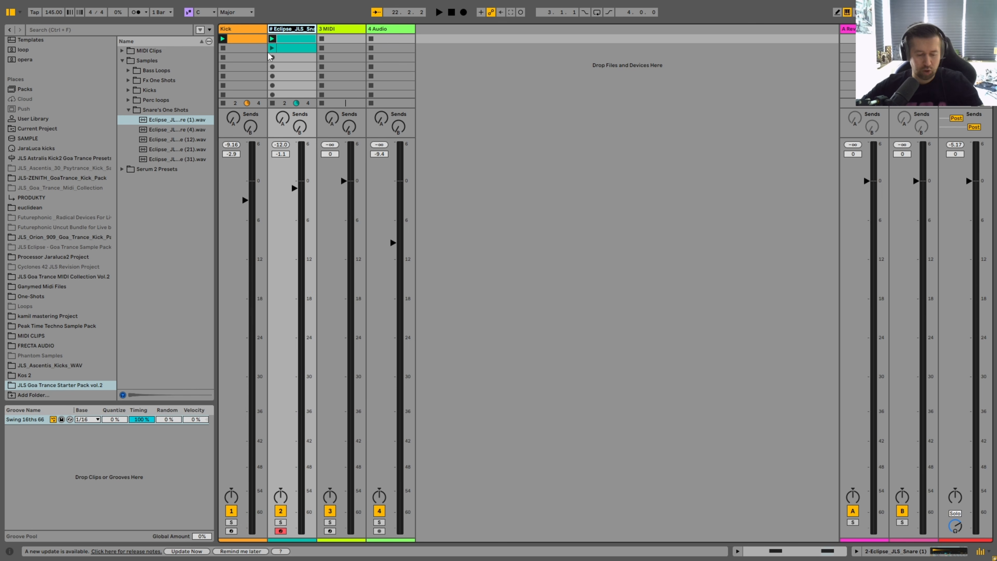
text(snare)
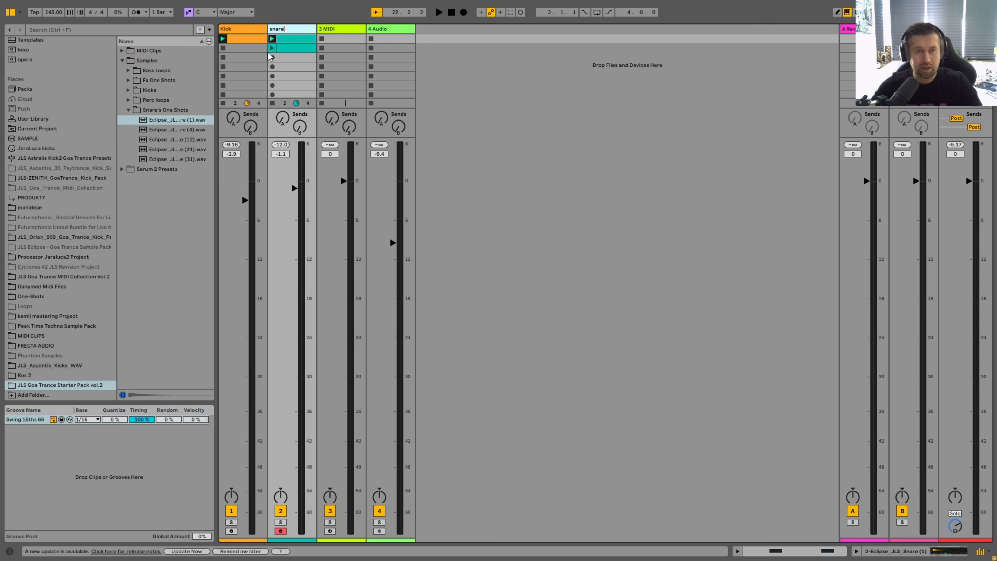
key(Return)
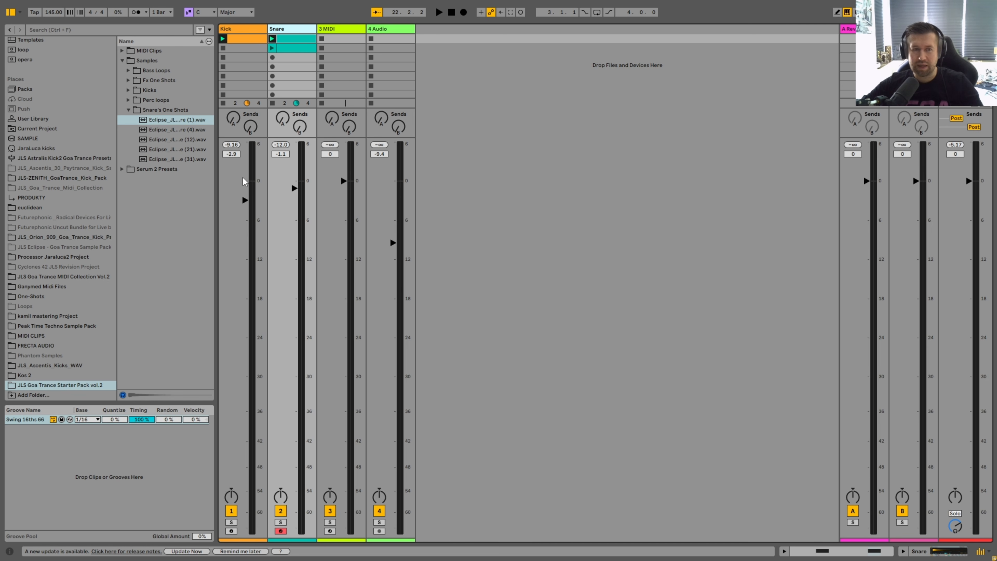
- Open the Perc loops sample folder and preview its loops, including number 10
click(132, 111)
click(139, 100)
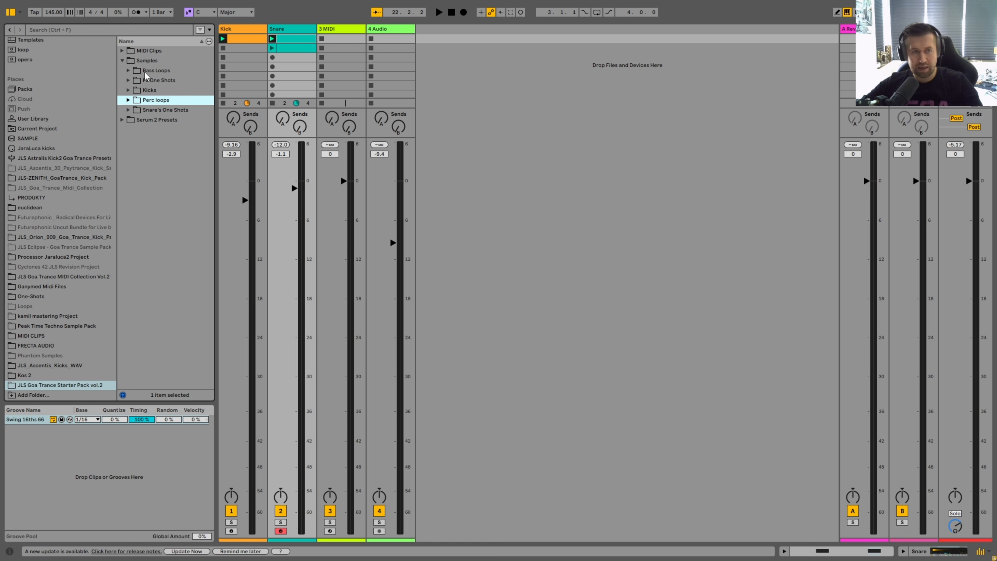
click(128, 101)
click(182, 111)
click(183, 121)
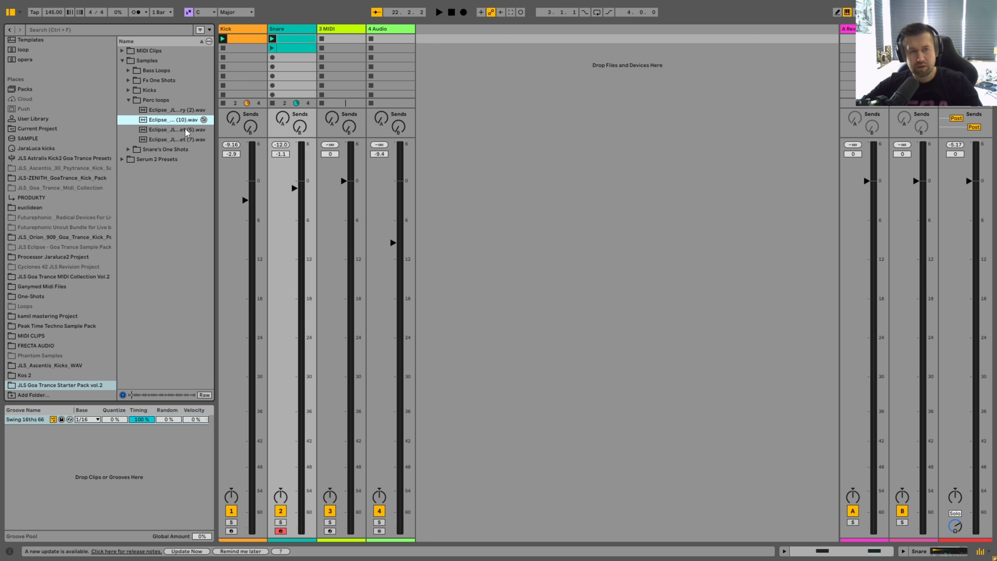
click(179, 130)
click(151, 122)
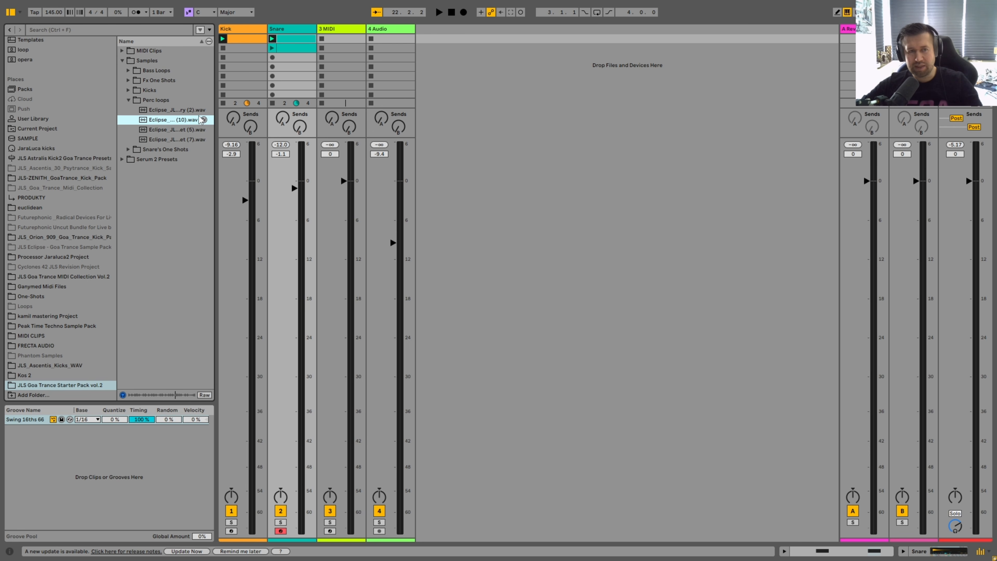
- Place Eclipse_JLS_PercLoop_145BPM_Dry (10).wav in the audio track's first slot, and play it with the track volume at -8.6 dB
drag(171, 121, 380, 39)
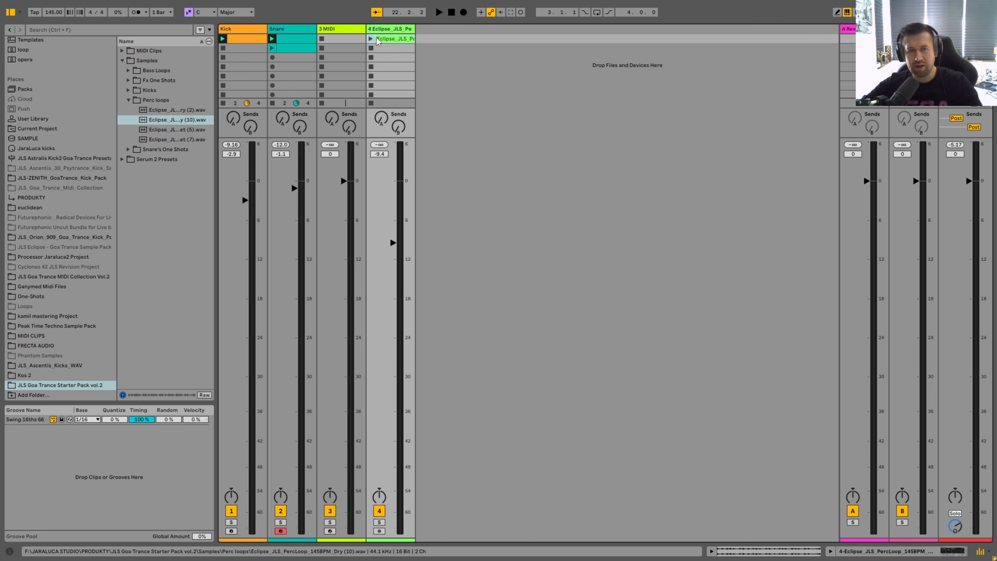
click(370, 38)
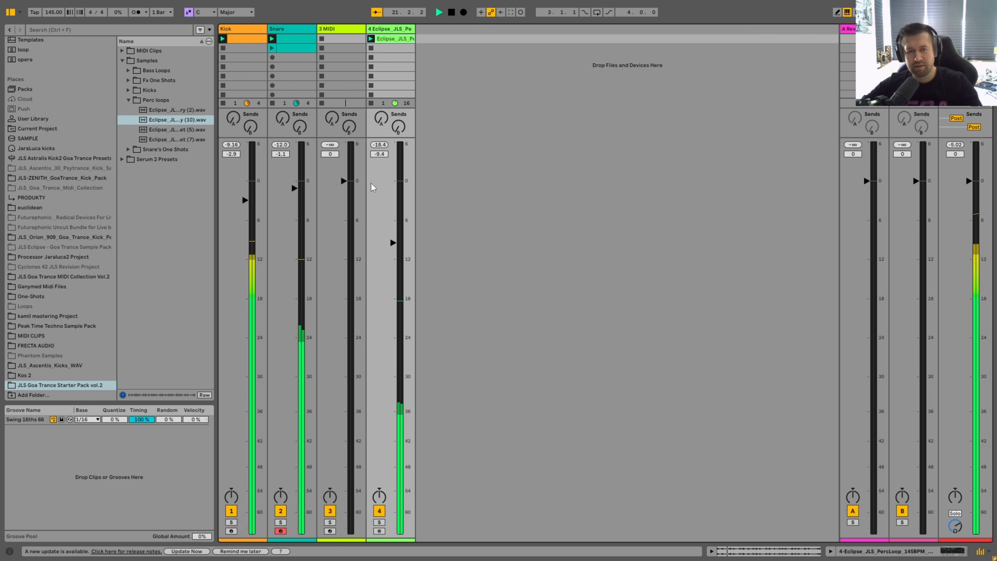
drag(393, 242, 392, 238)
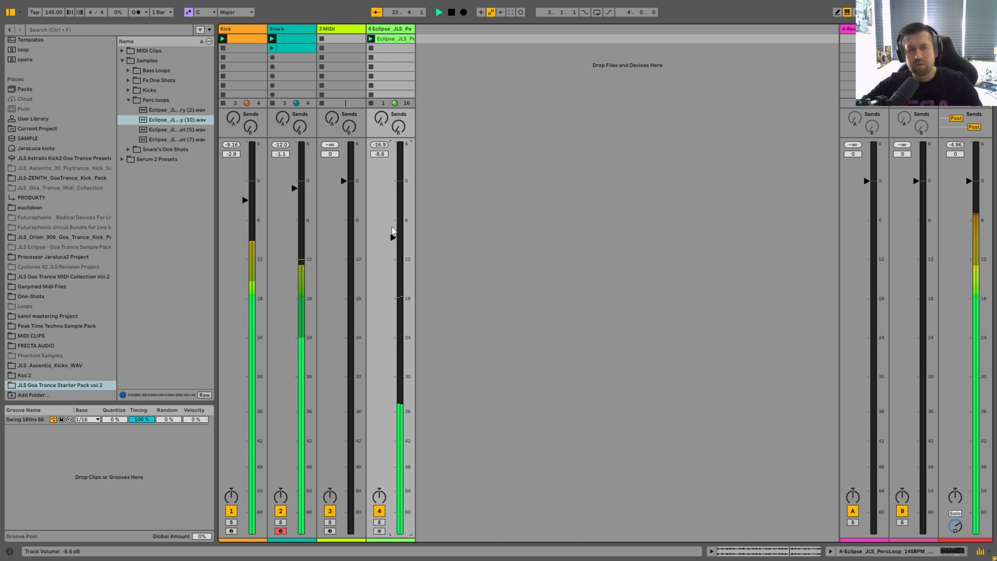
double_click(398, 40)
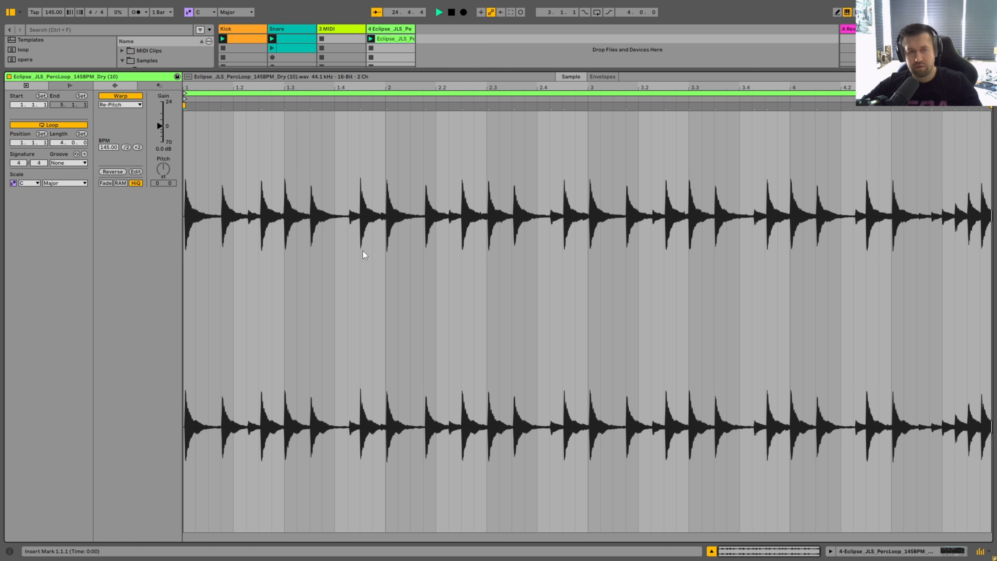
double_click(458, 69)
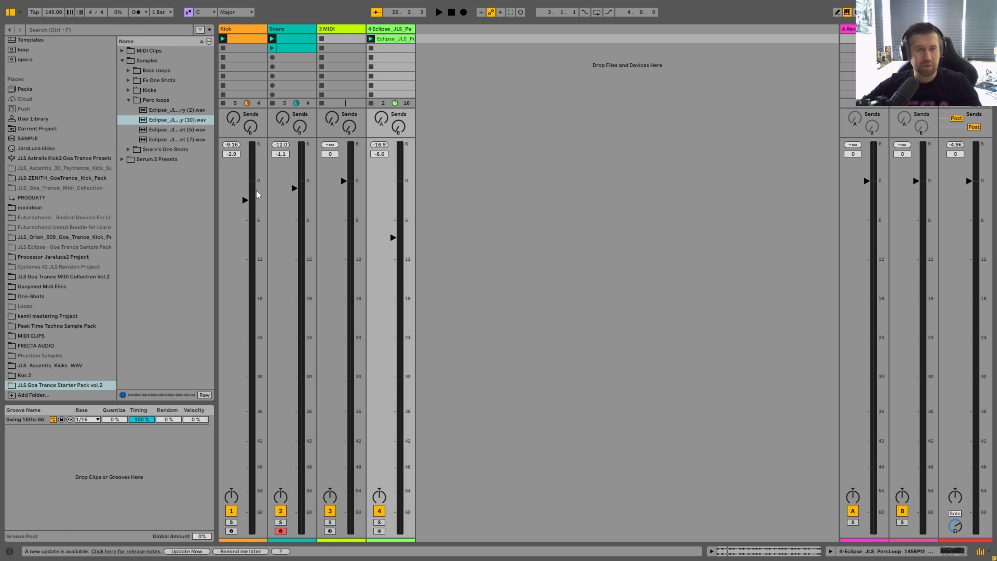
- Rename the percussion audio track as Perc Loop
click(393, 39)
click(389, 29)
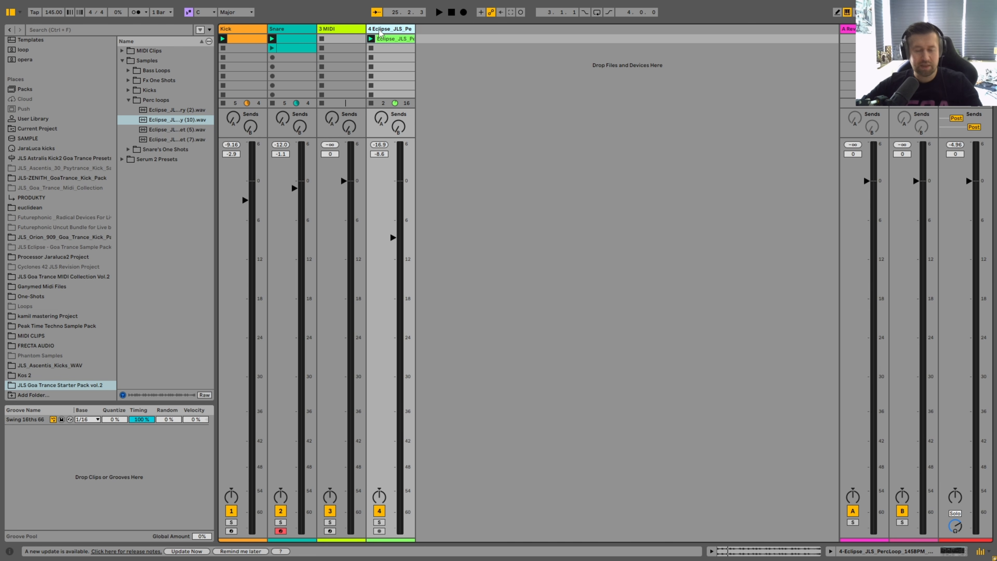
key(ctrl+r)
text(perc)
key(Return)
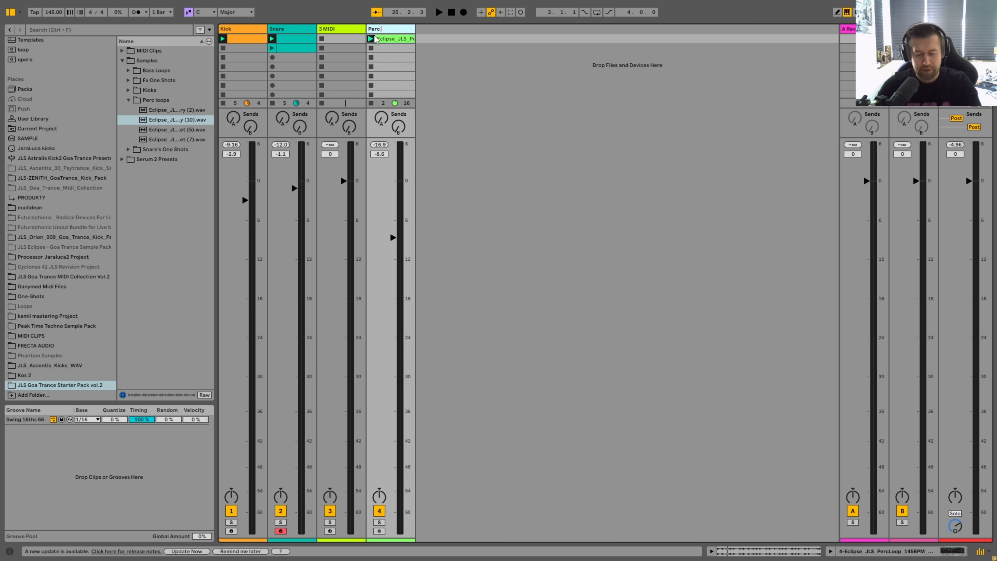
text(Loop)
- Select the empty MIDI track and collapse the Perc loops sample folder in the browser
click(345, 32)
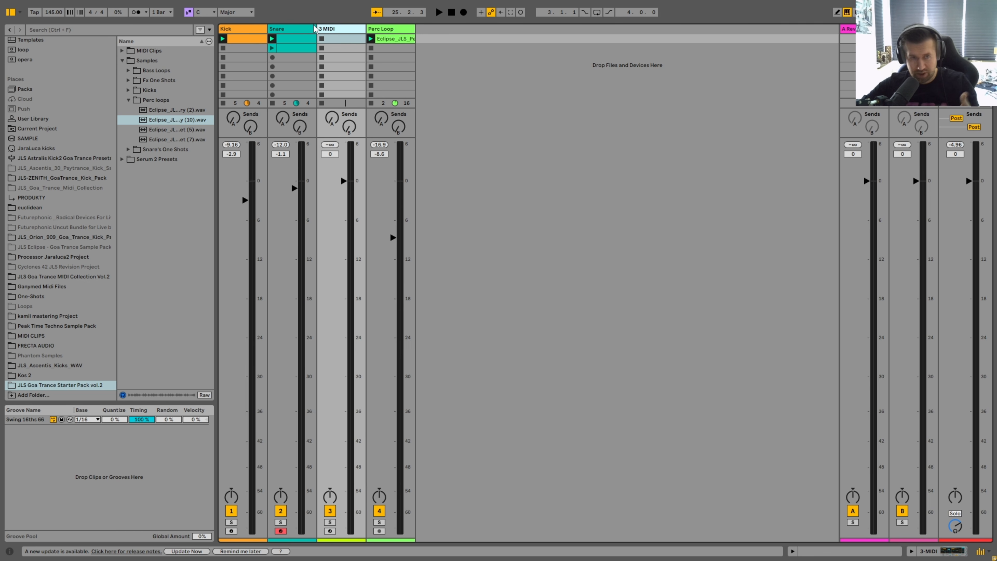
click(86, 29)
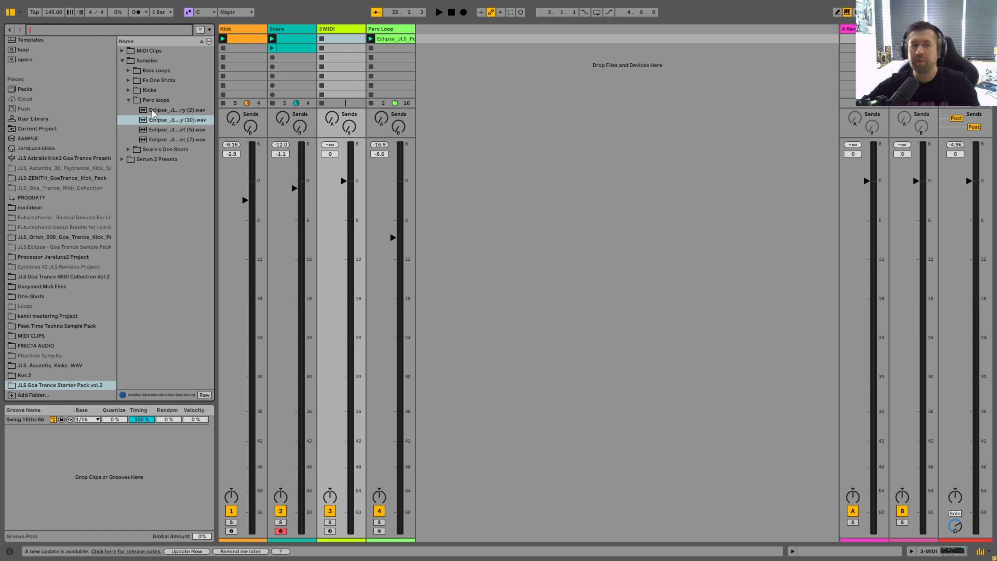
click(128, 101)
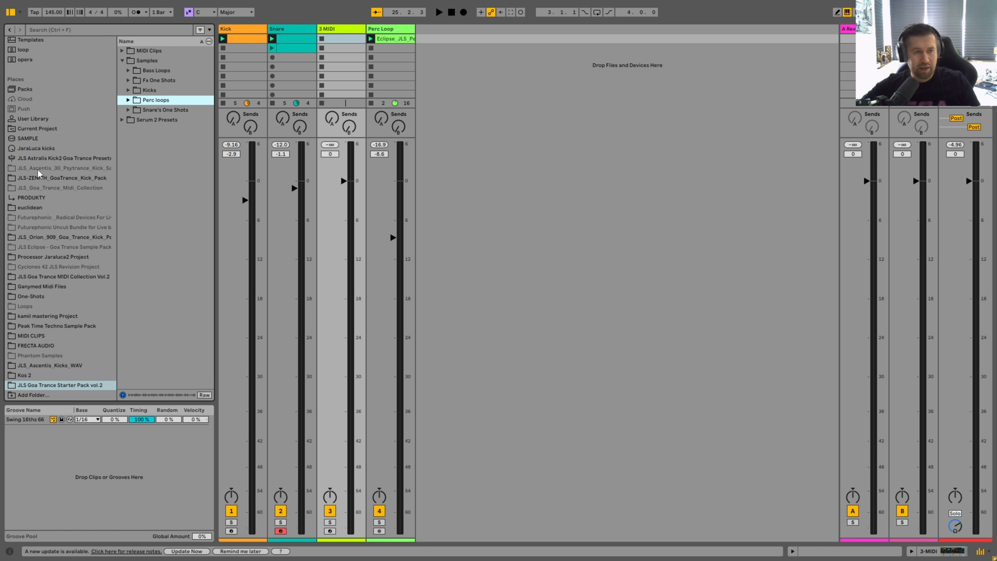
- Widen the browser and search its Samples category for "open hat"
scroll(41, 175, up, 1)
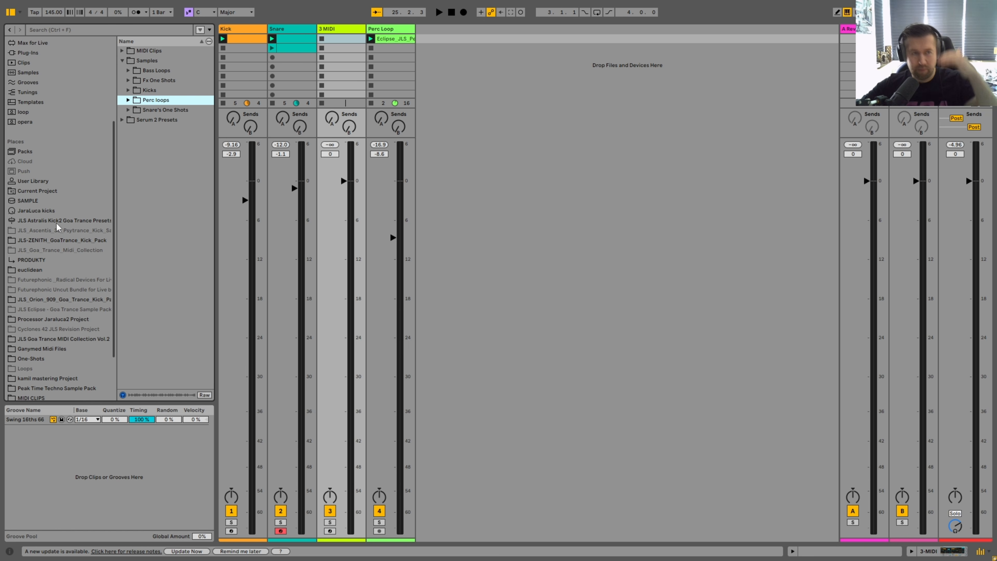
scroll(47, 220, up, 1)
scroll(46, 222, up, 1)
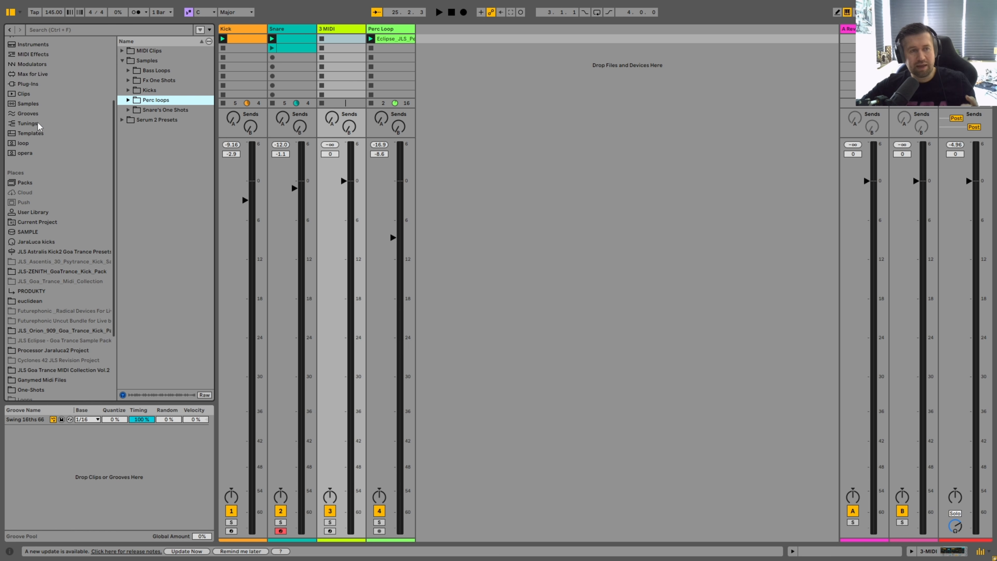
click(35, 104)
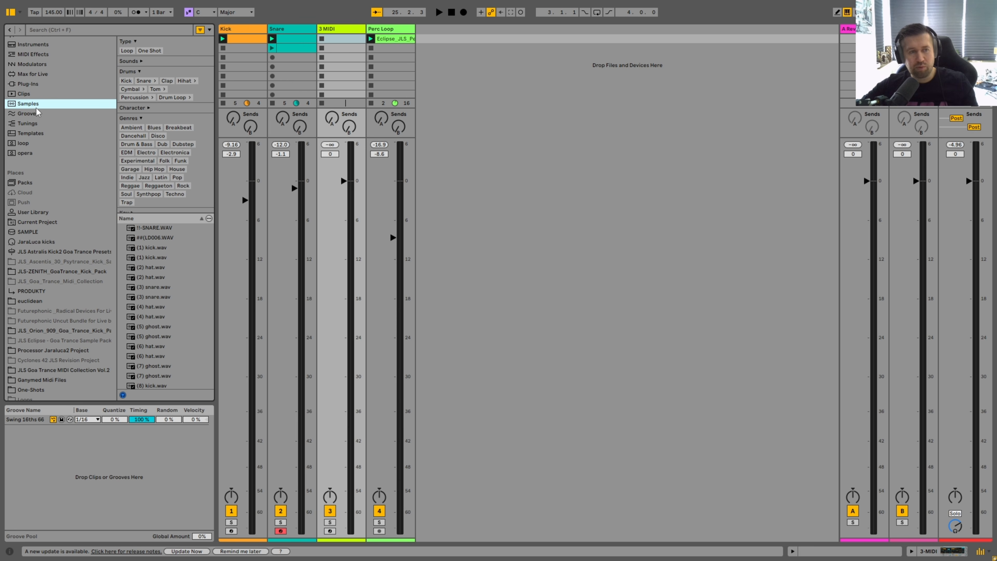
drag(216, 226, 240, 226)
key(ctrl+f)
text(ope)
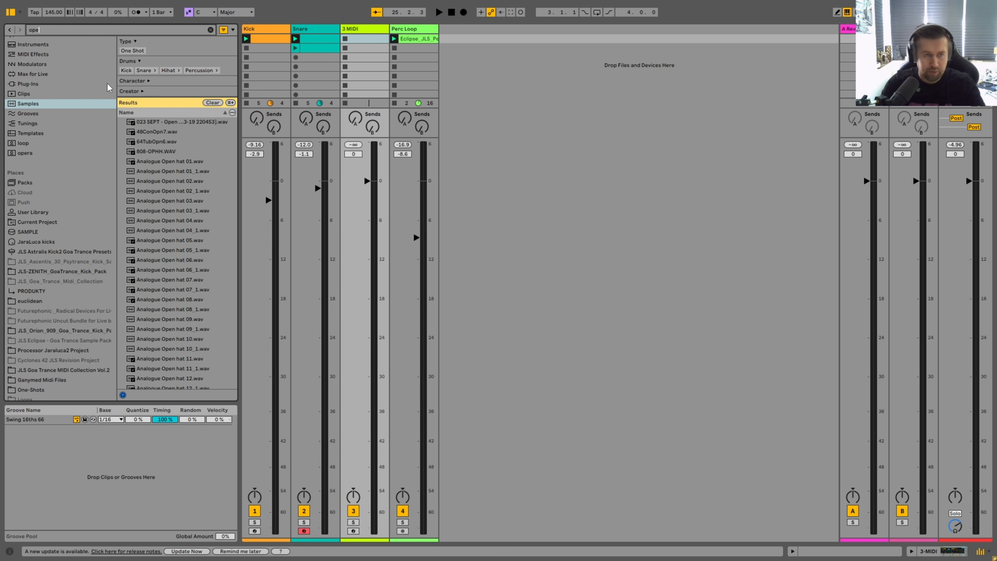
text(n hat)
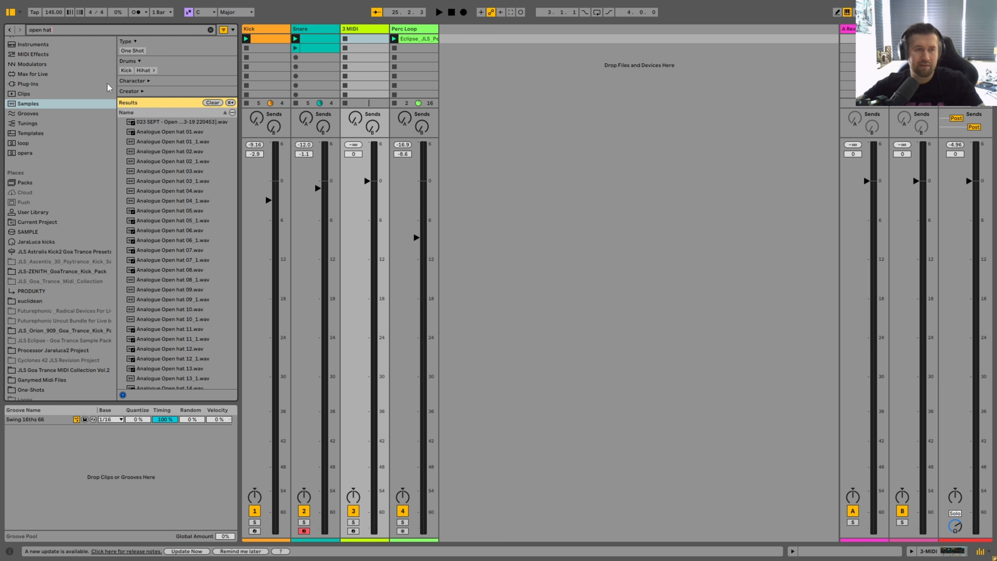
key(Return)
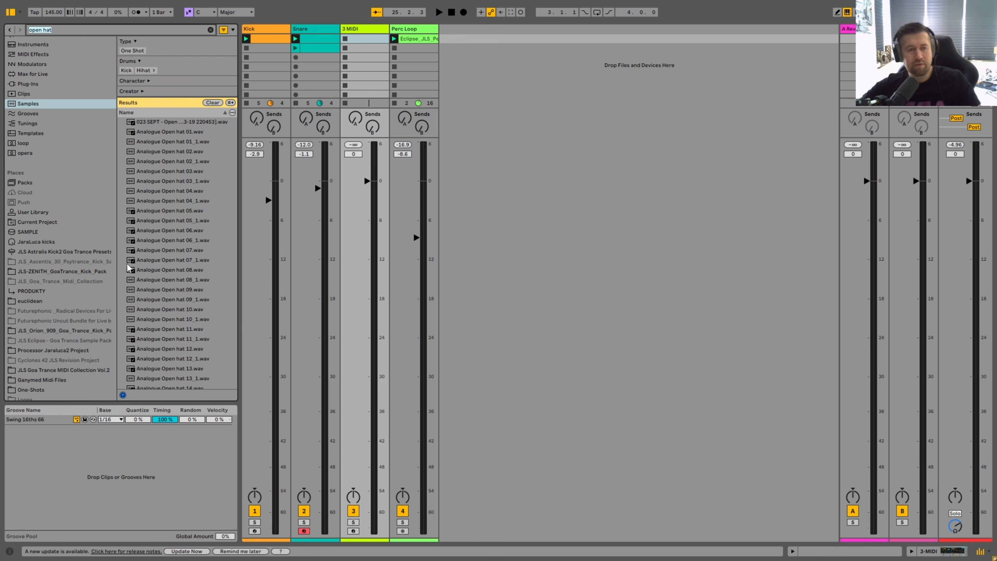
- Preview several Analogue Open hat samples and set the browser preview volume to -12.0 dB
click(128, 270)
click(132, 319)
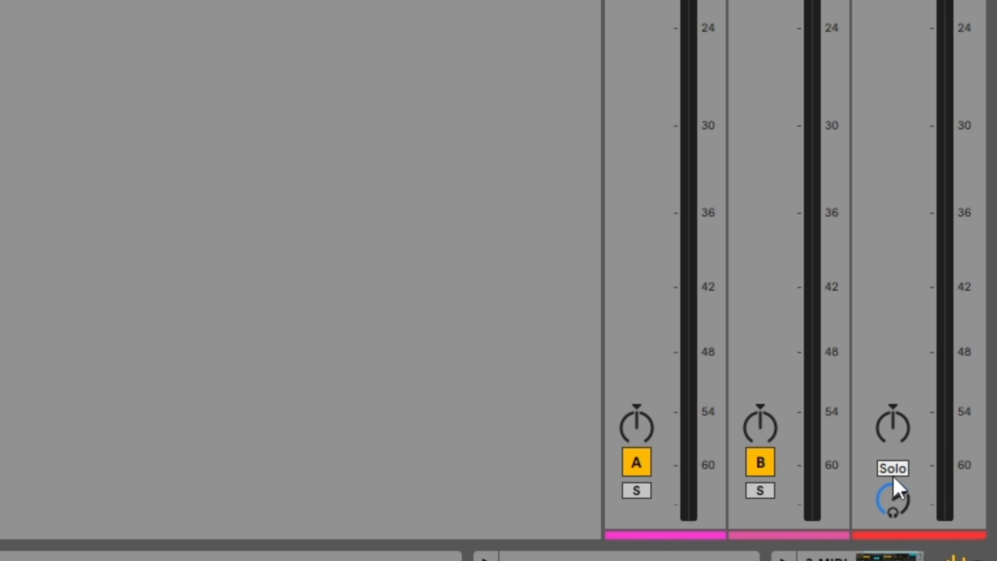
drag(898, 490, 898, 499)
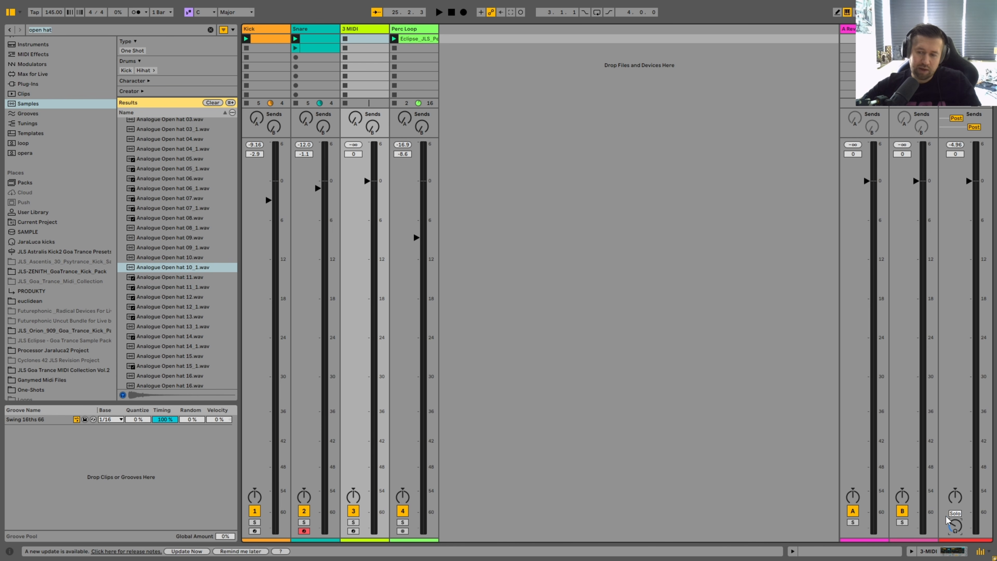
click(194, 289)
click(192, 308)
click(197, 249)
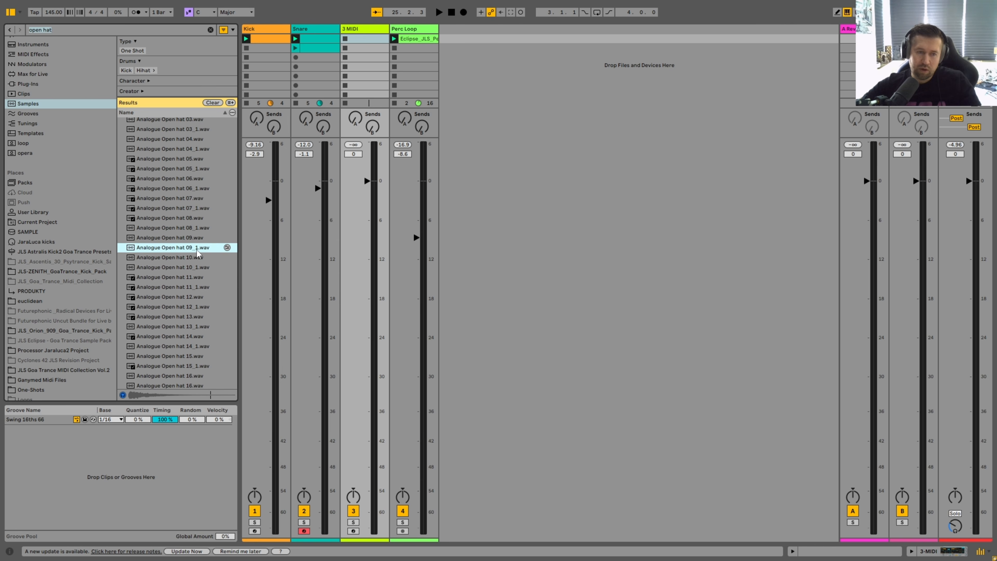
click(196, 289)
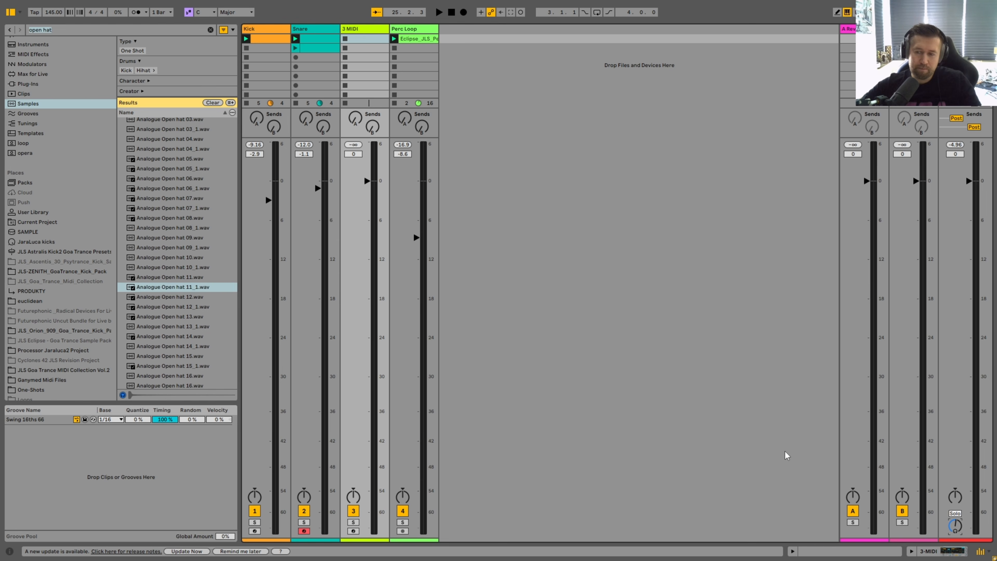
click(216, 348)
click(196, 229)
mouse_move(954, 526)
mouse_down()
mouse_move(954, 507)
mouse_move(955, 542)
mouse_up()
click(142, 131)
click(151, 258)
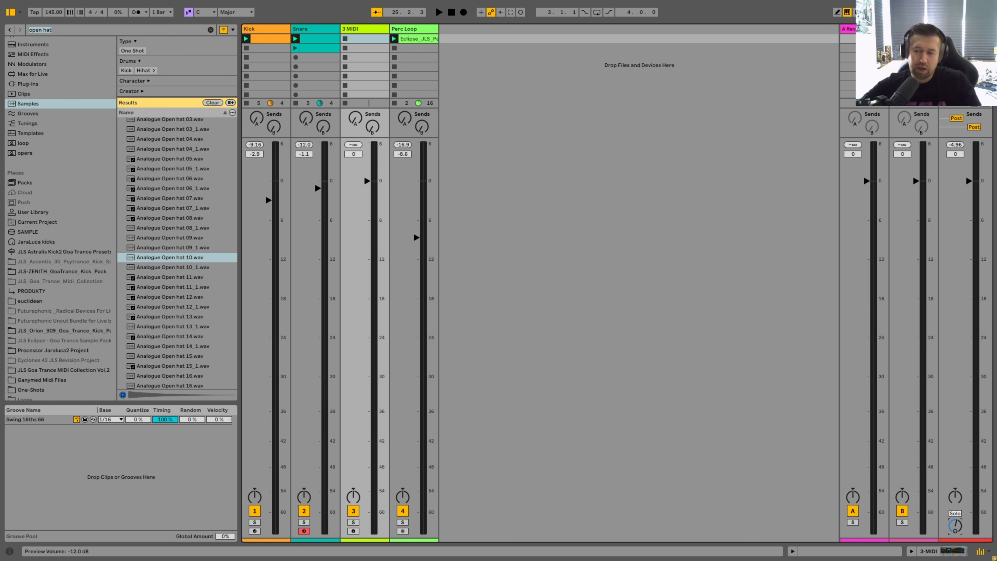
- Preview more open hat samples further down the results, including Analogue Open hat 14 and VMH1 Open Hats 009
click(141, 337)
scroll(162, 356, down, 2)
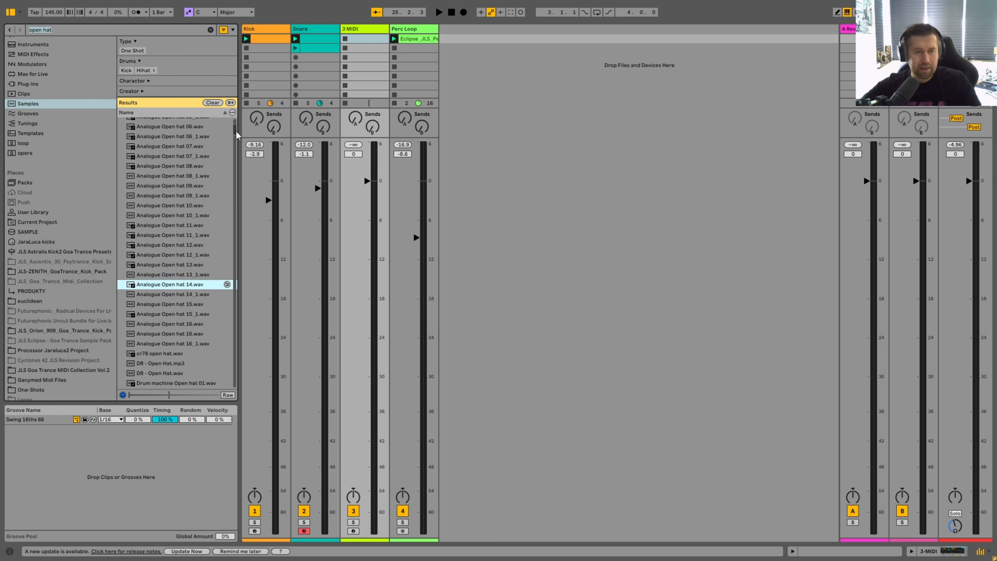
click(189, 271)
drag(236, 133, 234, 334)
click(175, 316)
scroll(180, 275, down, 2)
click(197, 315)
click(194, 206)
click(184, 282)
click(178, 262)
click(173, 194)
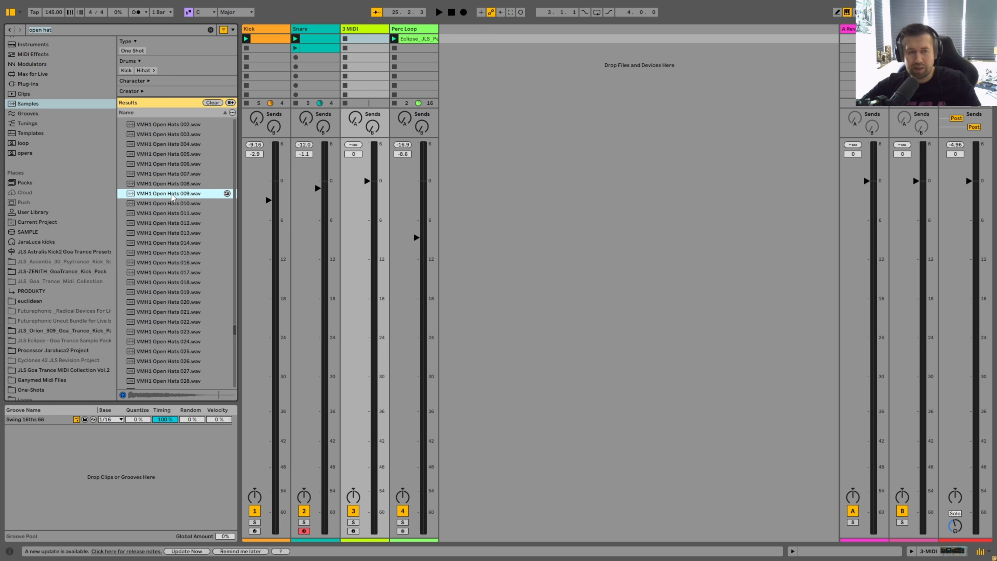
click(175, 165)
scroll(177, 166, up, 4)
- Preview the Trance_OpenHat samples and load Trance_OpenHat07.wav onto the selected MIDI track
click(170, 181)
click(176, 151)
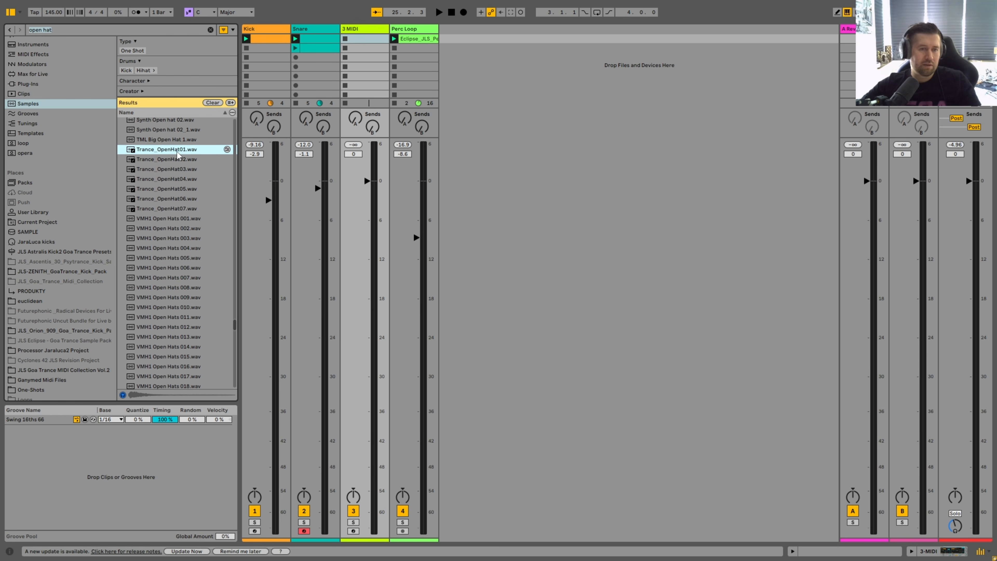
click(171, 159)
click(156, 180)
click(160, 210)
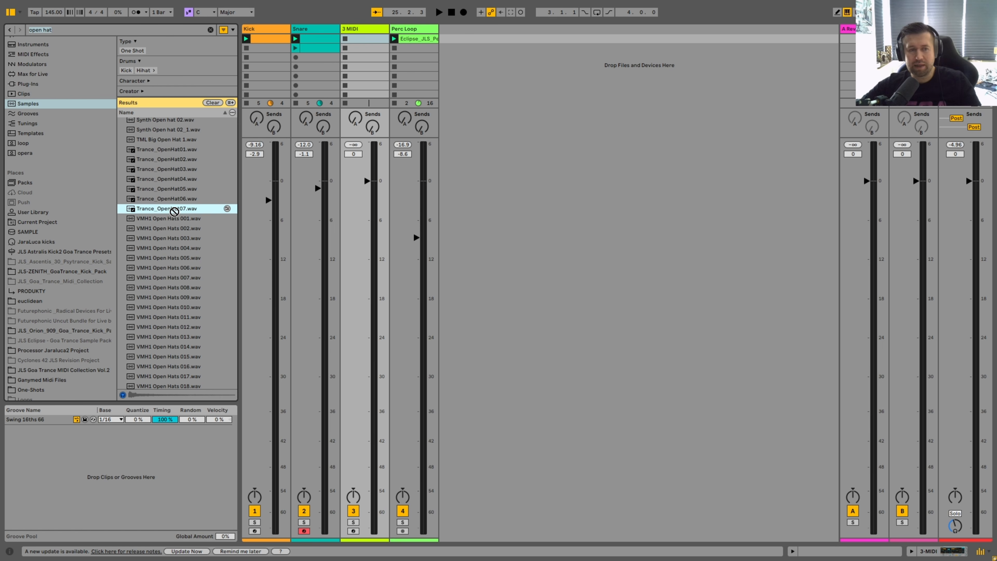
double_click(157, 211)
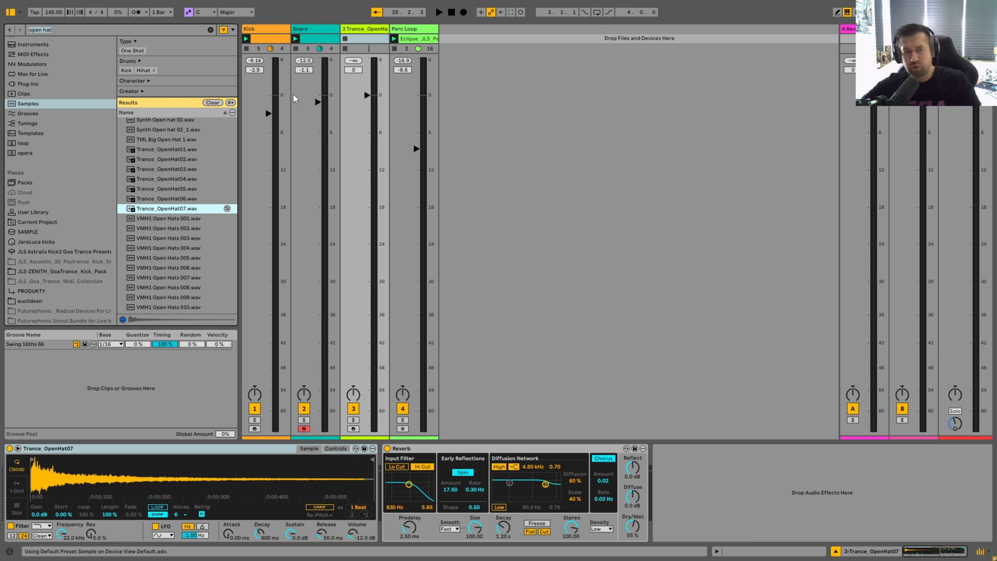
- Create a one-bar MIDI clip in the open hat track's first slot with a C3 note on each beat, and launch it
double_click(359, 38)
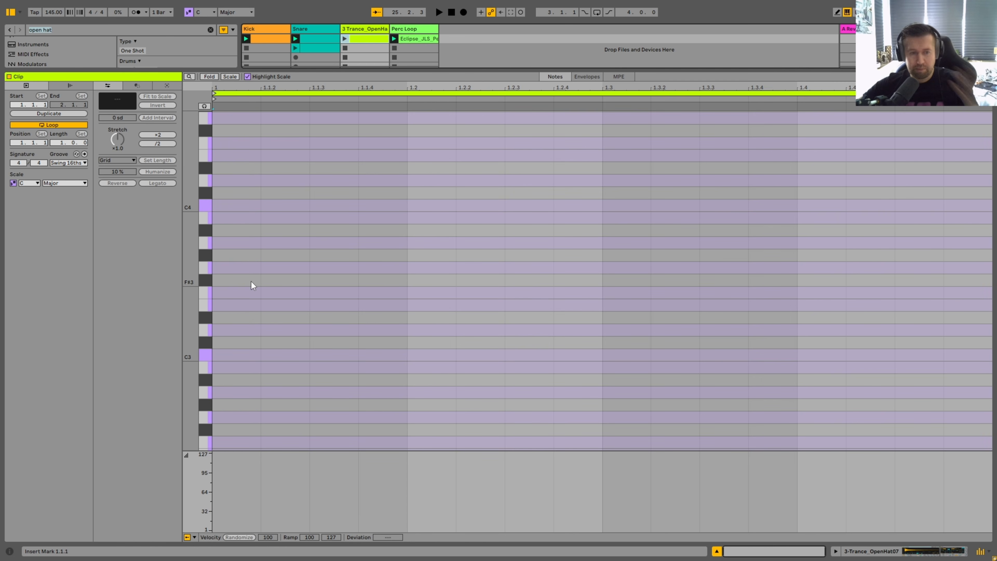
click(331, 358)
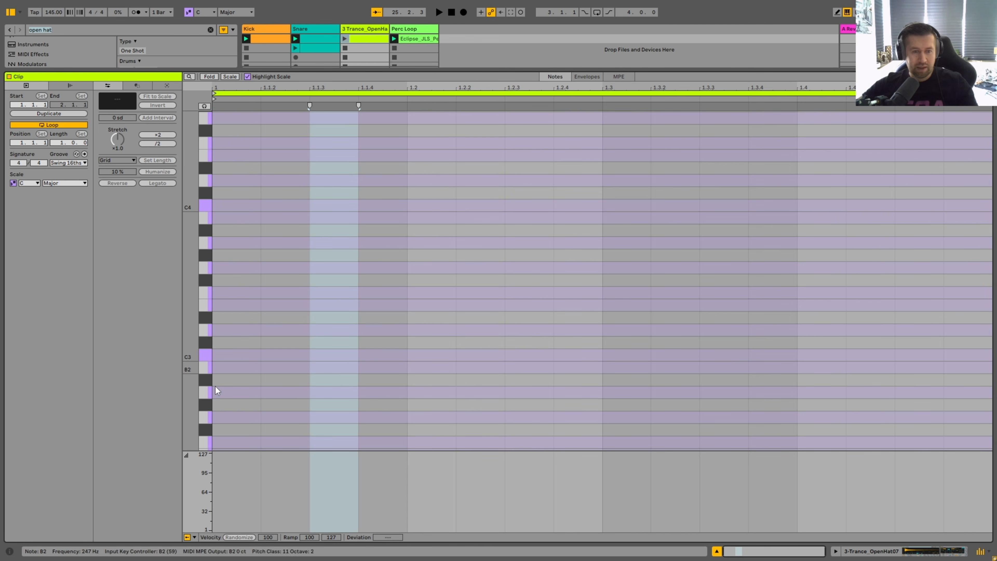
double_click(229, 357)
double_click(428, 356)
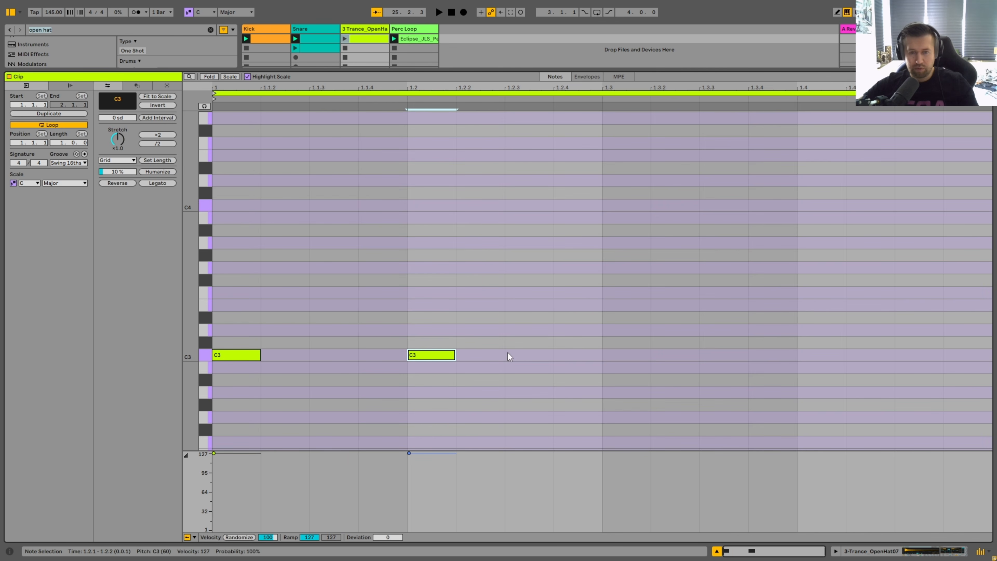
double_click(636, 357)
double_click(813, 357)
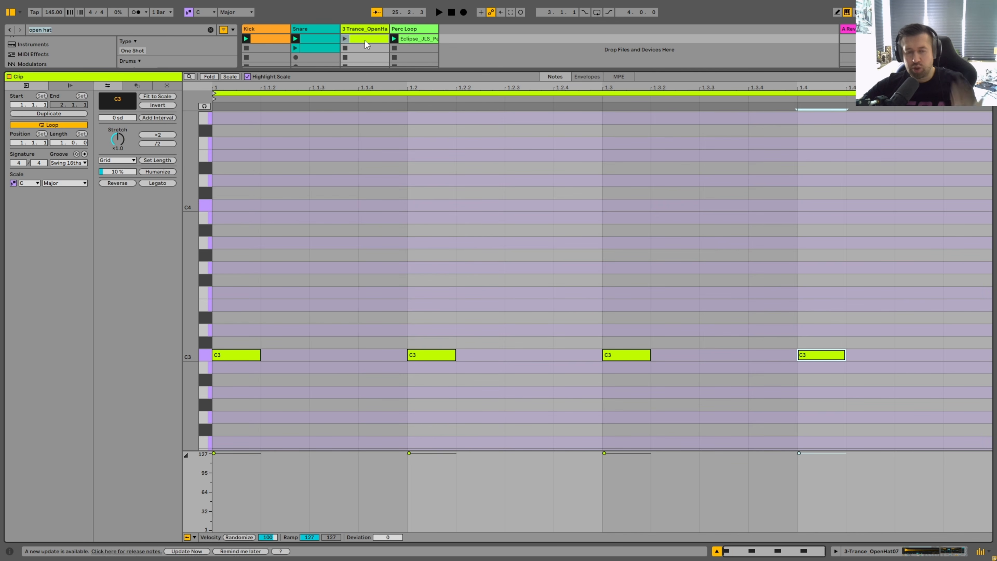
drag(229, 268, 989, 450)
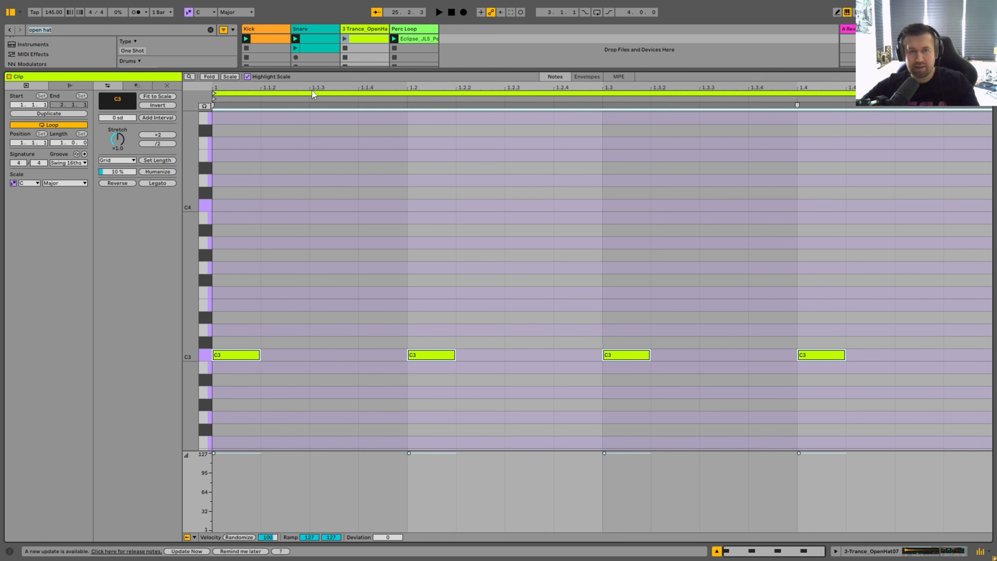
click(346, 39)
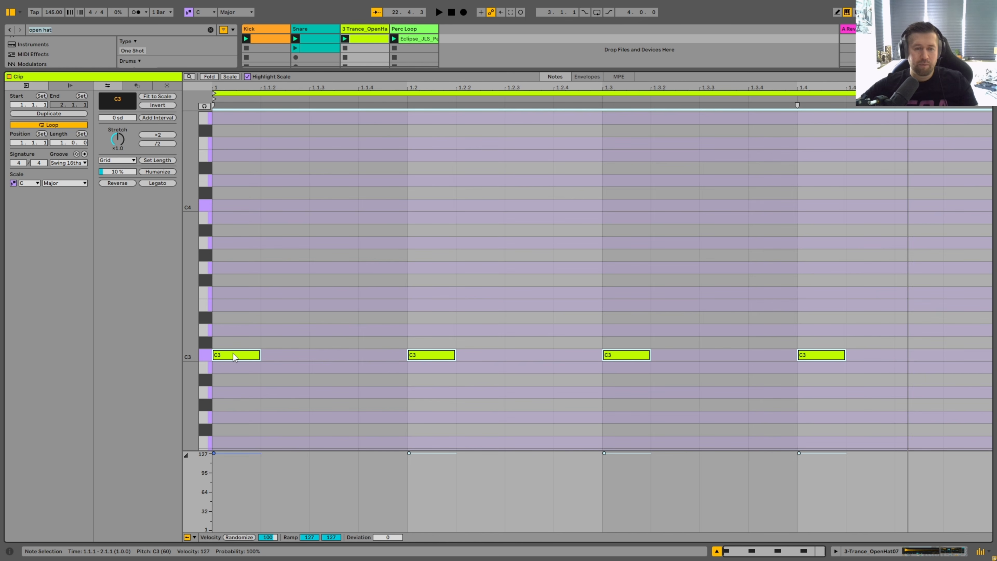
- Move all four C3 notes together to the offbeats, so the first one starts at 1.1.3
click(335, 363)
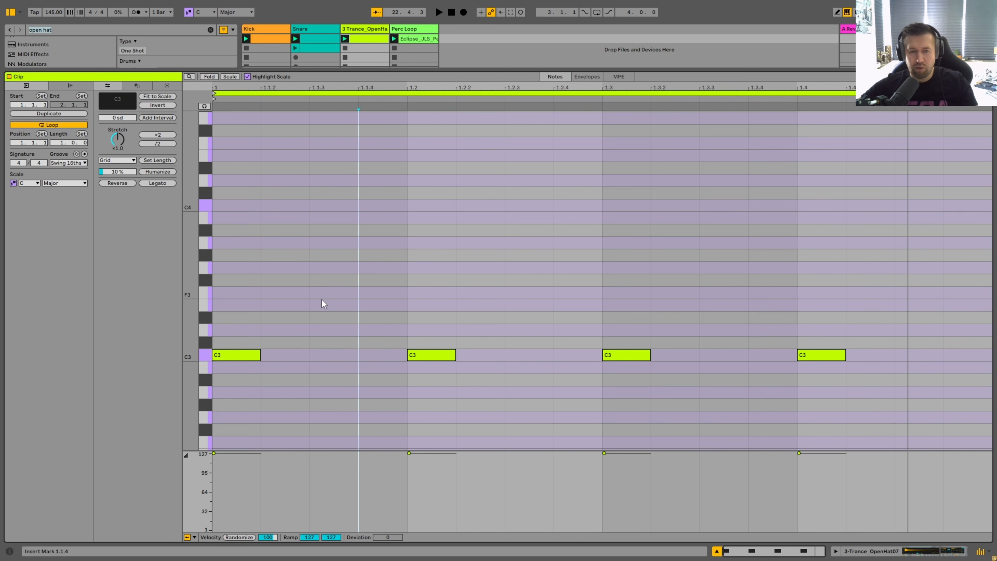
click(317, 357)
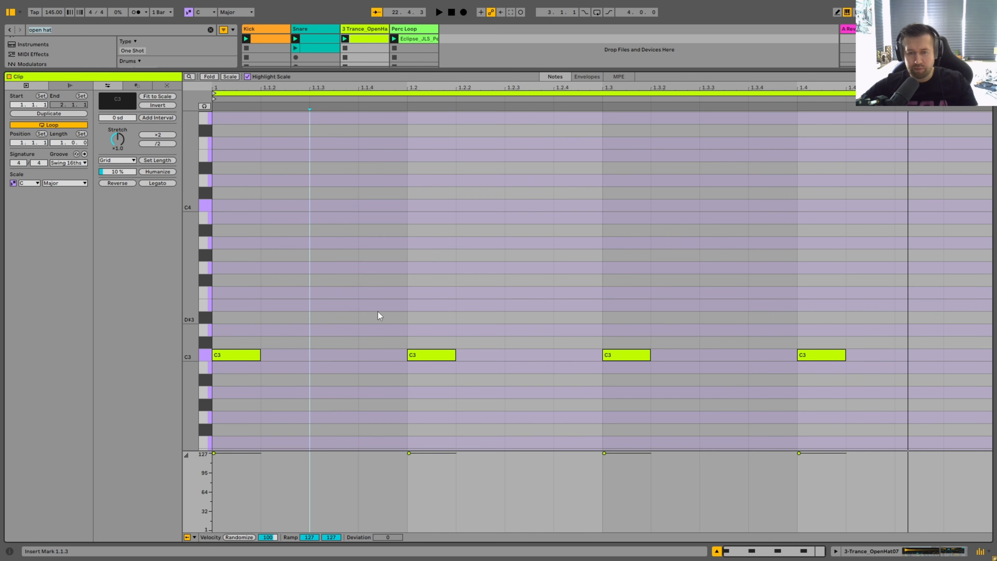
click(525, 357)
click(252, 368)
drag(223, 383, 953, 354)
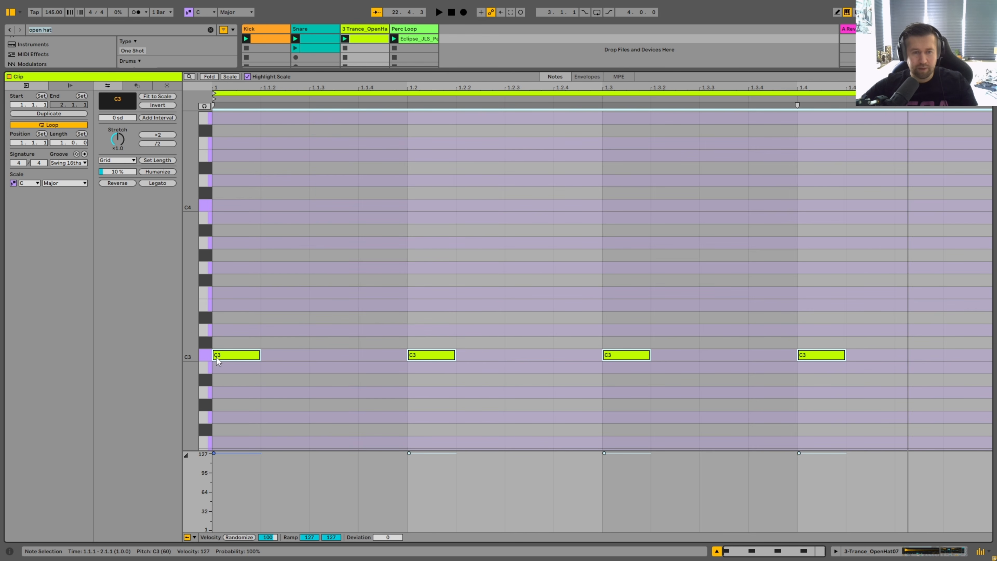
drag(220, 355, 326, 356)
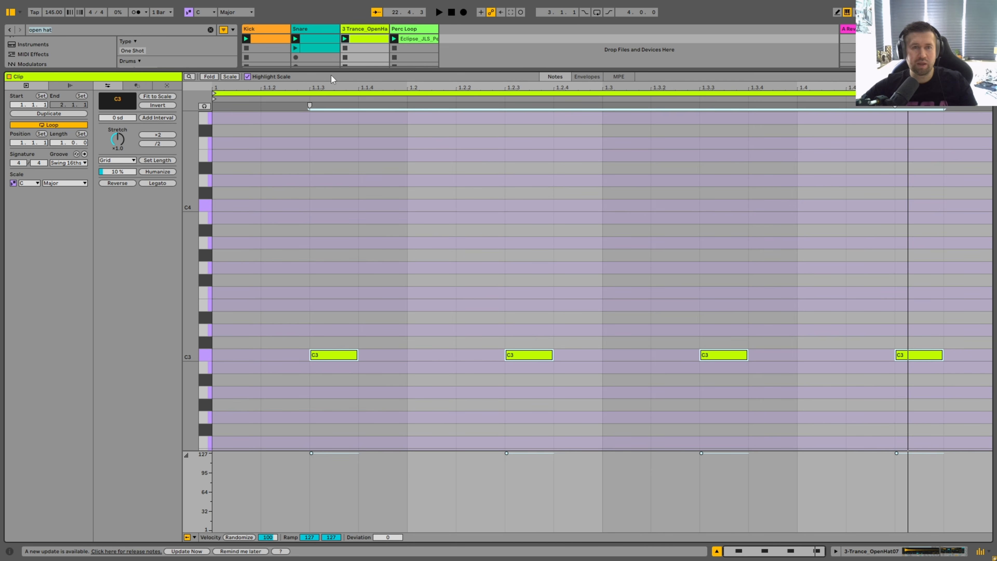
- Play the open hat clip with the beat, set its track volume to -1.2 dB, and stop playback
click(344, 40)
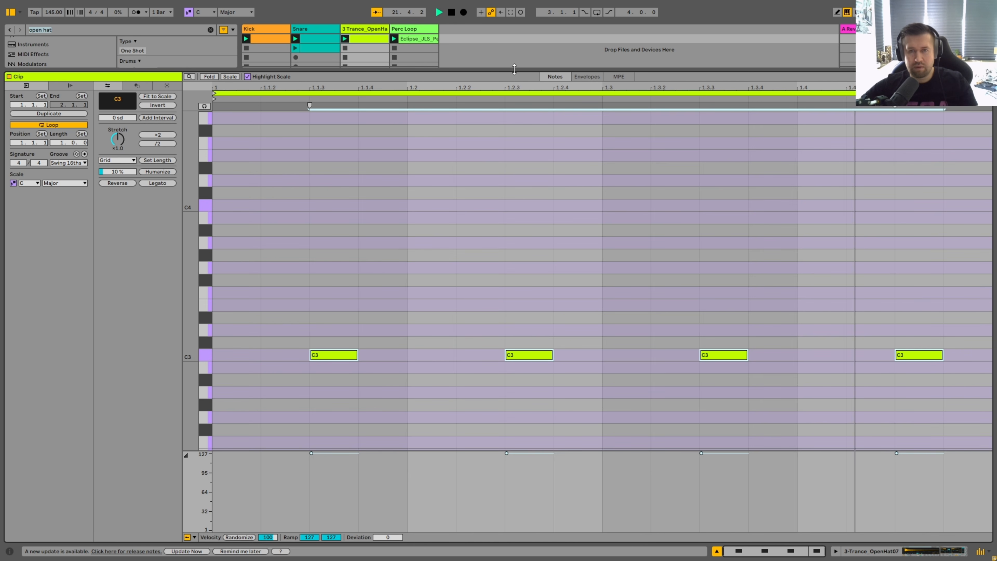
click(717, 551)
drag(367, 180, 368, 189)
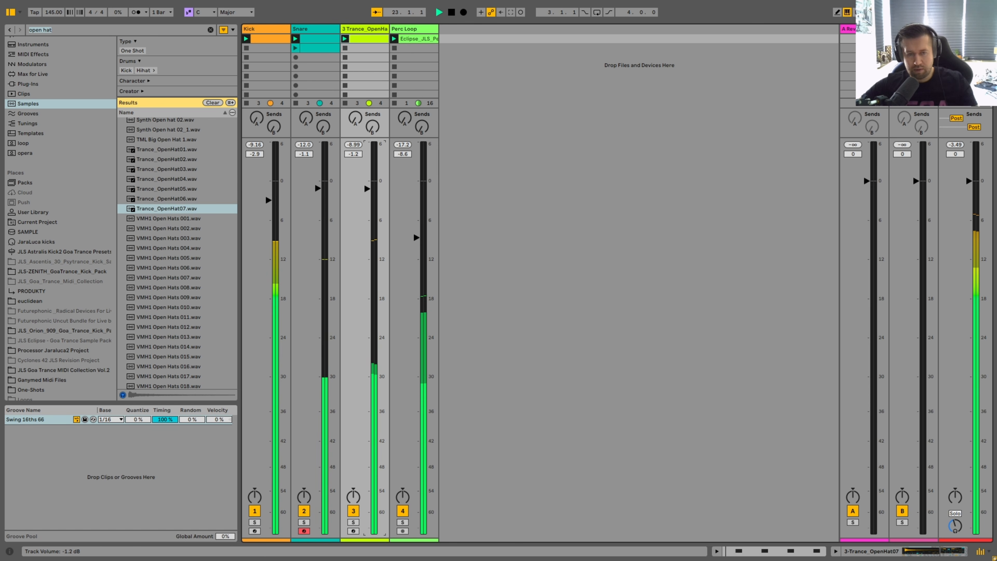
key(space)
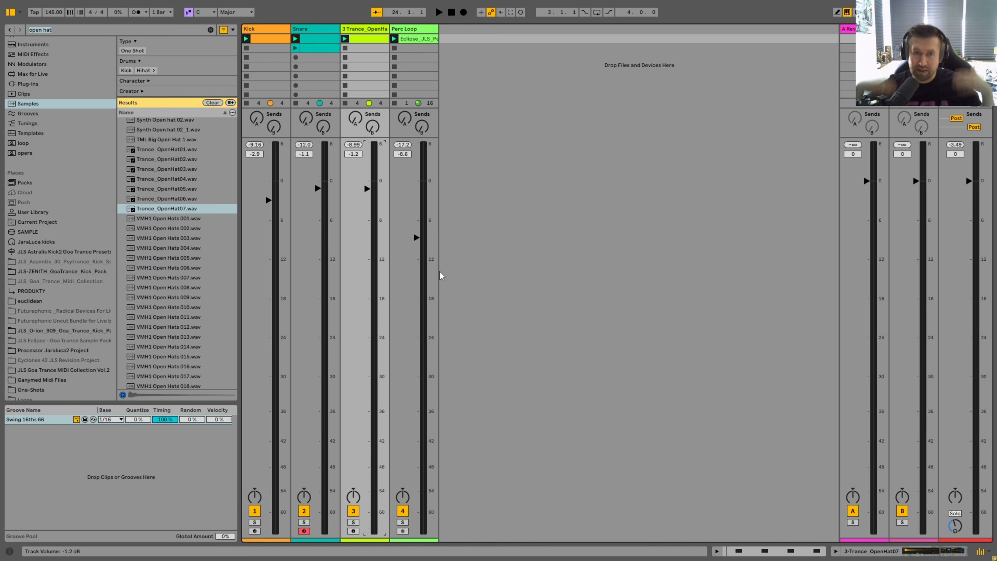
- Insert a new MIDI track between the open hat and Perc Loop tracks, and open its track options
right_click(368, 29)
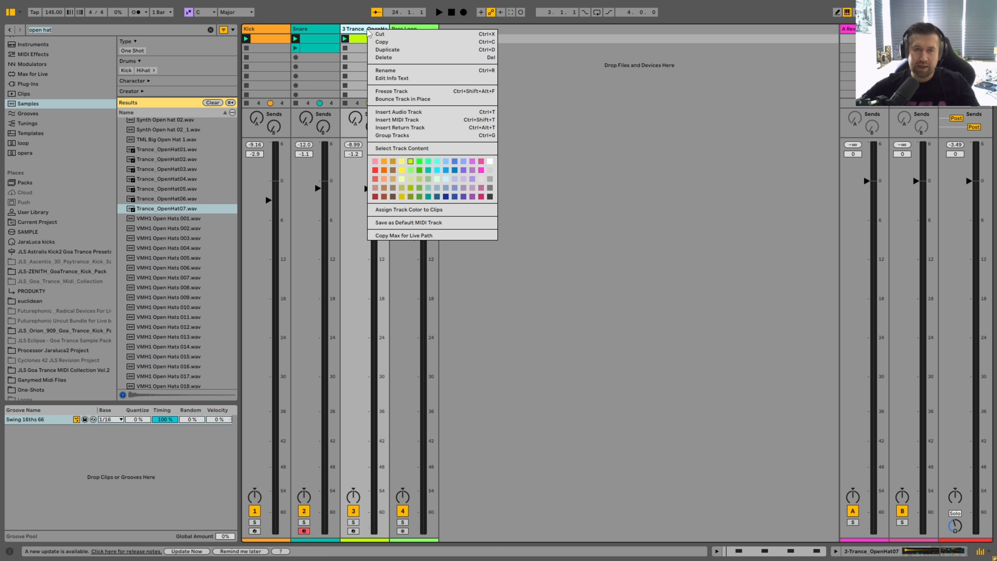
click(397, 120)
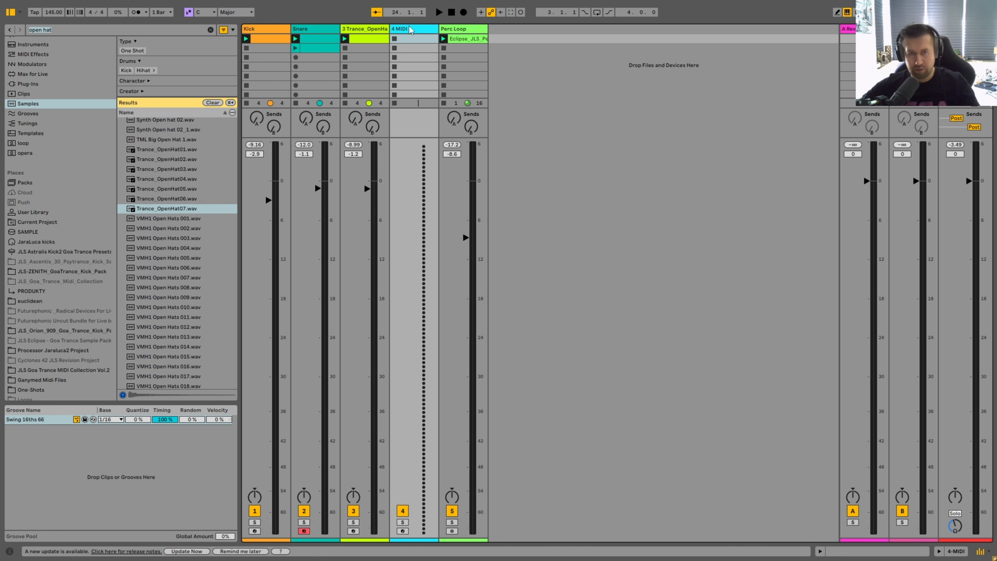
right_click(412, 33)
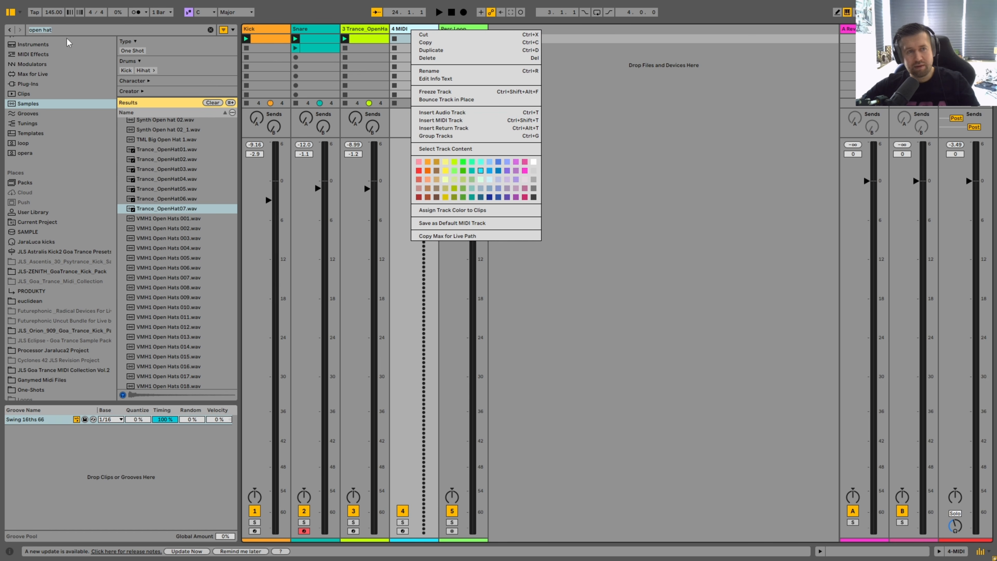
- Search the samples for "closed hat" and load KSHMR Hi Hats Closed 03.wav onto the new MIDI track
click(50, 32)
text(c)
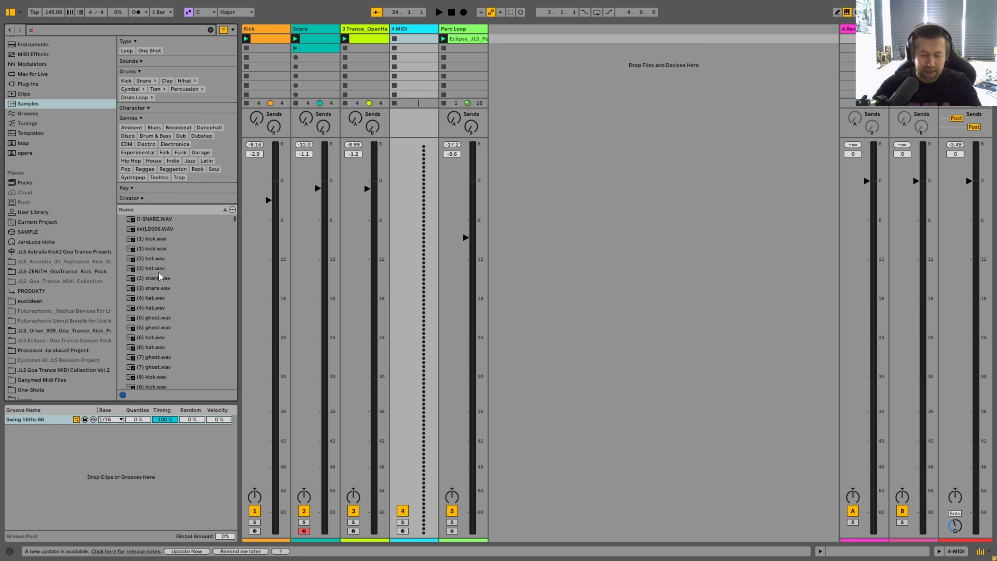
text(loed hat)
key(BackSpace)
key(BackSpace)
key(BackSpace)
key(BackSpace)
key(BackSpace)
key(BackSpace)
text(sed)
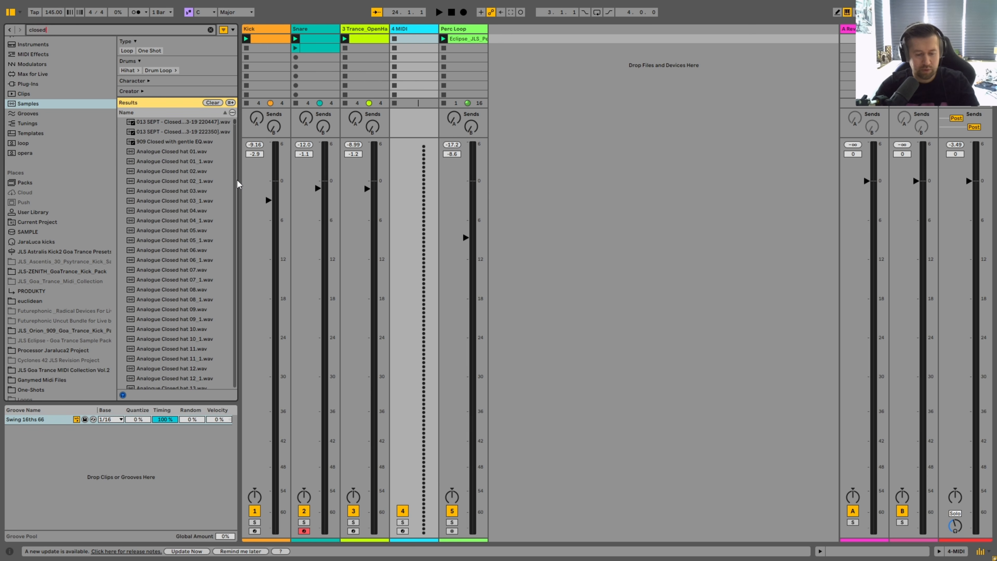
text( hat)
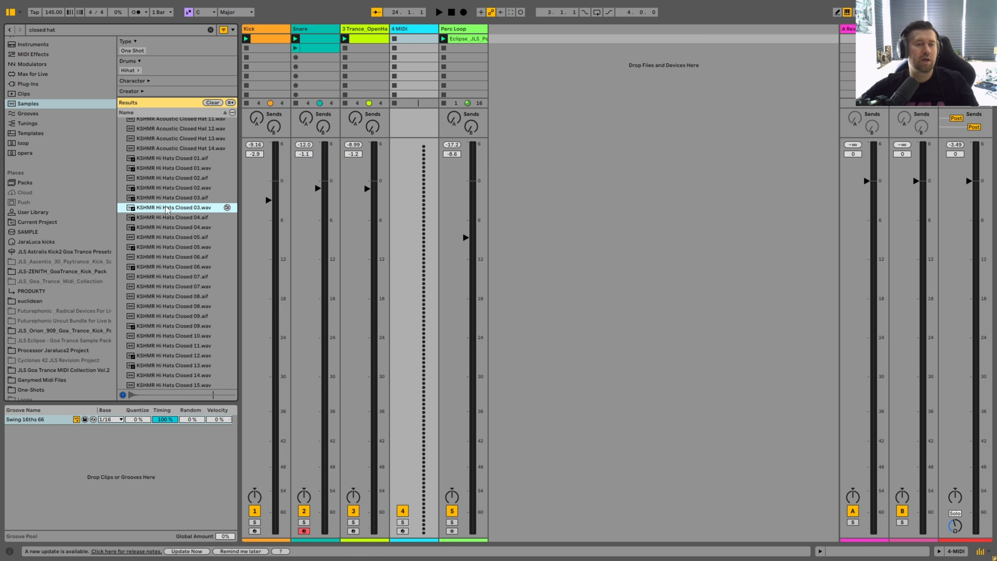
double_click(189, 208)
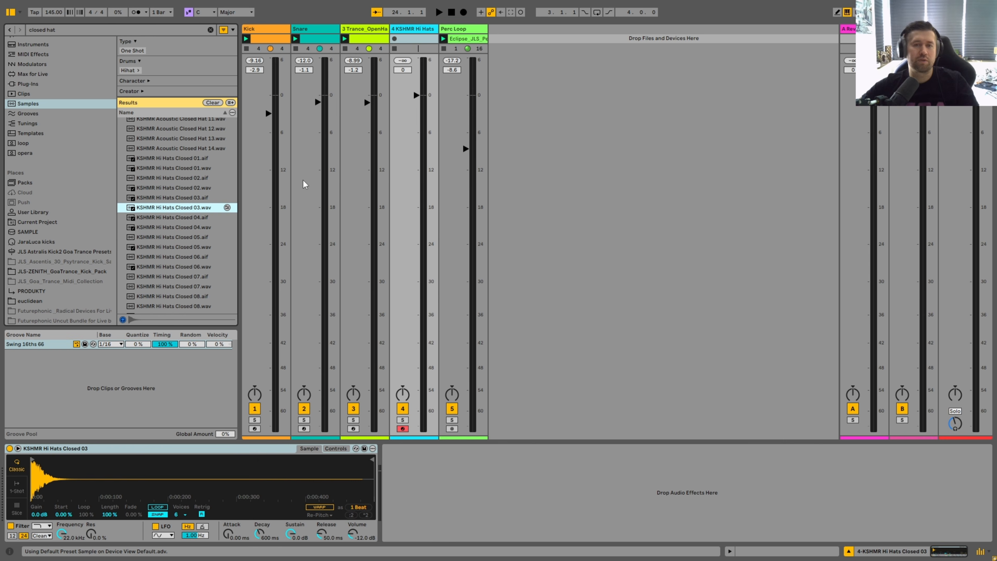
- Create a one-bar MIDI clip in the closed hat track's first slot and, in draw mode, fill C3 with sixteen 1/16 notes, removing stray higher notes
double_click(420, 39)
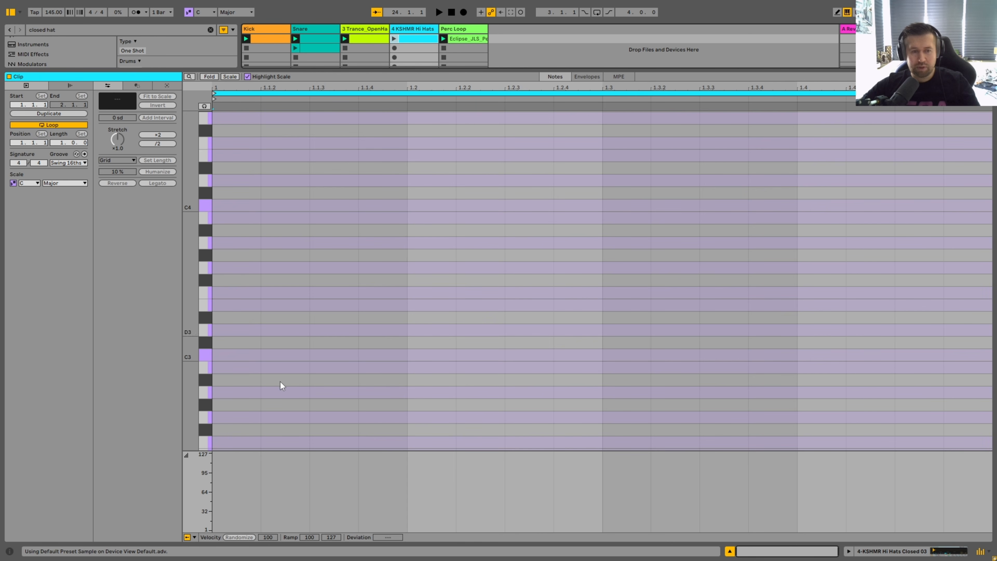
click(307, 353)
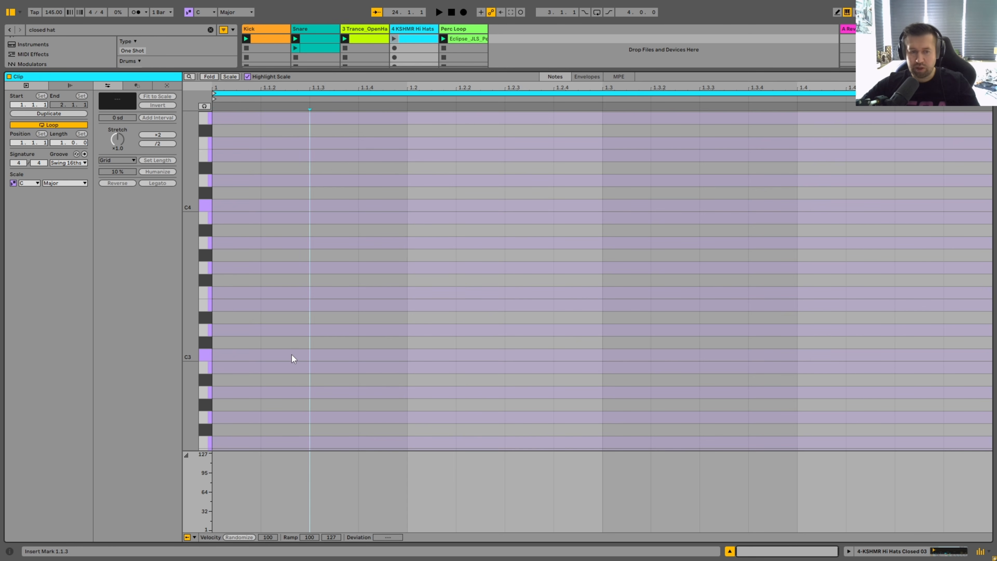
right_click(306, 354)
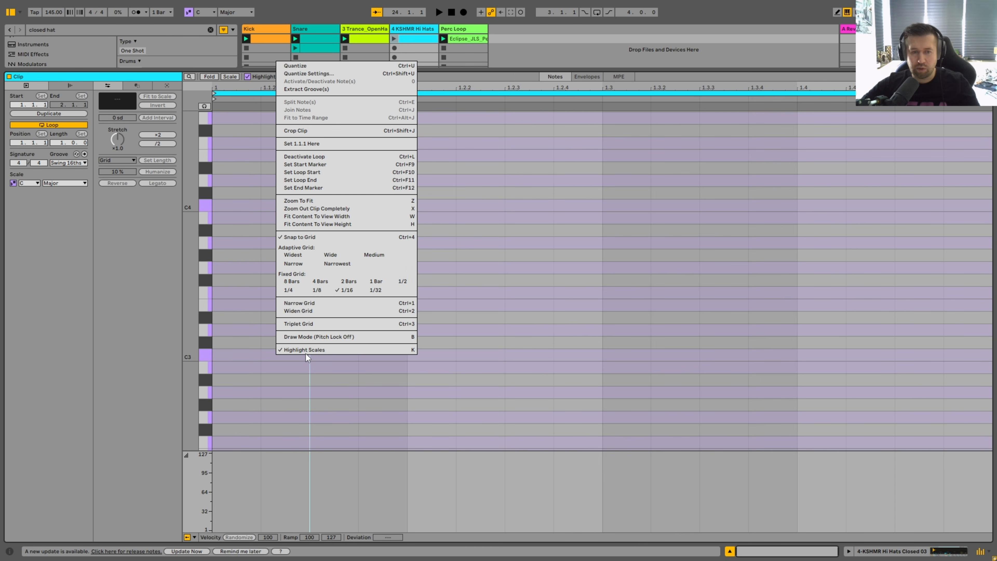
click(307, 338)
mouse_move(237, 355)
mouse_down()
mouse_move(533, 345)
mouse_move(485, 341)
mouse_move(474, 351)
mouse_move(580, 348)
mouse_up()
right_click(544, 271)
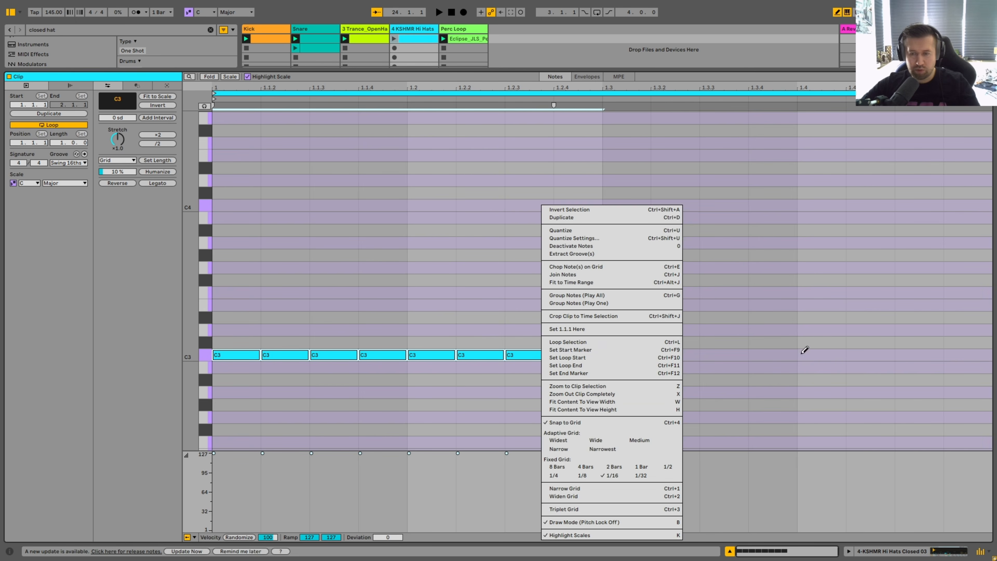
click(974, 191)
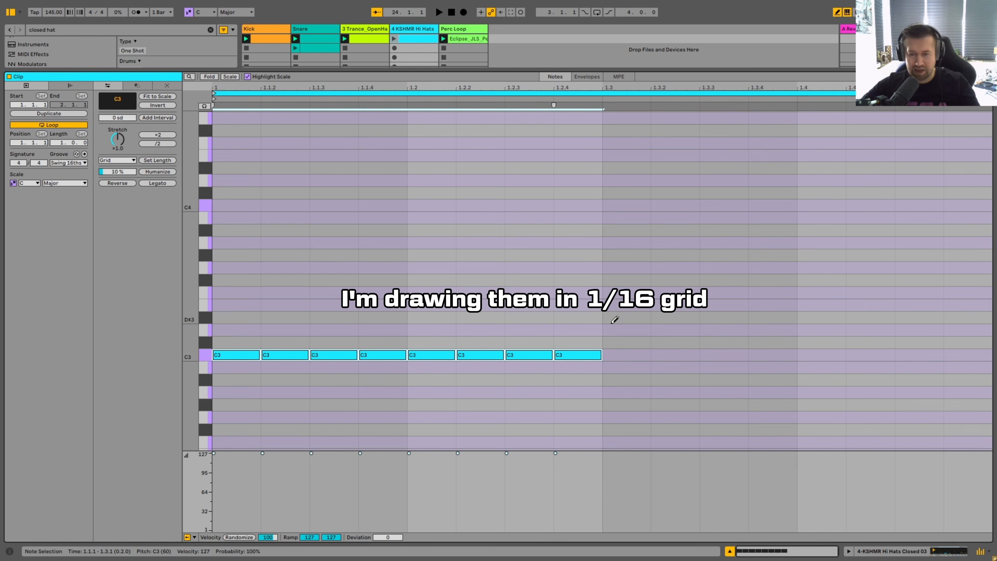
drag(616, 353, 962, 352)
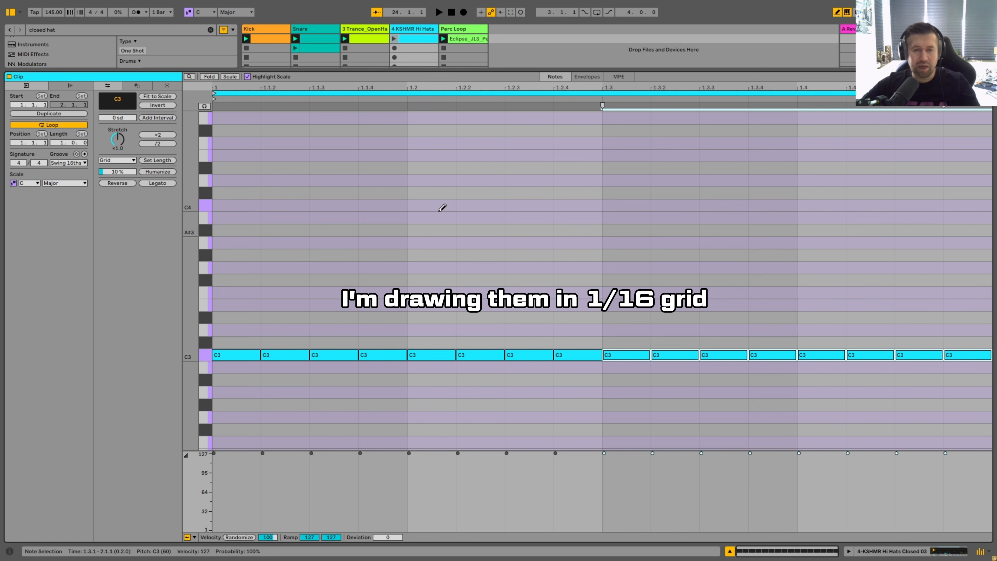
mouse_move(334, 280)
mouse_down()
mouse_move(408, 216)
mouse_move(800, 167)
mouse_move(435, 252)
mouse_up()
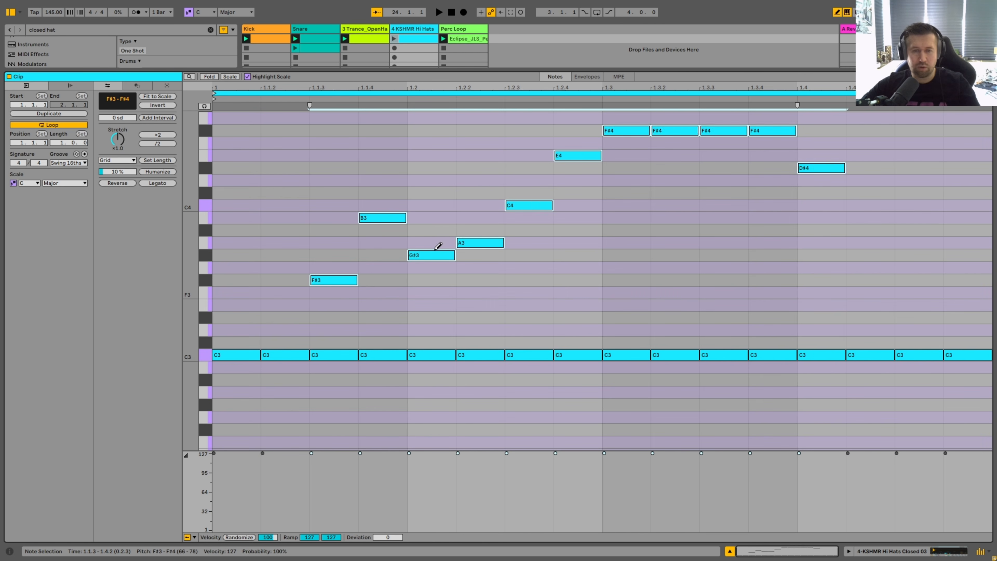
key(Delete)
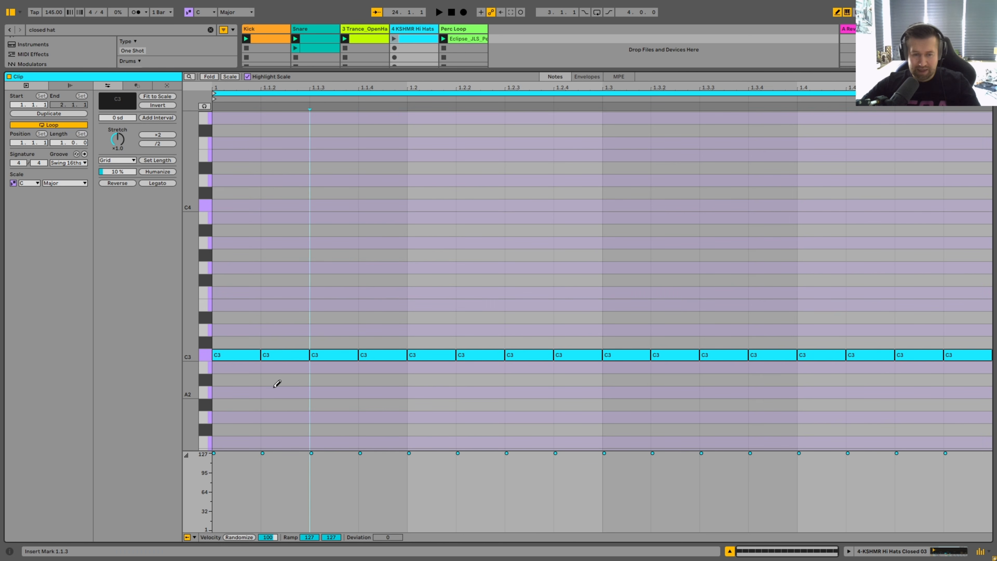
- Play the closed hat clip with the beat, set its track volume to -4.5 dB, and stop playback
click(394, 39)
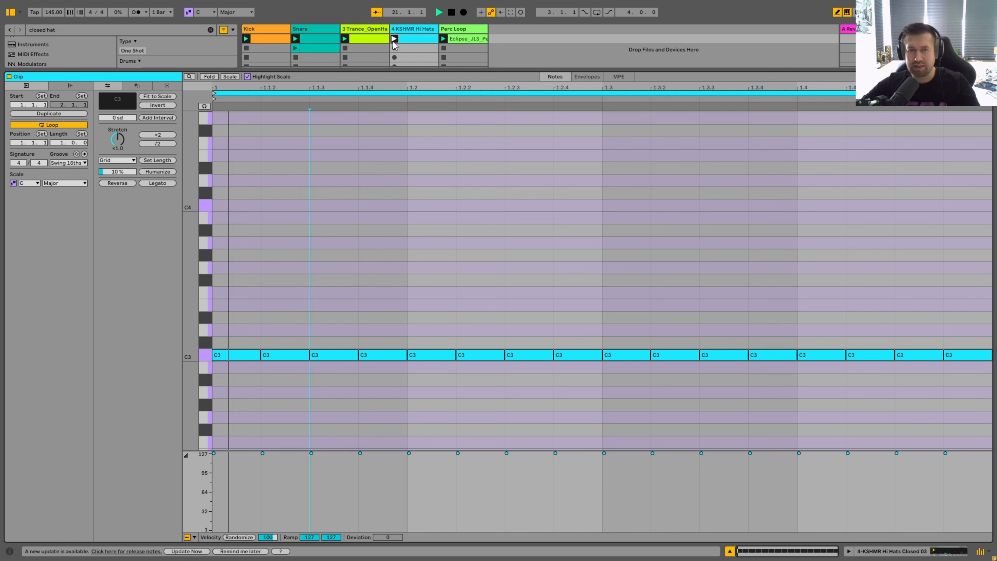
click(457, 39)
key(ctrl+alt+l)
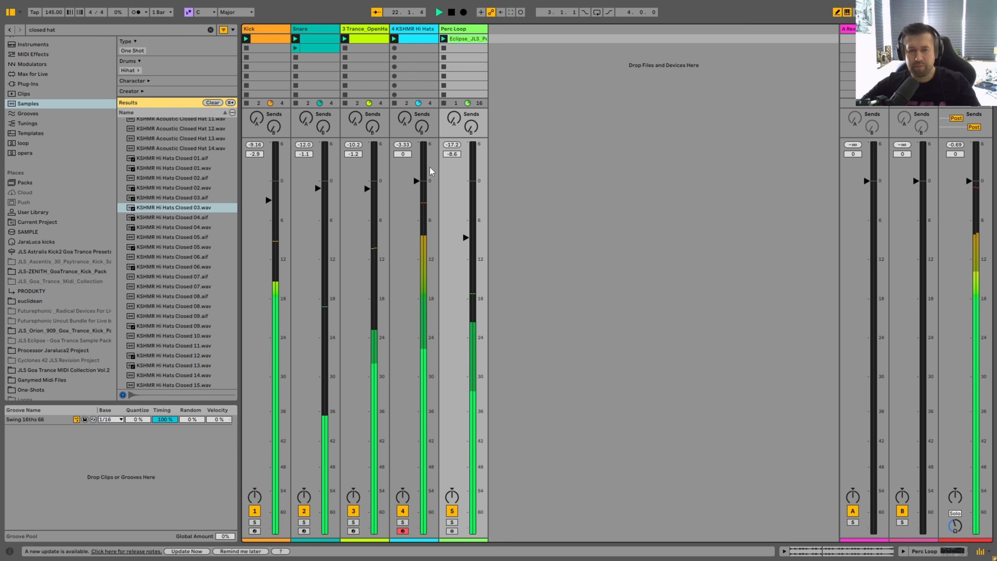
drag(417, 181, 417, 211)
key(space)
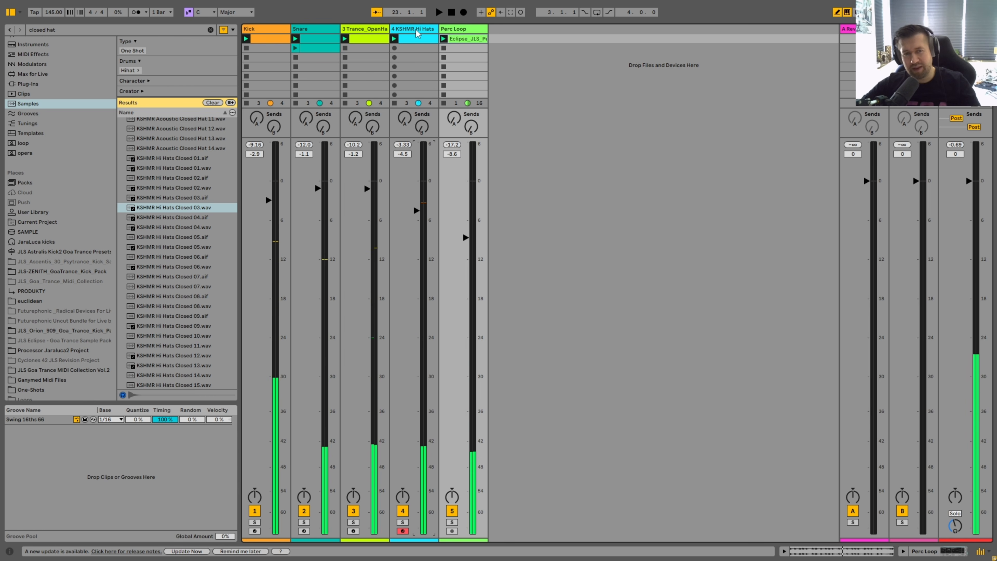
- Randomize the velocities of all closed hat notes and audition the pattern with the beat
click(421, 36)
double_click(421, 36)
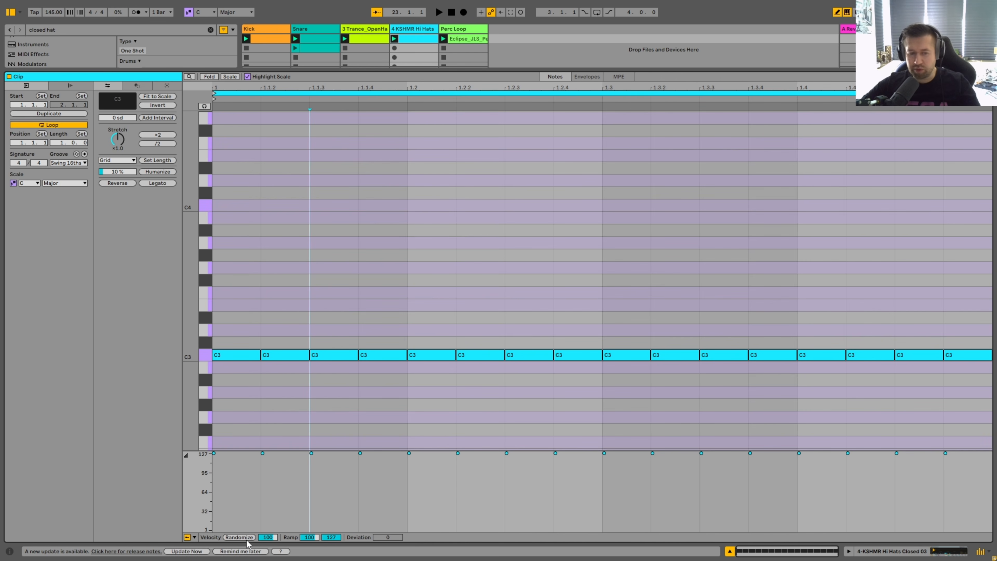
click(239, 538)
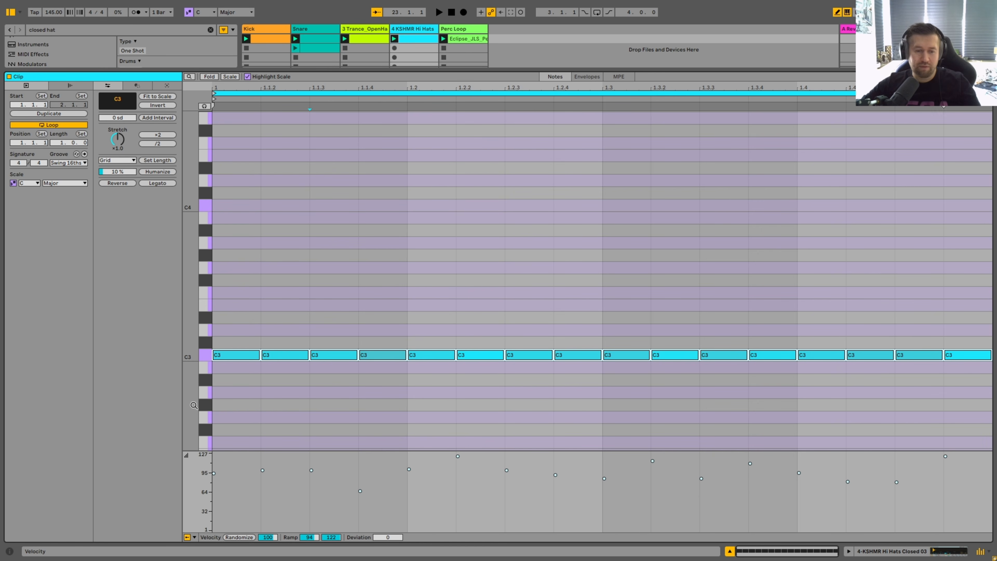
key(space)
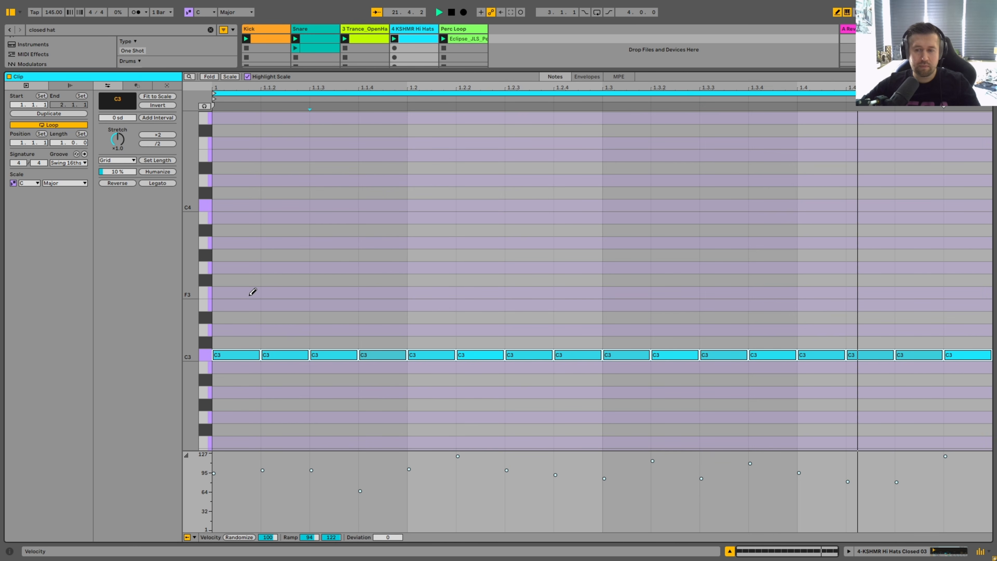
key(space)
- Solo the closed hat track, listen to it alone, and set its volume to -3.0 dB
double_click(426, 39)
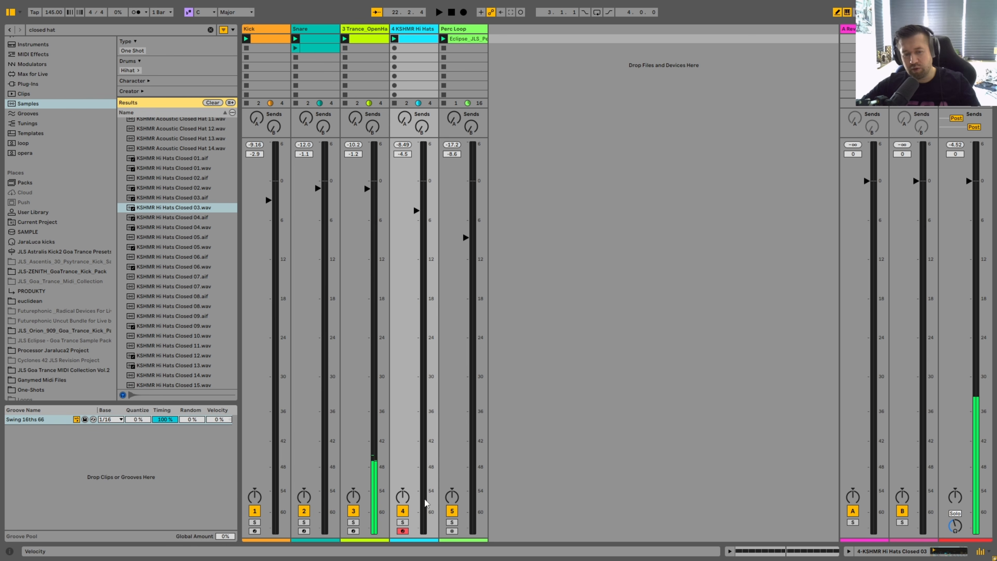
click(403, 522)
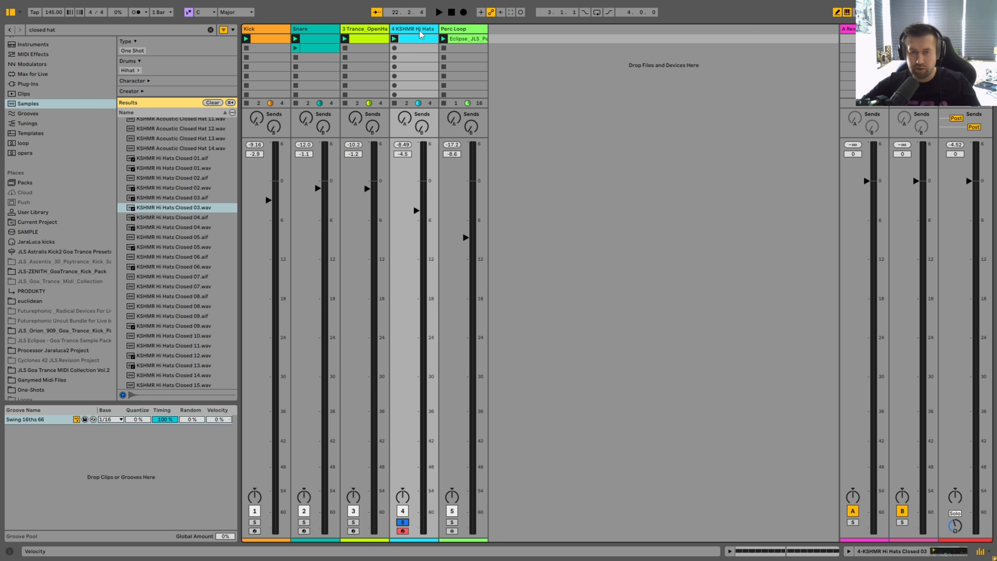
key(space)
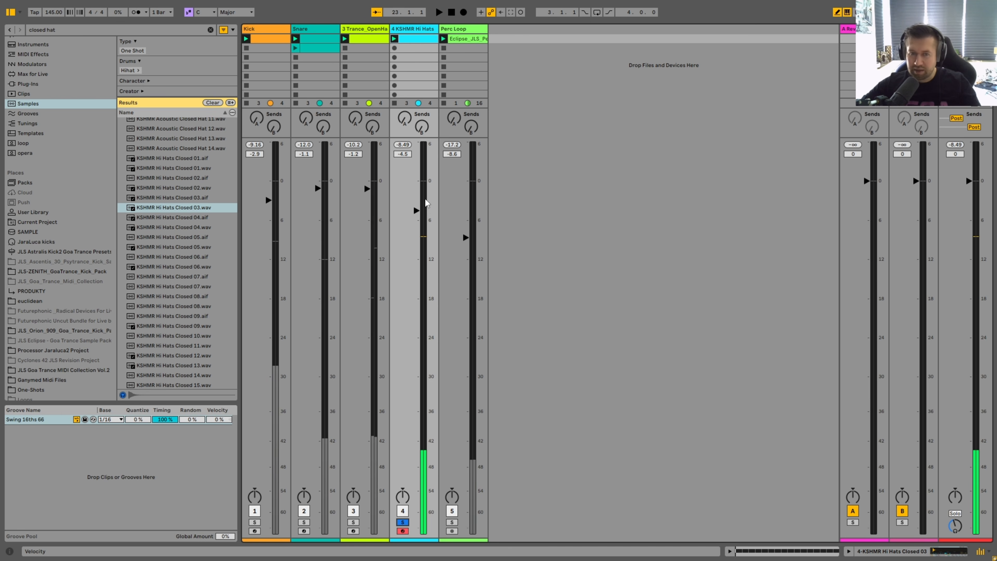
drag(427, 203, 427, 194)
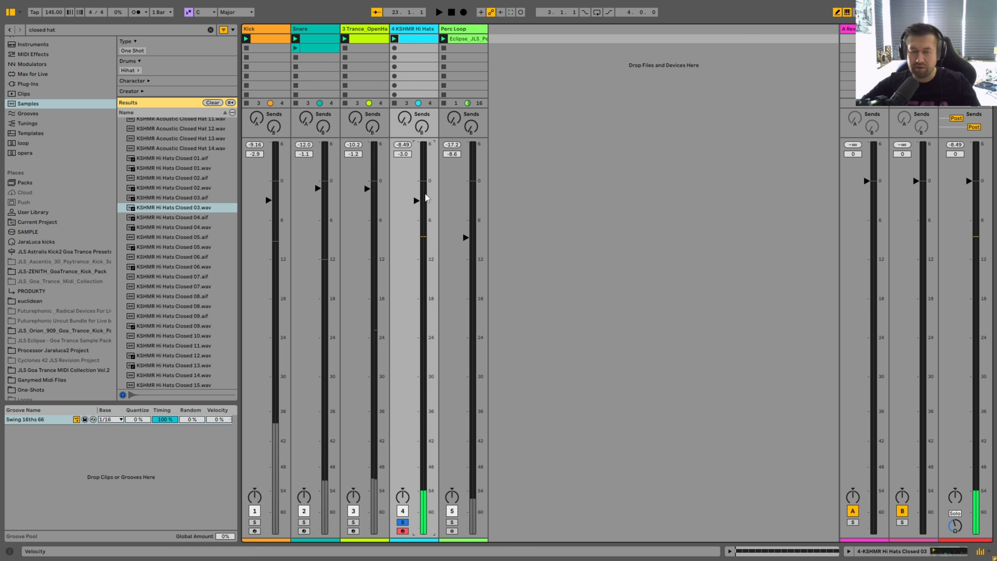
- Solo the open hat together with the closed hat and play them, clearing all solos to hear the full beat
ctrl+click(353, 522)
key(space)
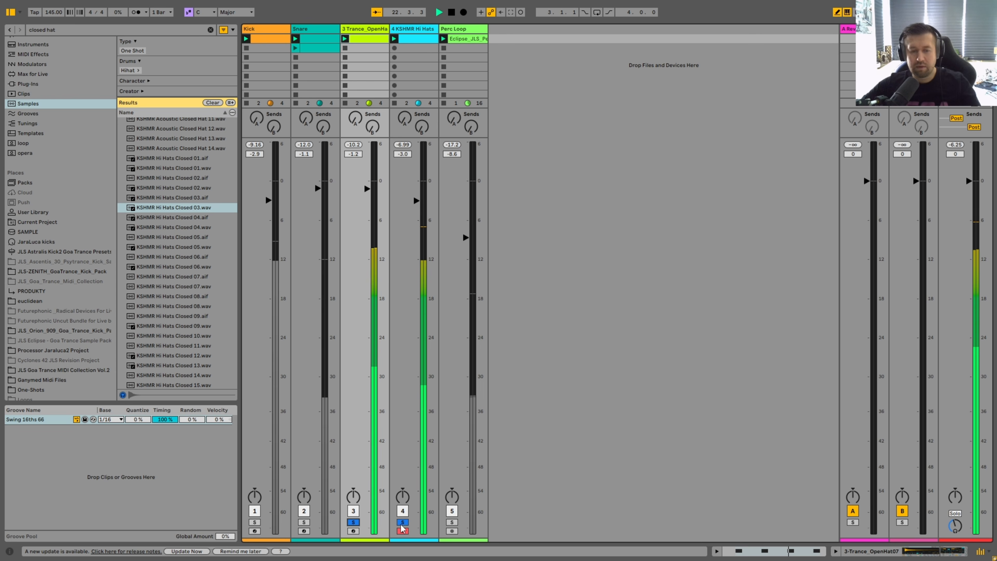
click(256, 522)
click(256, 522)
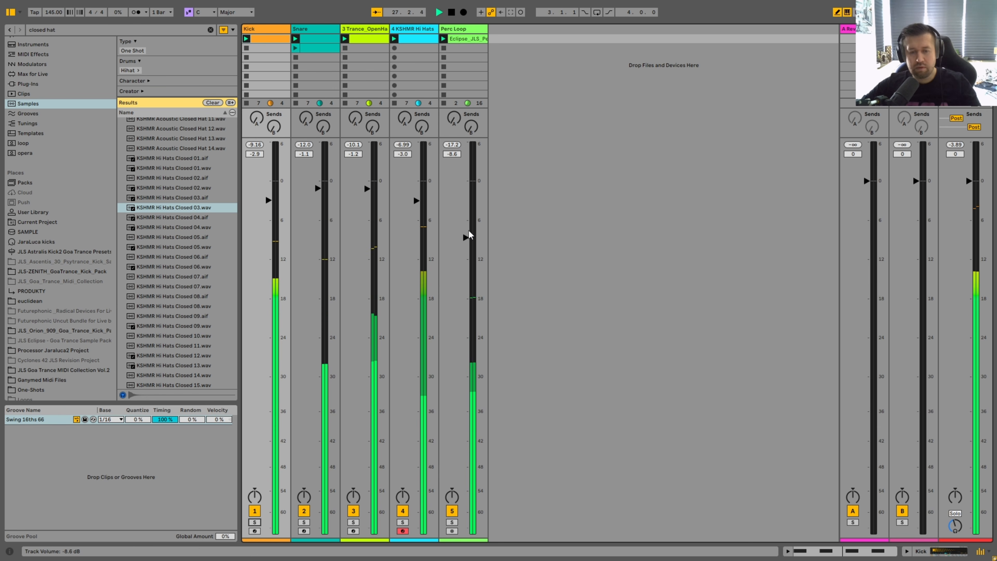
- Stop playback, insert an audio track after the Perc Loop track, and name it crash
click(472, 32)
key(space)
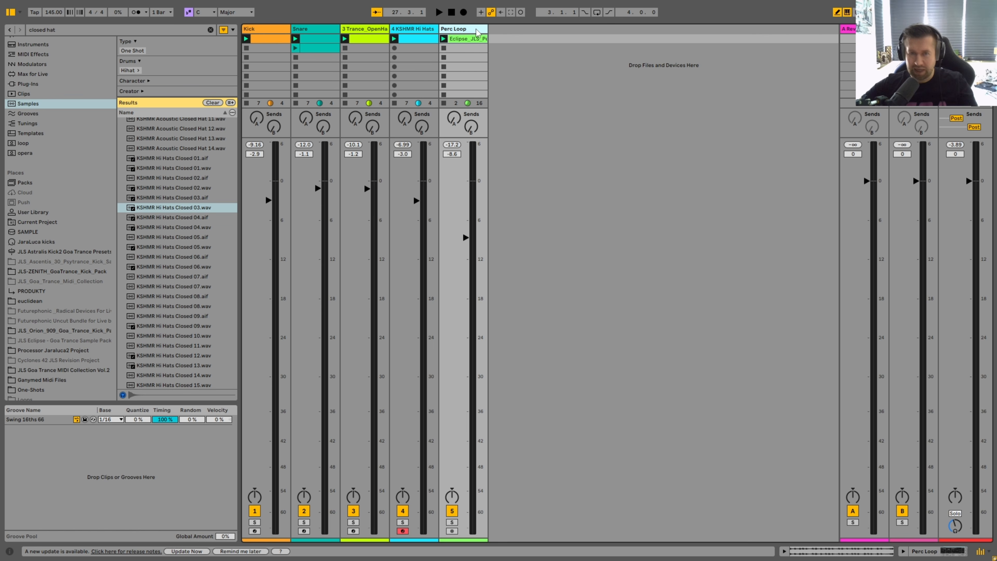
right_click(477, 32)
click(519, 56)
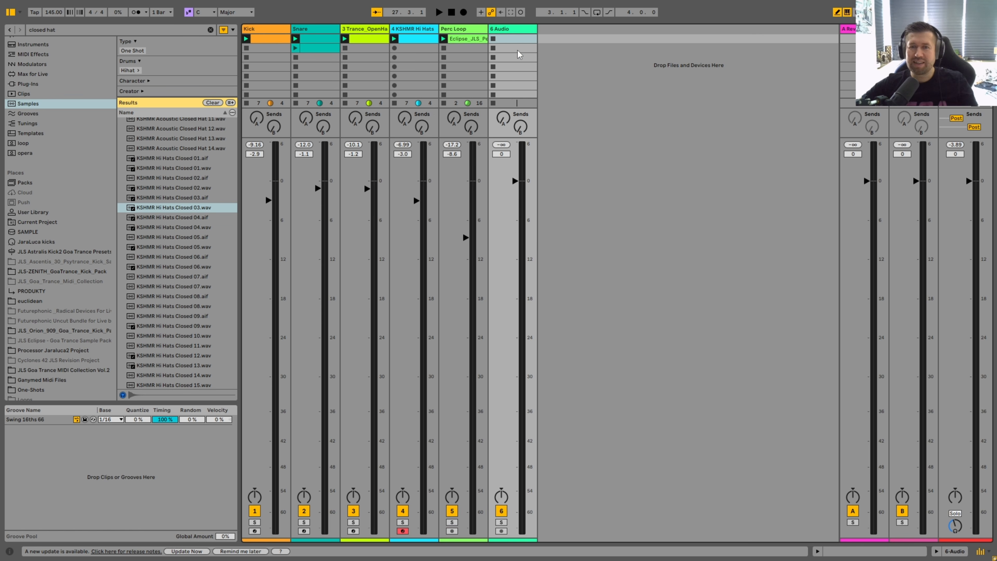
key(ctrl+r)
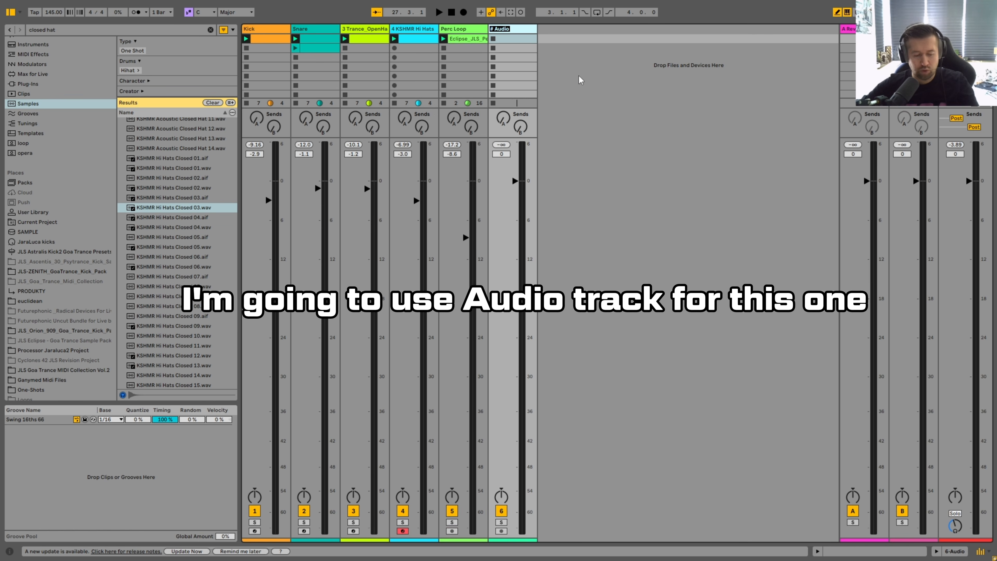
text(crash)
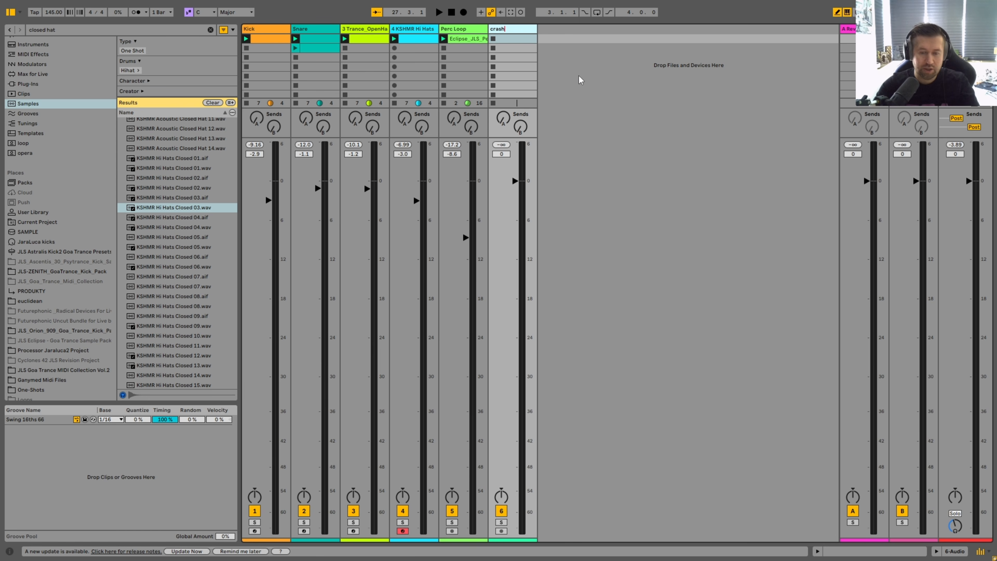
key(Return)
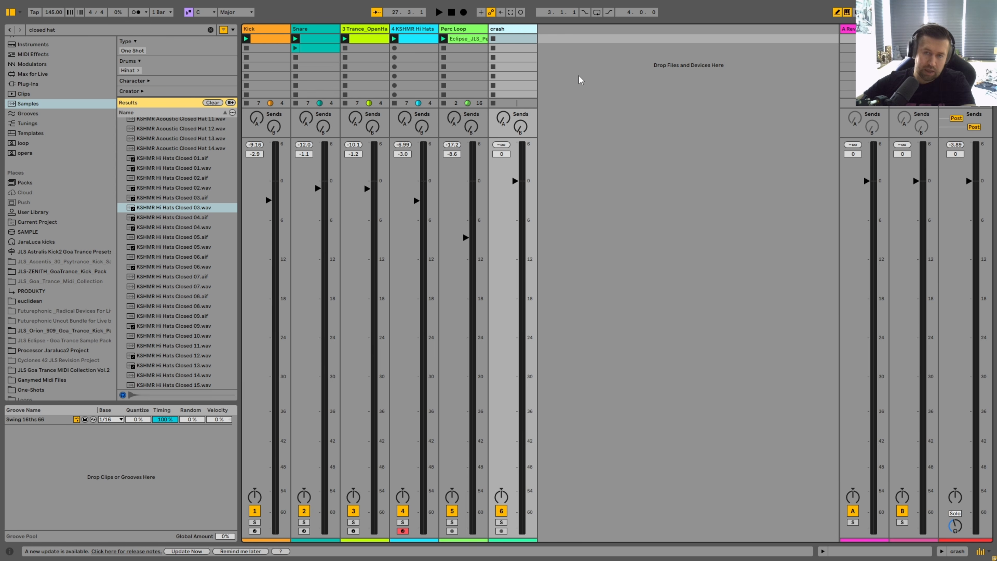
- Search the samples for "crash", audition a few, and place CoolCrash_02.wav in the crash track's first slot
click(86, 28)
text(crash)
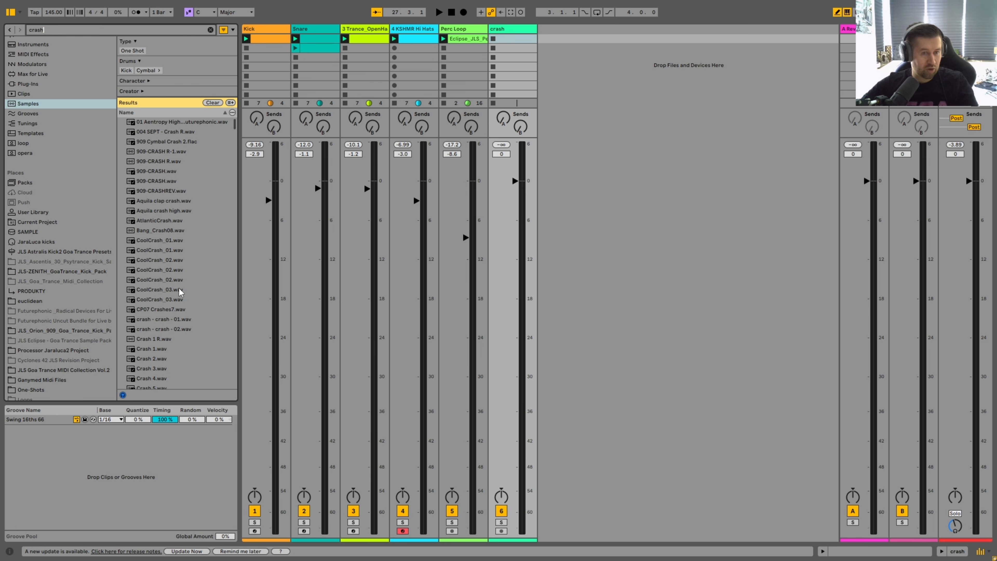
click(177, 256)
click(177, 274)
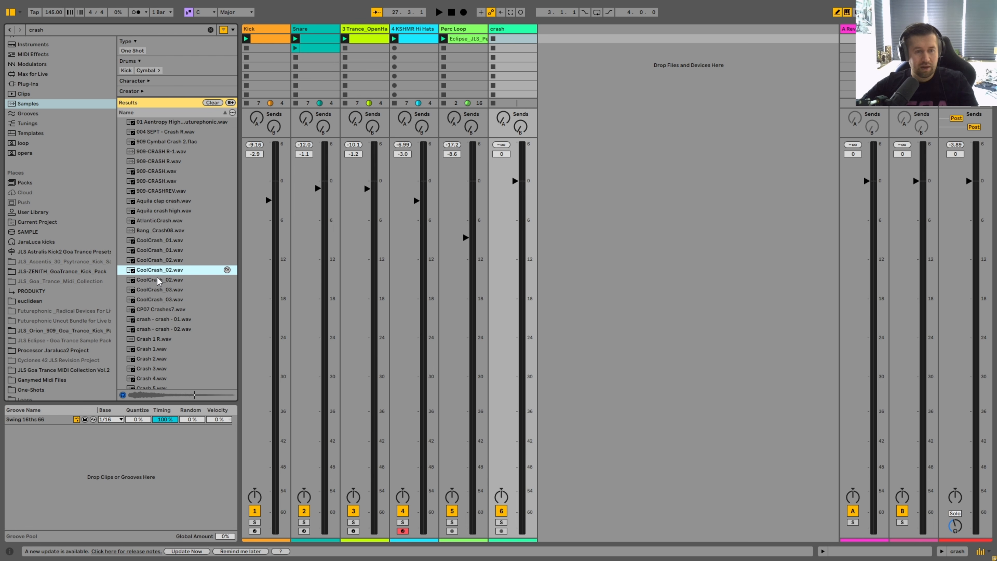
drag(158, 278, 508, 41)
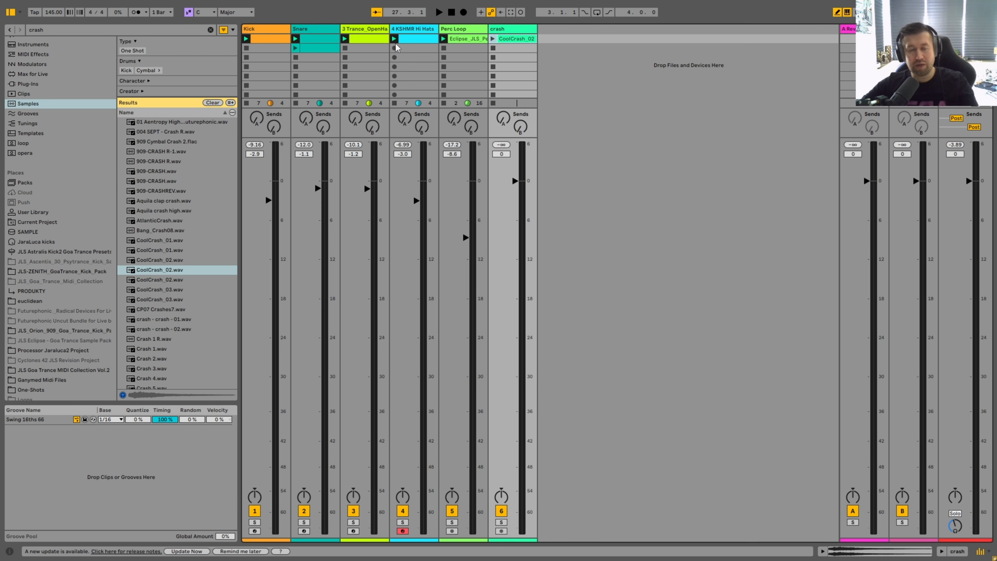
- Turn on Warp for the CoolCrash_02 clip and select the short silence before the crash's attack
double_click(515, 38)
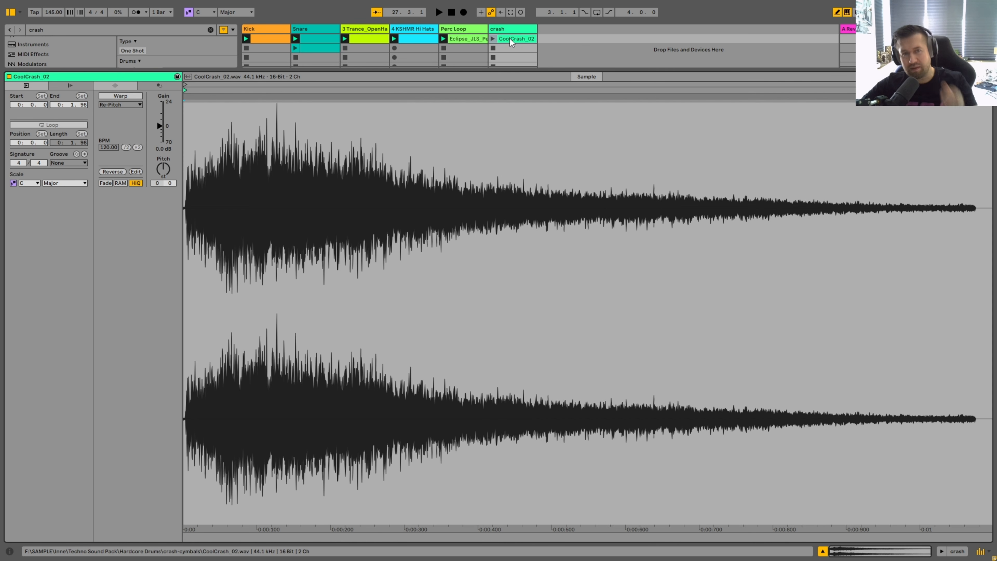
click(126, 95)
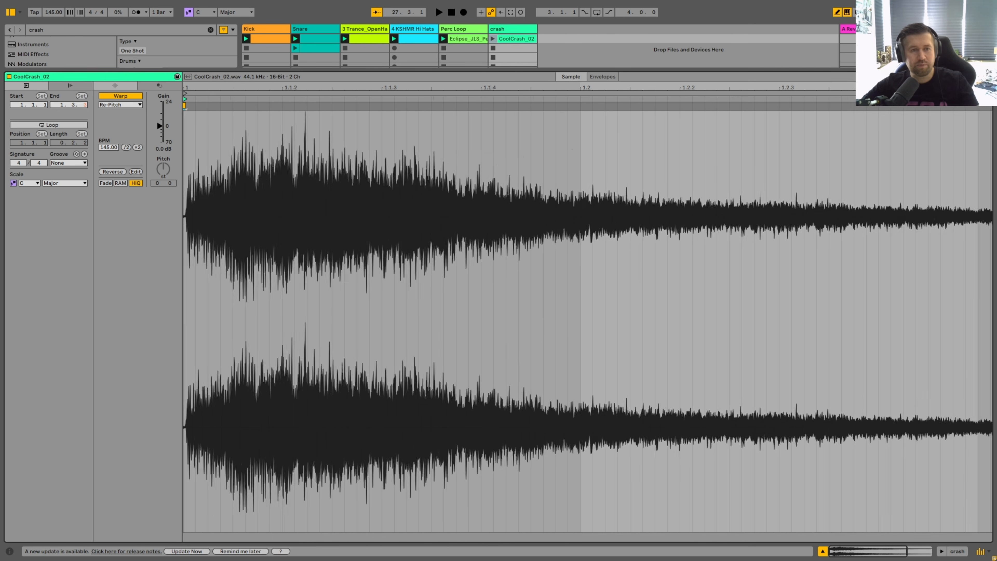
drag(193, 87, 160, 268)
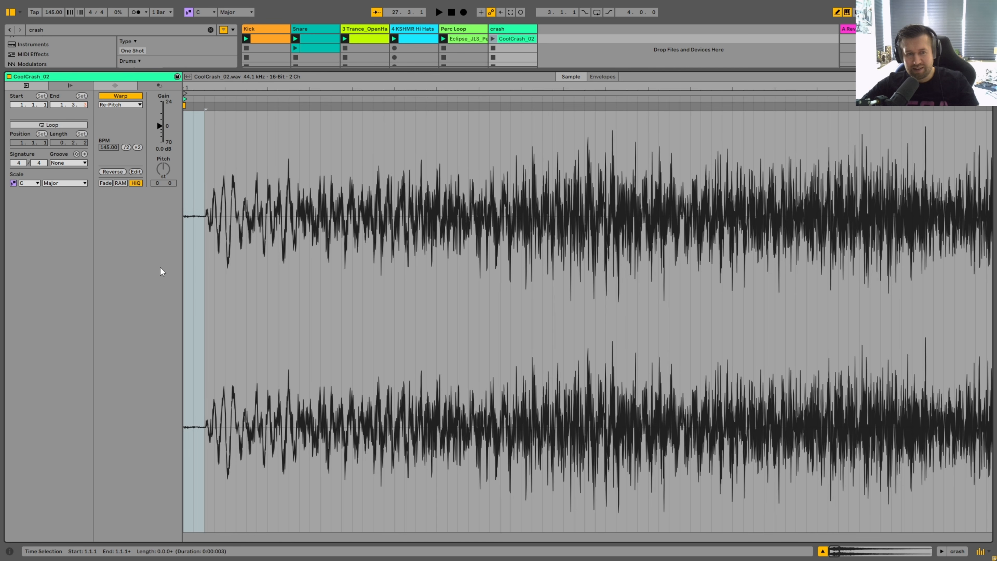
- Set the CoolCrash_02 clip's 1.1.1 position at the start of the crash's attack, just after the short silence
click(204, 129)
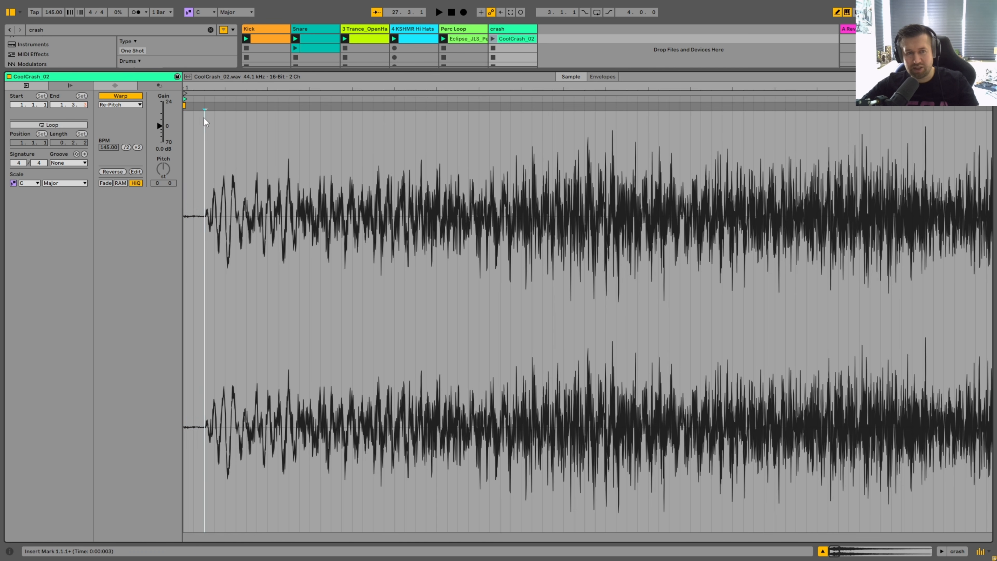
drag(207, 119, 232, 121)
click(204, 116)
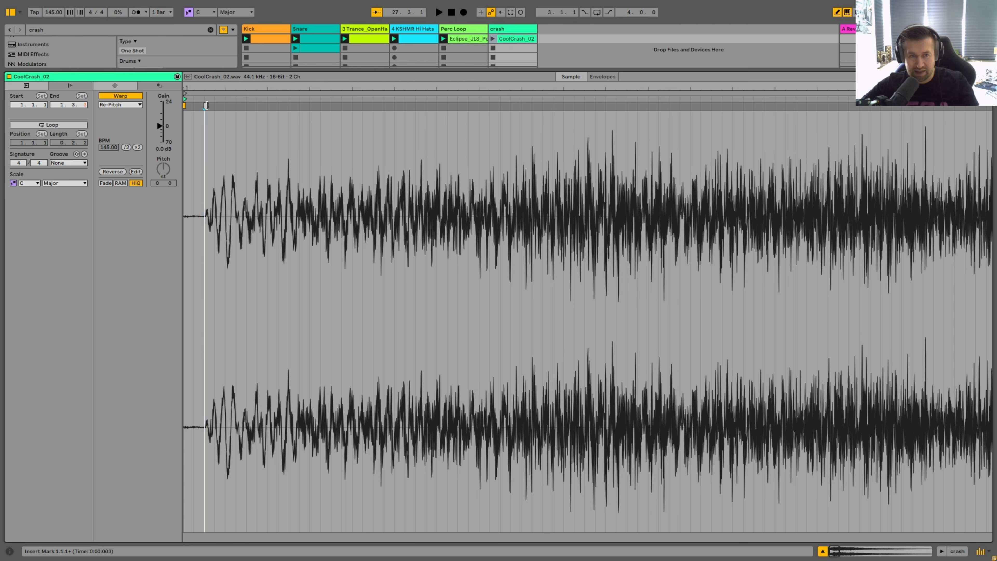
right_click(206, 107)
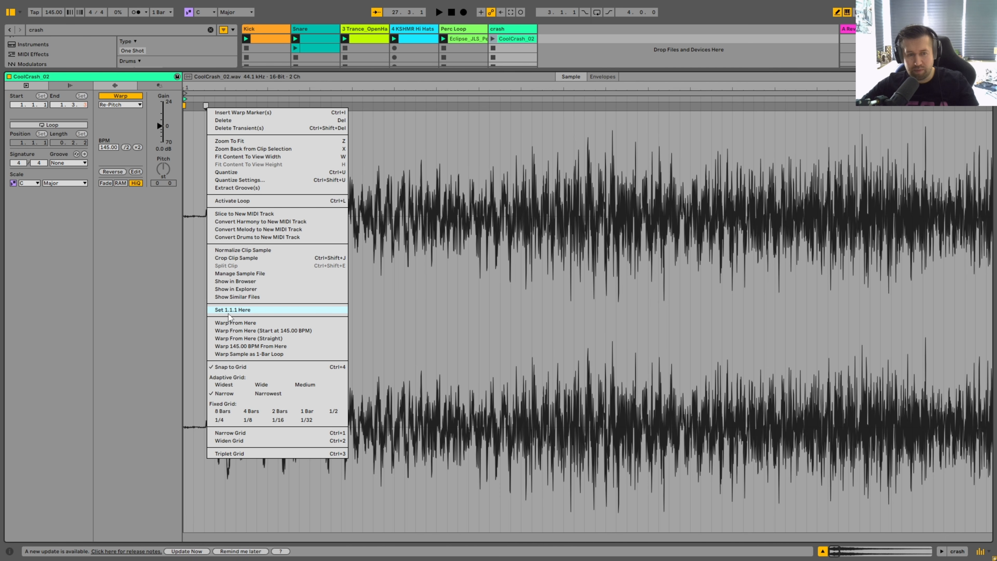
click(248, 310)
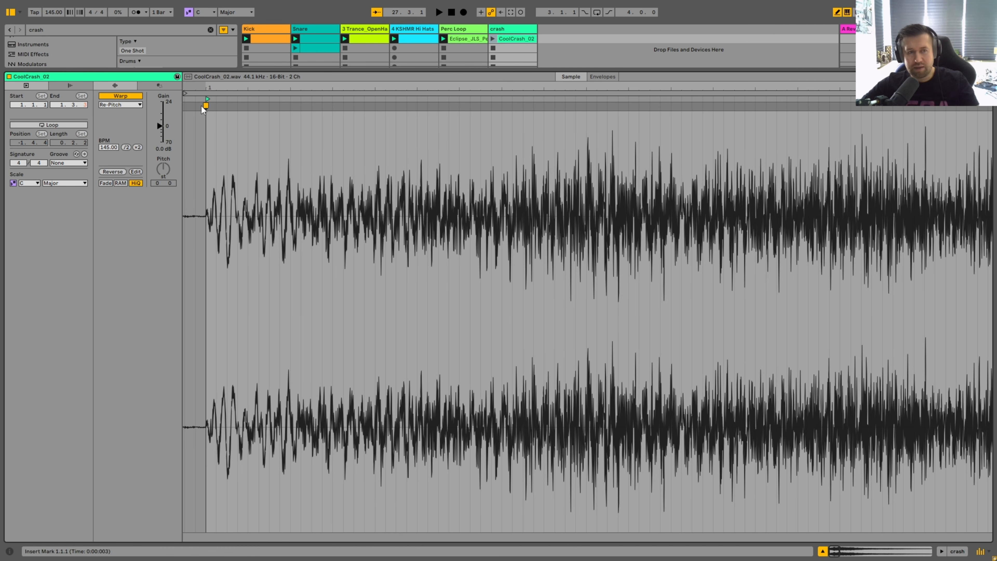
- Launch the crash clip with the beat, enlarge the mixer, and lower the crash track's volume to -11.2 dB
click(494, 39)
key(space)
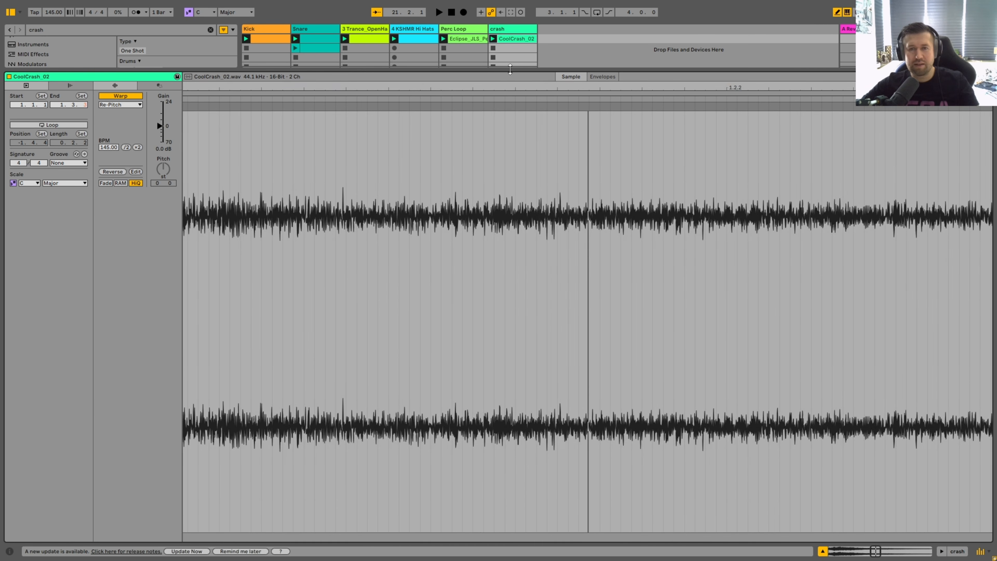
drag(509, 70, 509, 407)
drag(515, 91, 515, 134)
drag(516, 94, 515, 100)
key(space)
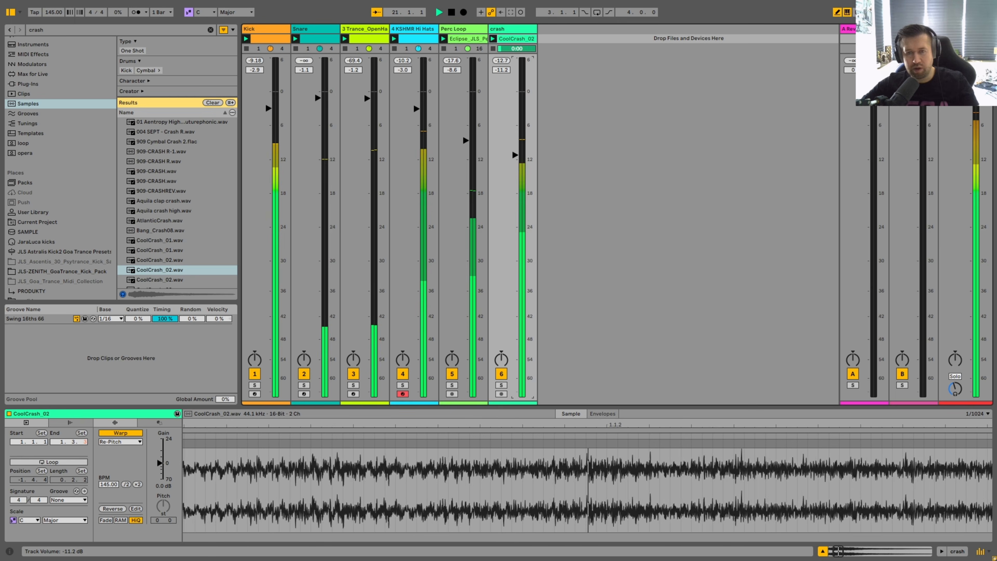
drag(515, 139, 516, 155)
key(space)
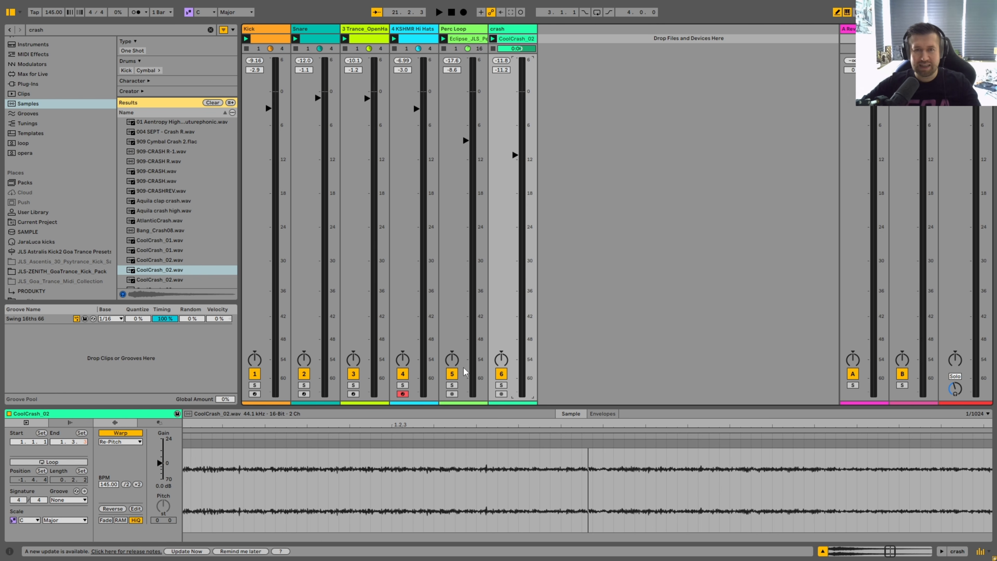
- Pan the open hat left and the closed hat right, and play the two tracks soloed together
drag(402, 359, 402, 352)
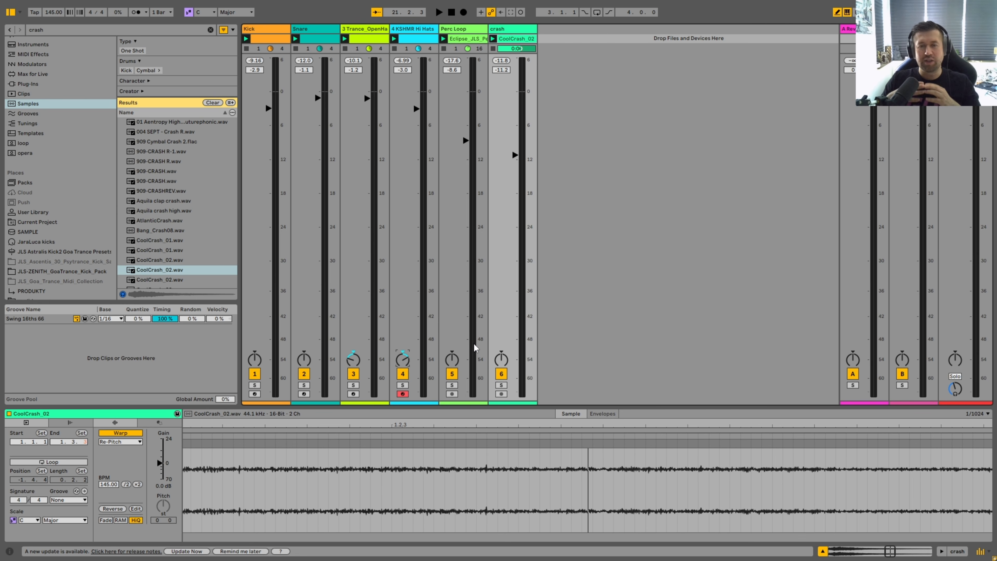
key(space)
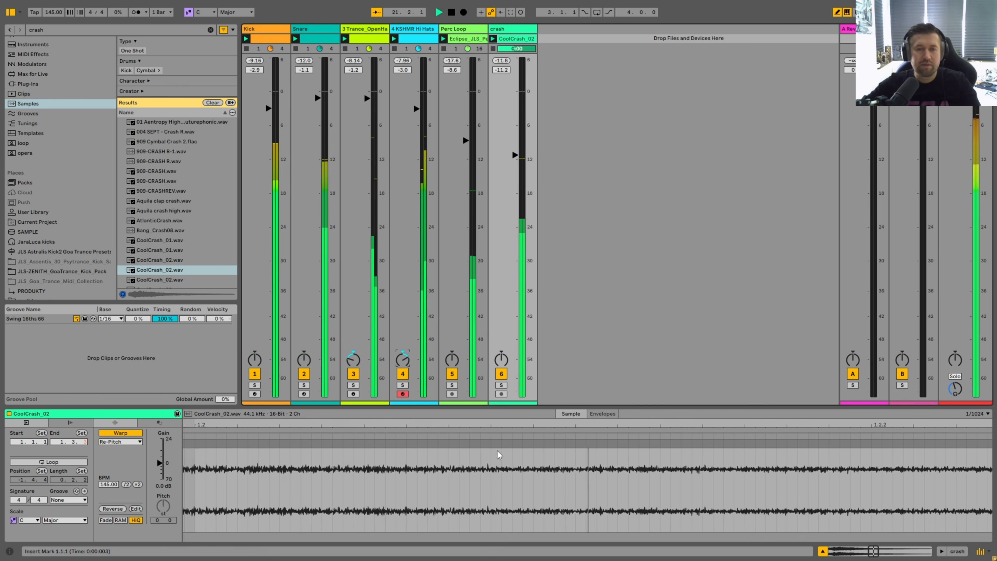
click(353, 385)
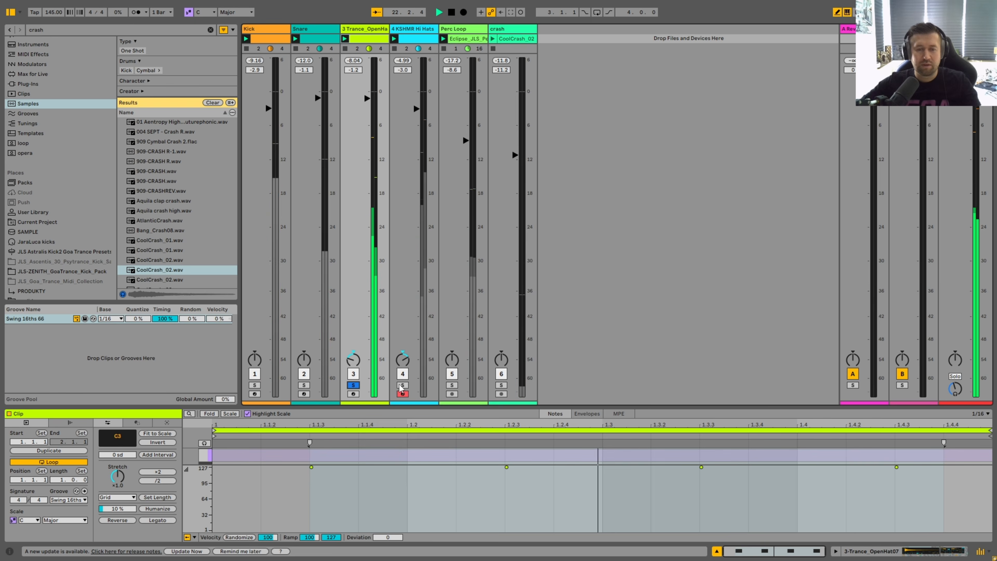
ctrl+click(402, 385)
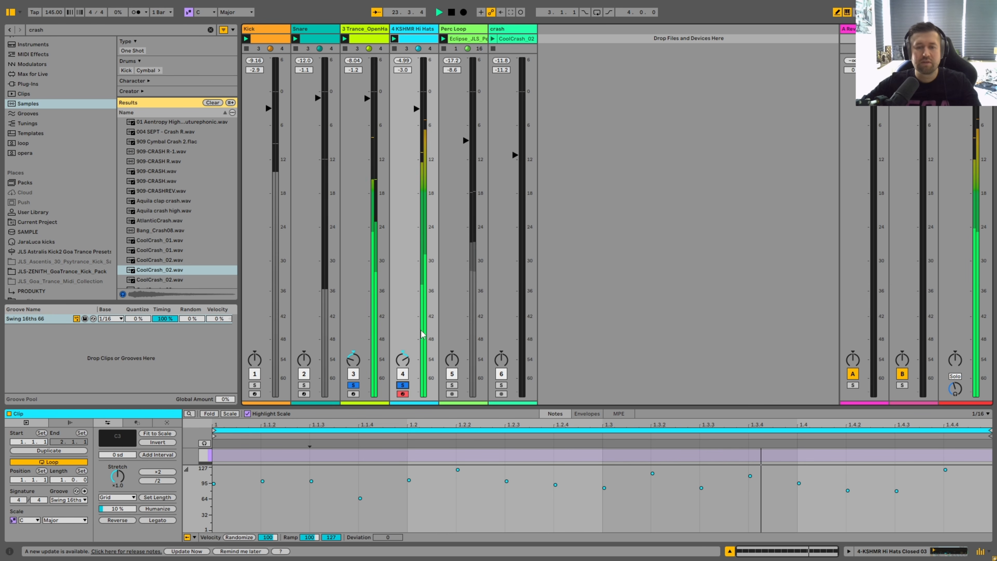
- Raise the closed hat track's volume to -1.4 dB, stop playback and clear the solos
drag(417, 109, 417, 99)
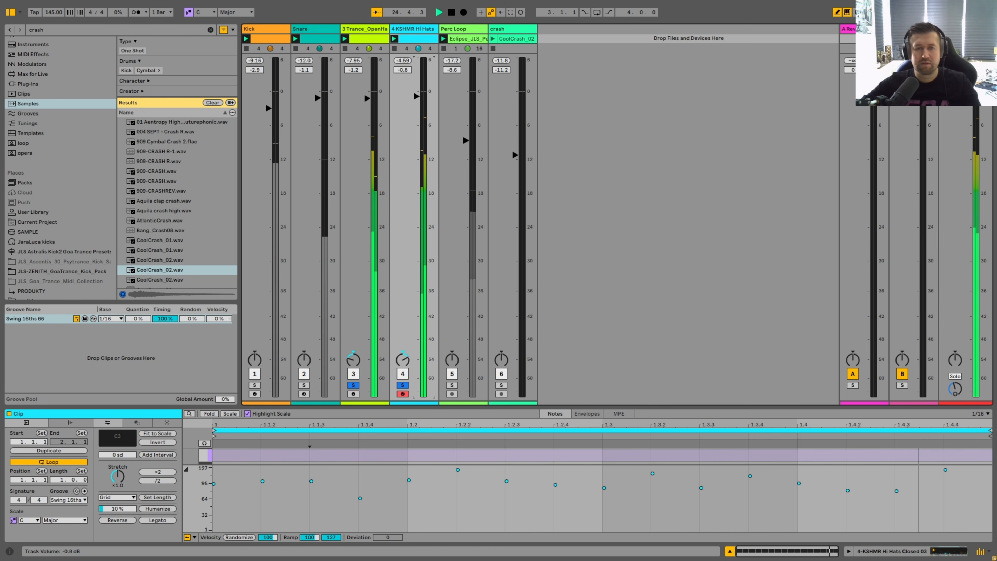
key(space)
click(403, 386)
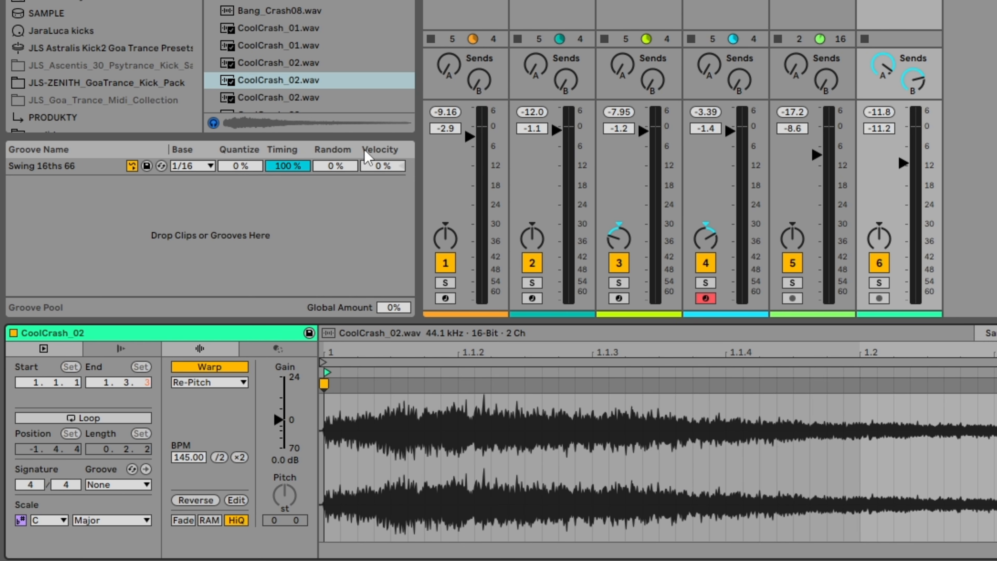
- Turn on looping for the CoolCrash_02 clip and set its loop length to 8 bars
click(92, 420)
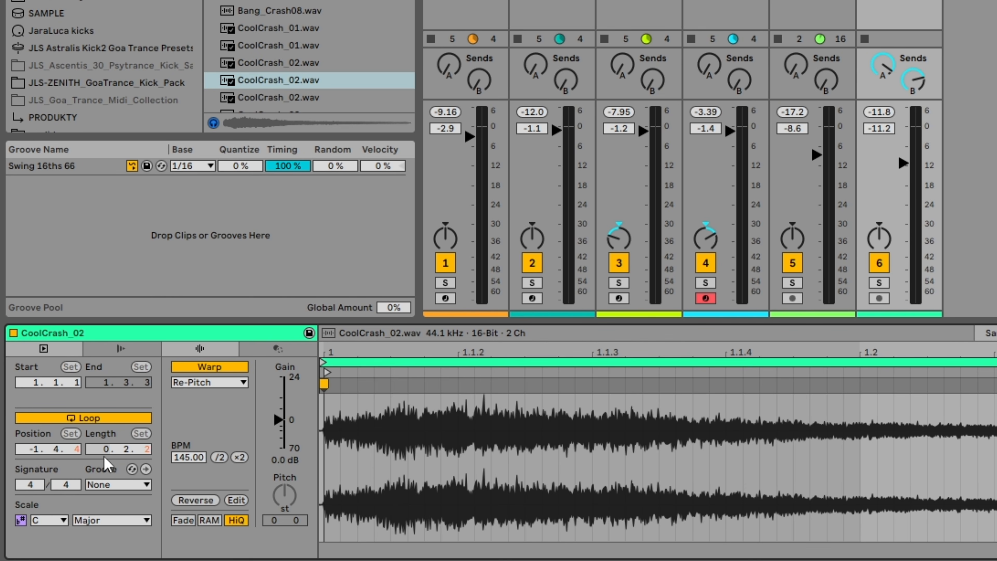
key(Return)
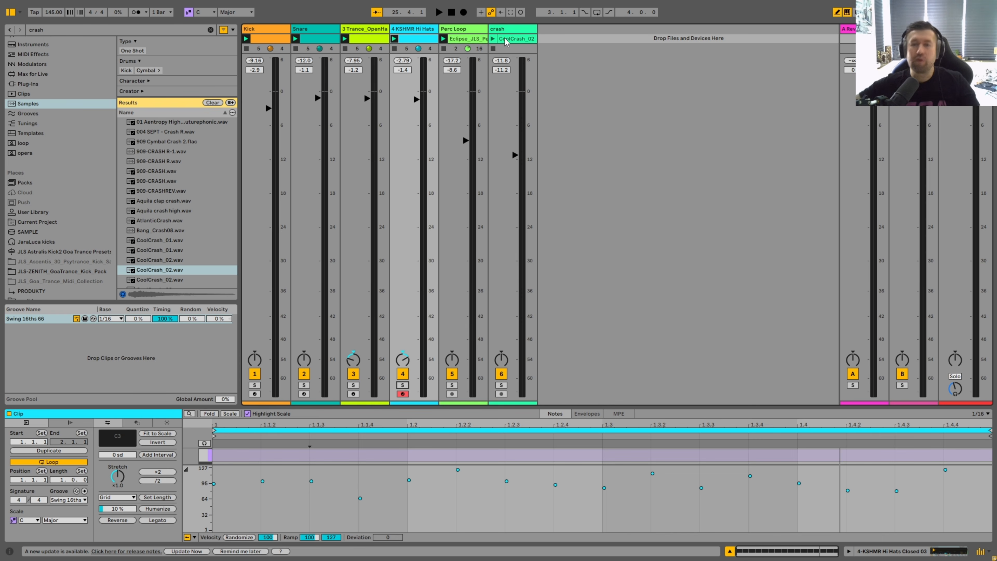
- Play the beat with the crash, reveal the sends, and raise the crash track's A-Reverb send to -3.2 dB
key(space)
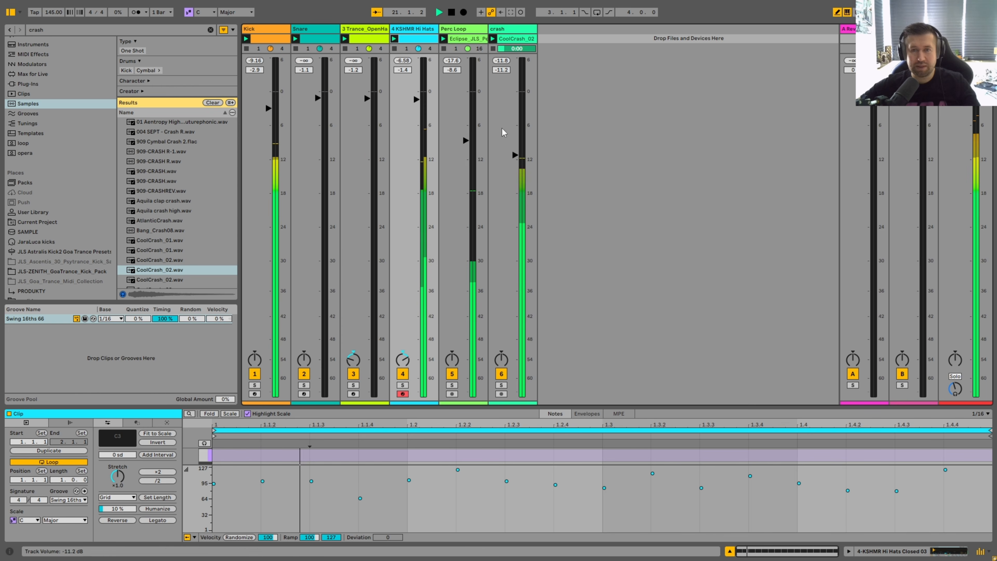
click(516, 39)
key(space)
drag(524, 55, 505, 216)
click(841, 48)
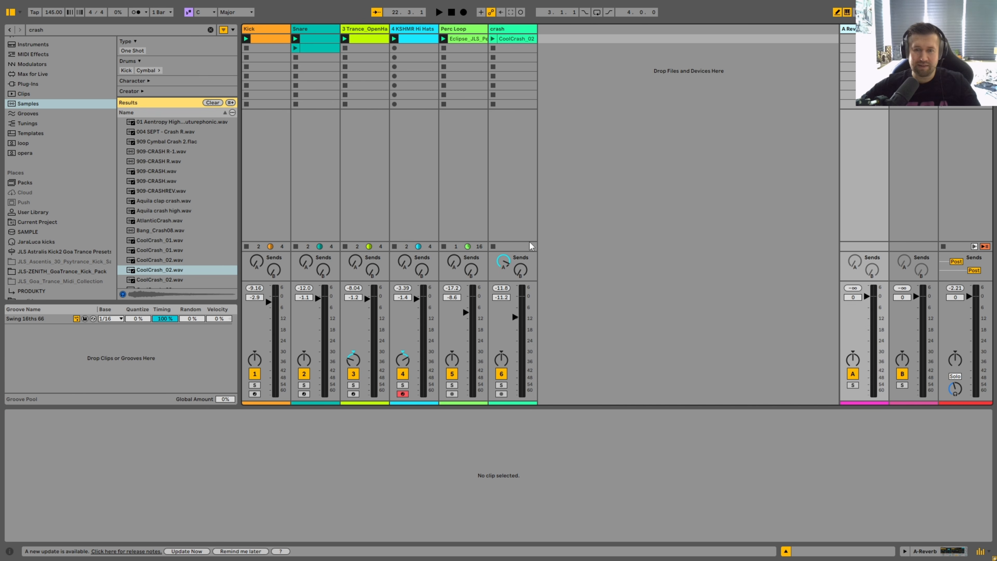
- Show the Delay device on the B-Delay return track and set its feedback to 32 %
click(518, 32)
click(911, 29)
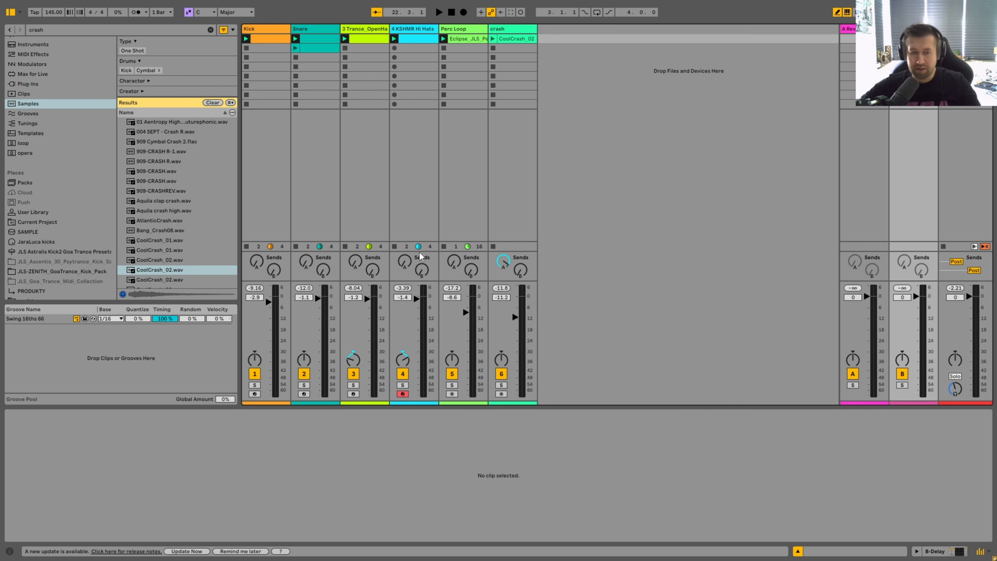
double_click(912, 29)
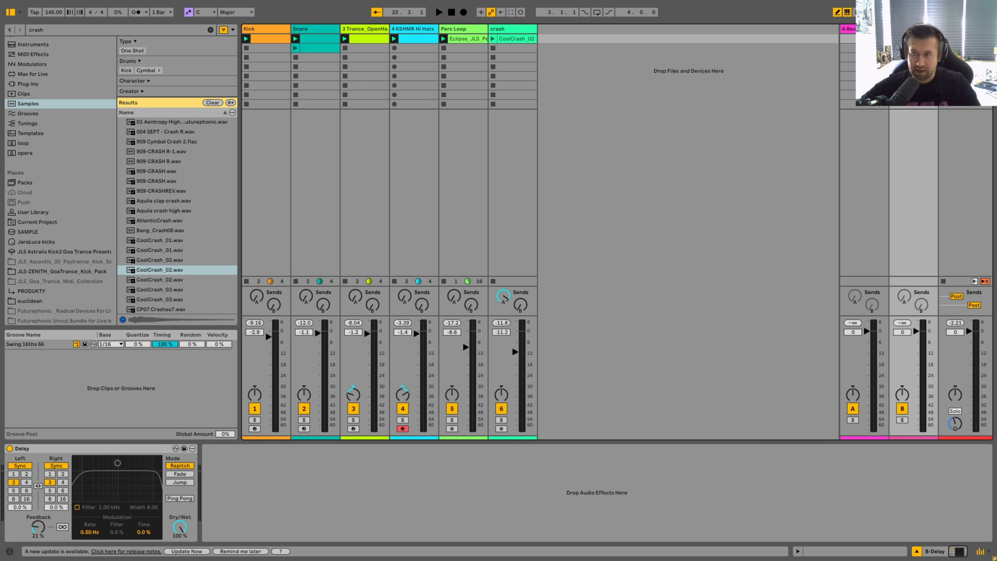
click(39, 527)
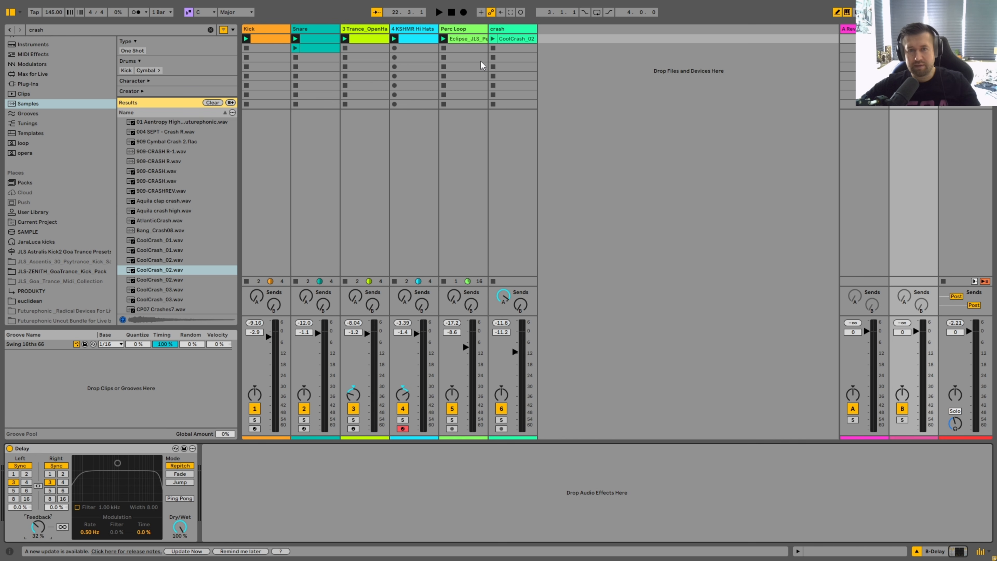
- Raise the crash track's B-Delay send and play the beat, briefly soloing the crash
click(521, 305)
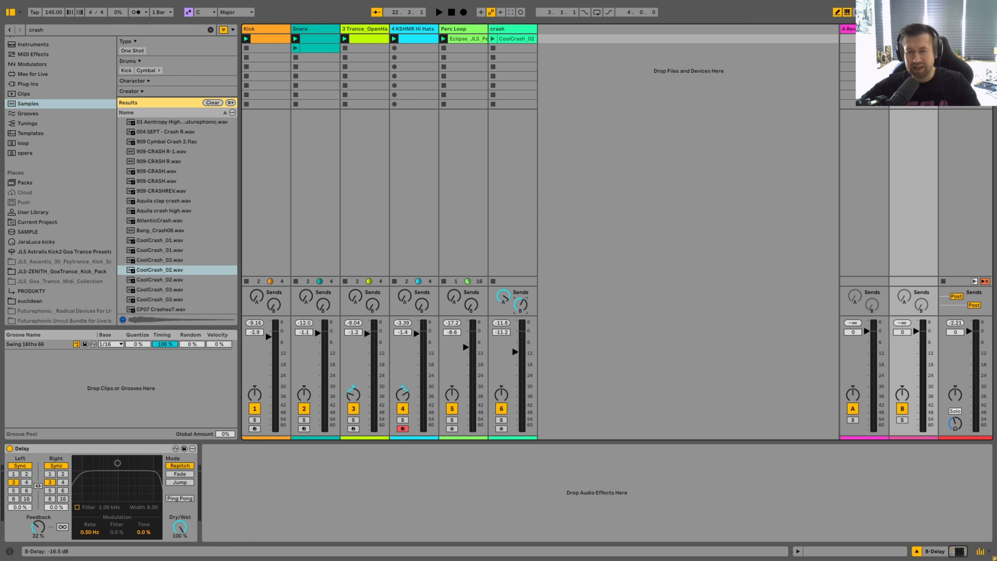
drag(522, 304, 528, 300)
click(520, 156)
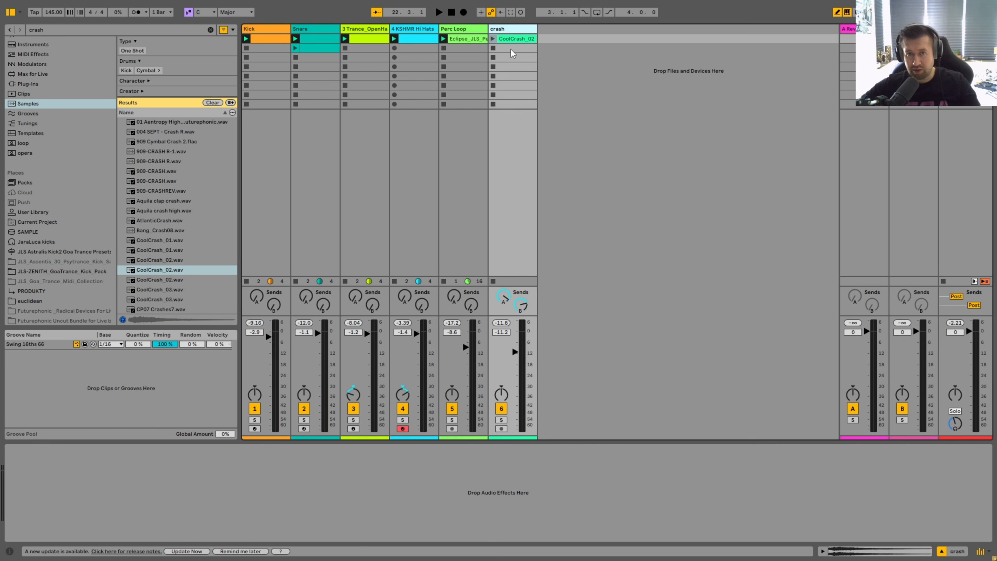
key(space)
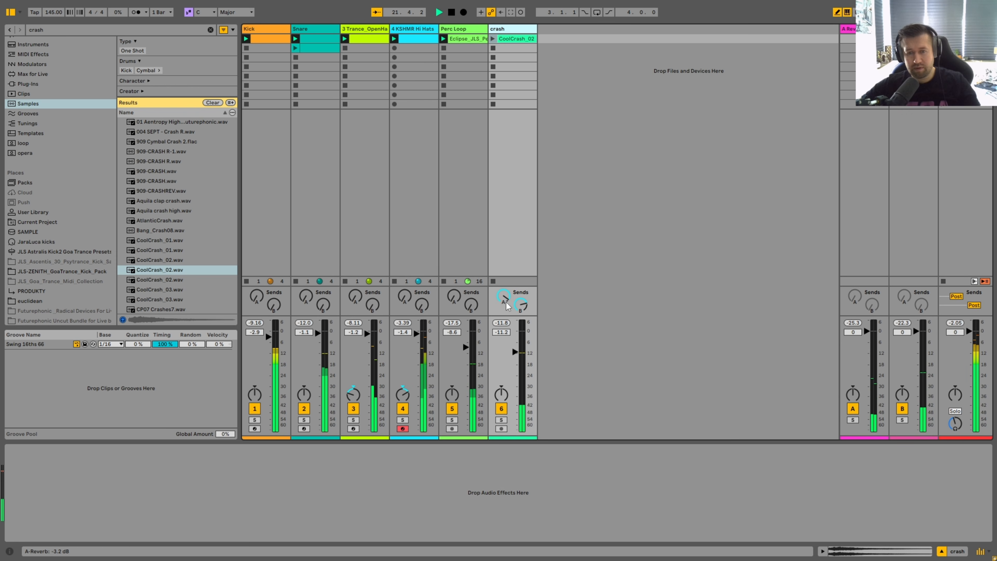
click(502, 419)
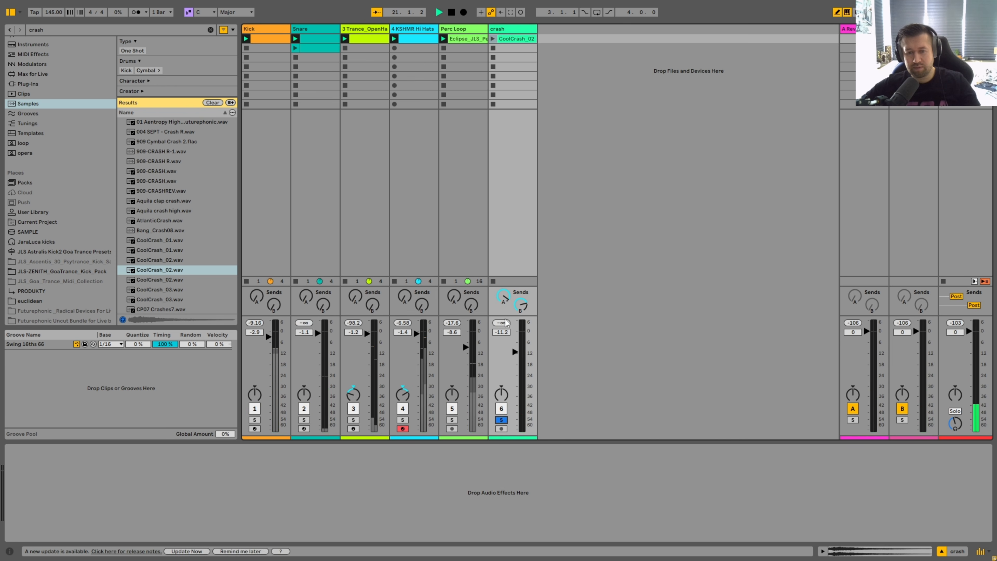
click(502, 420)
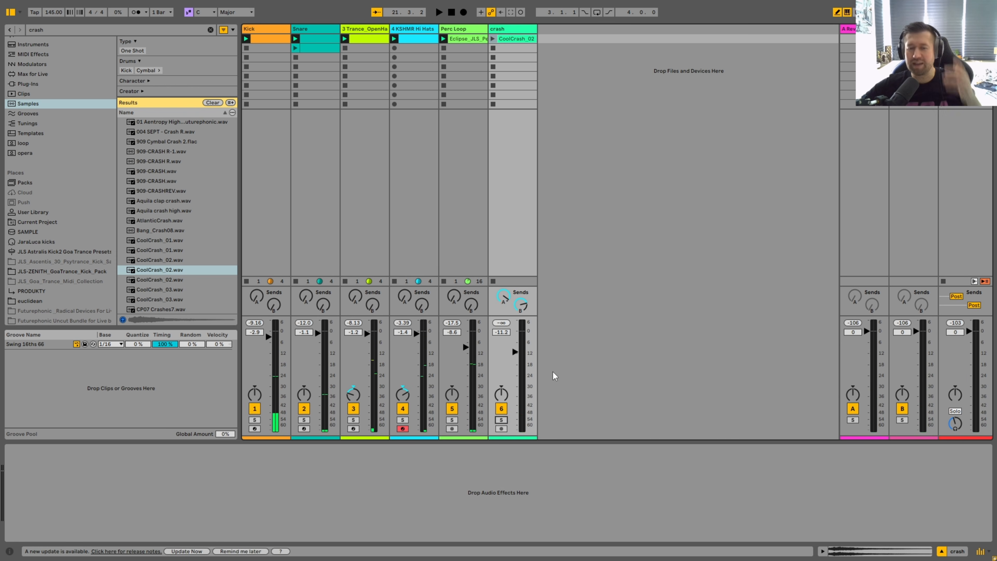
- Solo each track in turn from Kick through crash, clearing the solo at the end
click(256, 420)
click(306, 420)
click(356, 420)
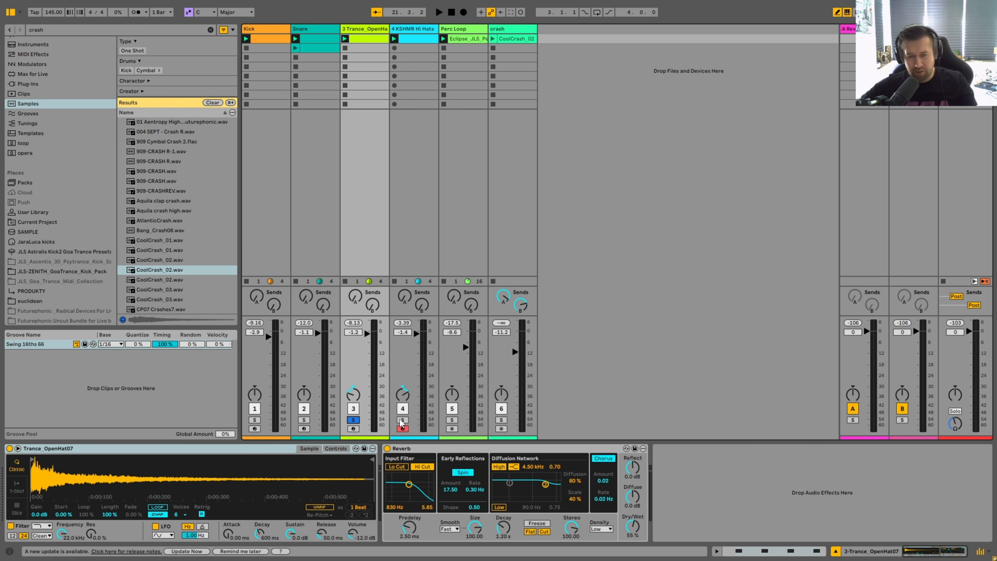
click(403, 420)
click(453, 420)
click(503, 420)
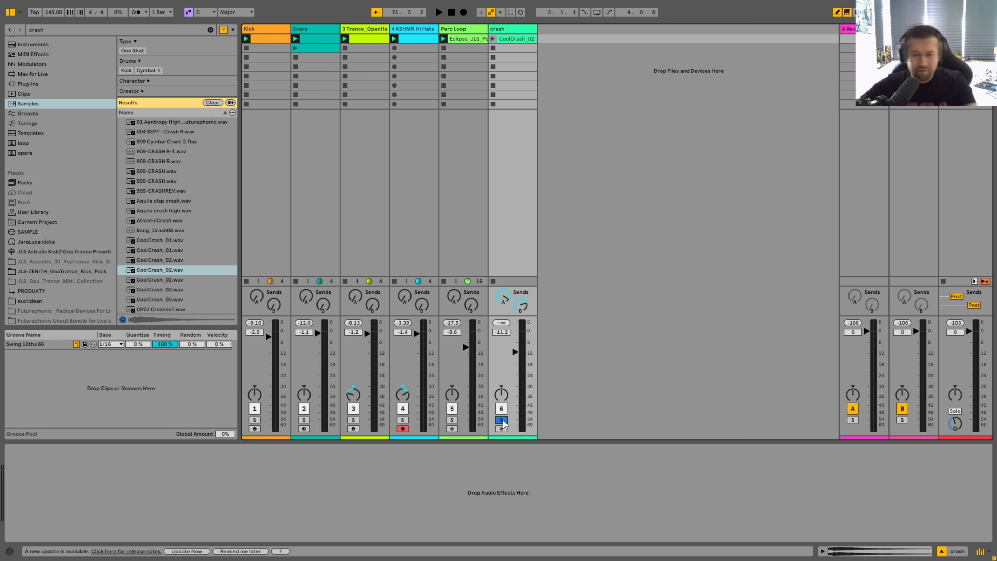
click(501, 421)
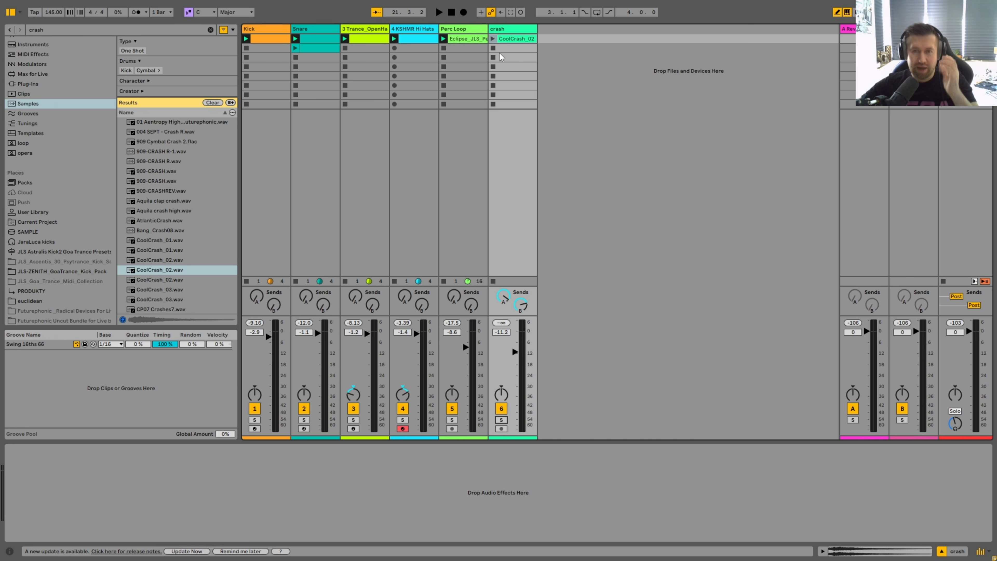
- Play the crash clip and solo its track to hear its reverb and delay tails, clearing the solo again
key(space)
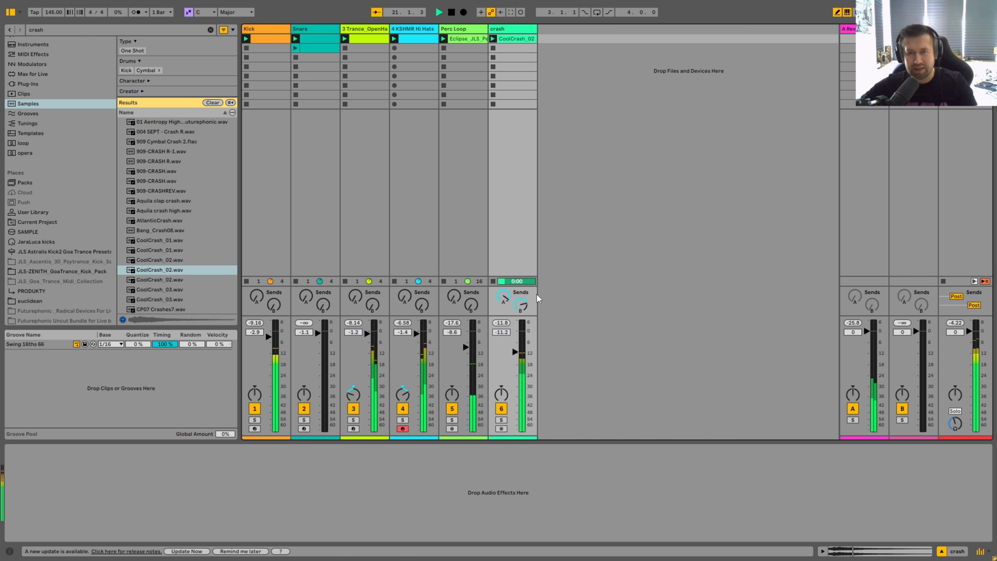
click(506, 419)
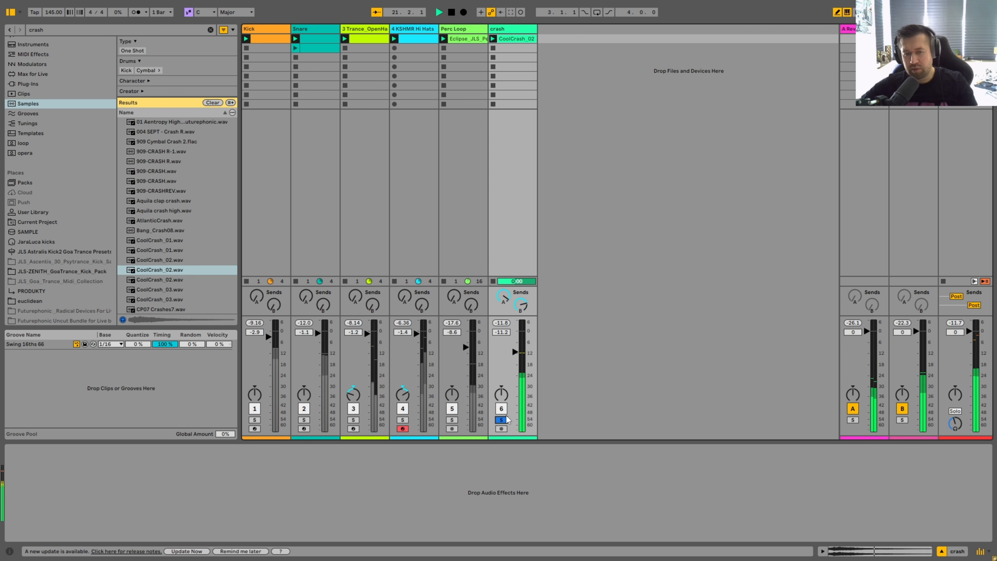
click(503, 420)
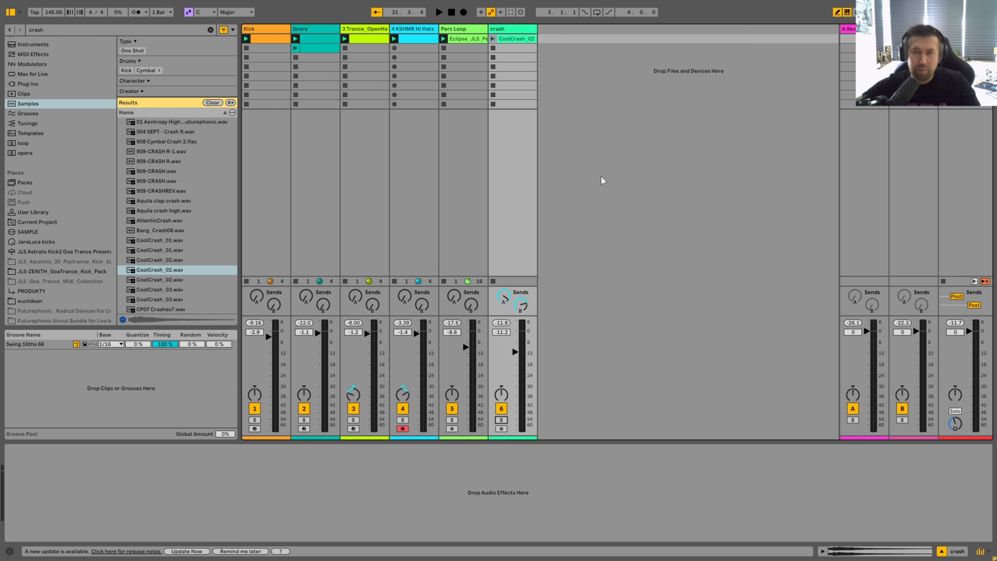
click(510, 31)
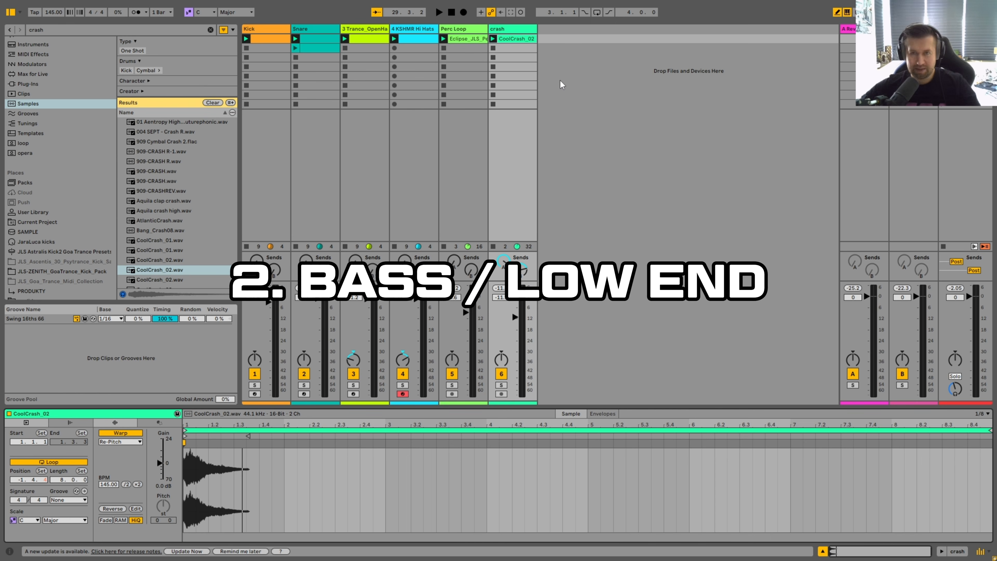
- Insert a new MIDI track directly after the Kick track
click(277, 29)
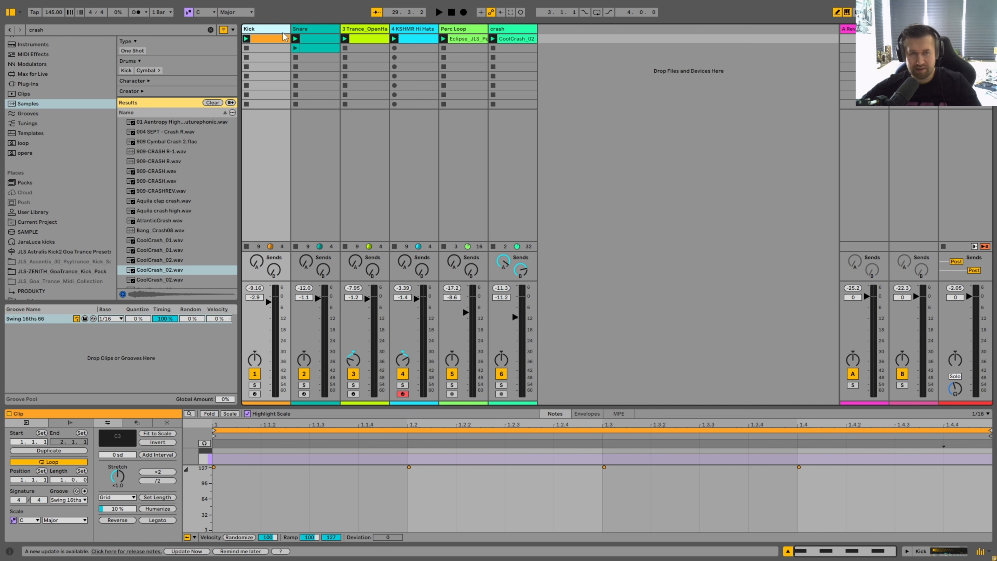
right_click(275, 34)
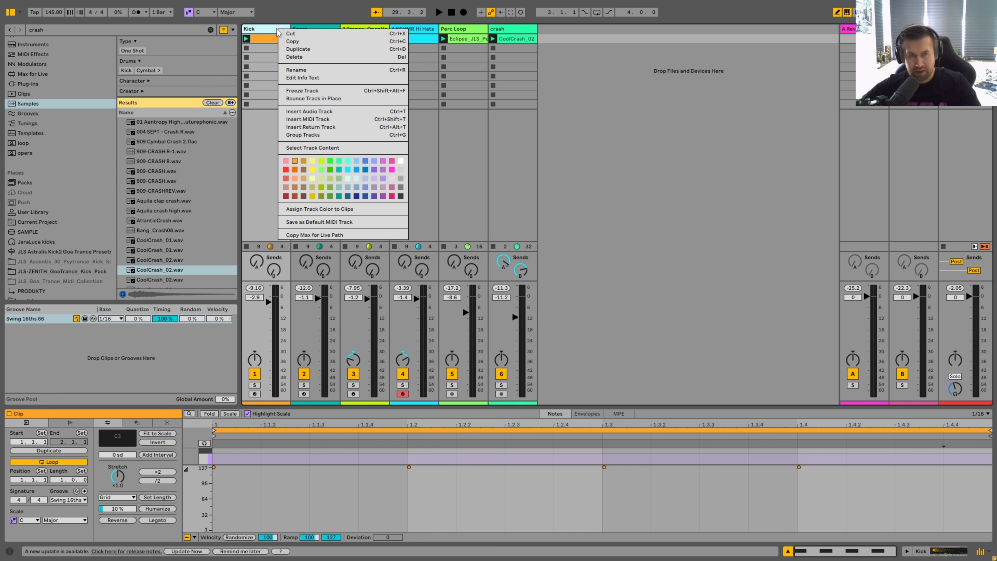
click(310, 123)
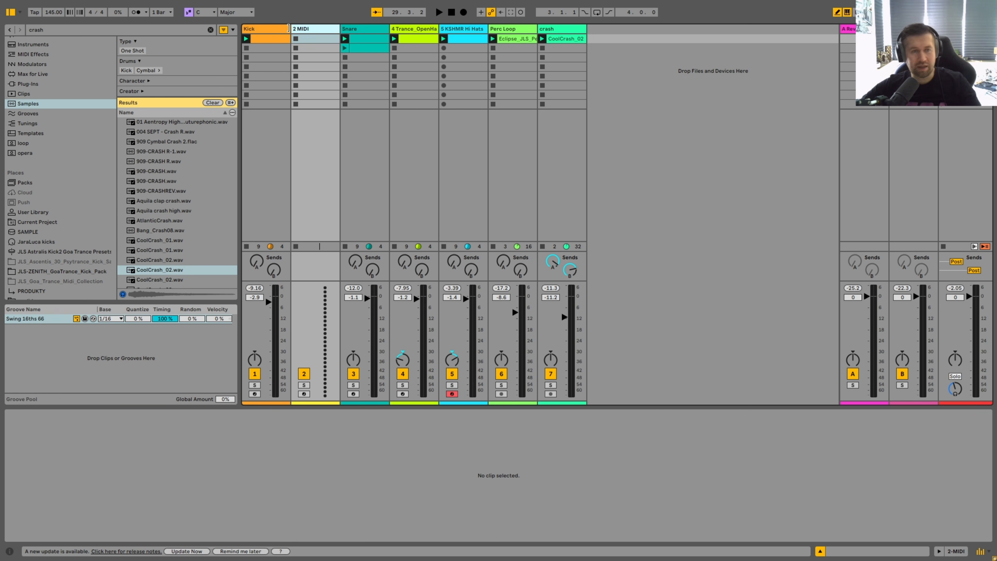
- Search the instruments for "op" and load Operator onto the empty MIDI track after Kick
key(ctrl+f)
text(op)
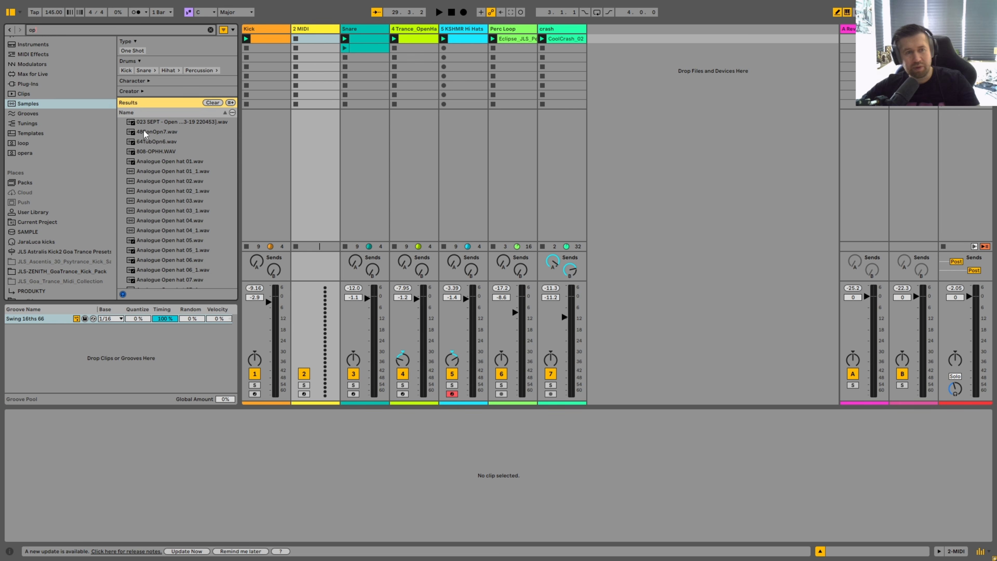
scroll(30, 114, up, 4)
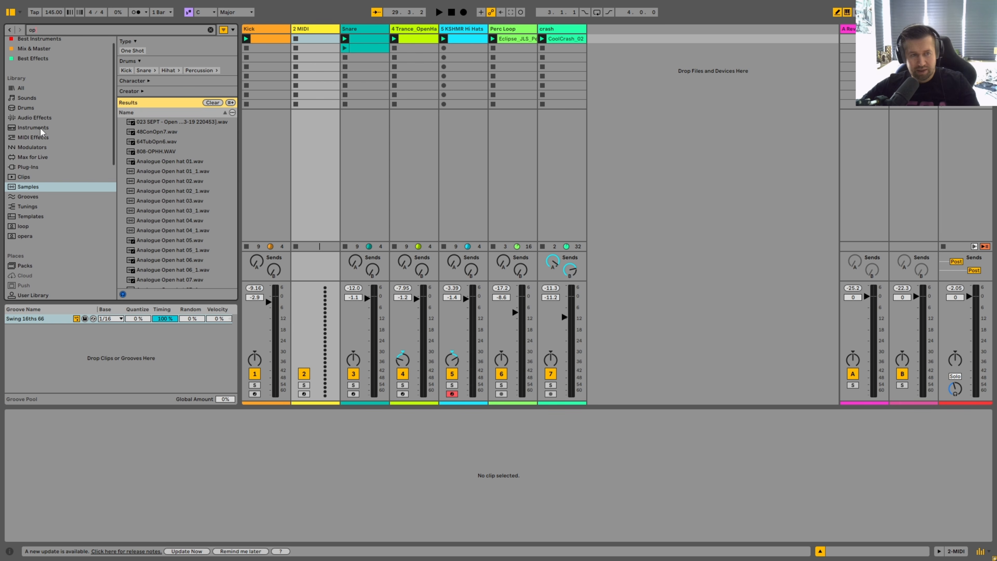
click(35, 128)
drag(149, 157, 314, 34)
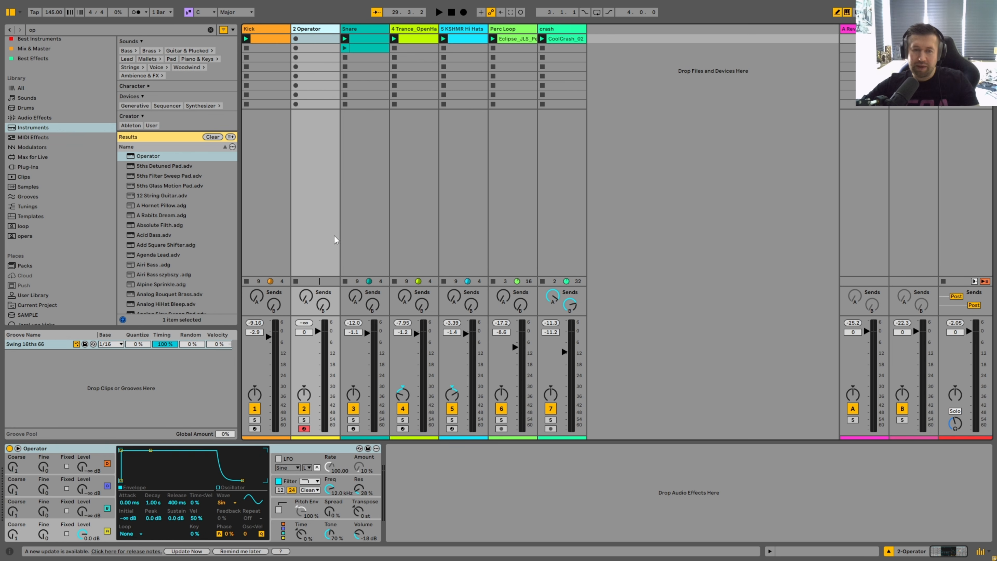
- Create a MIDI clip in the Operator track's first slot and draw three consecutive 1/16 C2 notes starting at 1.1.2
double_click(314, 39)
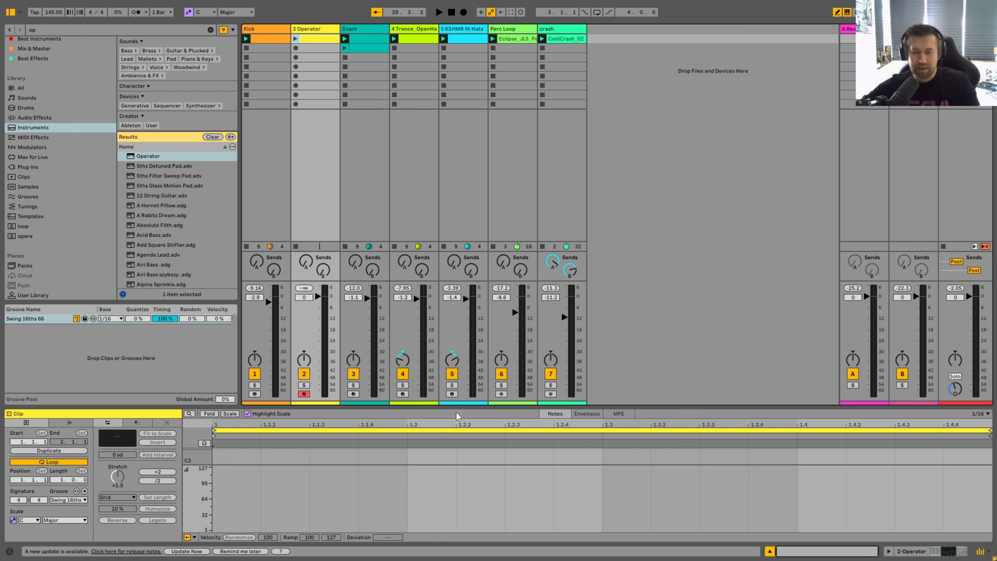
drag(458, 440, 457, 196)
mouse_move(187, 353)
mouse_down()
mouse_move(216, 354)
mouse_move(186, 368)
mouse_move(193, 356)
mouse_up()
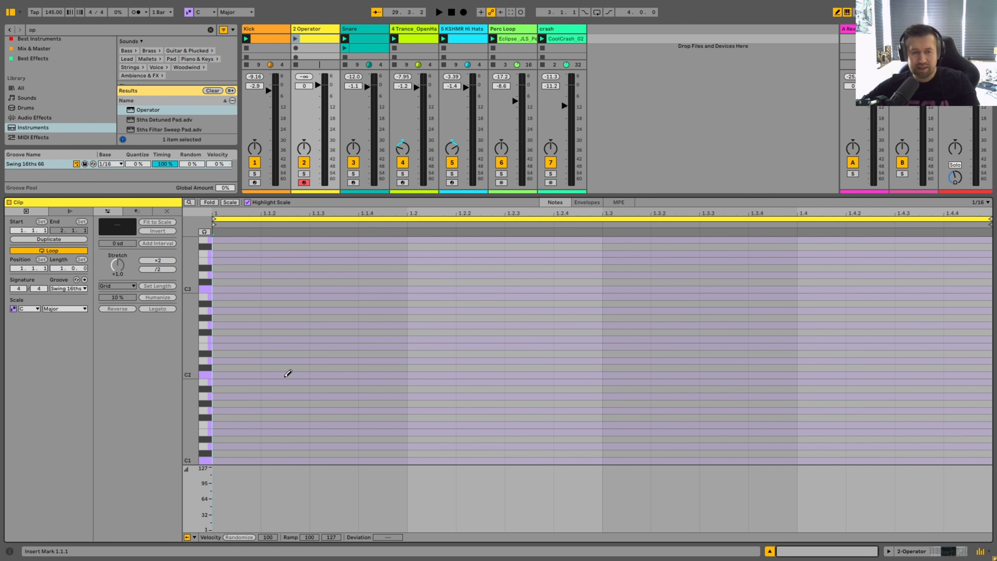
drag(285, 376, 380, 375)
right_click(379, 353)
click(410, 335)
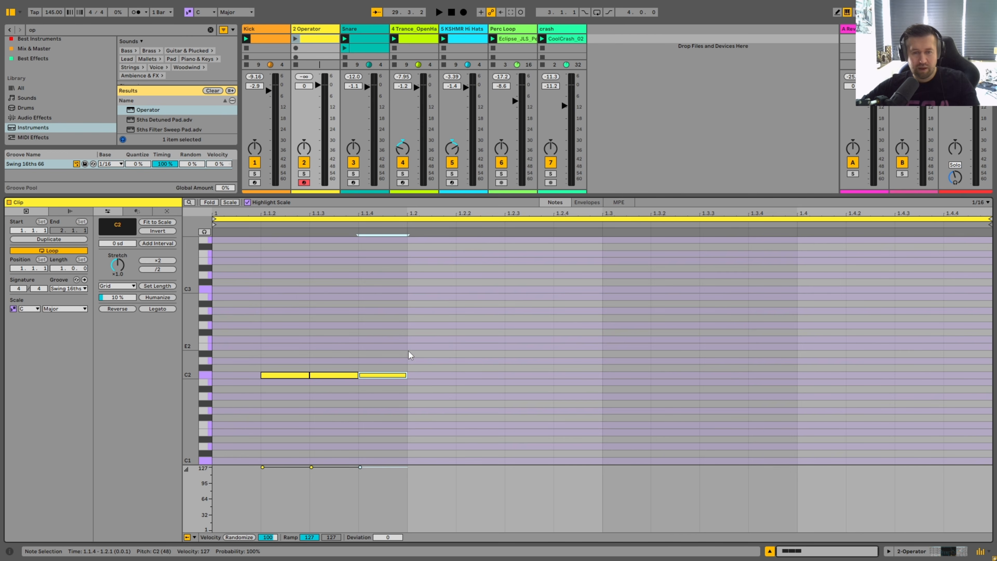
- Duplicate the three-note group across the remaining beats of the bar and transpose all notes to A1
drag(407, 336, 208, 418)
key(ctrl+d)
key(ctrl+d)
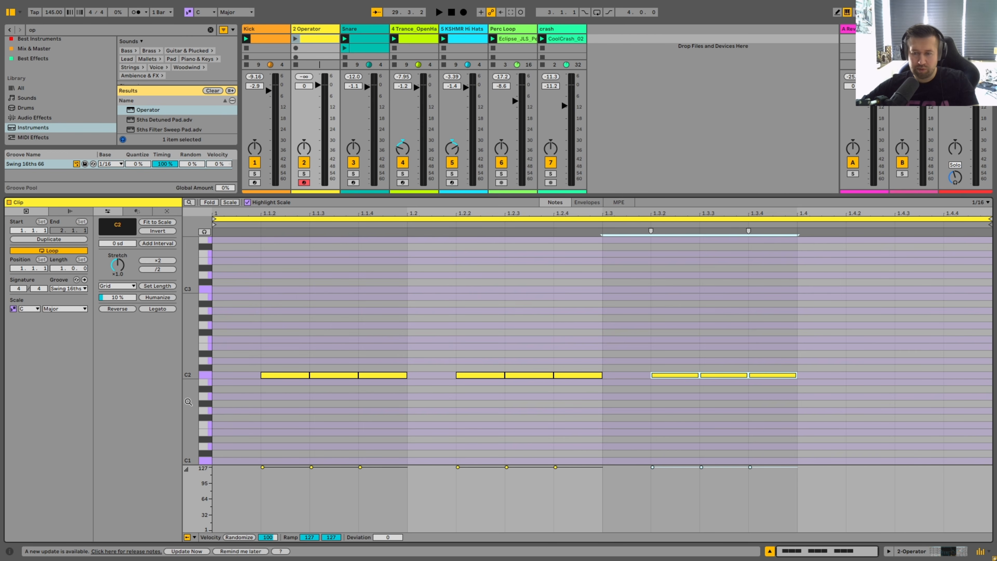
key(ctrl+d)
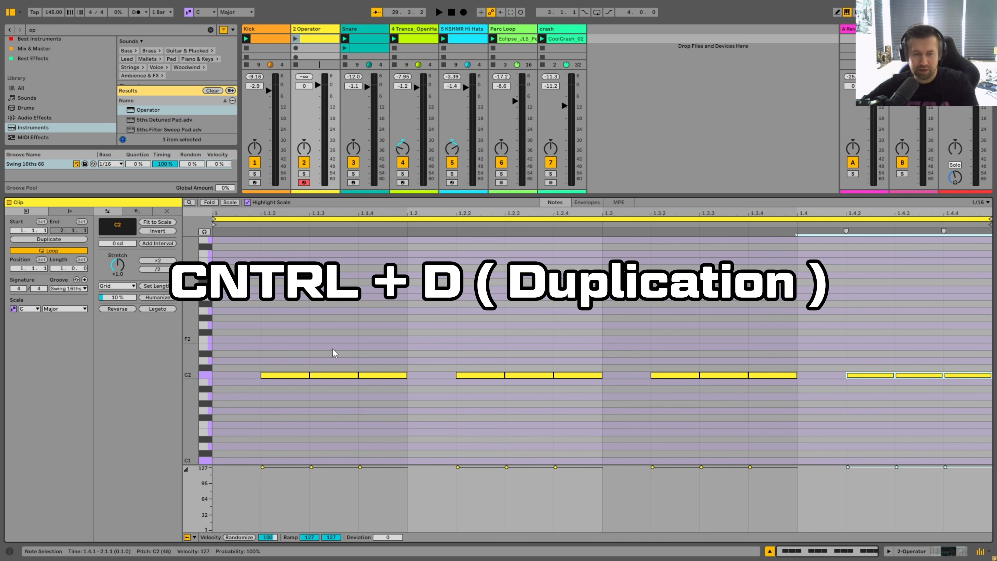
drag(261, 349, 993, 398)
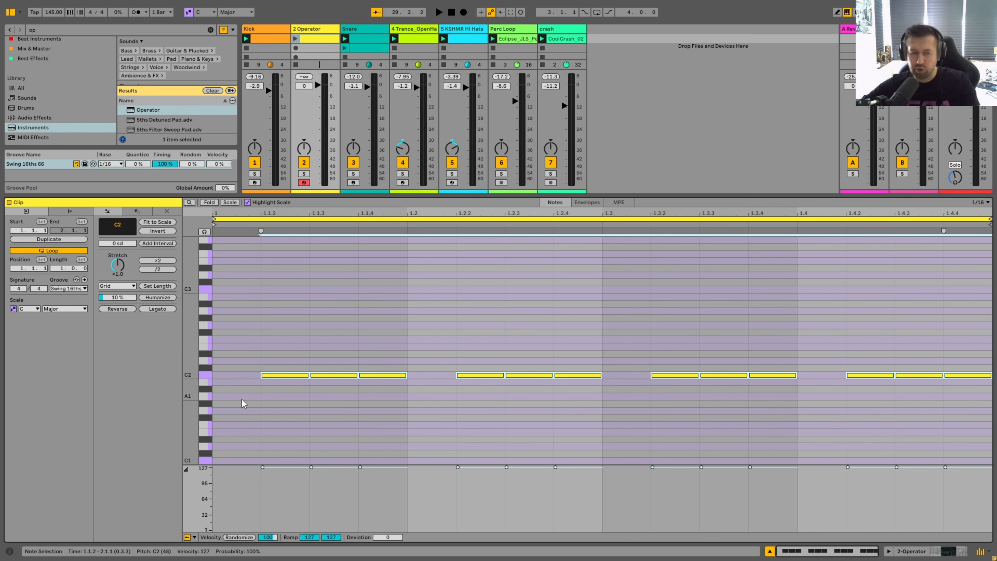
drag(294, 378, 295, 396)
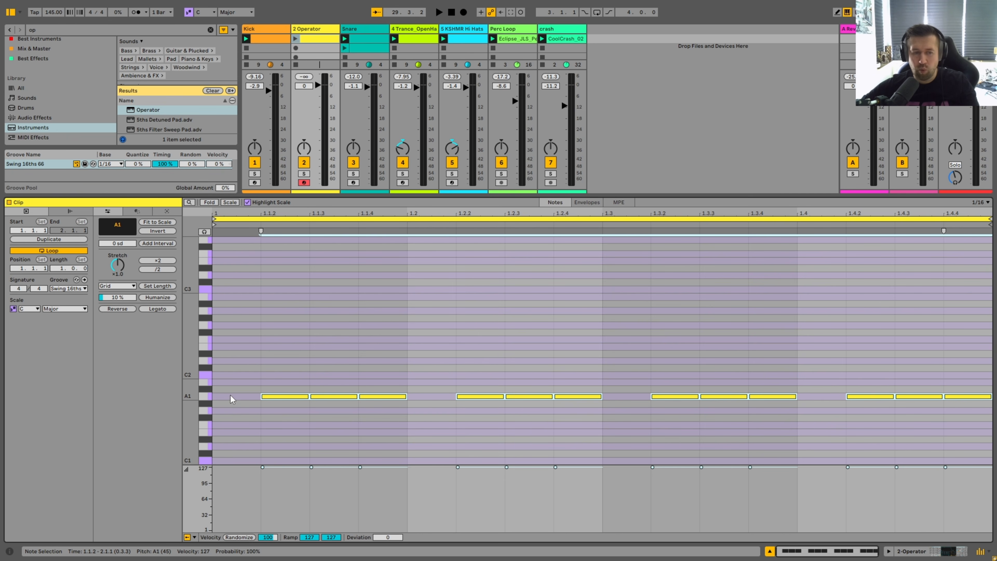
- Solo the Operator track and launch its clip
click(310, 30)
click(303, 174)
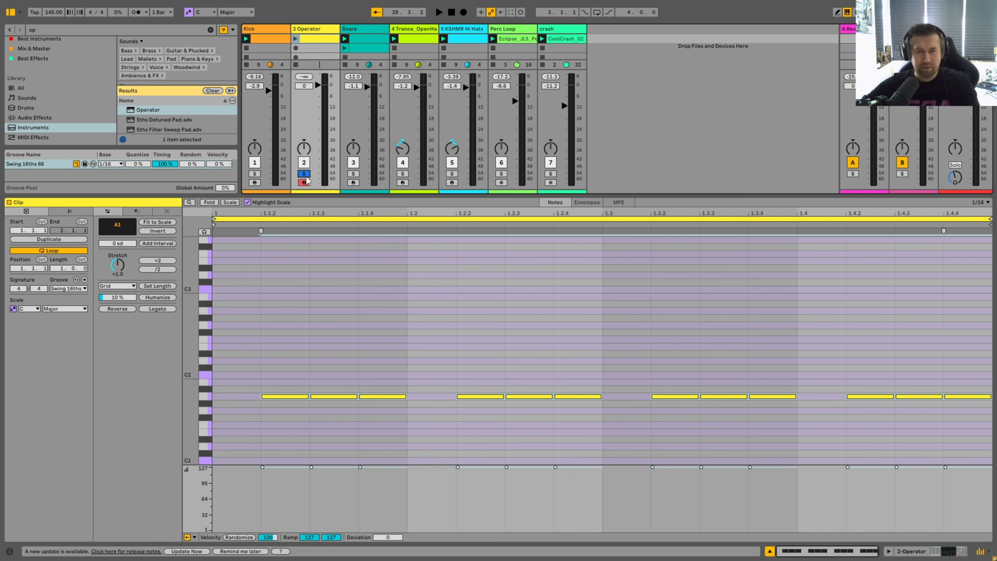
click(298, 40)
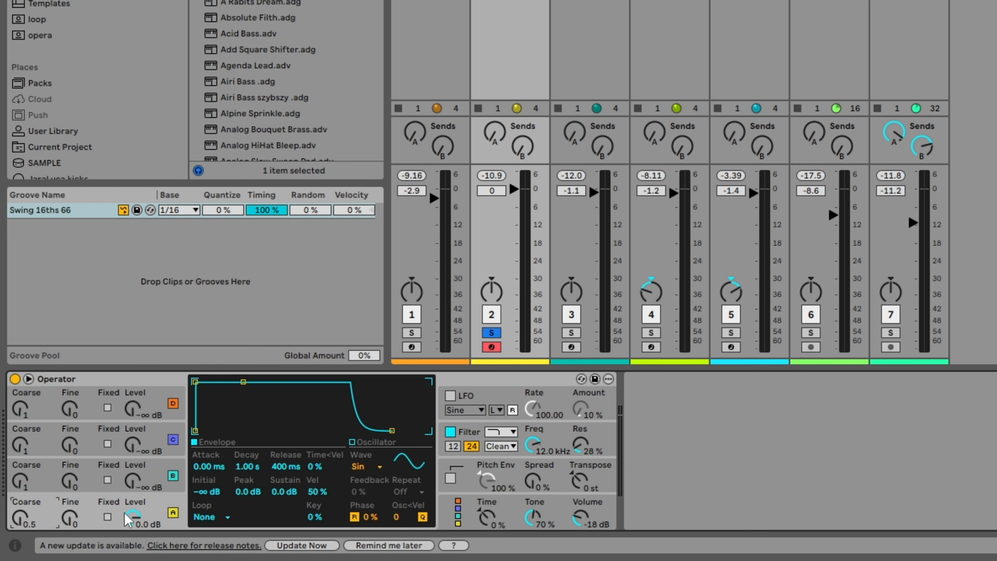
- Switch off Operator's oscillators B, C and D
click(174, 474)
click(174, 439)
click(173, 403)
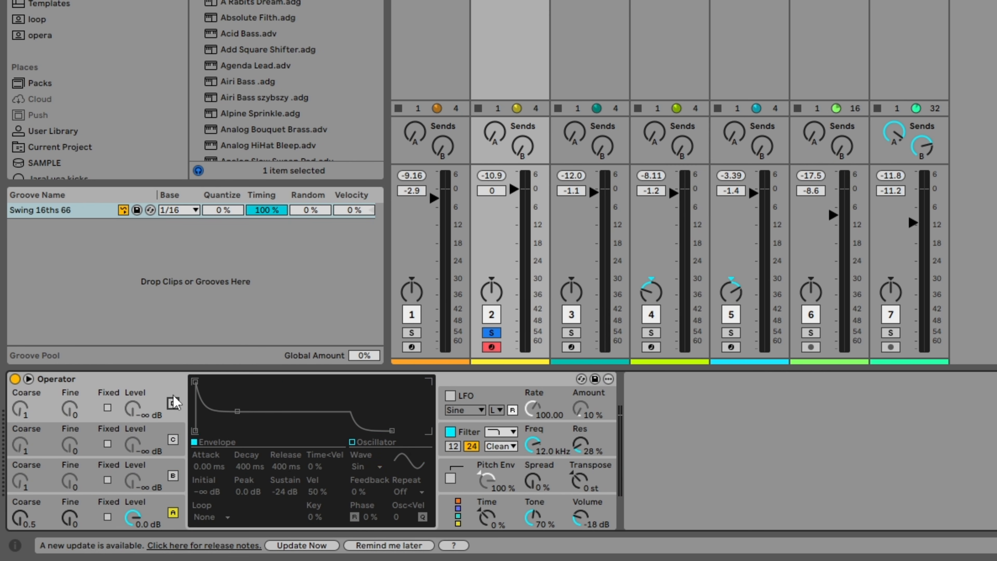
- Set oscillator A's Coarse to 0.5 and shape its envelope with a 638 ms decay and -inf dB sustain
click(46, 521)
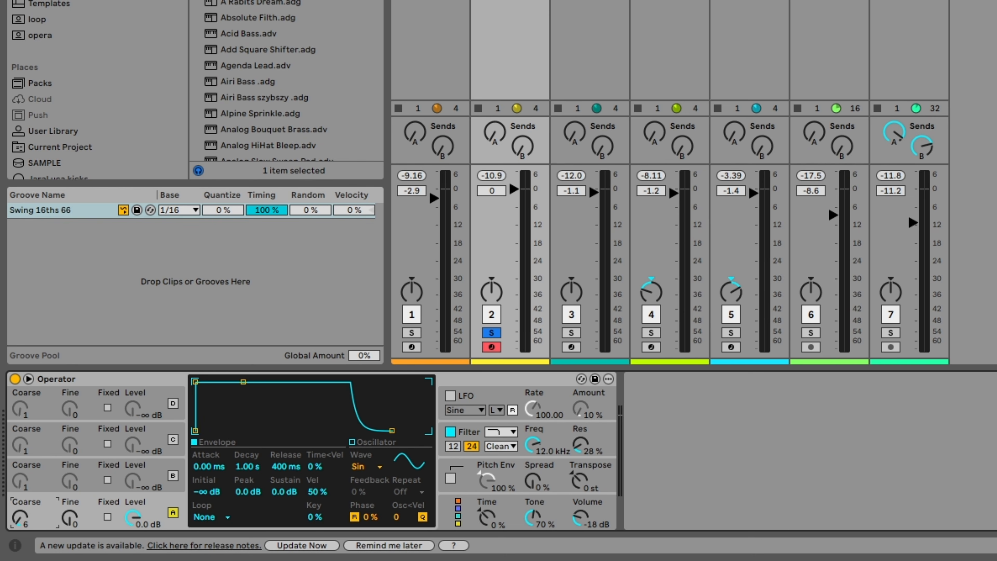
drag(46, 521, 45, 533)
drag(243, 382, 241, 430)
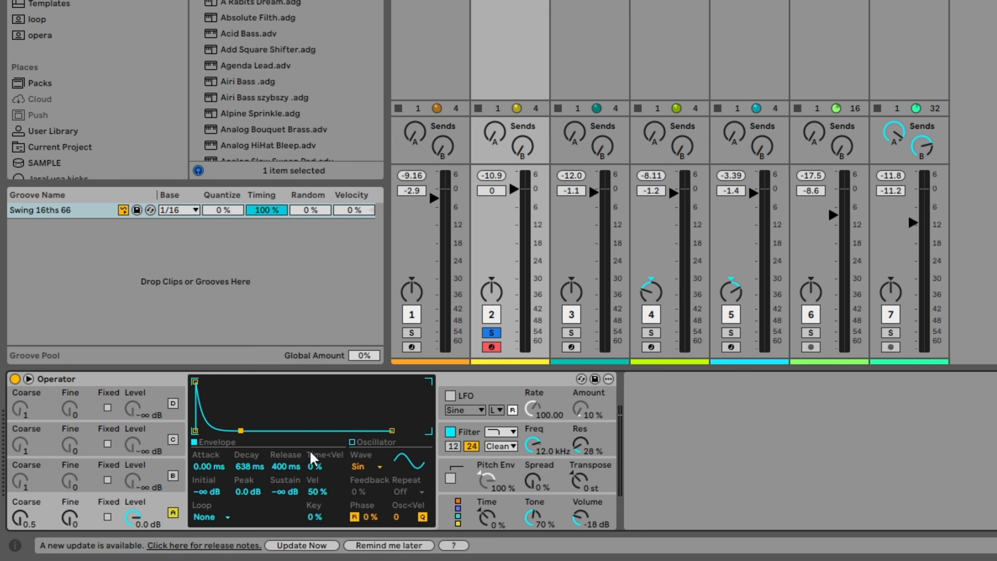
- Set Operator's filter to low-pass at 161 Hz with 20% resonance and 67% envelope amount, and play the bass
click(471, 437)
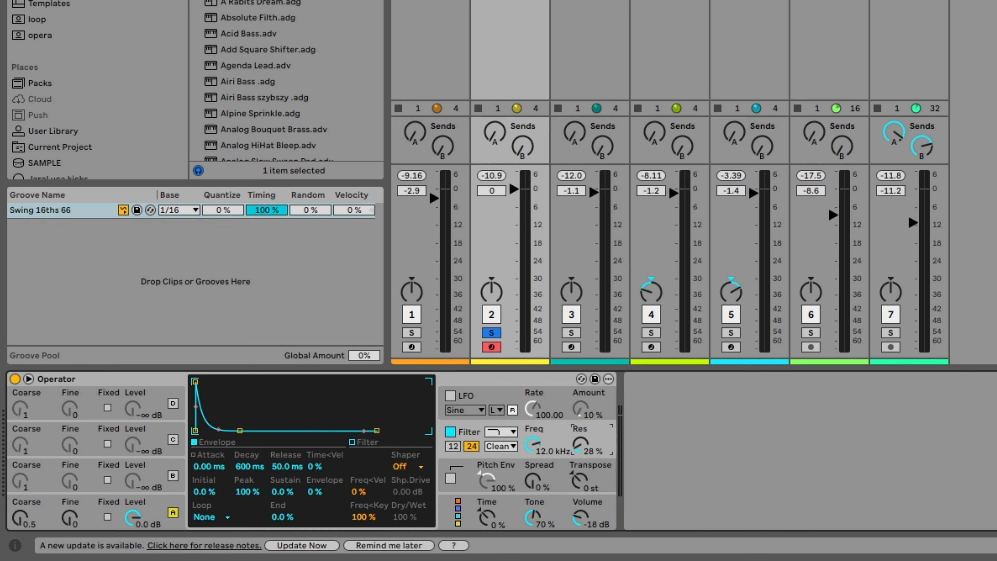
drag(533, 443, 533, 518)
click(511, 433)
click(512, 443)
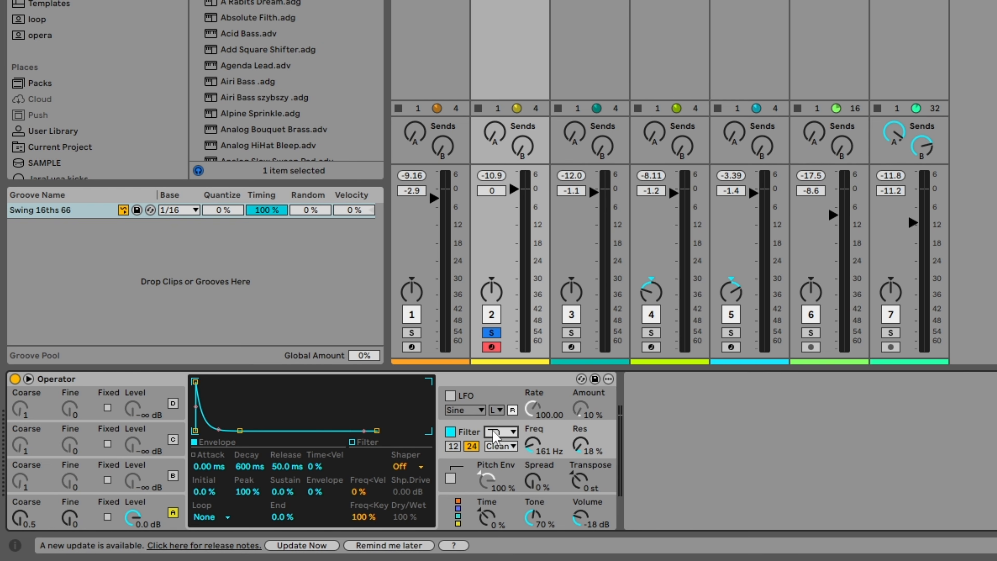
click(506, 432)
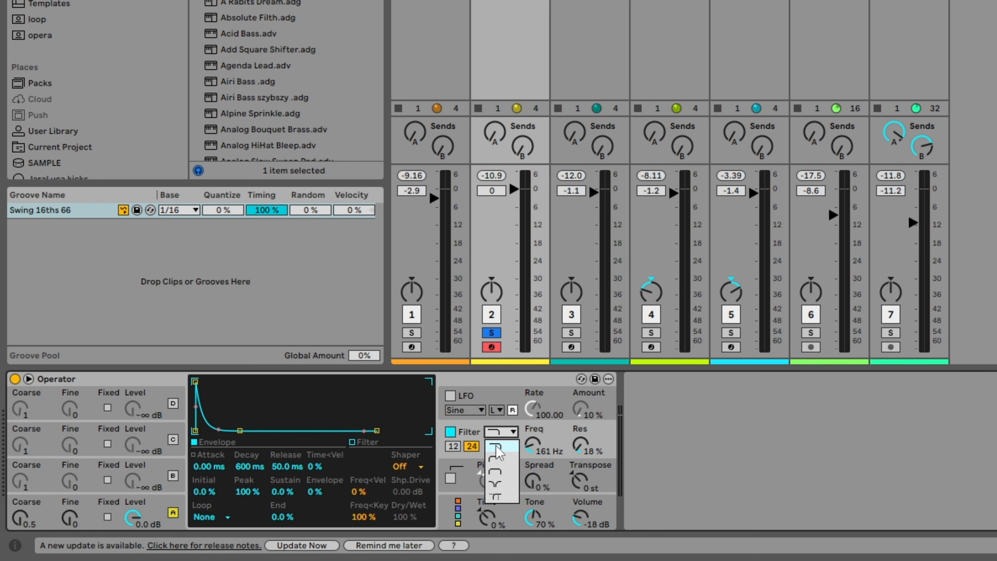
click(506, 446)
click(508, 433)
click(507, 444)
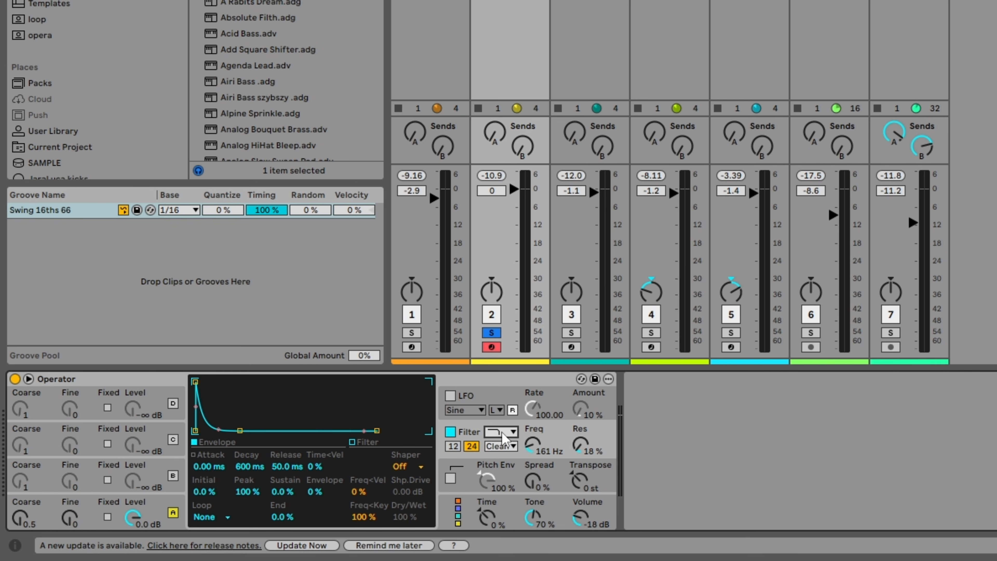
click(579, 450)
key(space)
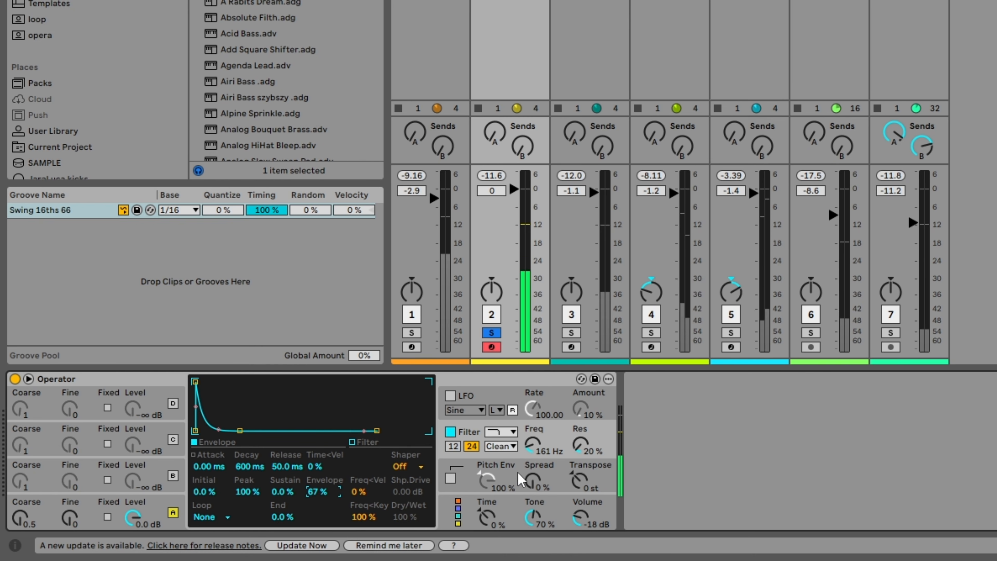
- Change oscillator A's waveform to Saw D
click(178, 504)
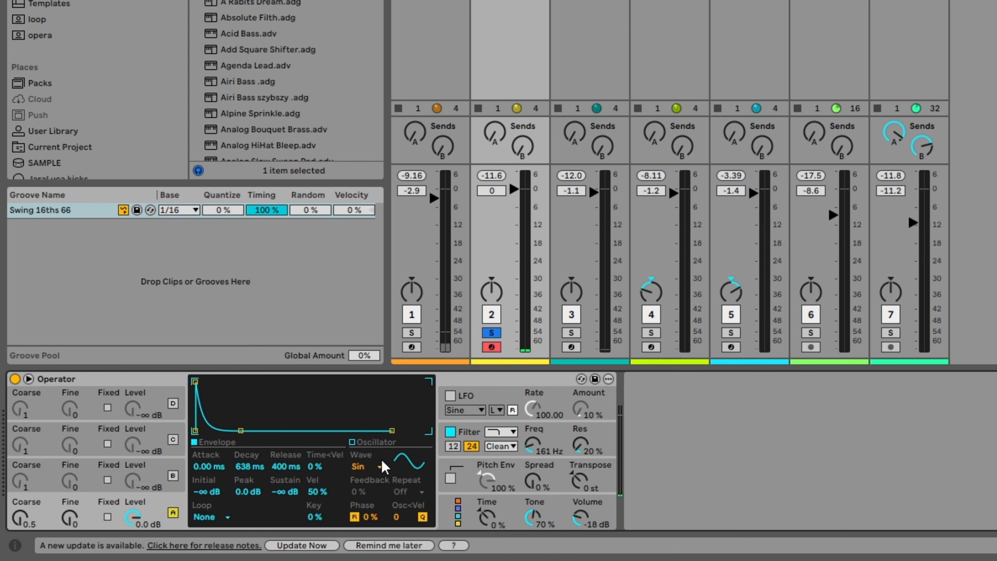
click(367, 466)
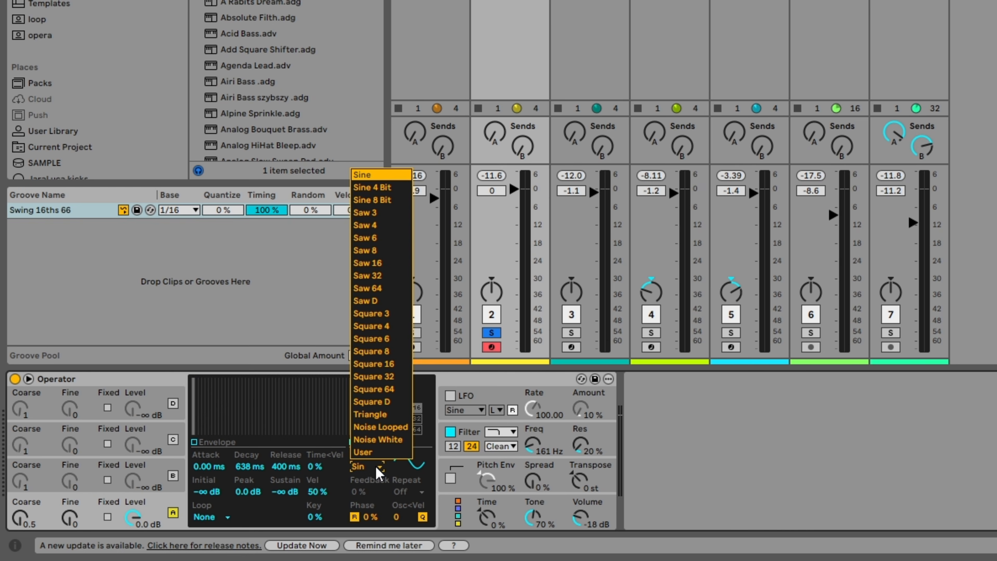
click(378, 305)
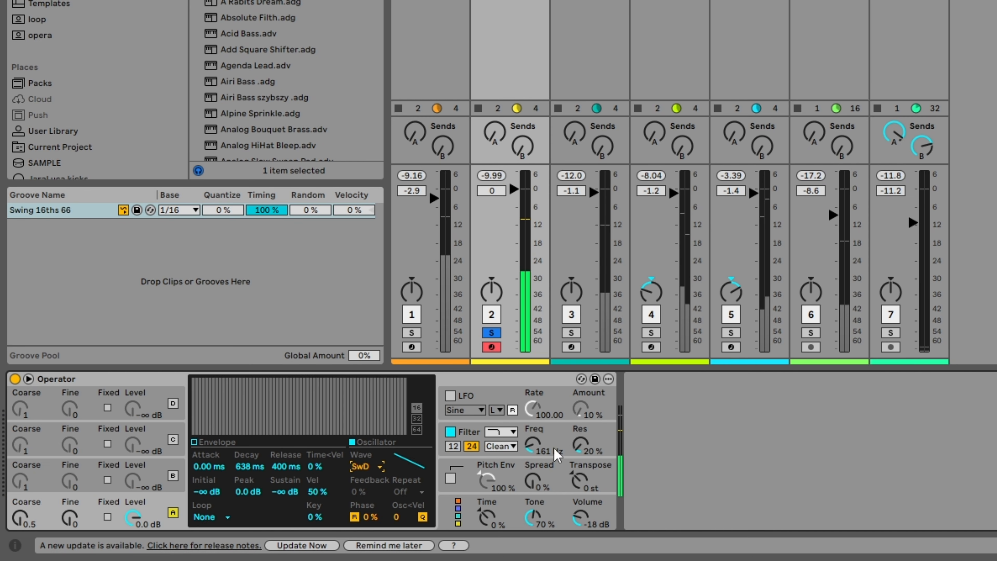
- Set the filter envelope's decay to 1.15 s and the filter resonance to 29% while checking the bass
click(468, 432)
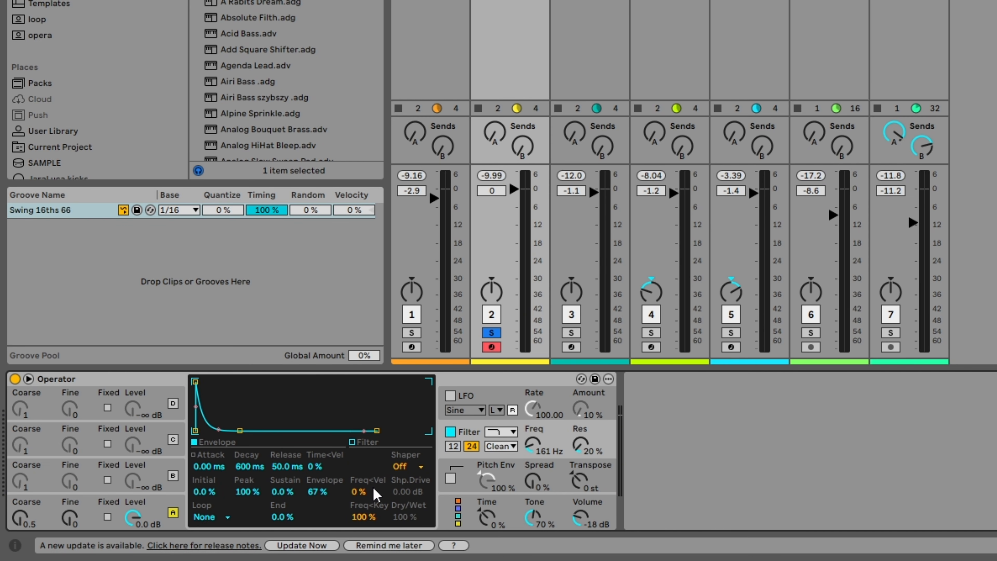
key(space)
drag(256, 478, 251, 457)
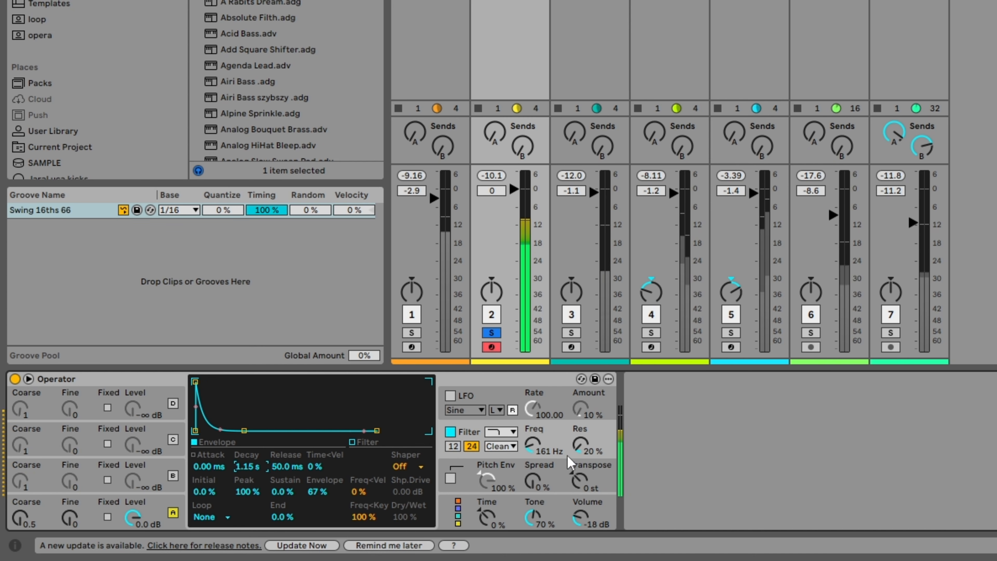
drag(583, 448, 583, 435)
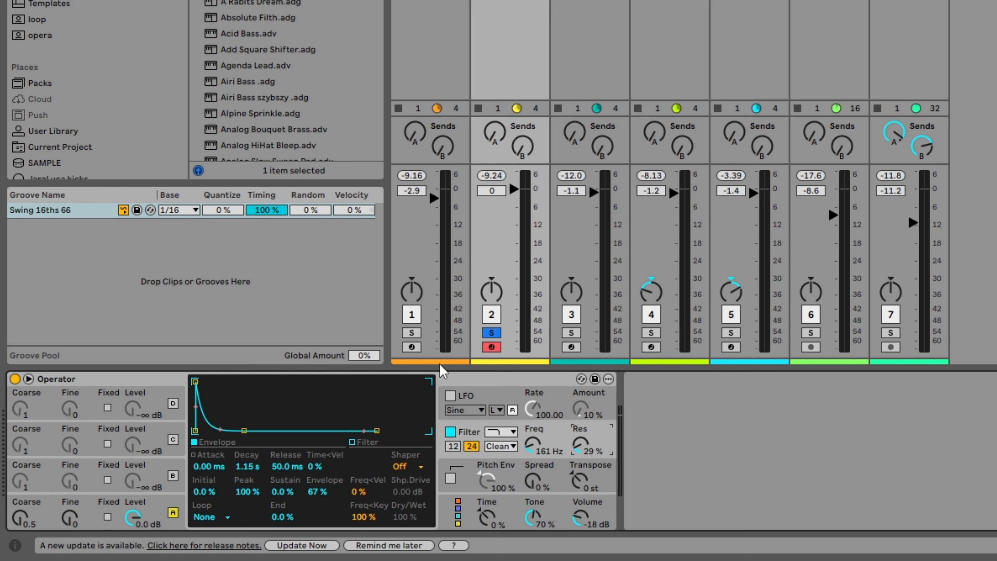
- Play the bass soloed with the Kick, clear the solos, and lower the Operator track's volume to -0.4 dB
click(412, 332)
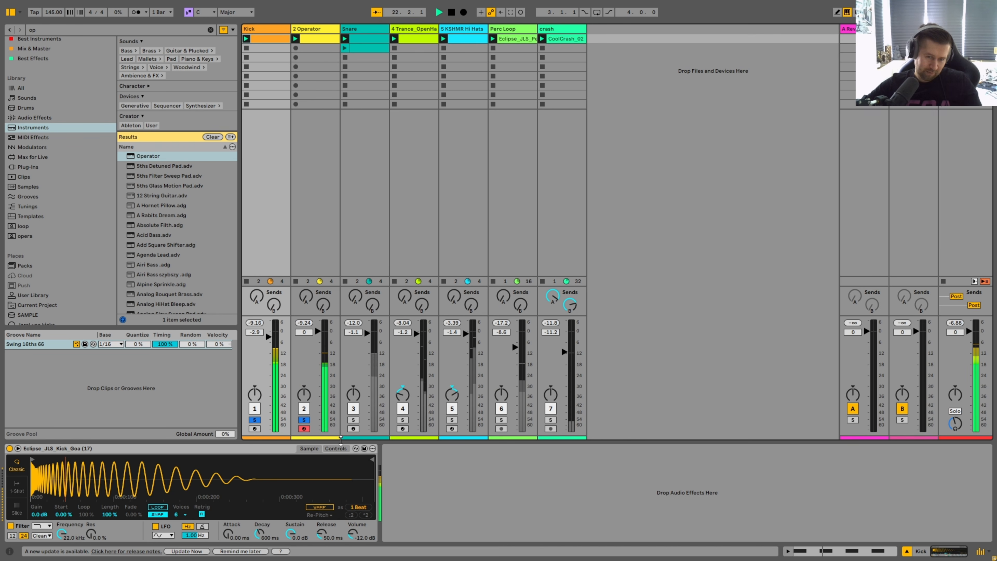
click(303, 420)
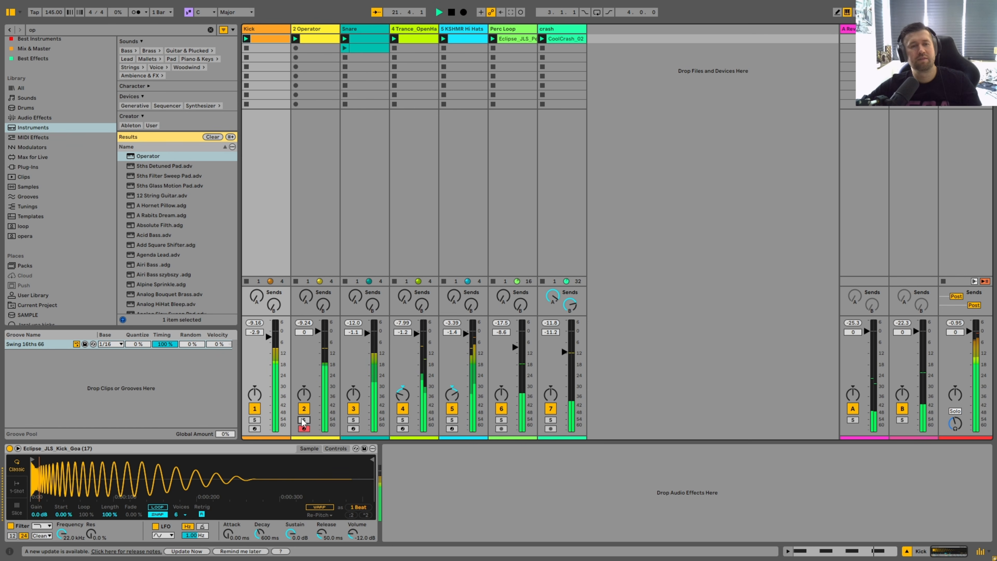
drag(319, 332, 319, 334)
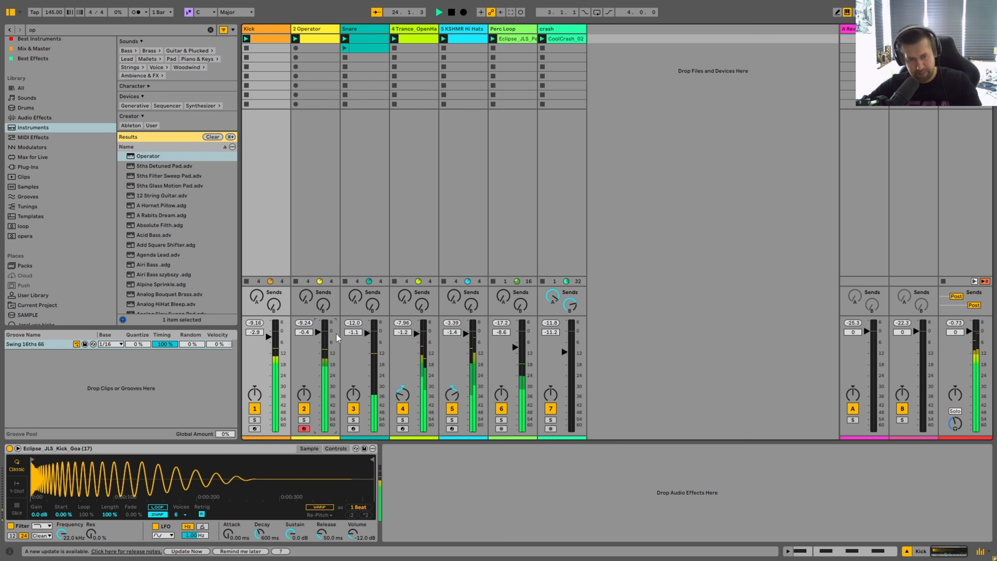
- Open the Operator clip and raise the notes at 1.1.3 and 1.2.4 by an octave to A2
double_click(315, 42)
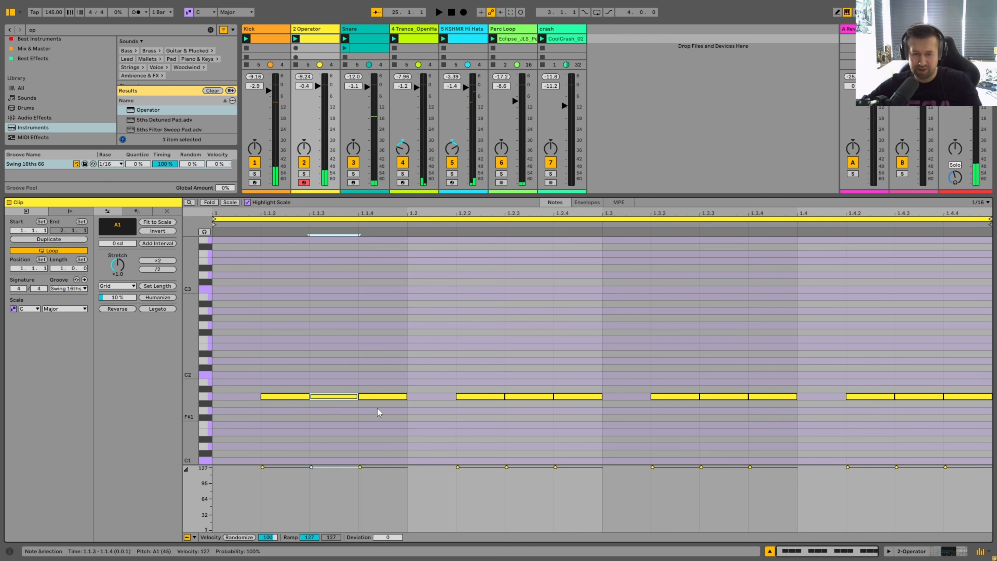
click(847, 339)
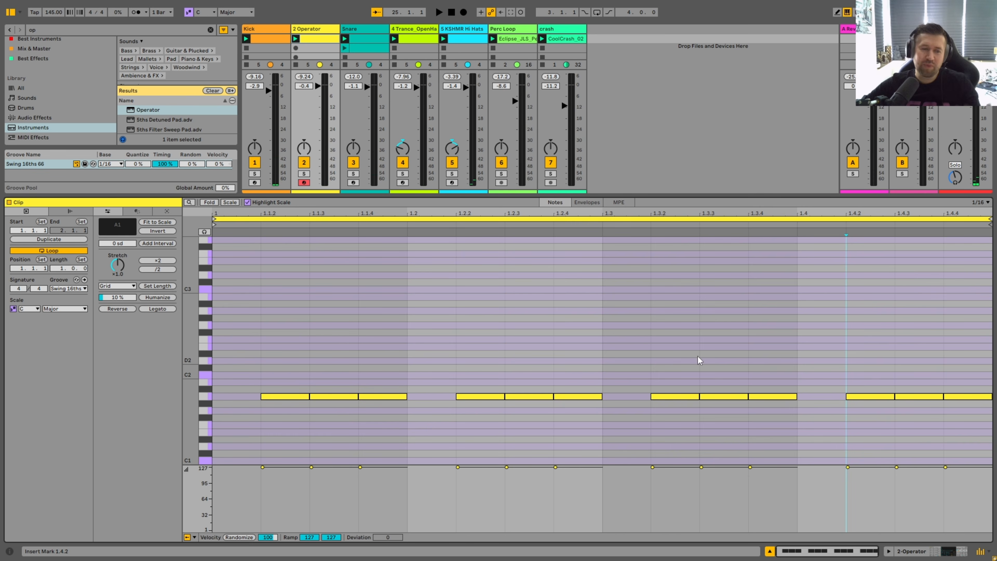
drag(399, 337, 337, 463)
drag(488, 477, 993, 484)
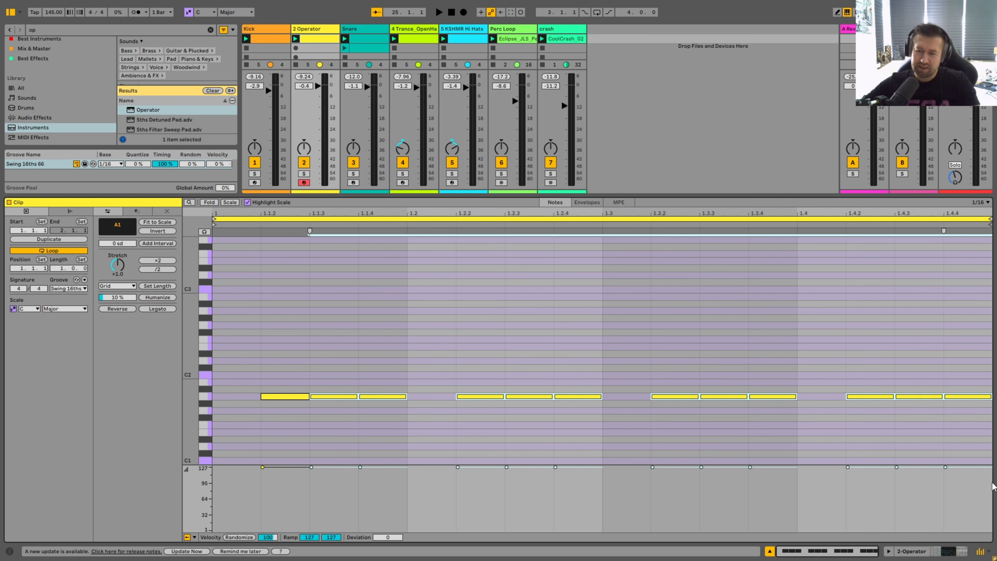
click(684, 344)
mouse_move(220, 335)
mouse_down()
mouse_move(629, 467)
mouse_move(983, 467)
mouse_up()
click(897, 339)
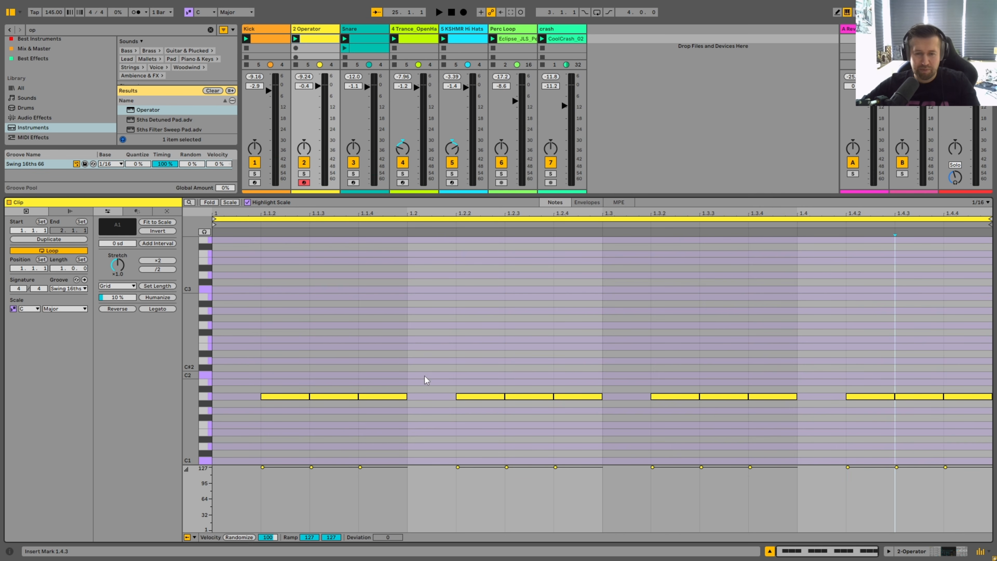
click(334, 397)
key(shift+Up)
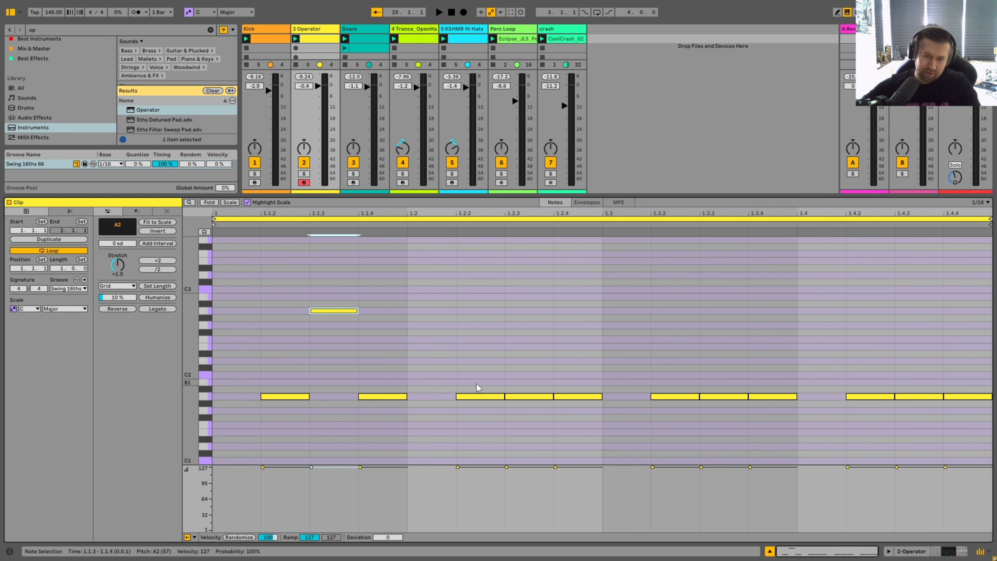
click(573, 397)
key(shift+Up)
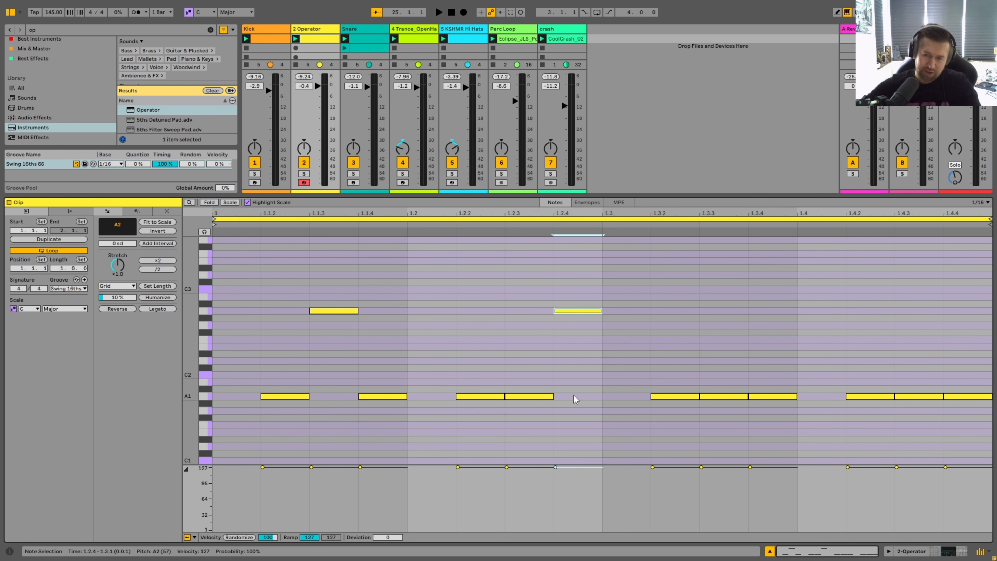
- Lower the two A2 notes at 1.1.3 and 1.2.4 by an octave to A1
drag(333, 287, 659, 333)
drag(191, 314, 205, 314)
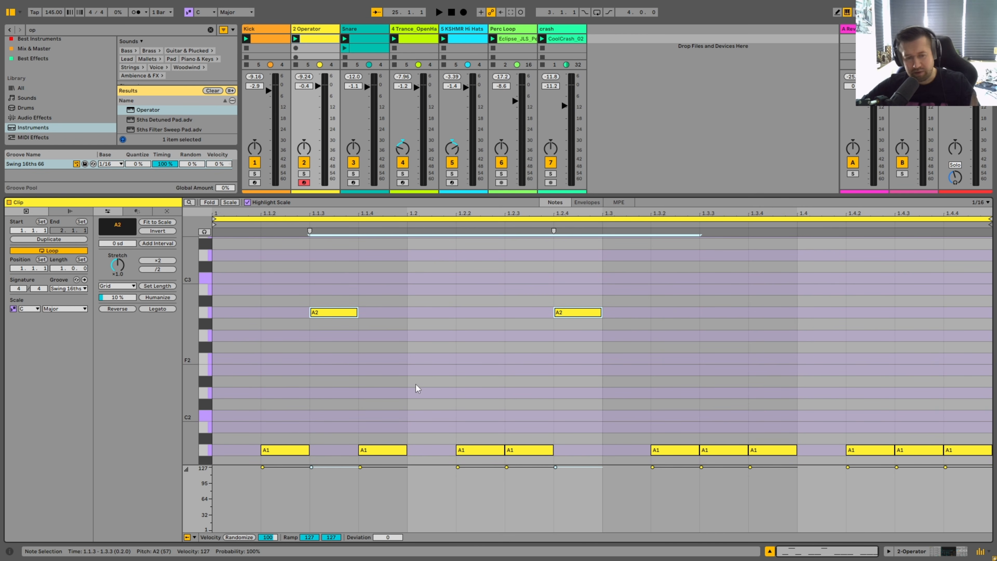
key(shift+Down)
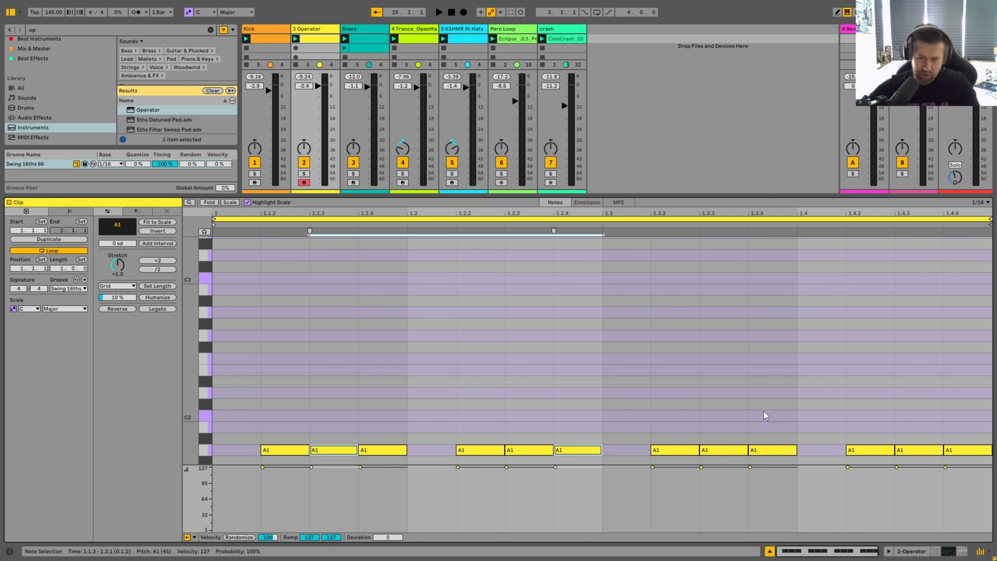
- Raise the notes at 1.1.3 and 1.2.4 one at a time by an octave to A2
click(330, 451)
scroll(550, 412, down, 5)
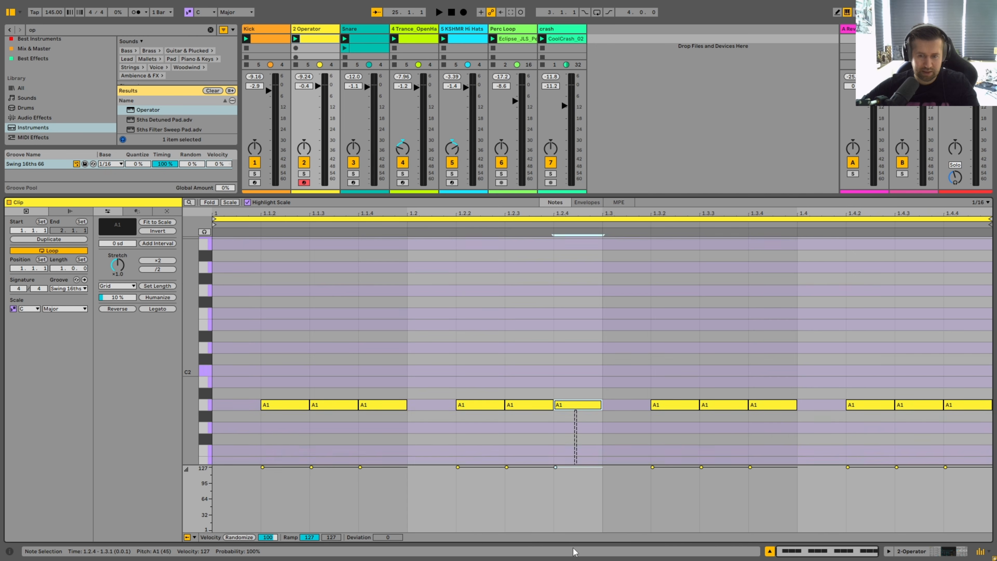
scroll(499, 323, up, 2)
scroll(365, 324, up, 3)
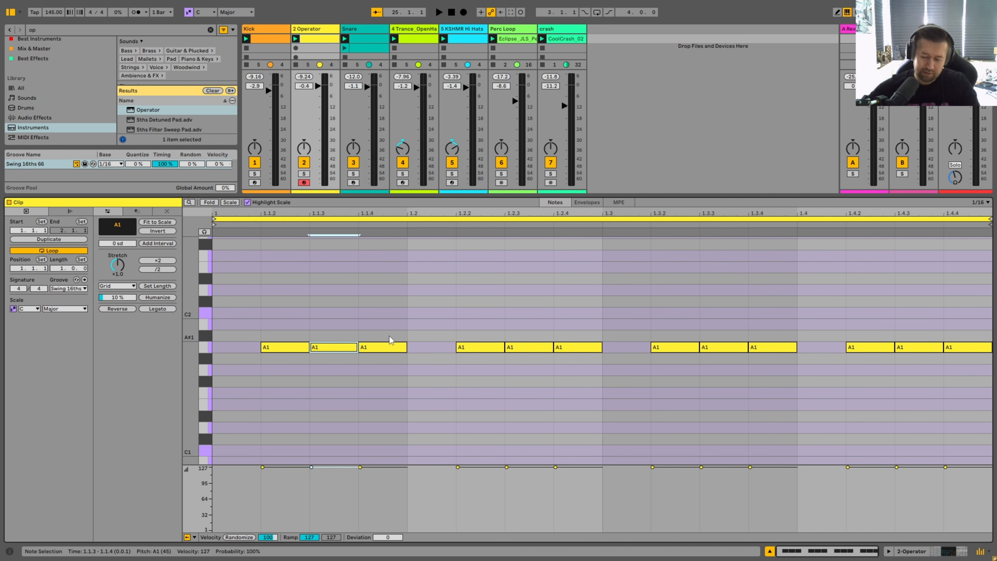
key(shift+Up)
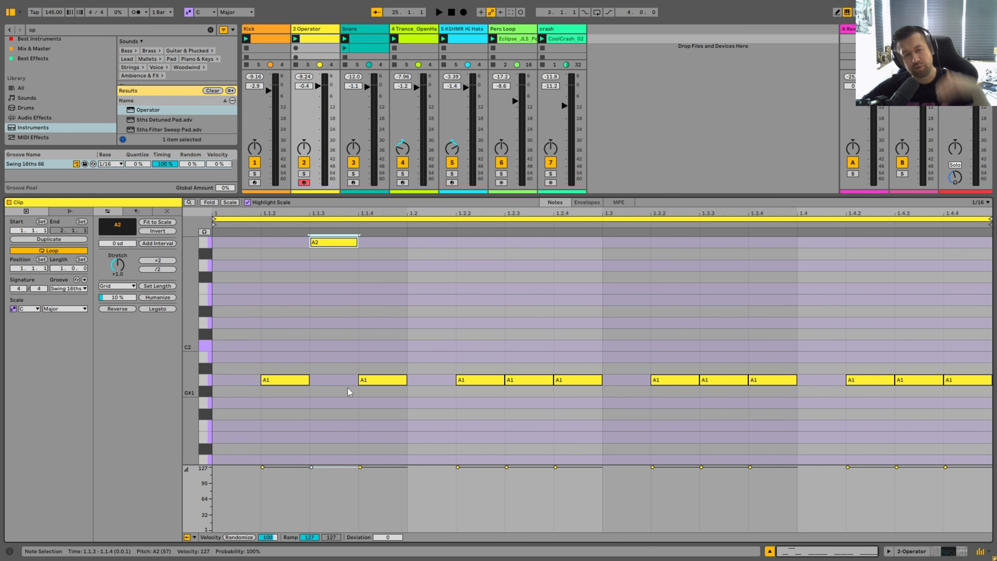
click(570, 379)
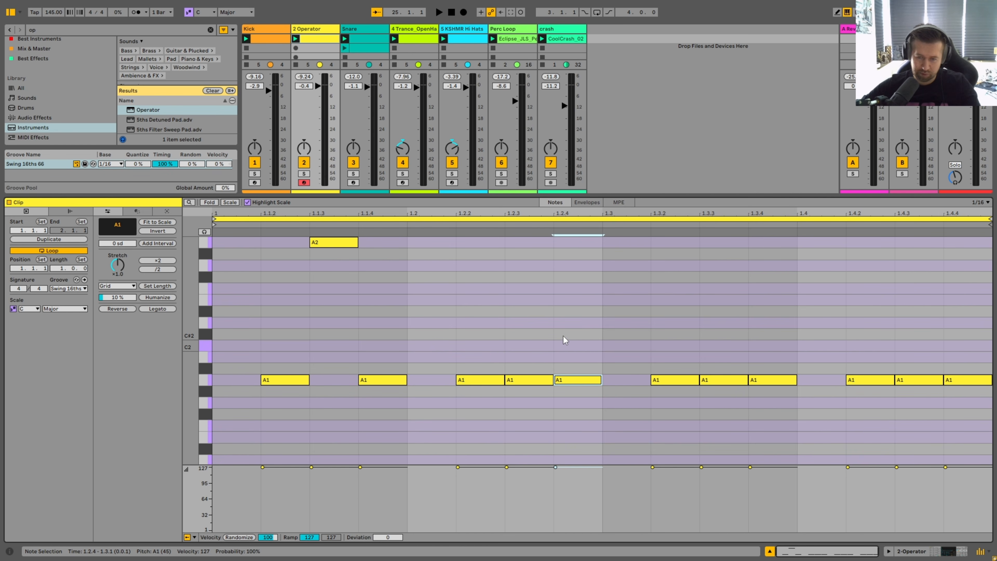
key(shift+Up)
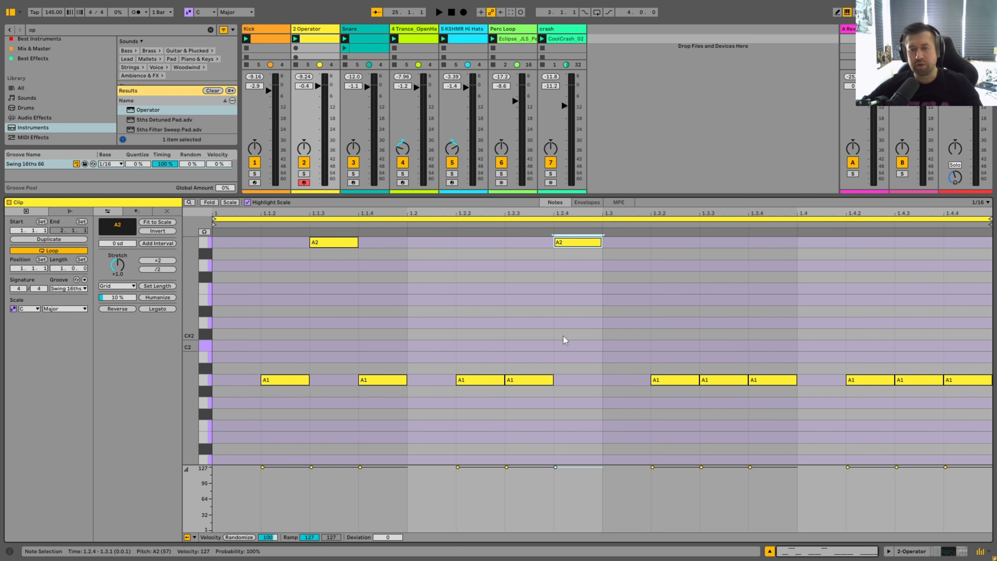
- Raise the bass notes at 1.3.3 and 1.4.4 by an octave to A2
click(726, 380)
key(shift+Up)
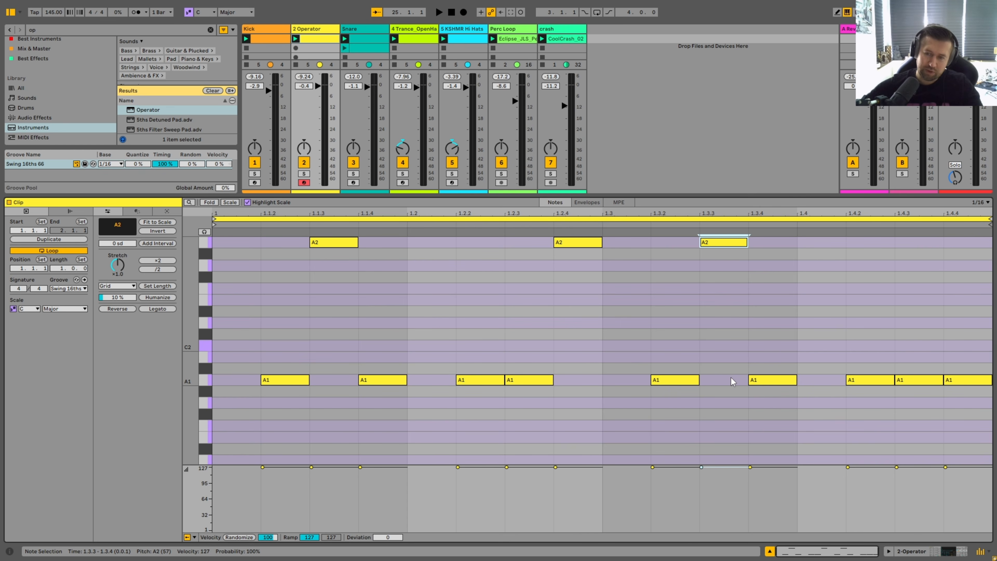
click(959, 380)
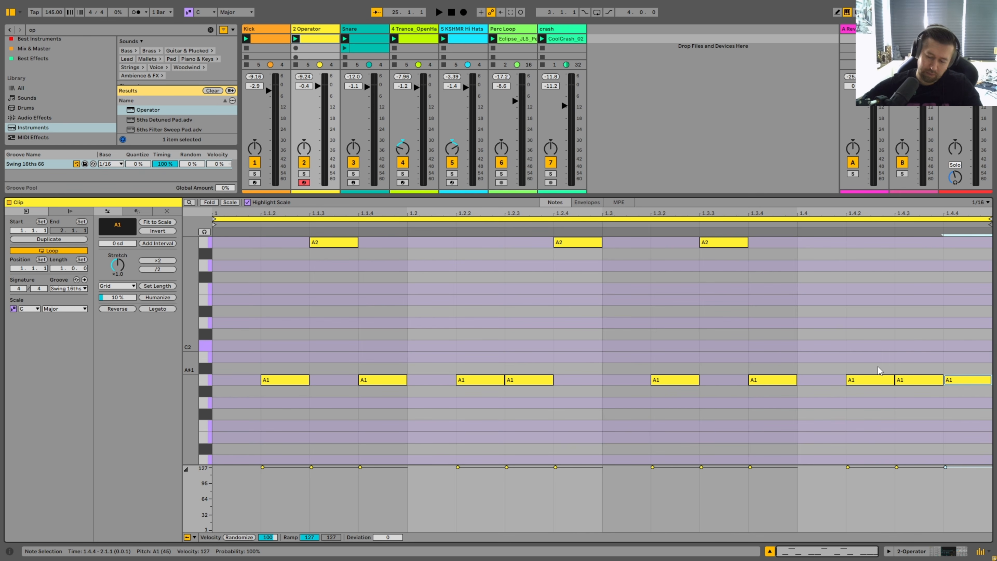
key(shift+Up)
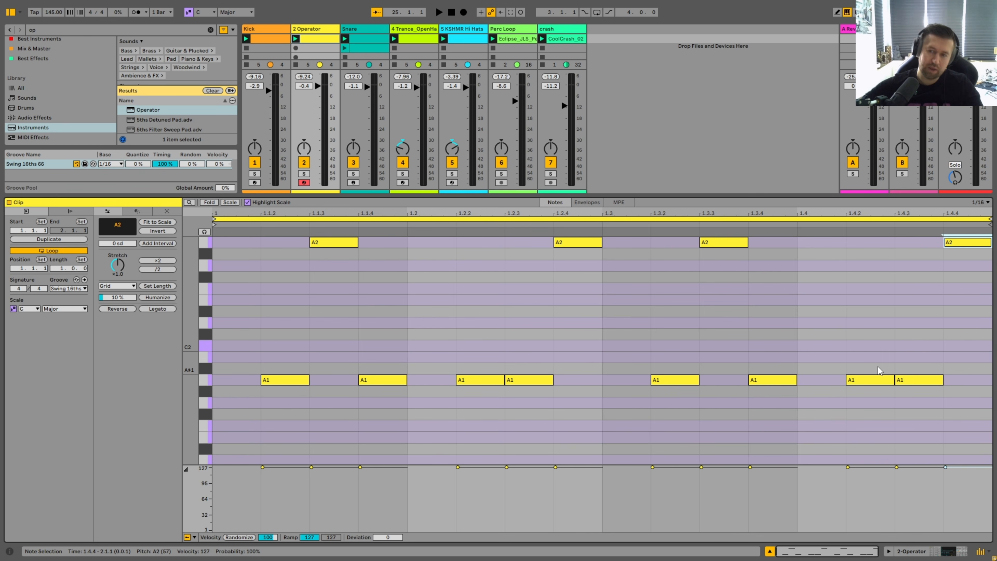
- Play the full beat and lower the open-hat track's volume to -4.4 dB and the KSHMR Hi Hats track's to -6.0 dB
click(295, 39)
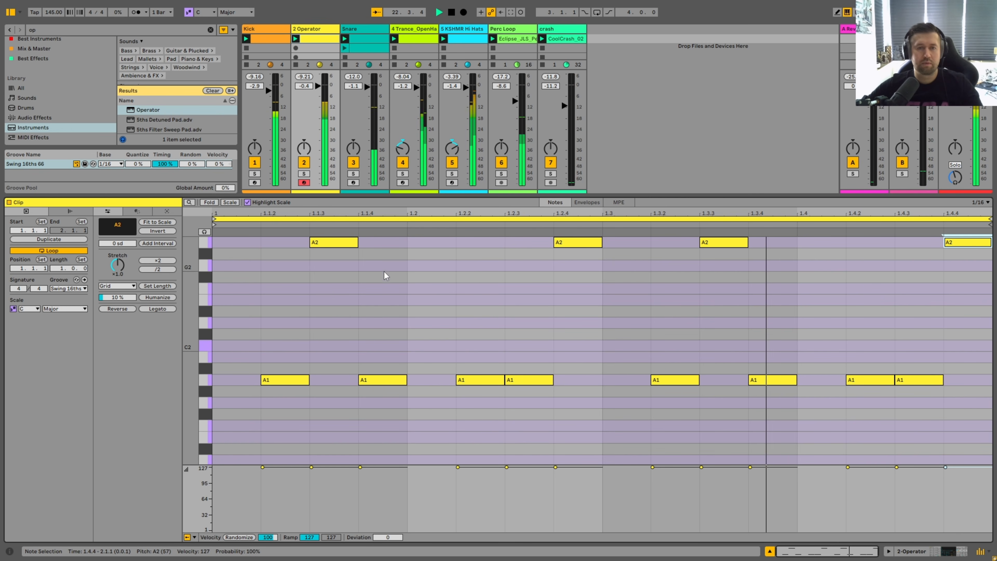
drag(413, 198, 392, 459)
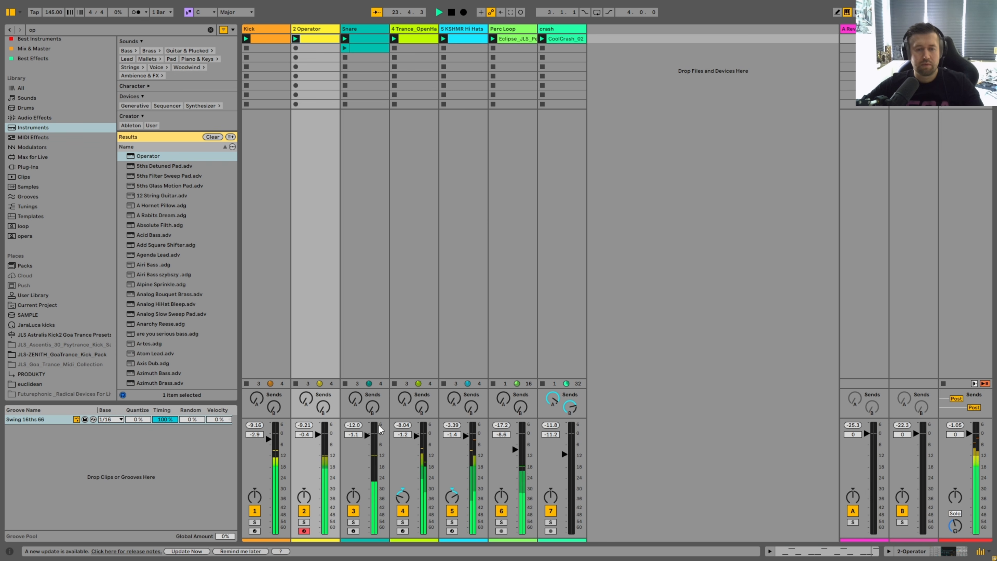
key(space)
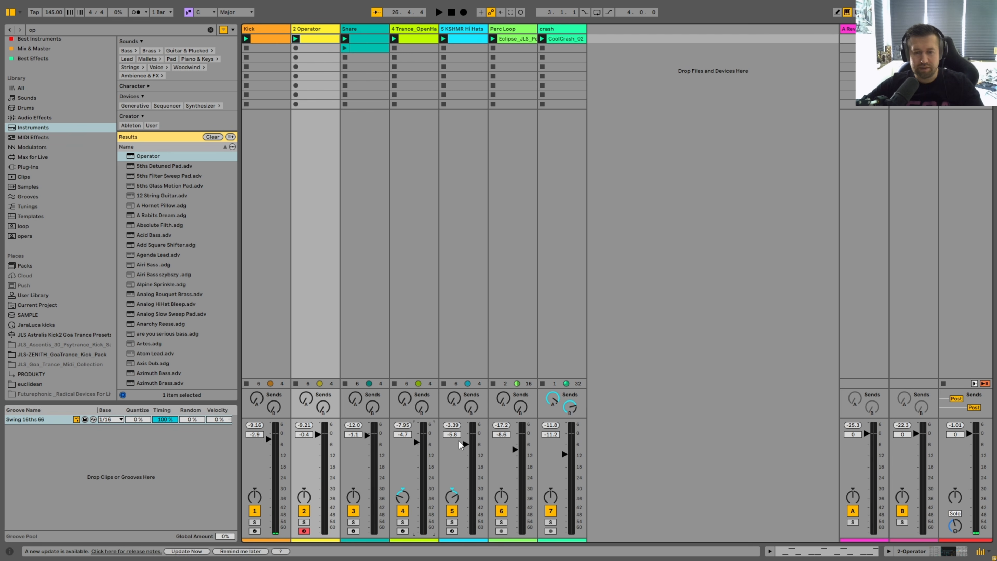
key(space)
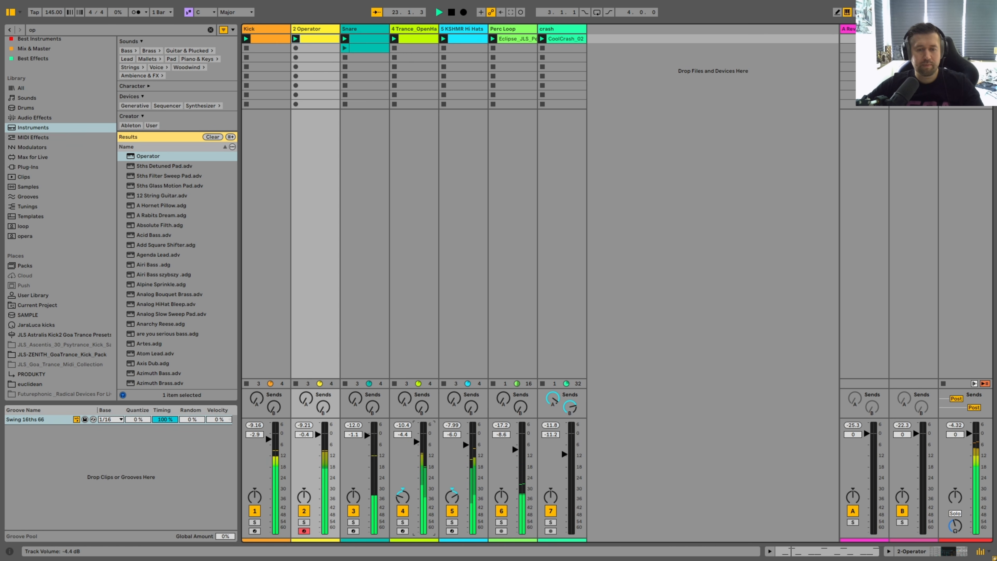
- Open the Operator device, set its Spread to 22%, and play the loop to hear the wider bass
double_click(316, 29)
key(space)
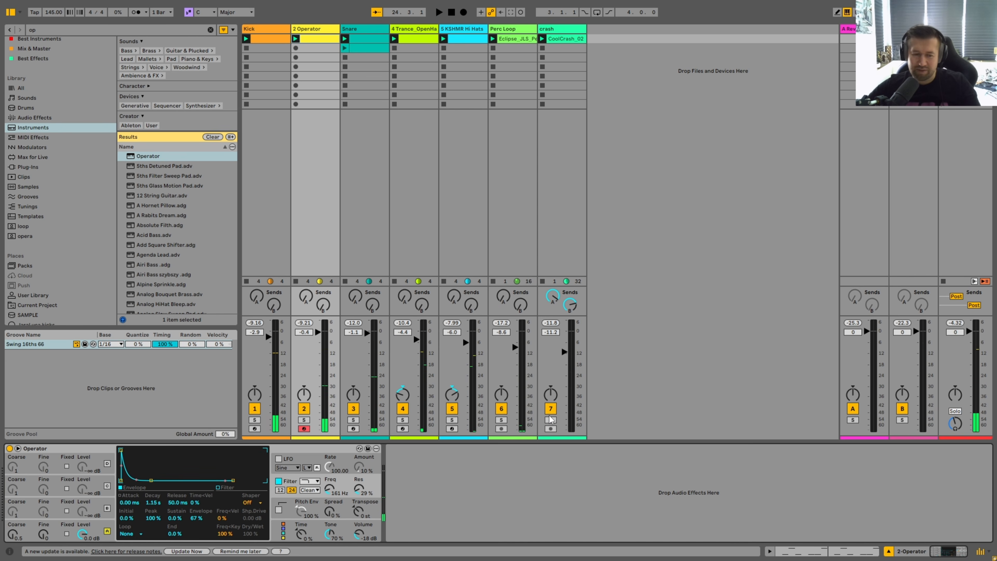
click(97, 527)
click(289, 482)
click(101, 529)
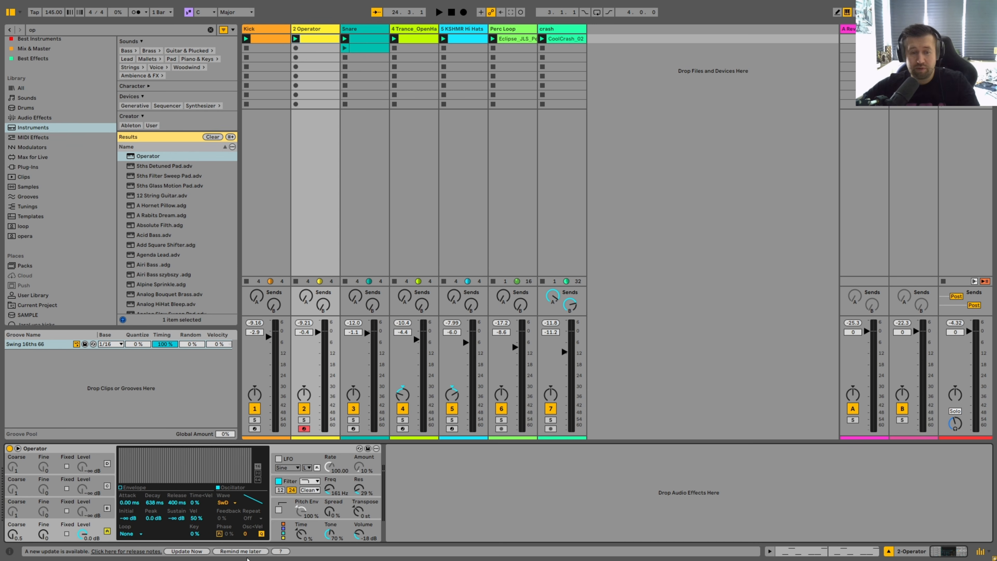
drag(330, 510, 329, 507)
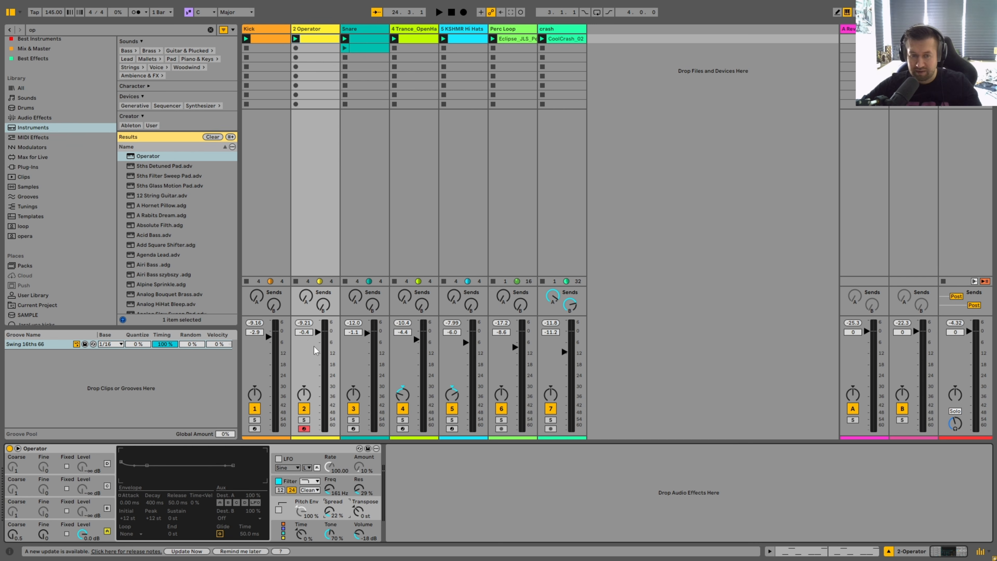
key(space)
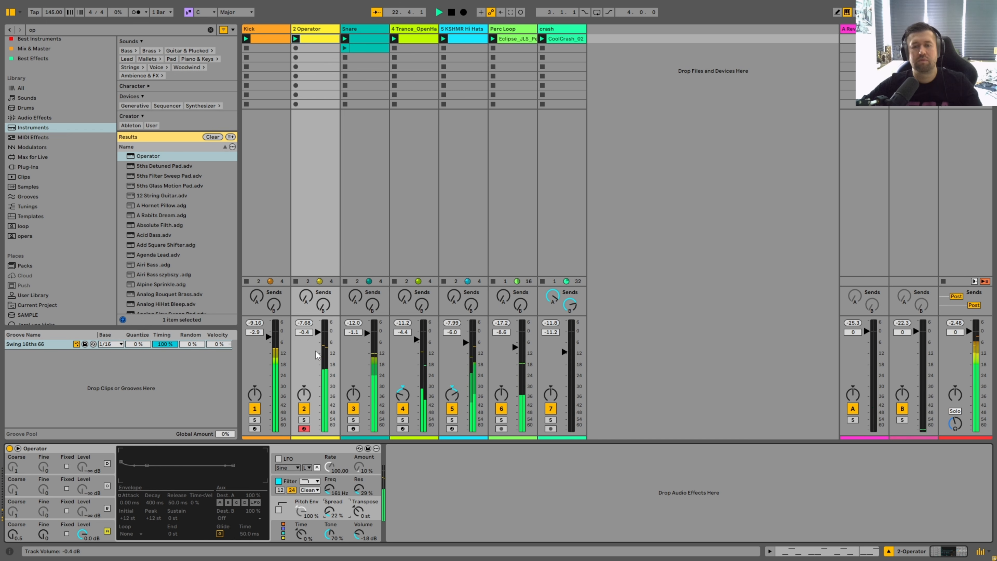
key(space)
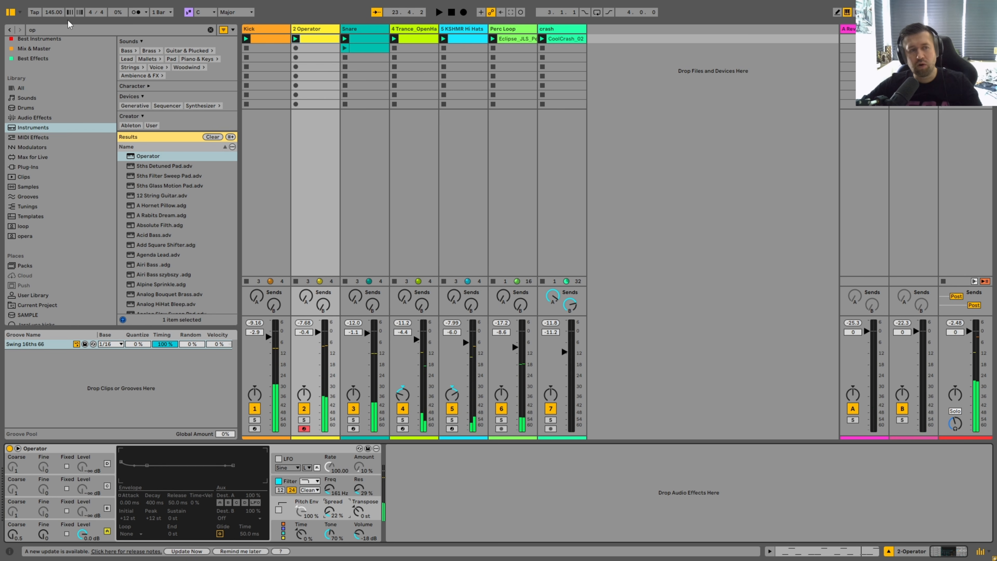
- Find the Utility effect, add it after Operator, and turn on Bass Mono
key(ctrl+f)
text(ut)
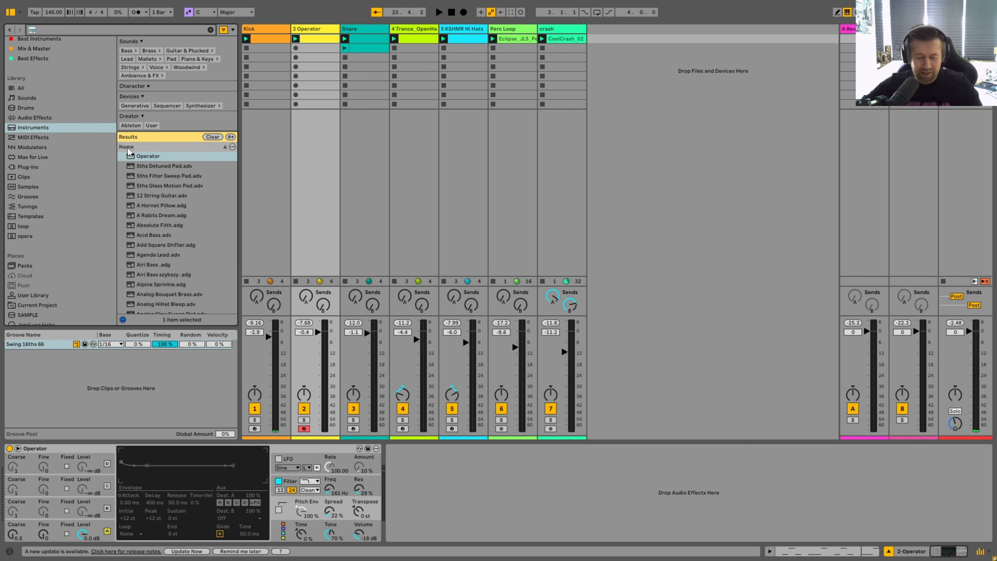
text(i)
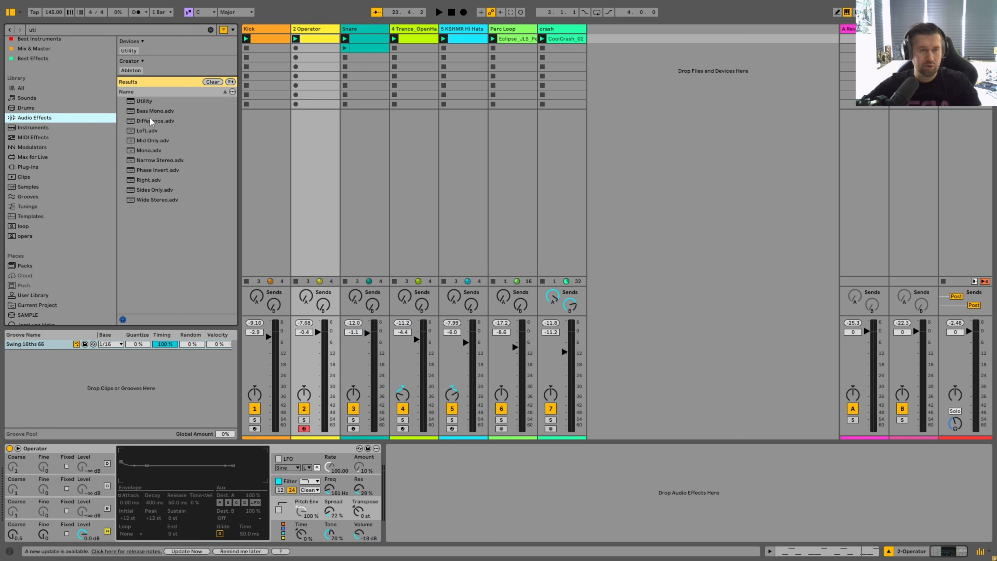
key(Down)
key(Return)
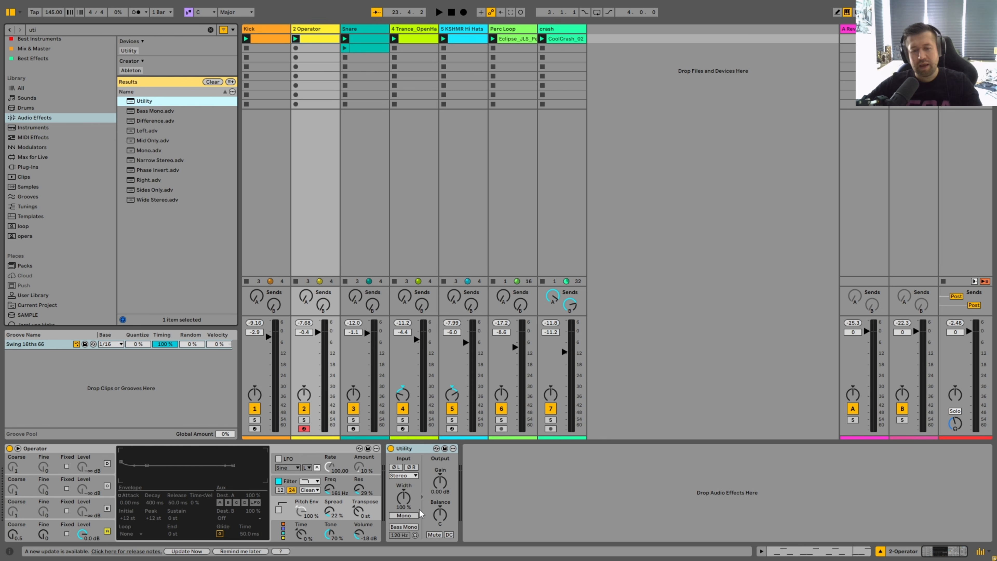
click(405, 527)
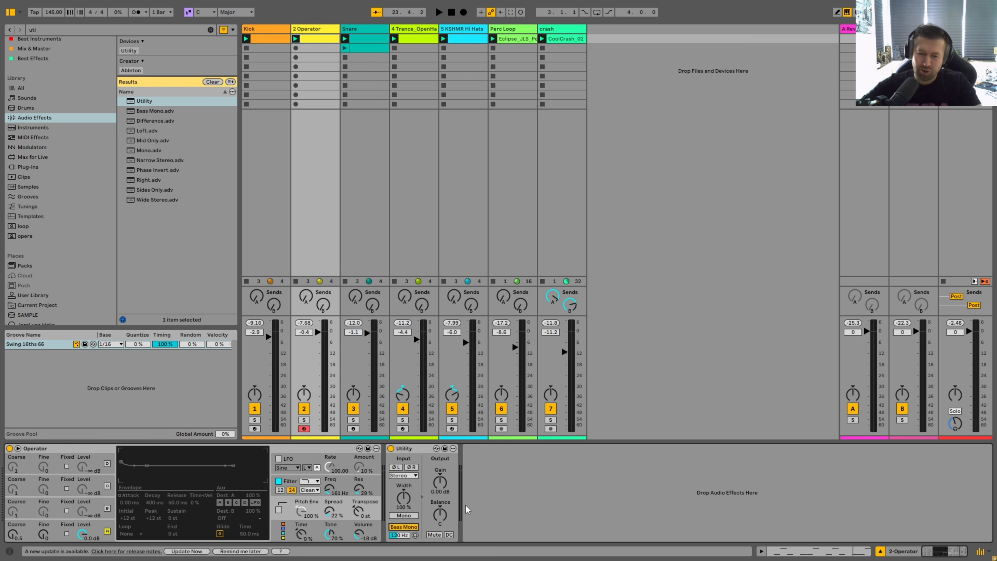
- Reduce the Utility's Width to 71% while listening to the loop
key(space)
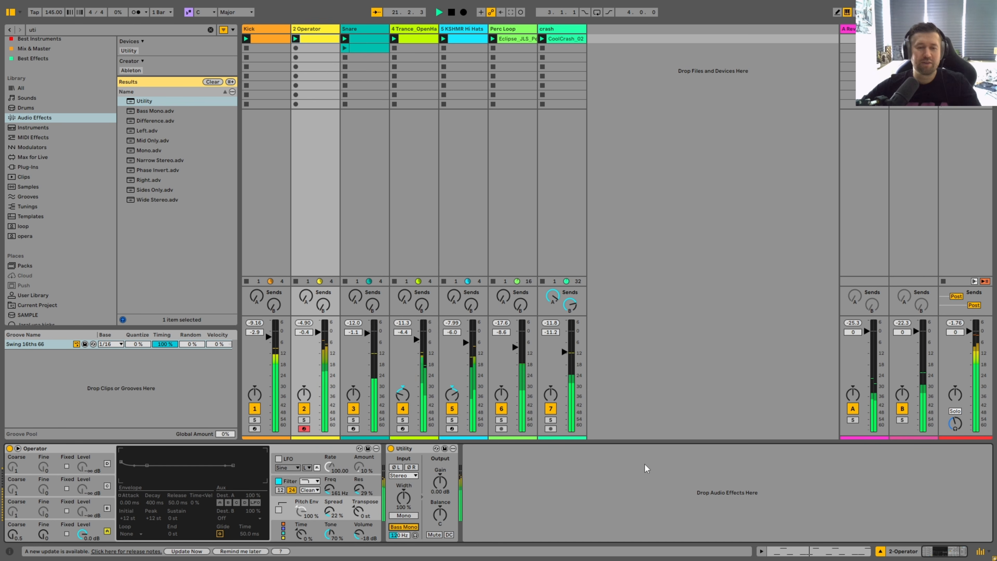
drag(403, 497, 403, 510)
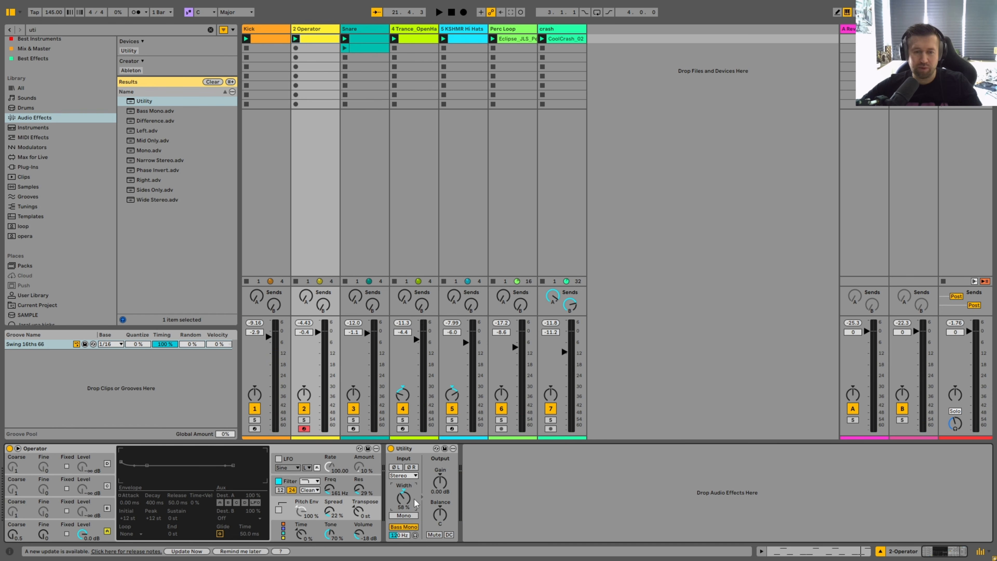
key(space)
drag(403, 499, 404, 491)
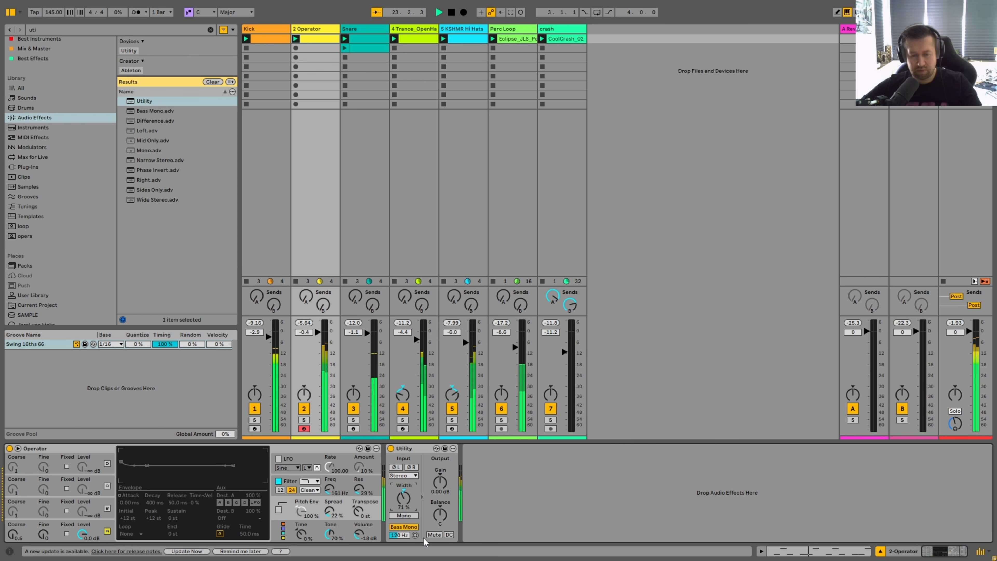
key(space)
- Compare the bass during playback with Utility bypassed and with it switched back on
click(391, 448)
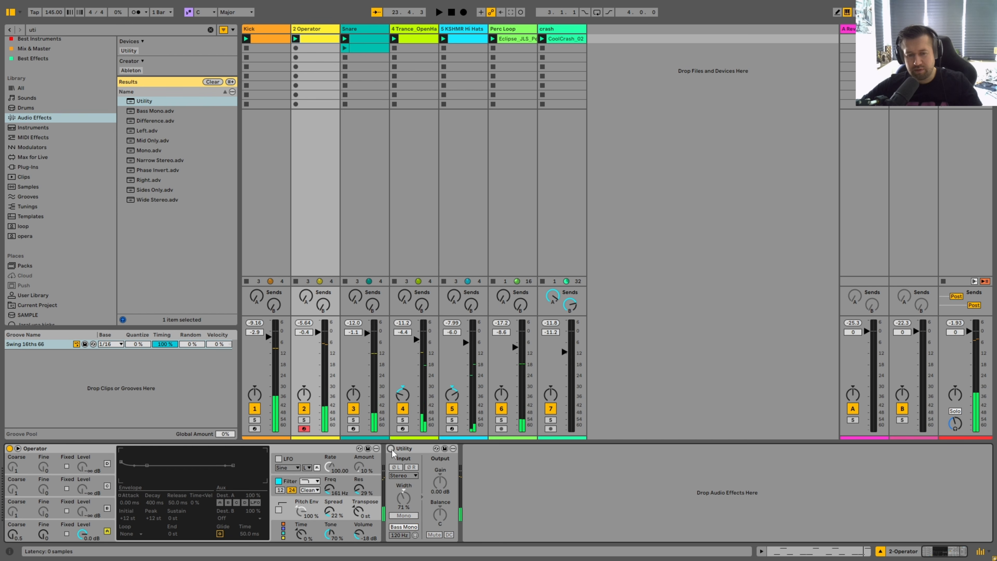
key(space)
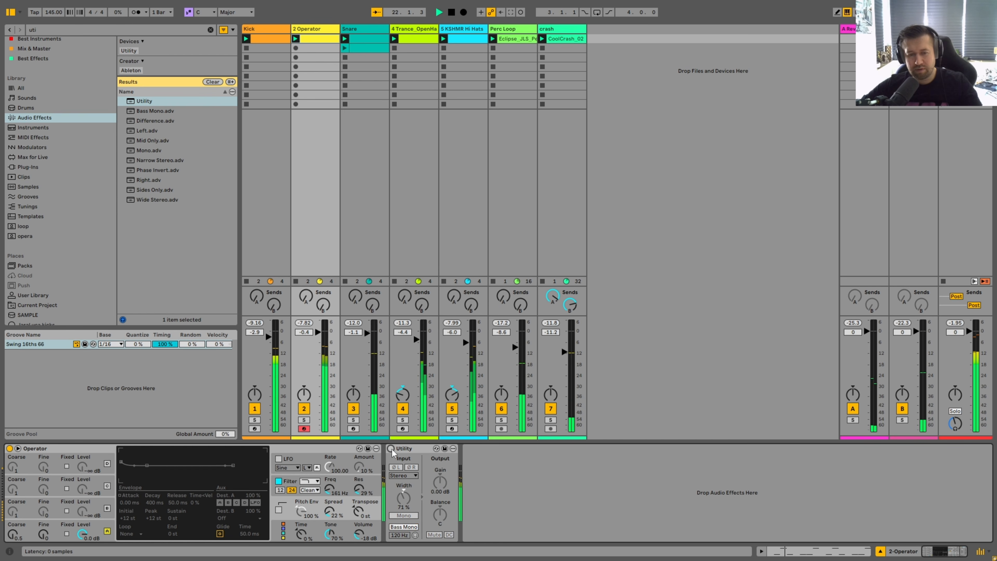
click(391, 449)
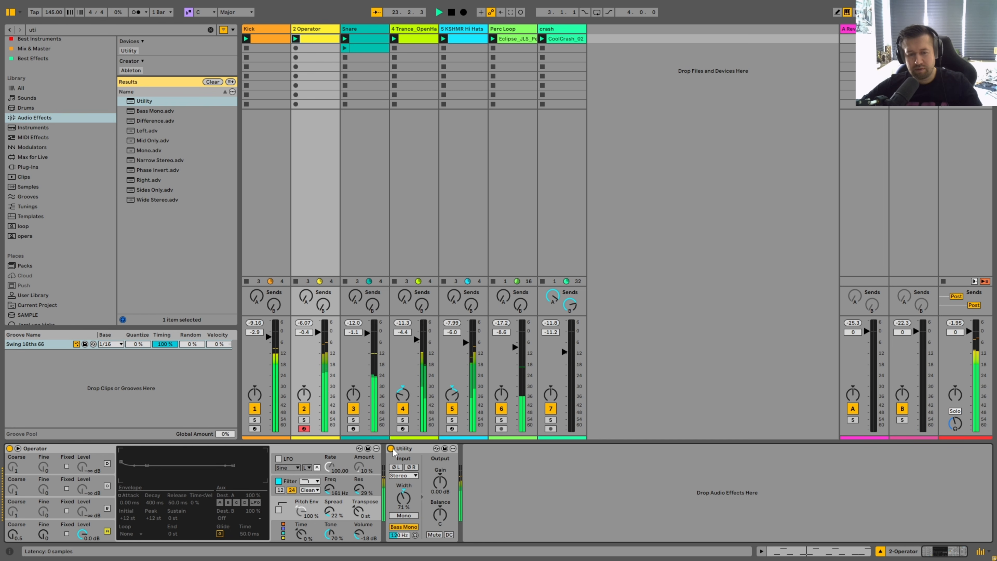
key(space)
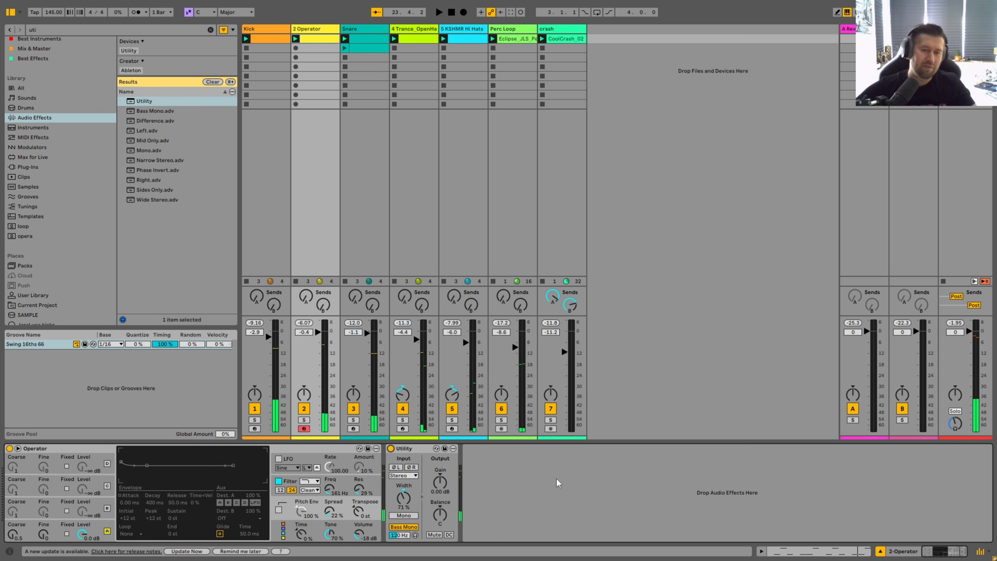
- Rename the Operator track
click(310, 30)
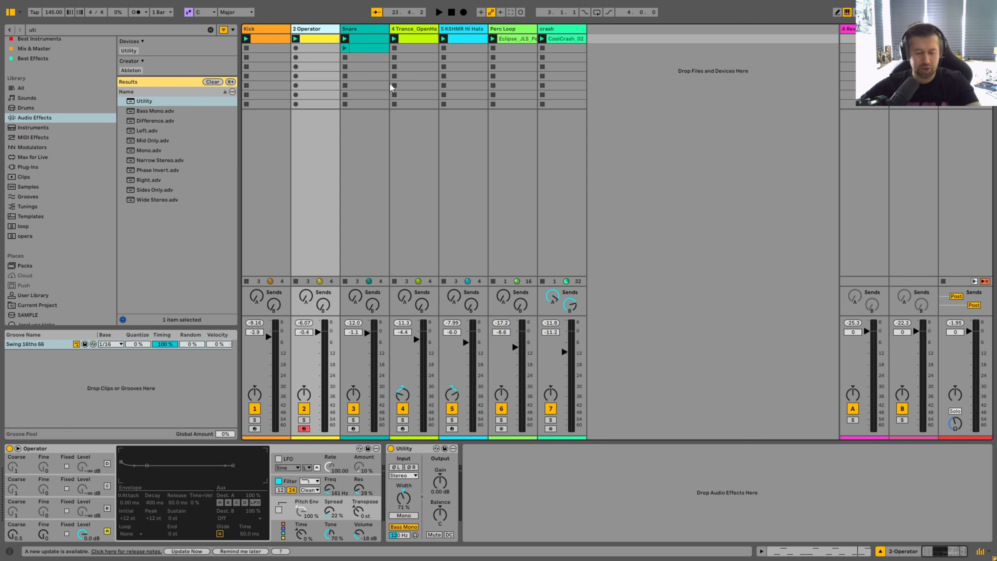
key(ctrl+r)
text(b)
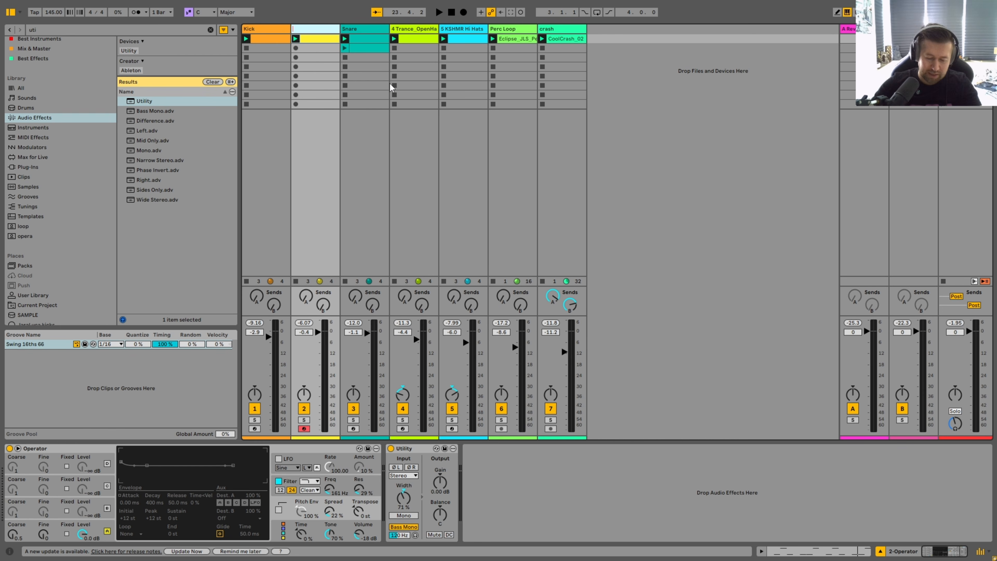
- Rename the second track Bass and add a Compressor between its Operator and Utility devices
text(ass)
key(Return)
key(ctrl+f)
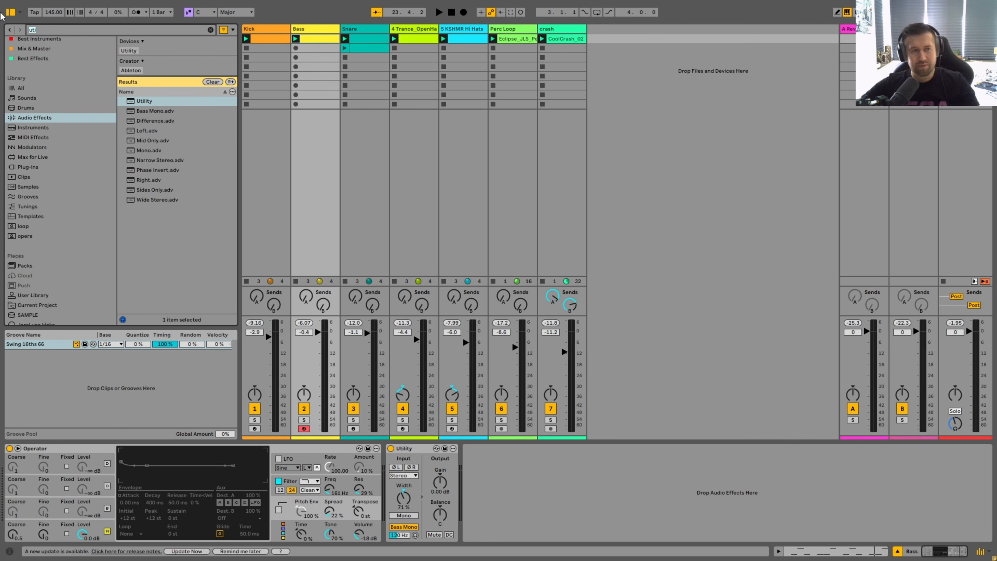
text(comp)
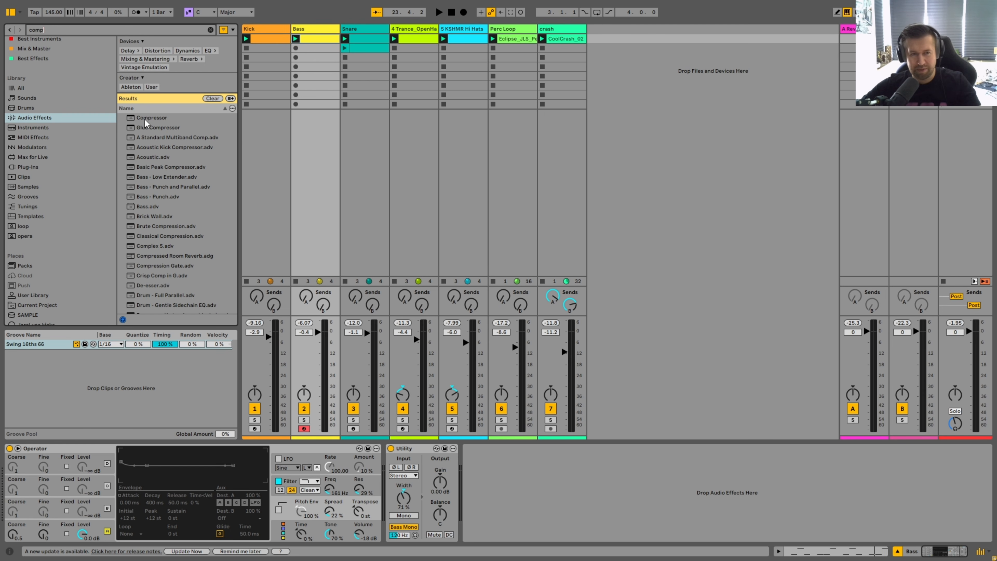
drag(141, 119, 379, 505)
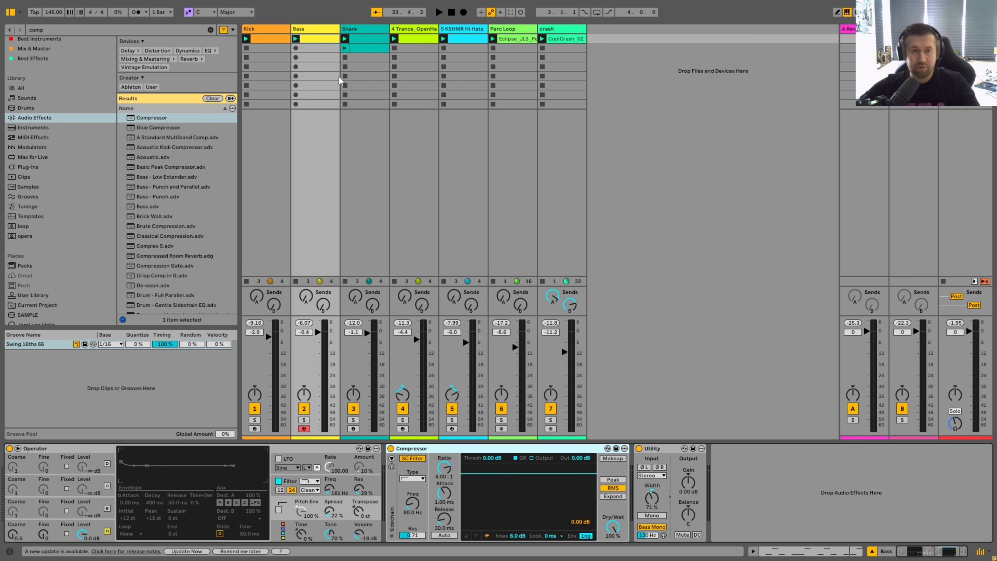
- Add sixteenth-length A1 notes on beats 1, 2, 3 and 4 of the Bass clip
double_click(321, 40)
double_click(248, 379)
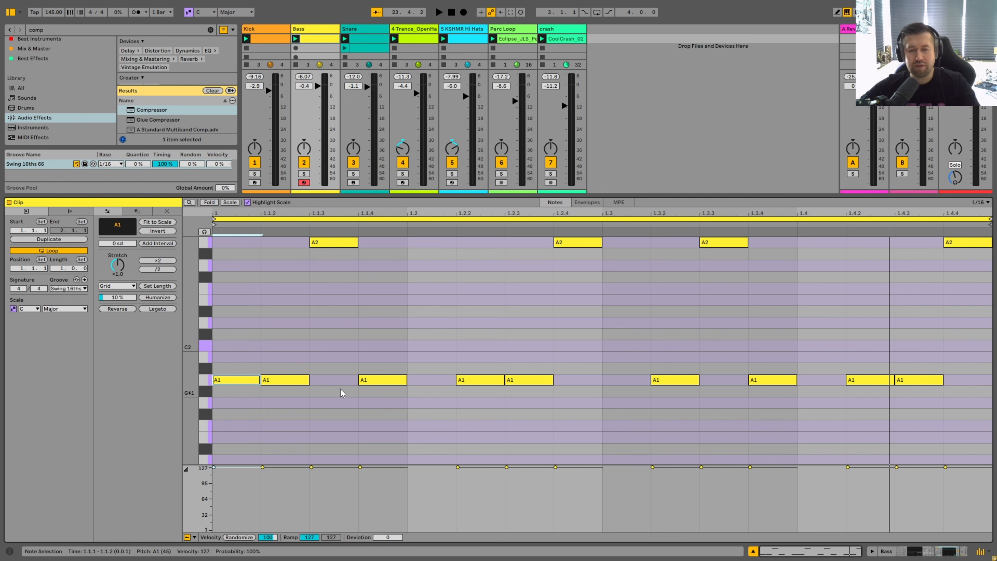
double_click(435, 380)
double_click(624, 380)
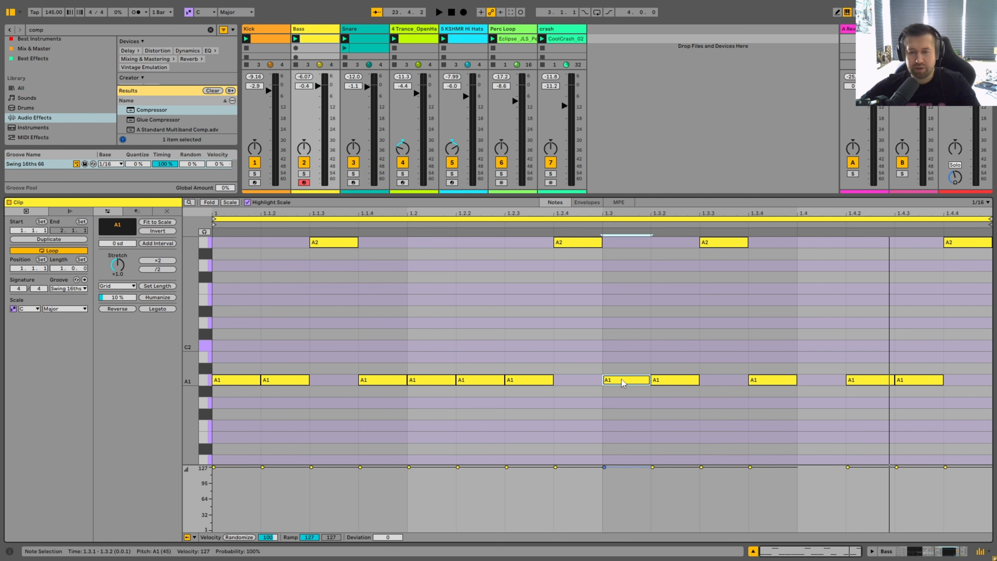
double_click(825, 380)
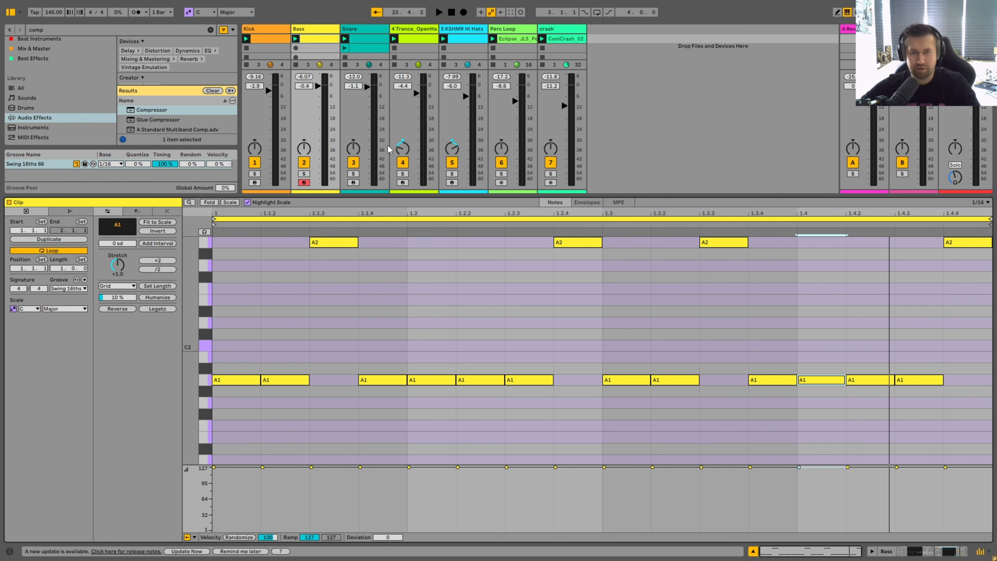
- Solo the Kick and Bass tracks and play them together
key(space)
click(255, 174)
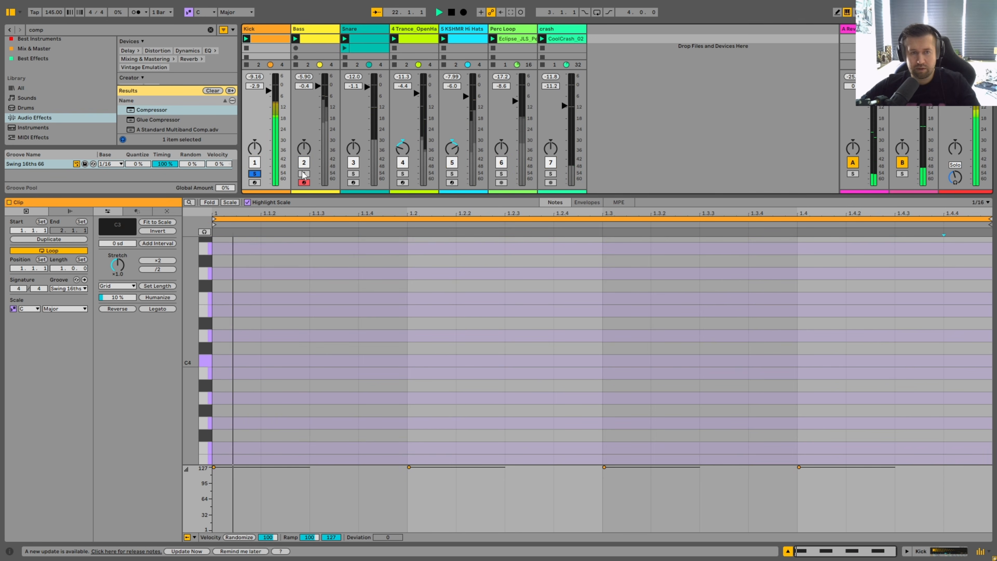
click(304, 174)
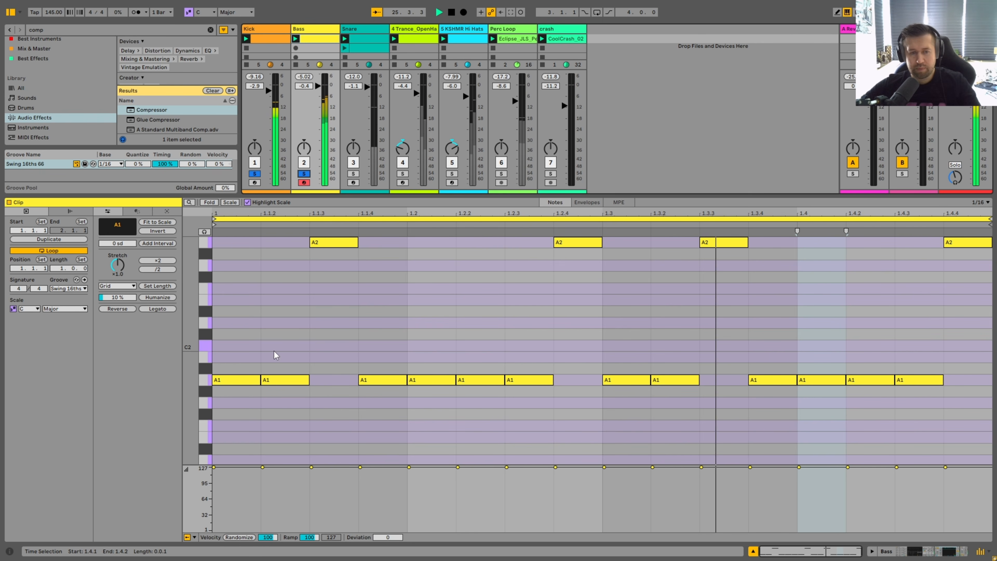
key(space)
- Show the Bass Compressor in its compact meter view and set ratio inf:1, attack 0.01 ms, auto release and a threshold of about -15.2 dB
key(shift+Tab)
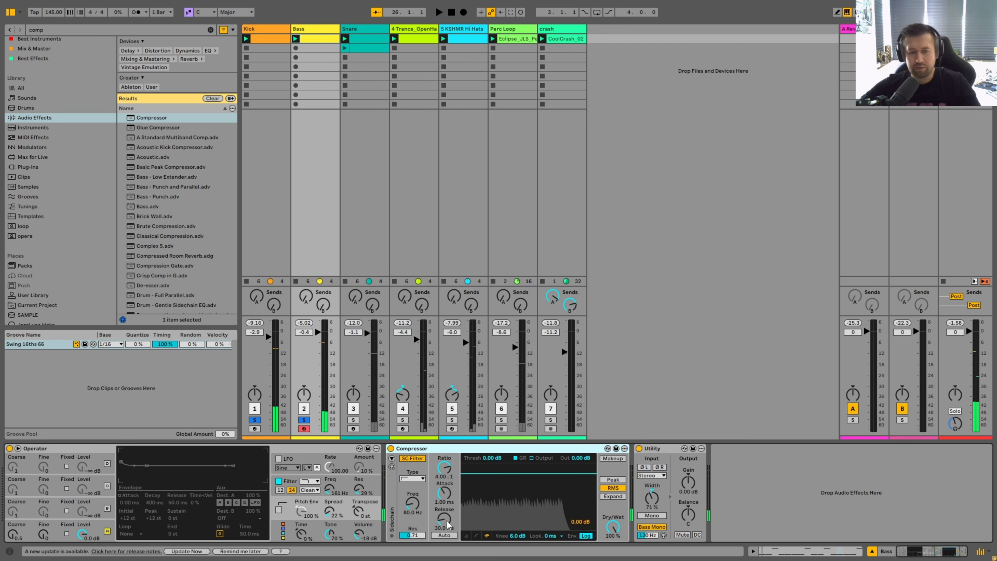
click(465, 537)
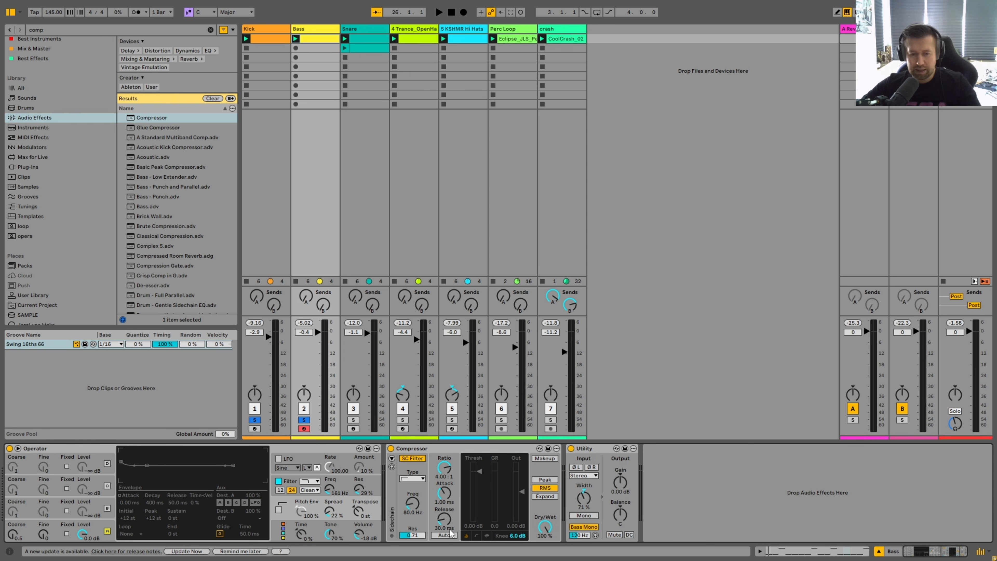
drag(446, 475, 443, 500)
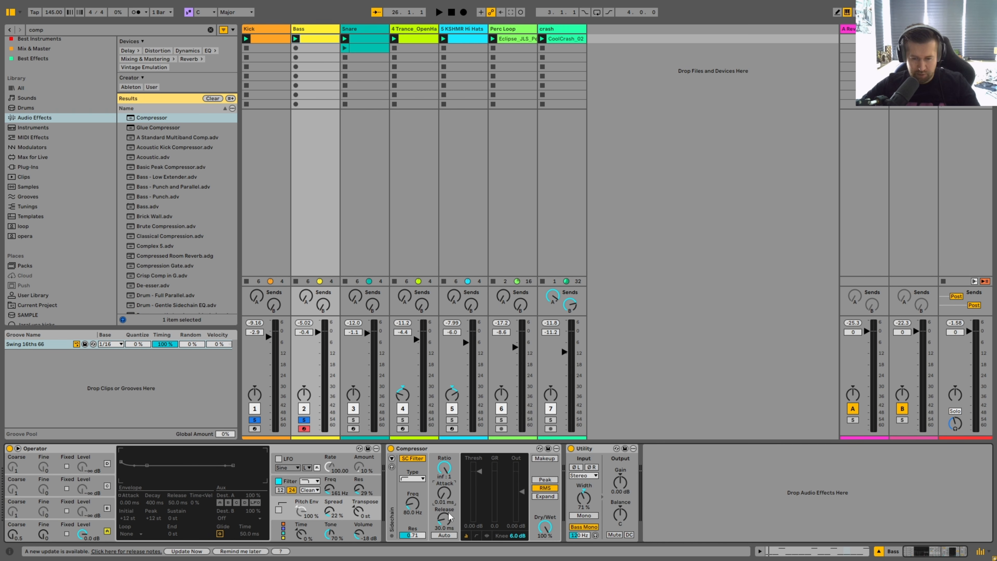
click(452, 537)
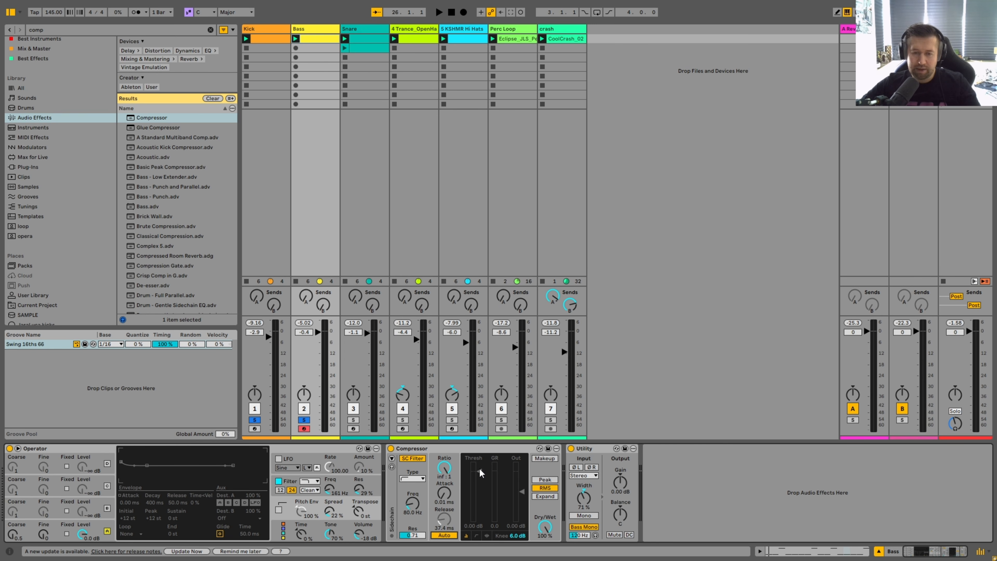
drag(477, 474, 478, 476)
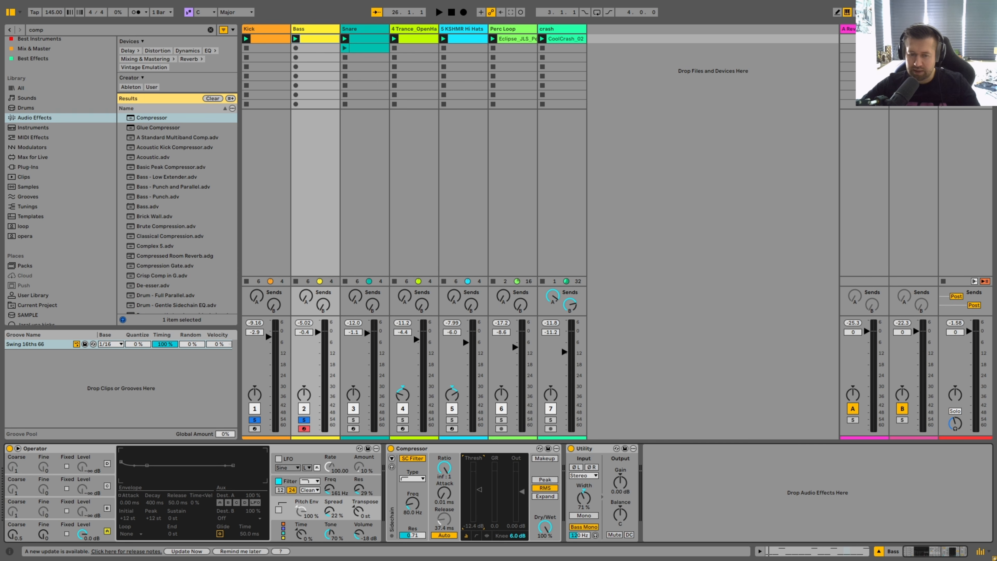
key(space)
mouse_move(478, 497)
mouse_down()
mouse_move(477, 508)
mouse_move(478, 494)
mouse_up()
key(space)
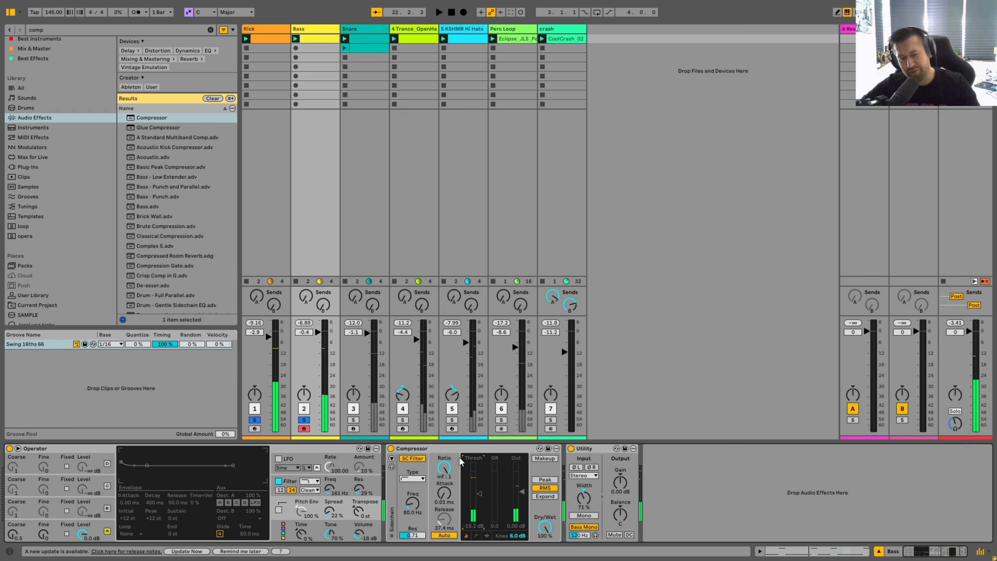
- Enable the Bass Compressor's external sidechain with the Kick track as its source
click(392, 458)
click(416, 458)
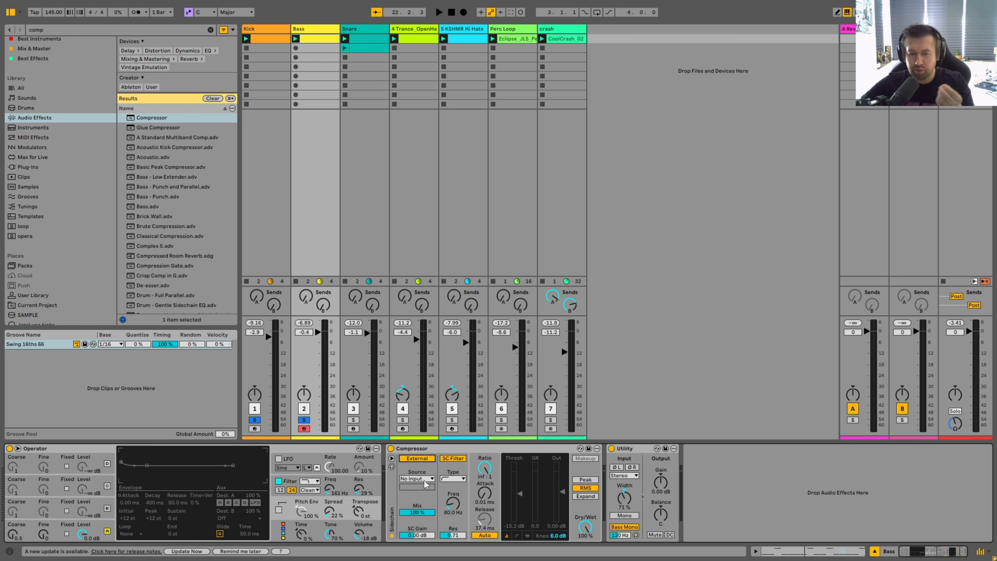
click(424, 480)
click(424, 392)
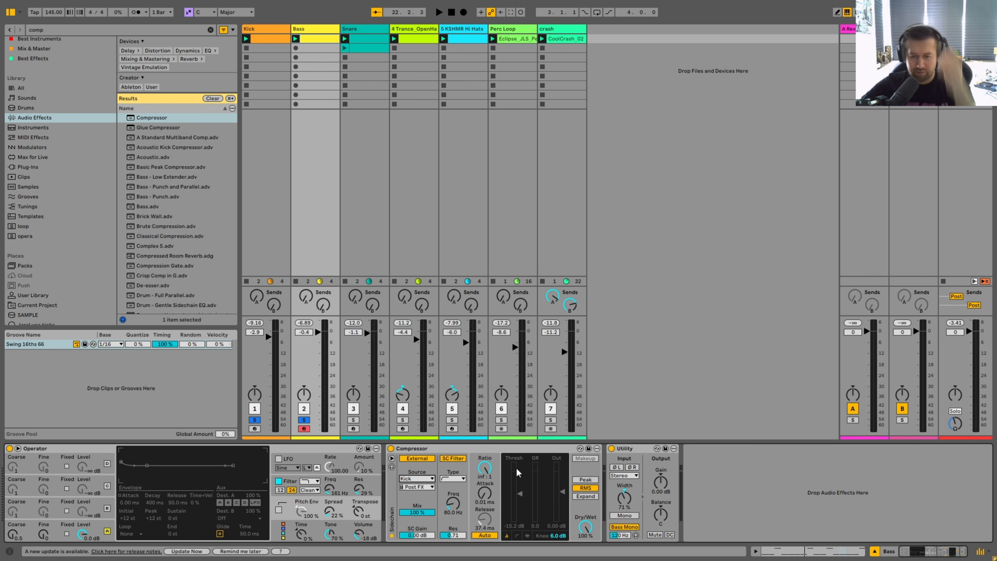
- Audition the sidechained bass against the kick, trying Compressor thresholds down to about -29 dB and an output gain of about 5.4 dB
key(space)
drag(519, 473, 520, 502)
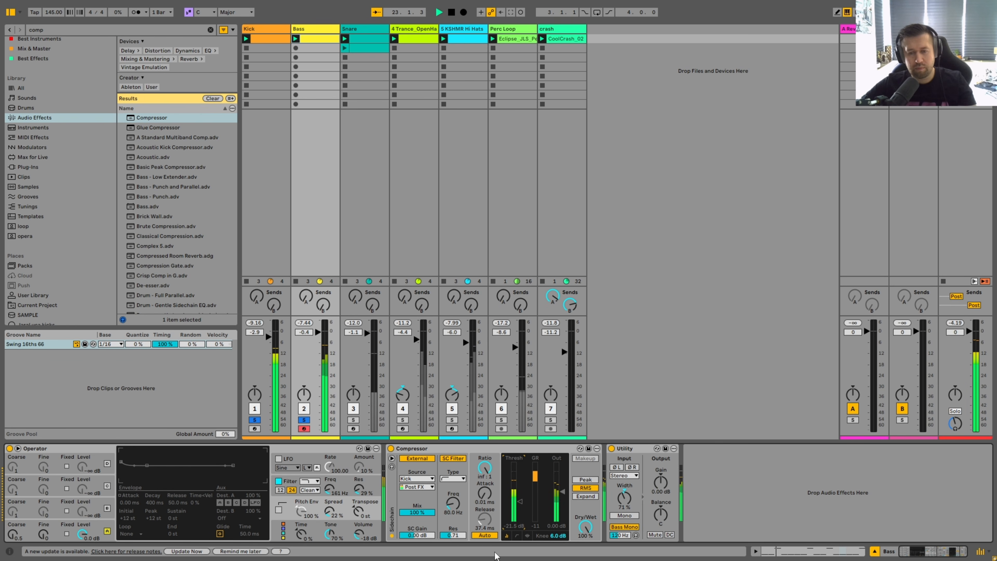
drag(520, 501, 520, 492)
key(space)
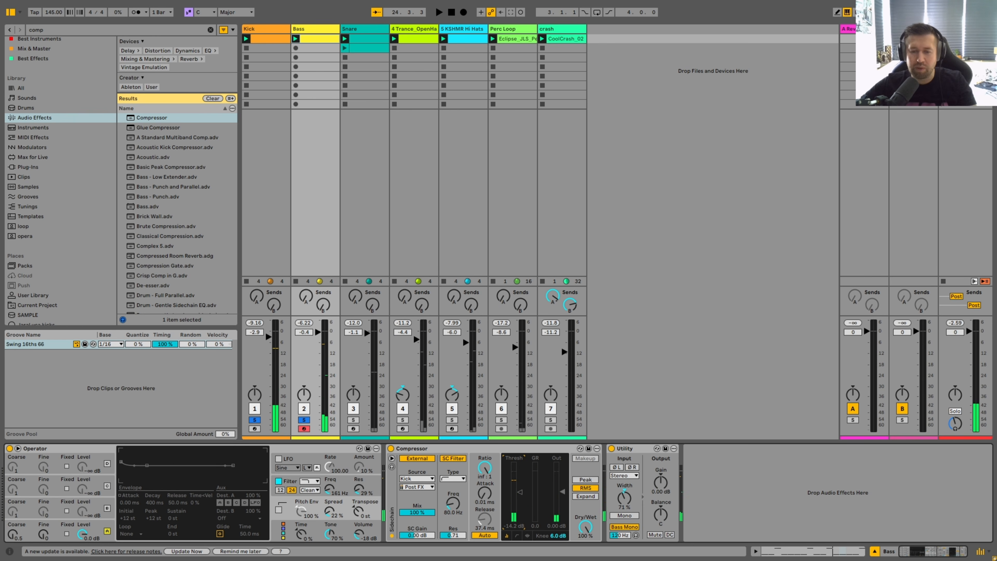
key(space)
drag(520, 492, 511, 472)
key(space)
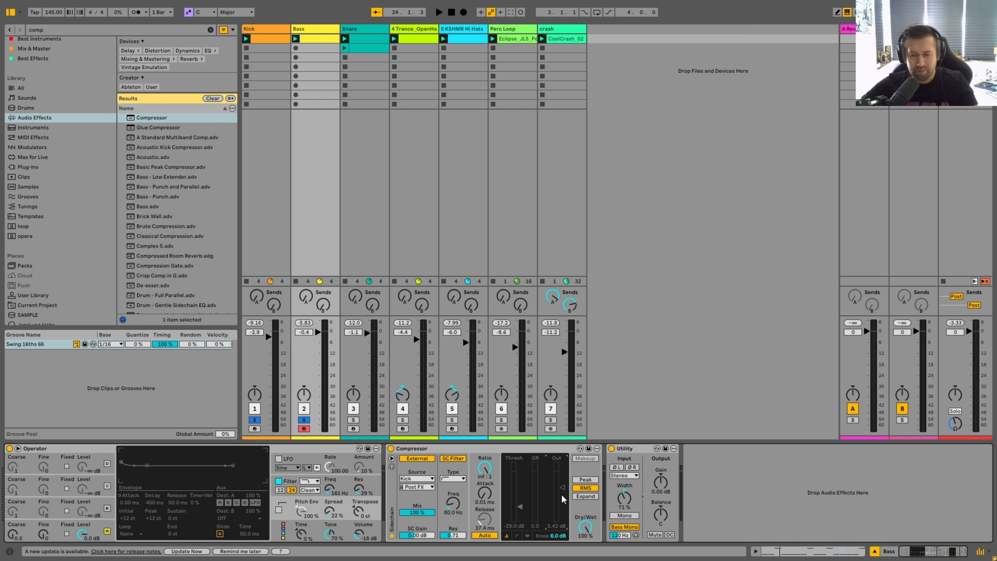
- Bring the Bass Compressor's output gain back near 0 dB, set its threshold to about -16.7 dB, and clear the track solos
key(space)
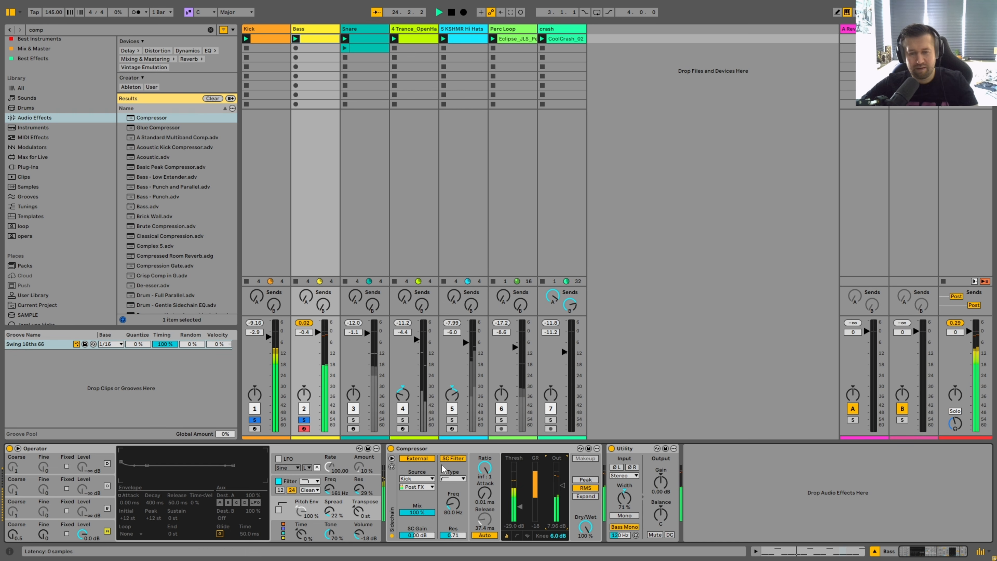
key(space)
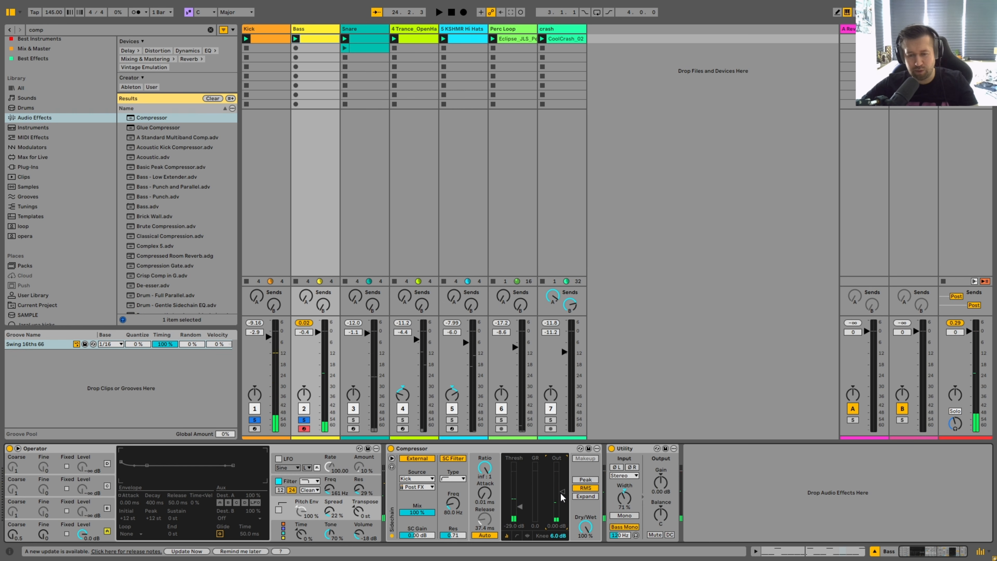
key(space)
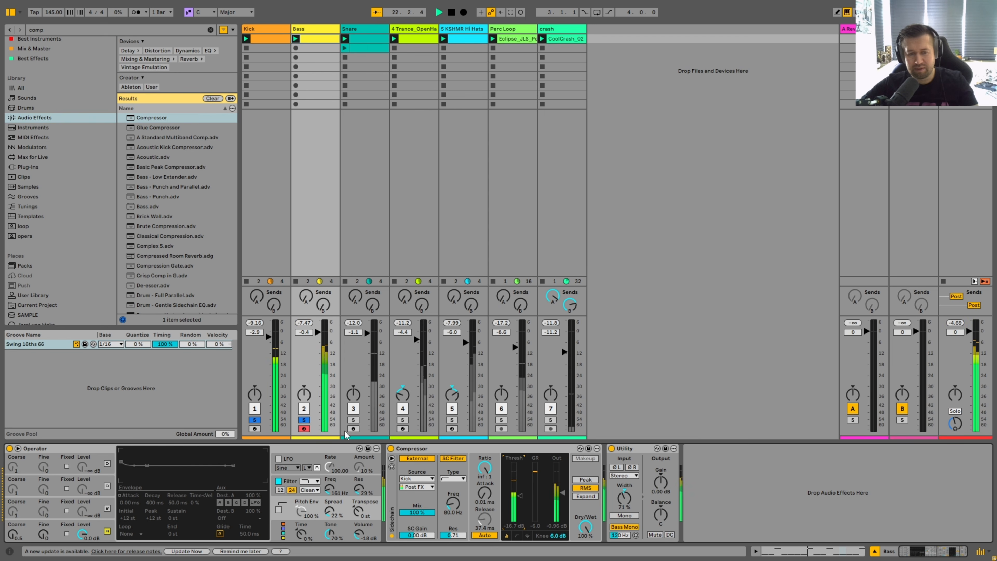
click(353, 420)
click(354, 420)
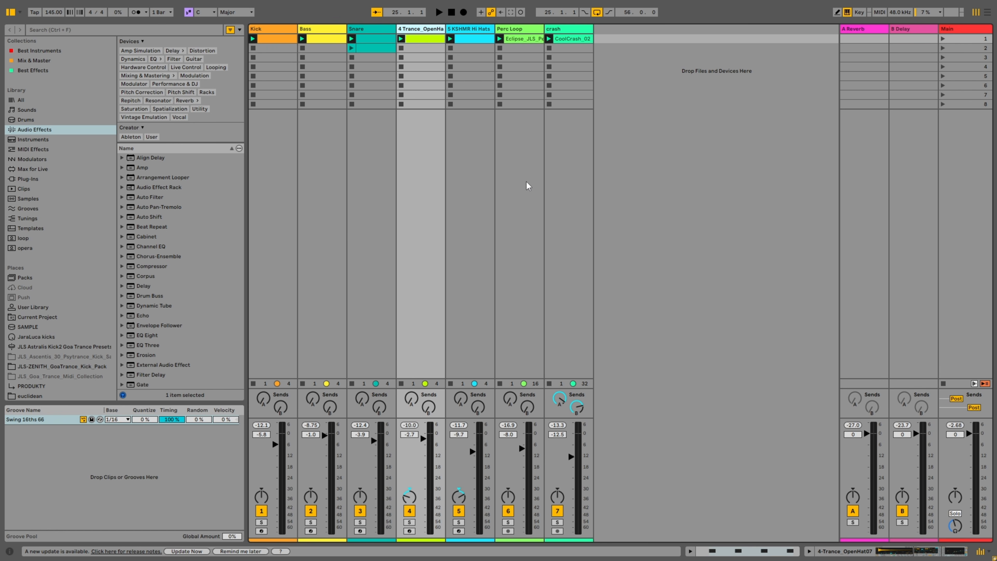
- Check the empty Arrangement View, return to Session View and play the full loop with all tracks
key(Tab)
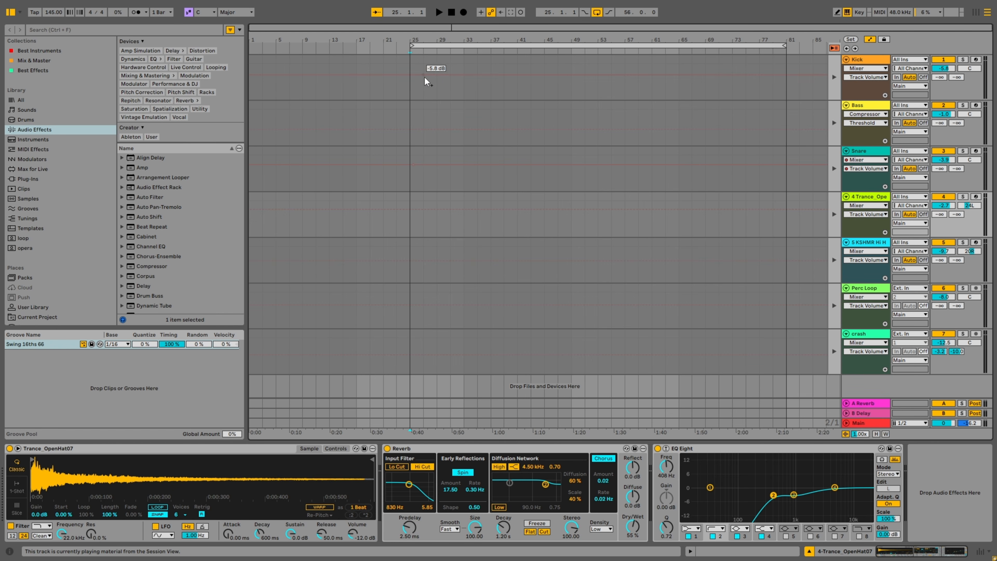
key(Tab)
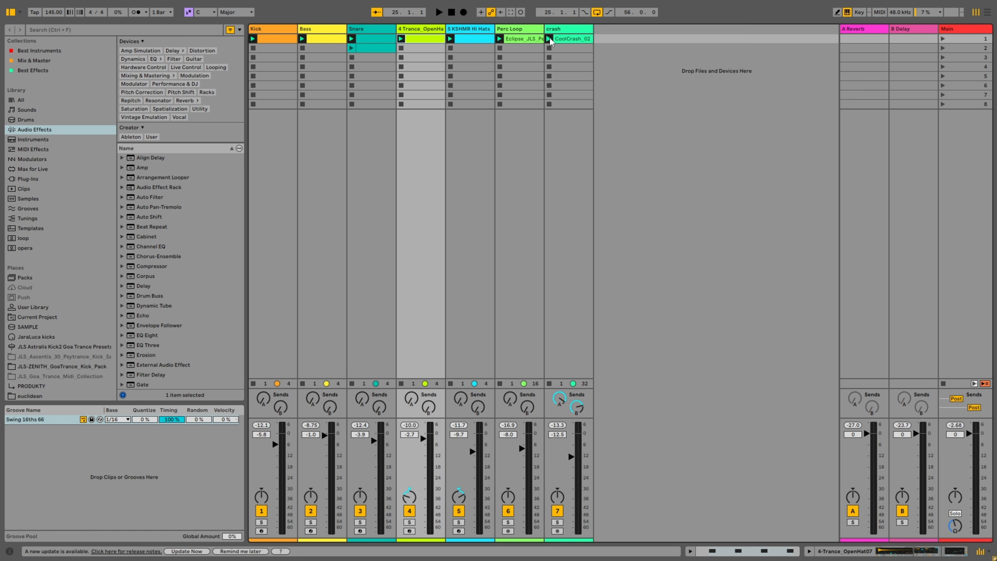
key(space)
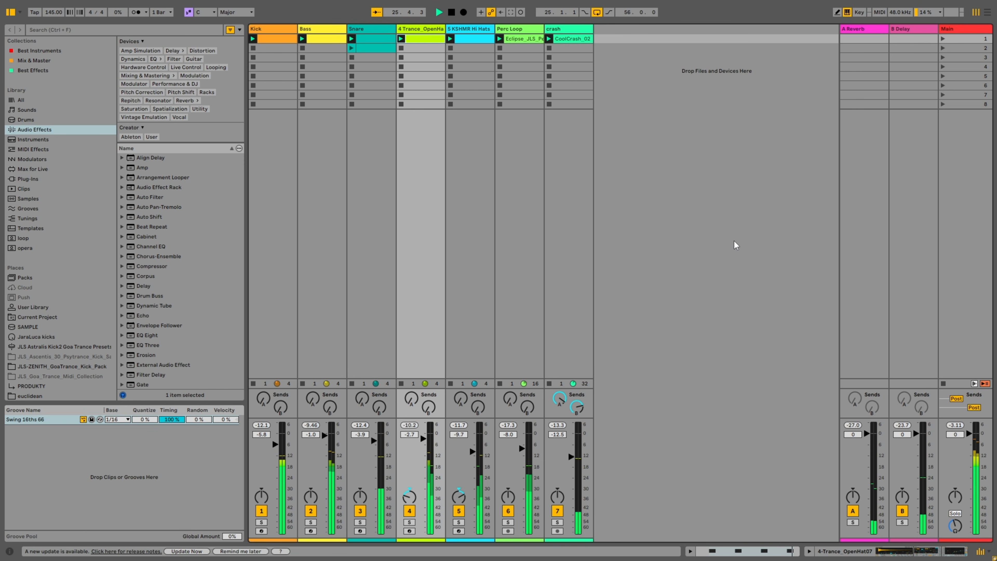
key(space)
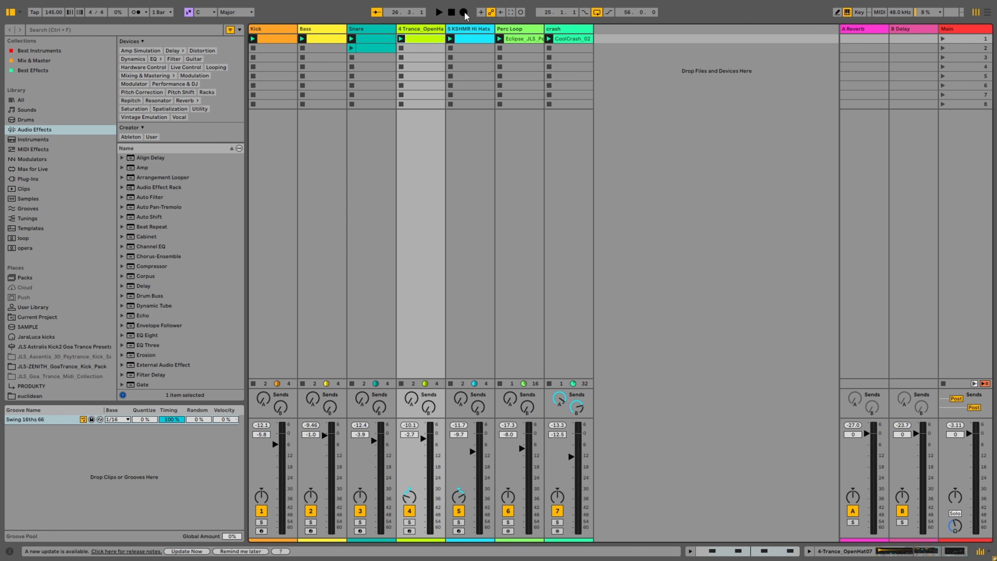
- Switch to Arrangement View and place the insert marker on the Kick track's timeline
key(Tab)
click(423, 66)
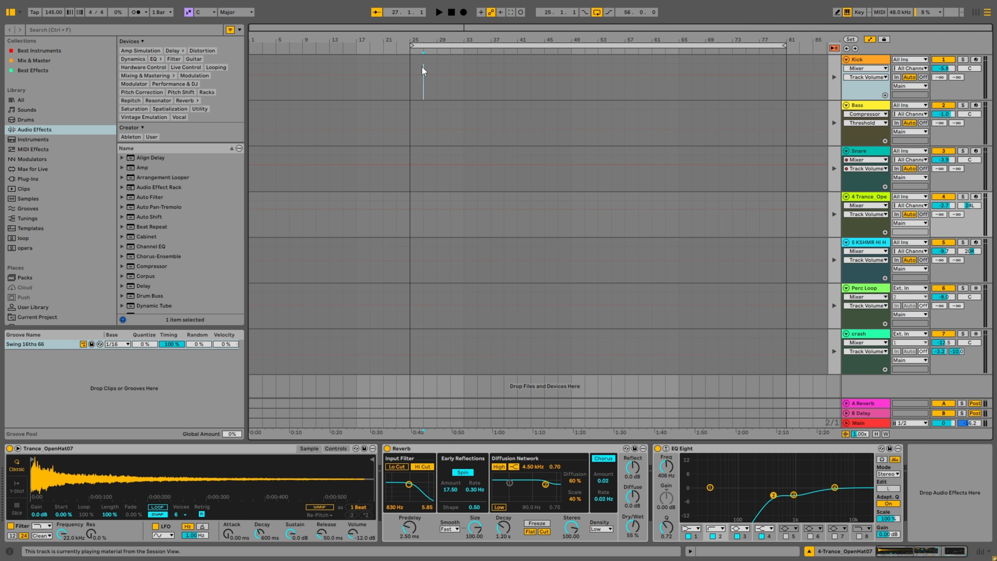
key(ctrl+l)
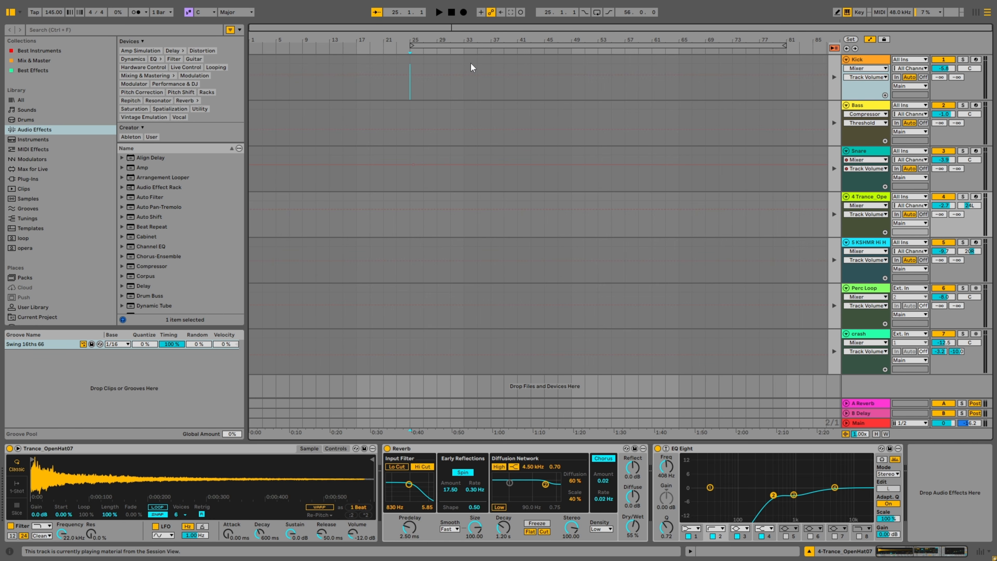
click(464, 58)
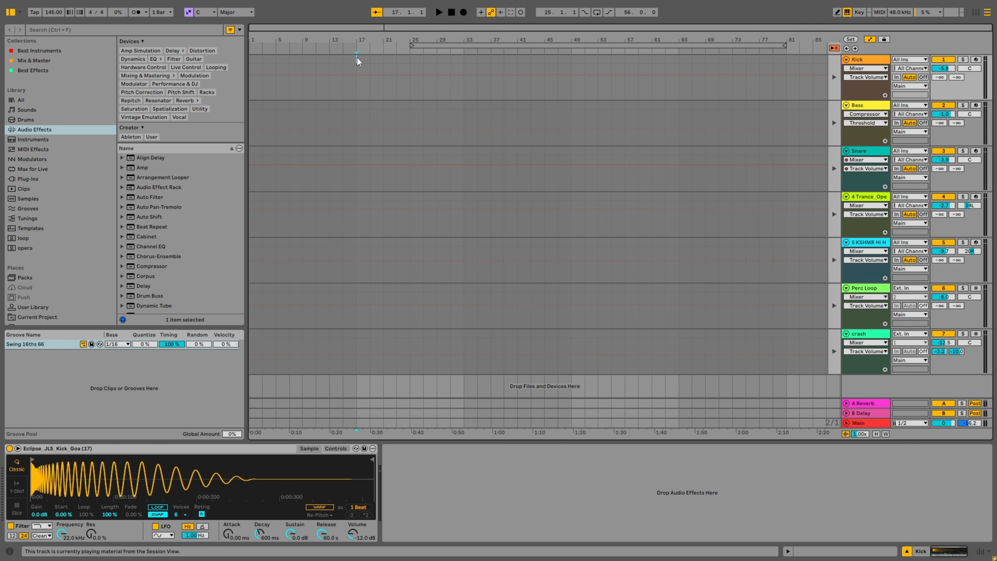
- Mark out section lengths on the Kick track by selecting bars 1 to 17, followed by bars 1 to 33
drag(251, 57, 260, 57)
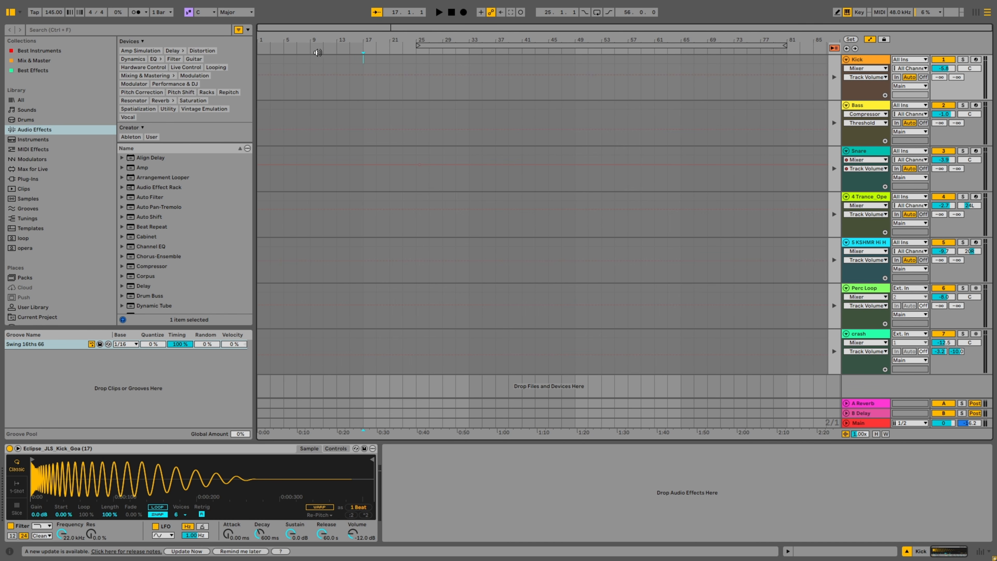
drag(356, 60, 249, 71)
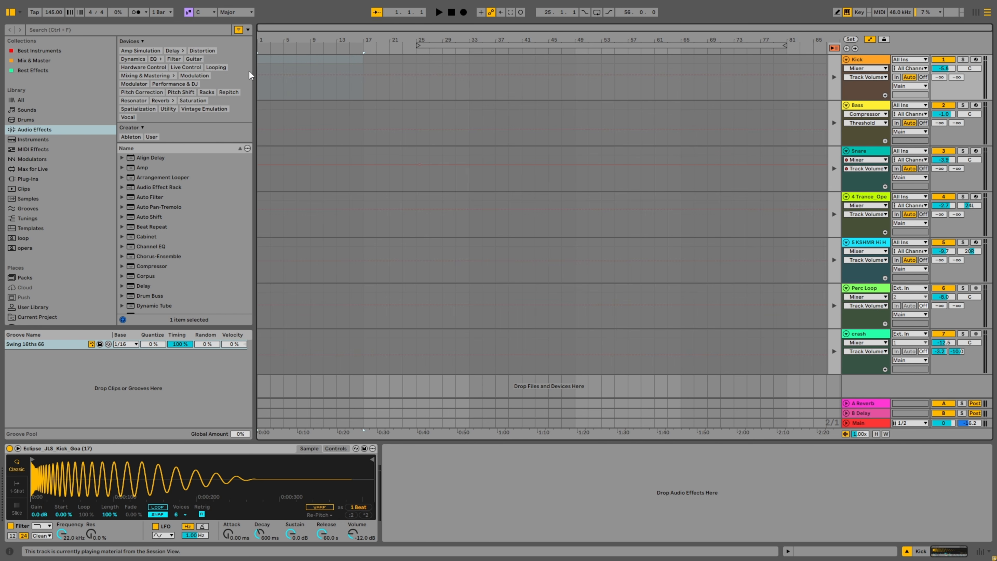
click(363, 57)
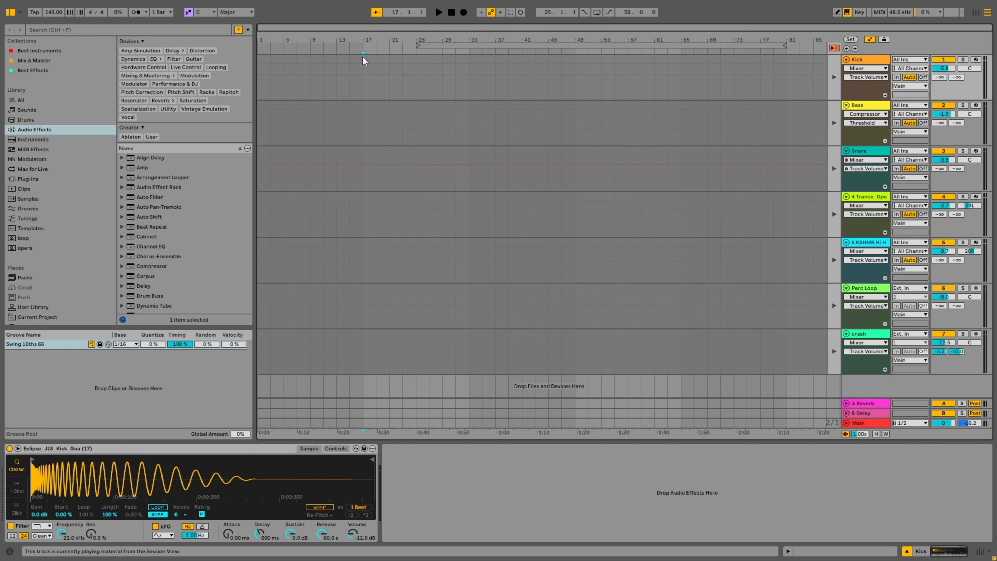
click(468, 59)
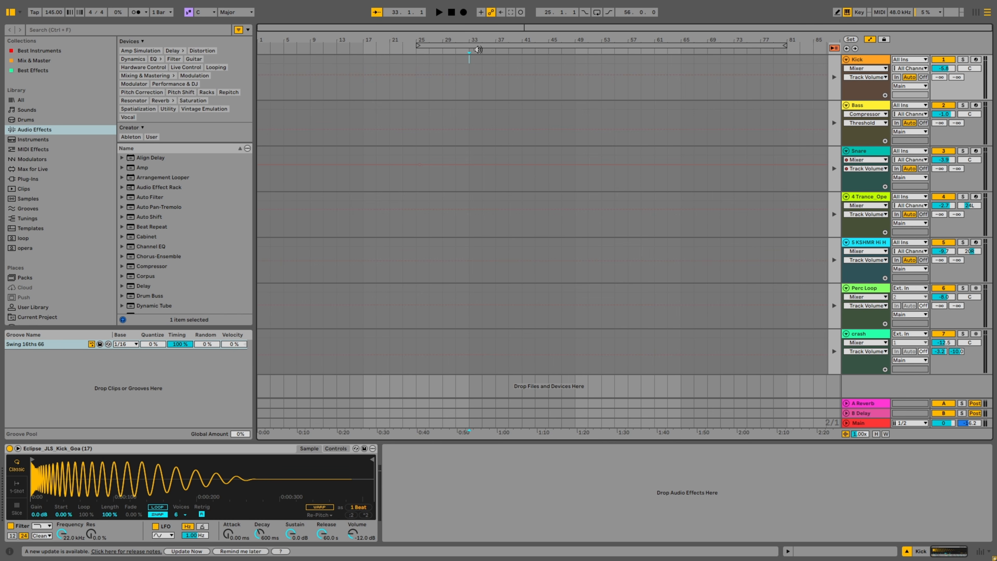
drag(469, 57, 253, 69)
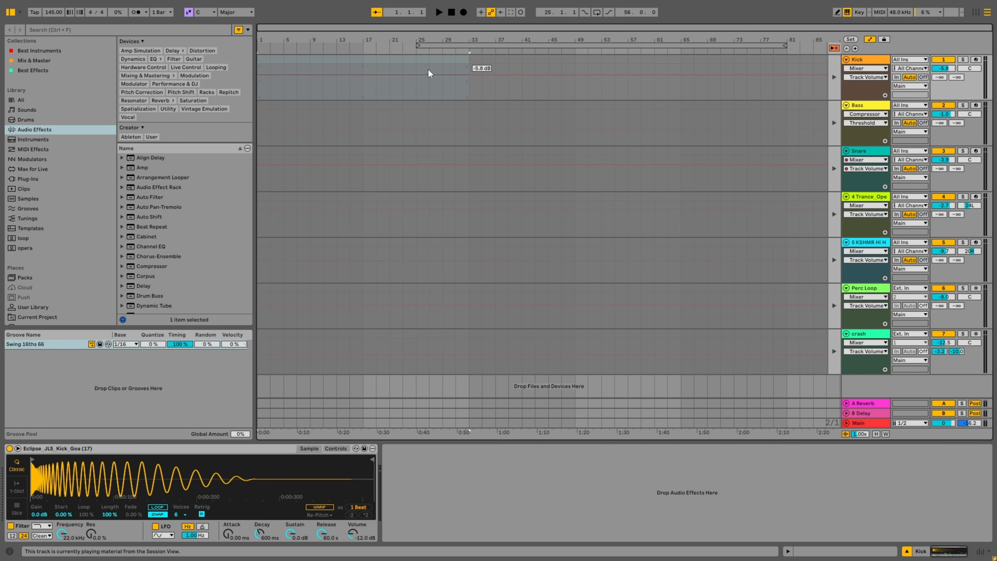
- Record the looping Session clips of all tracks into the Arrangement from bar 33 to about bar 49, and re-enable Arrangement playback
click(363, 58)
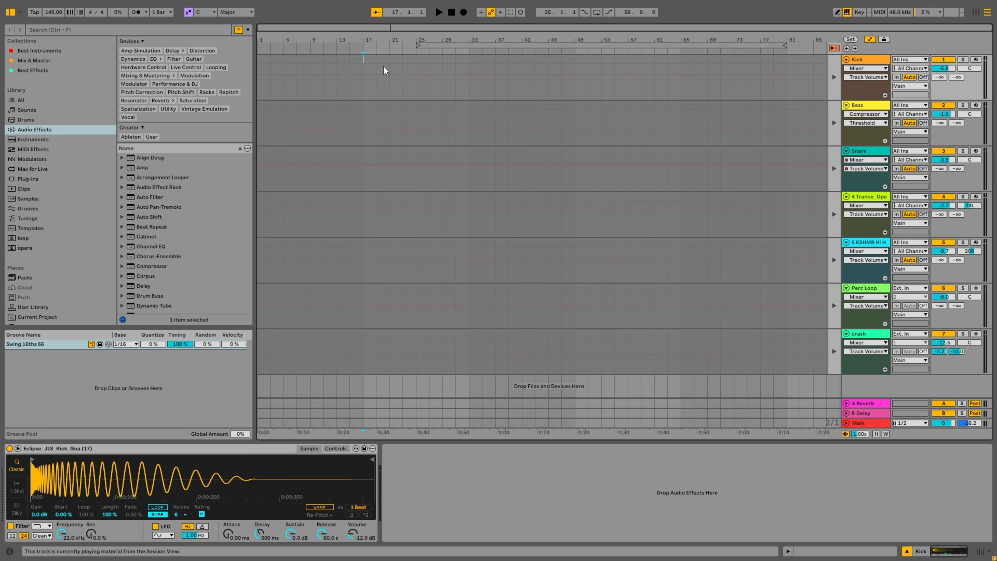
click(469, 59)
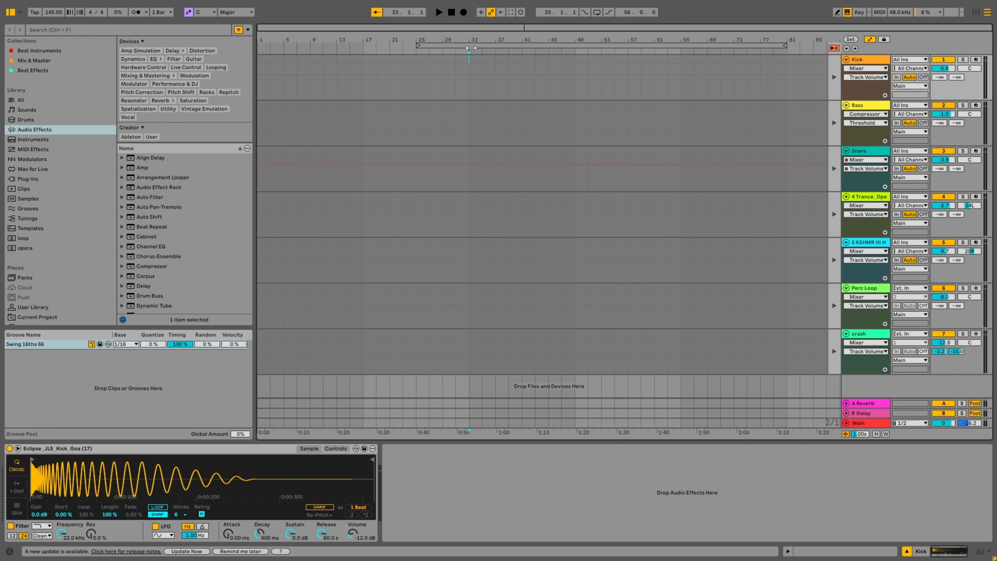
click(464, 13)
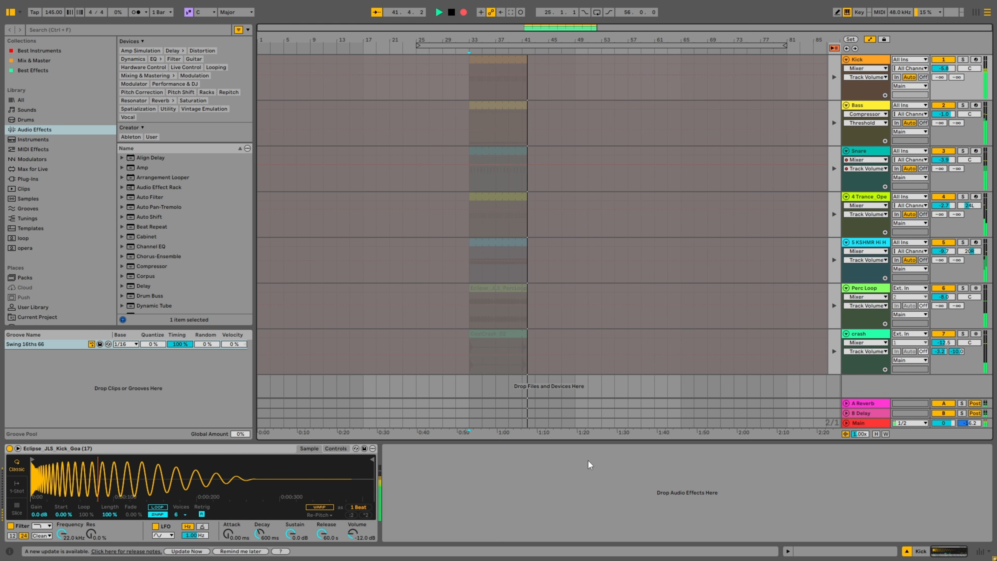
drag(574, 40, 572, 79)
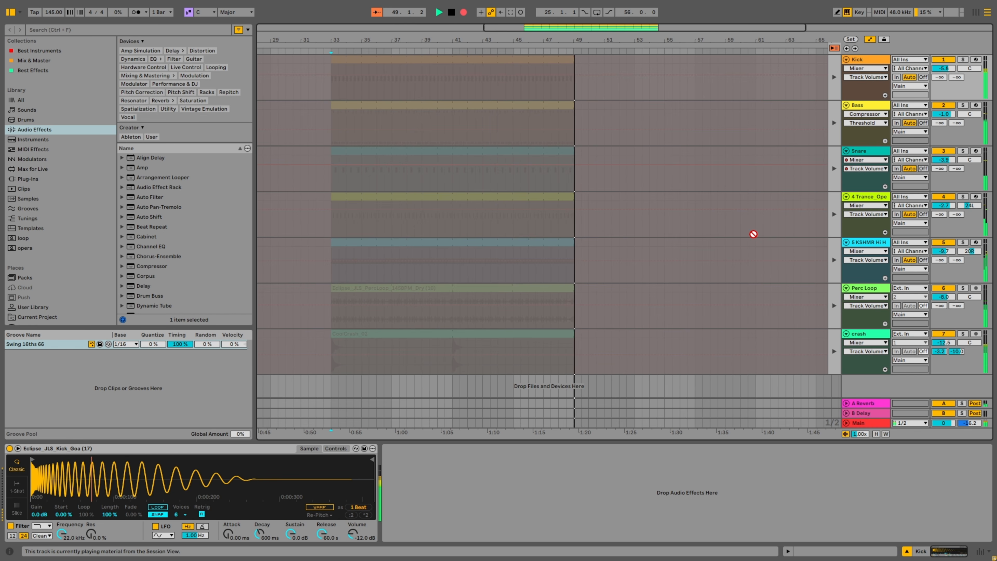
key(space)
click(643, 151)
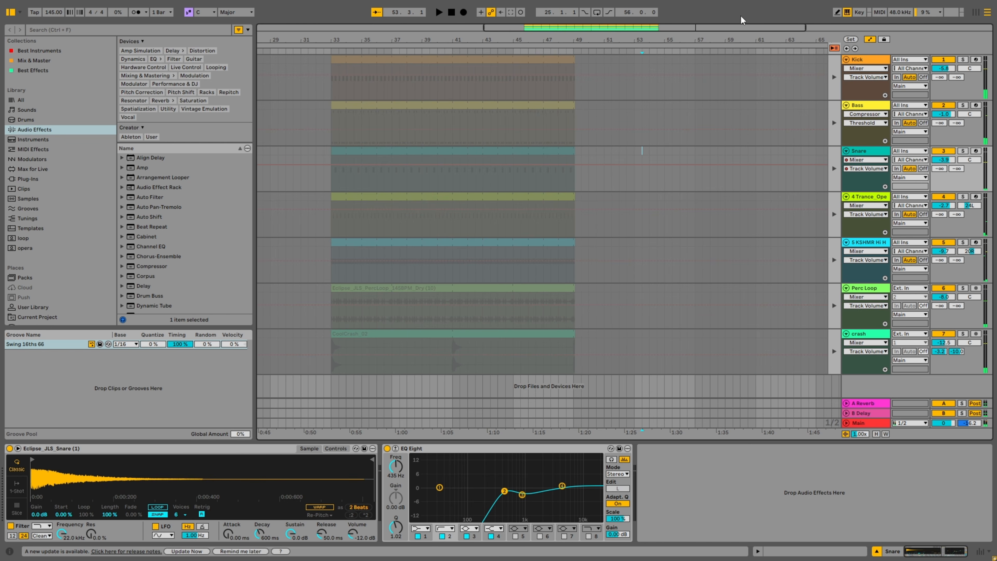
click(835, 48)
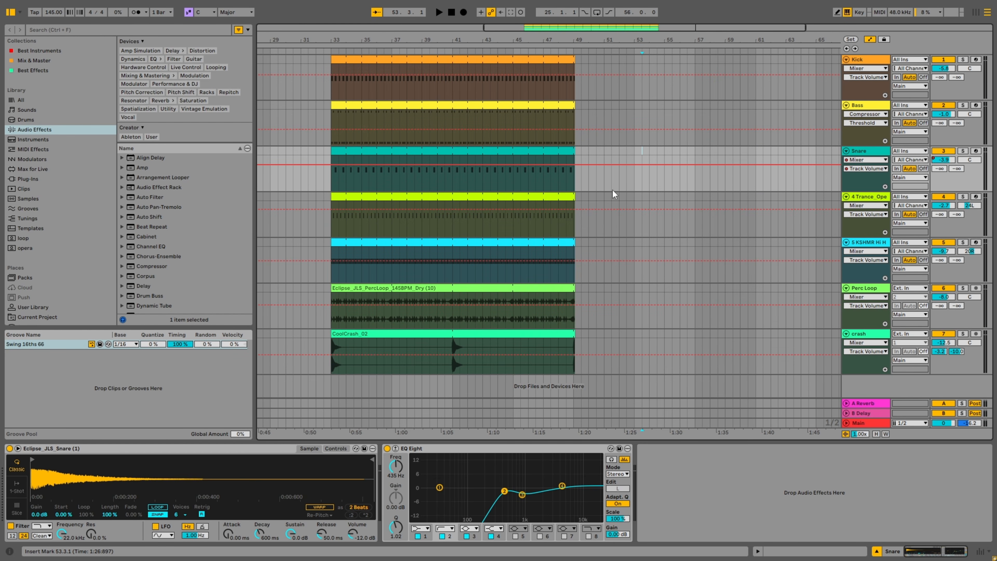
- Select bars 33 to 49 of the recorded crash clip, and review the source clips in Session View with the Perc Loop track selected
drag(330, 347, 574, 342)
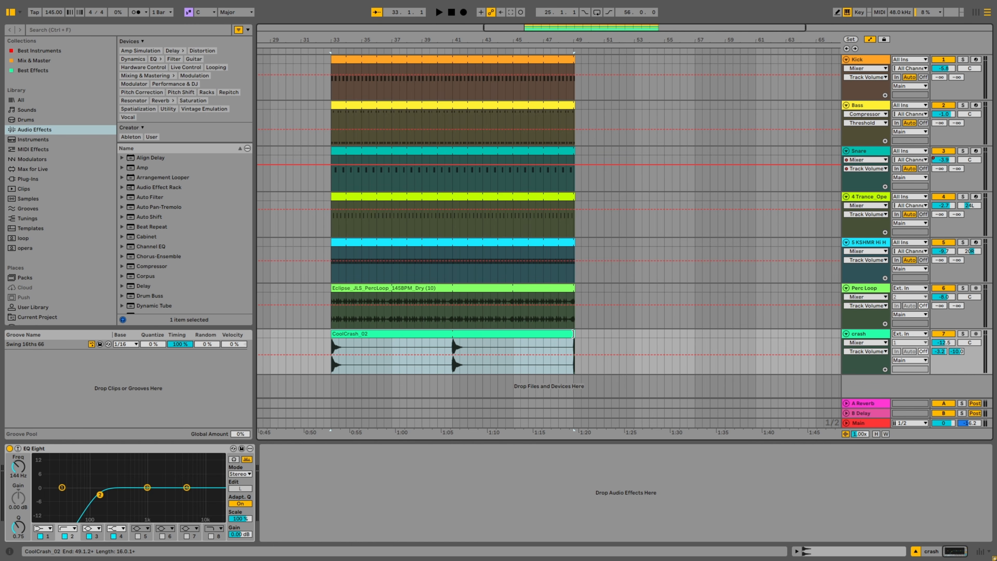
drag(328, 338, 574, 335)
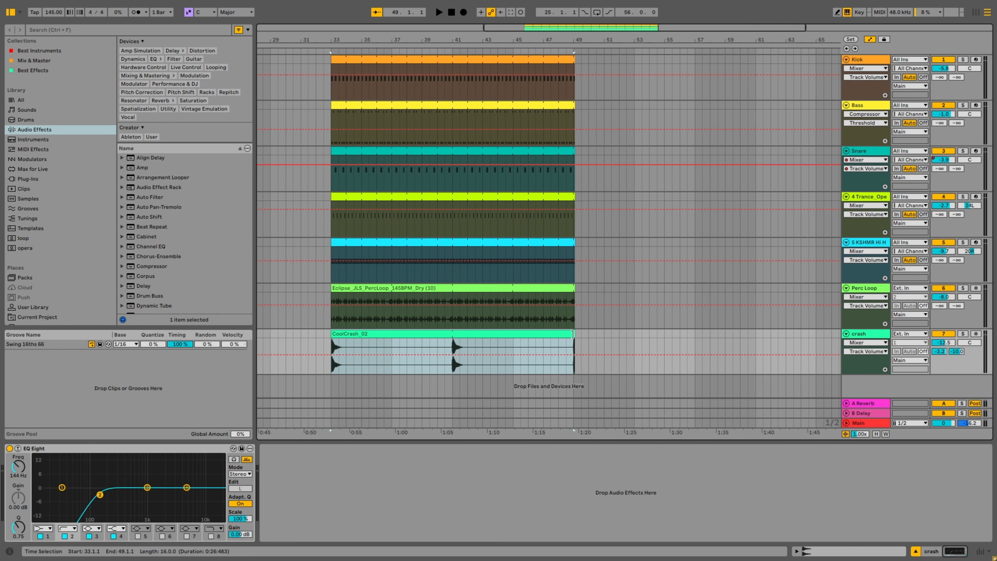
key(Tab)
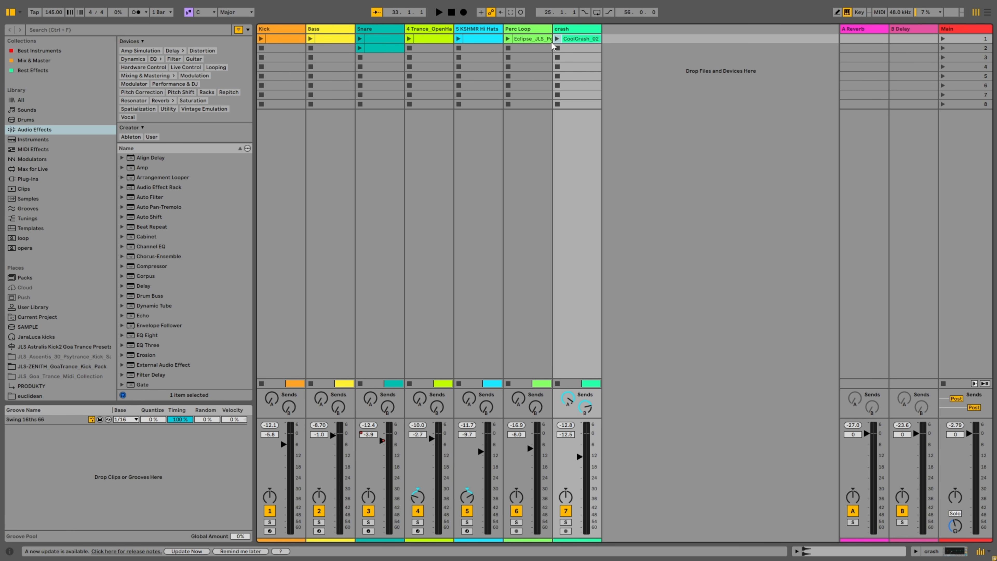
click(520, 29)
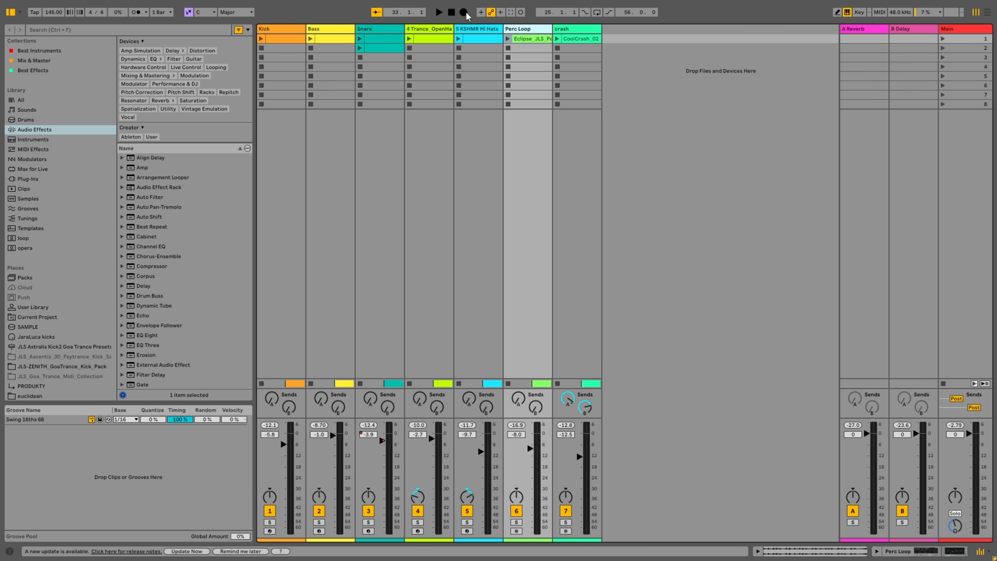
- Return to the Arrangement and select the stretch from bar 49 to about bar 54 across all tracks
key(Tab)
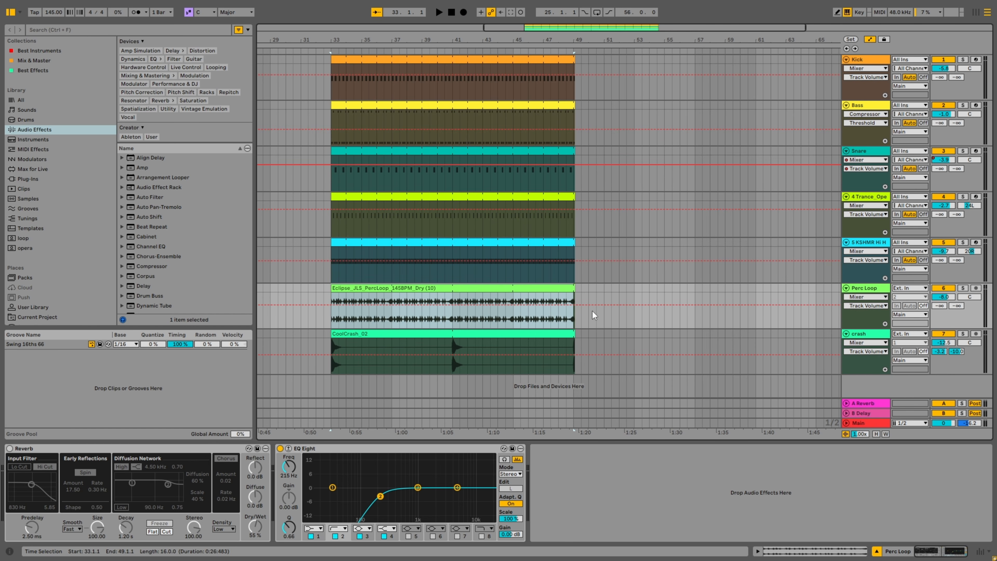
drag(574, 371, 650, 24)
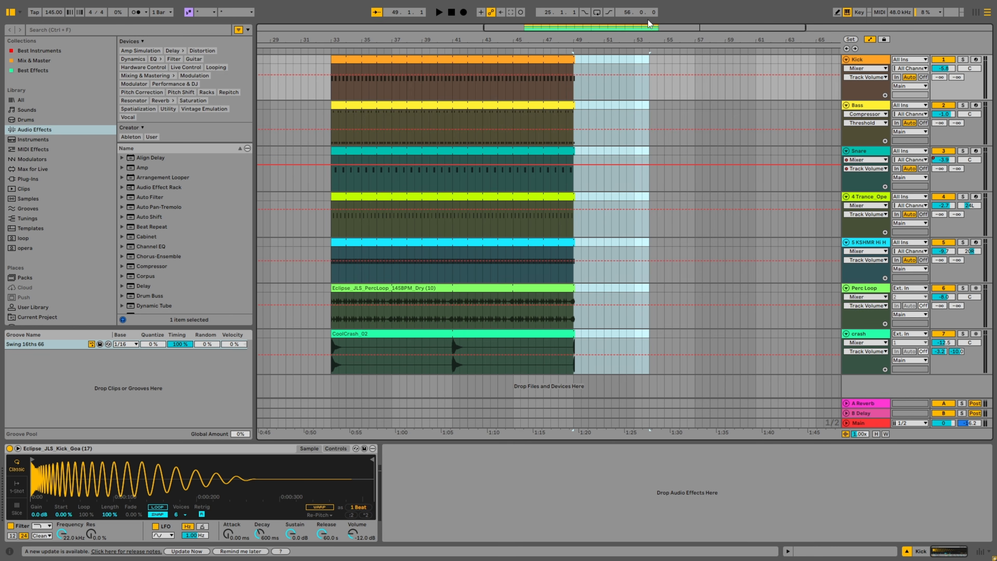
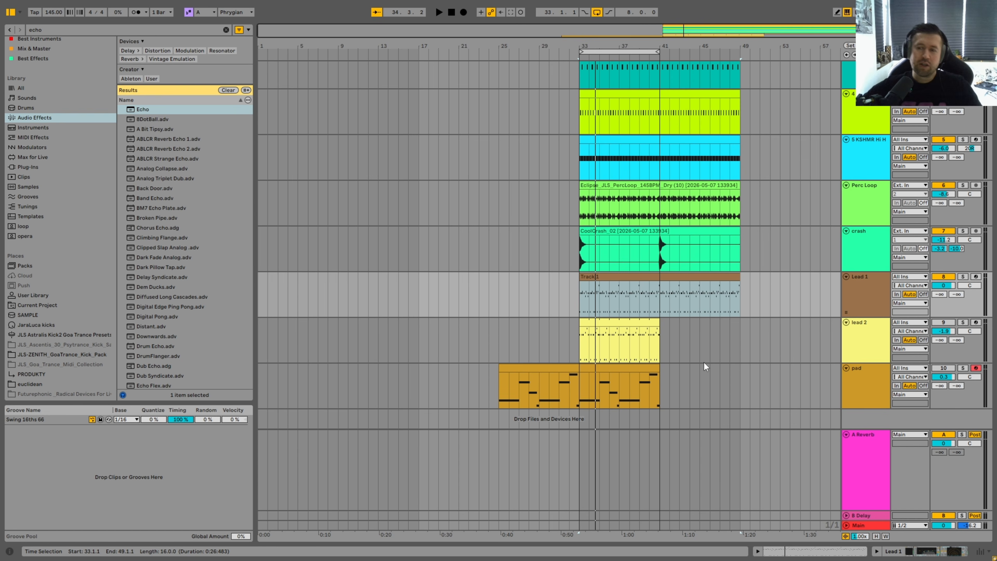
- Open the Serum 2 instrument of the Lead 1 track and position its window over the arrangement
double_click(875, 285)
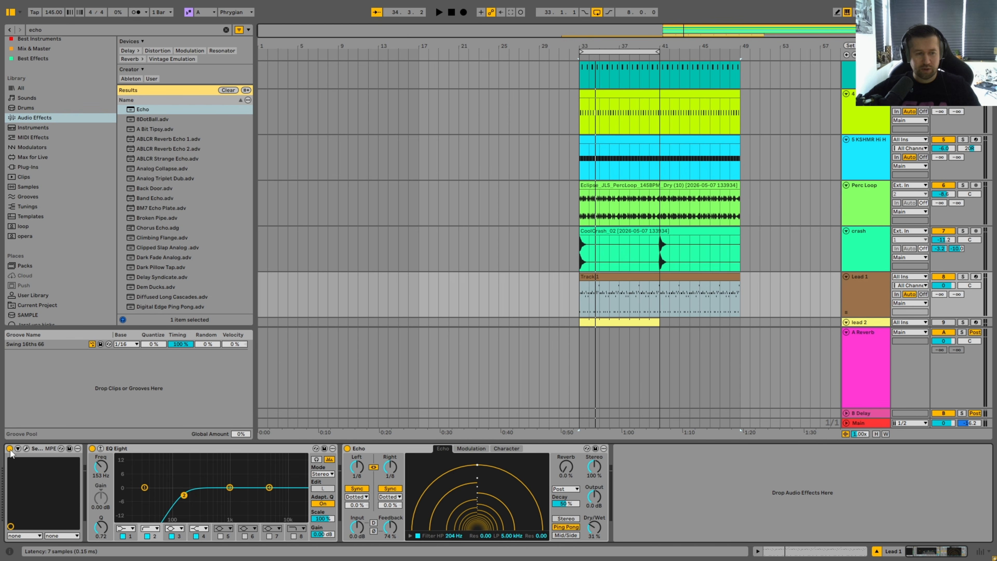
click(27, 448)
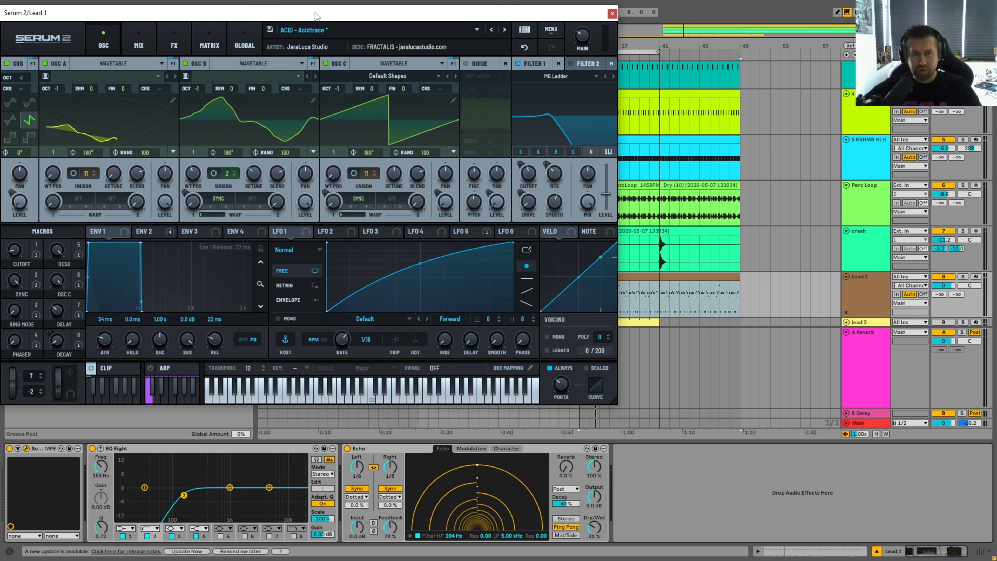
drag(316, 14, 400, 45)
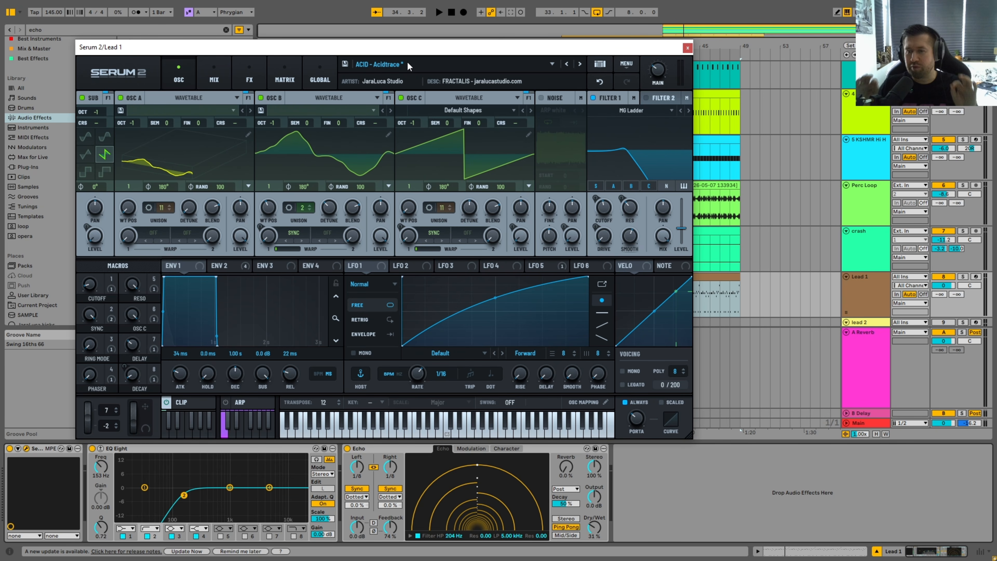
drag(432, 49, 478, 49)
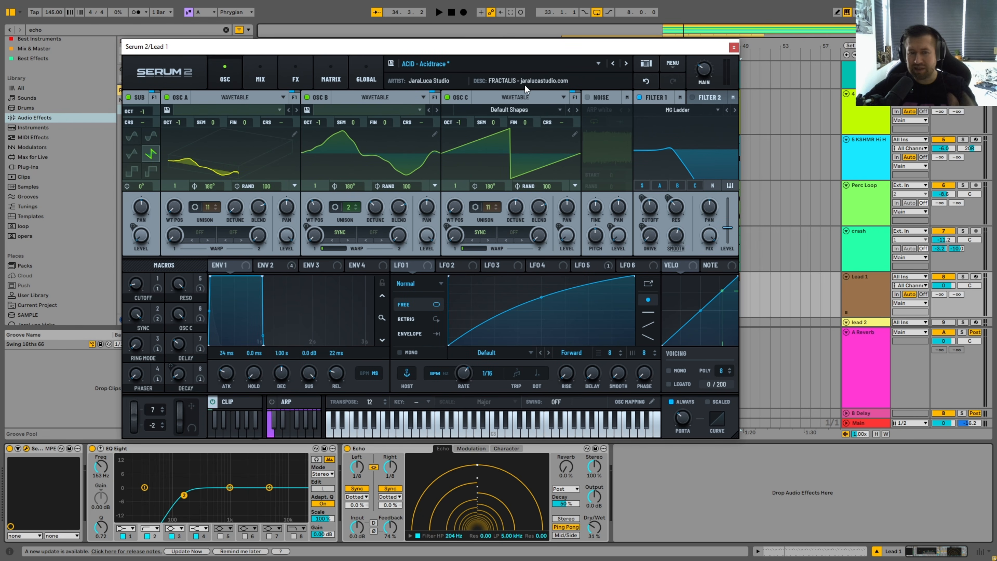
- Show the Serum 2 clip sequencer on Lead 1, audition its phrygian pattern and set the transpose to 0
click(228, 401)
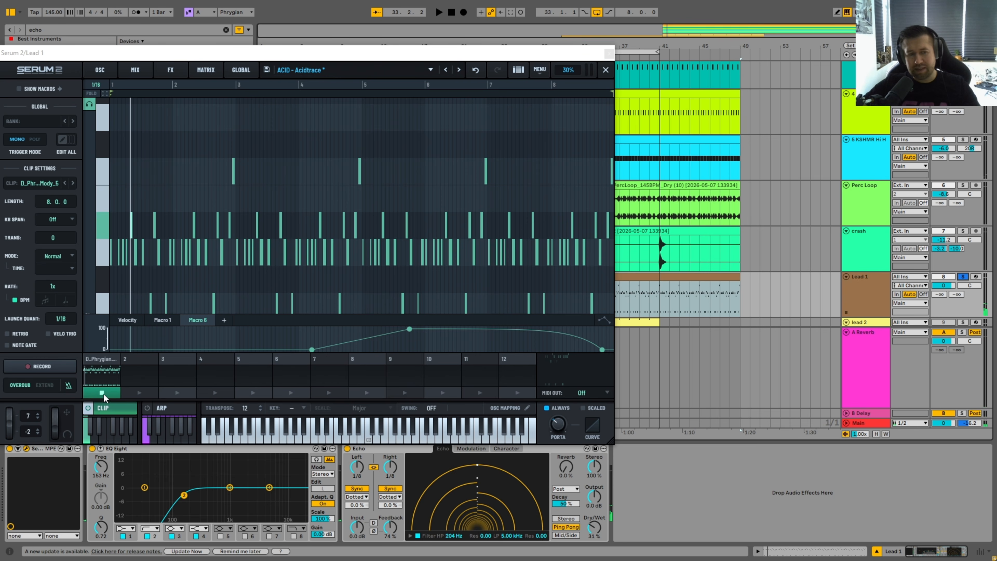
key(space)
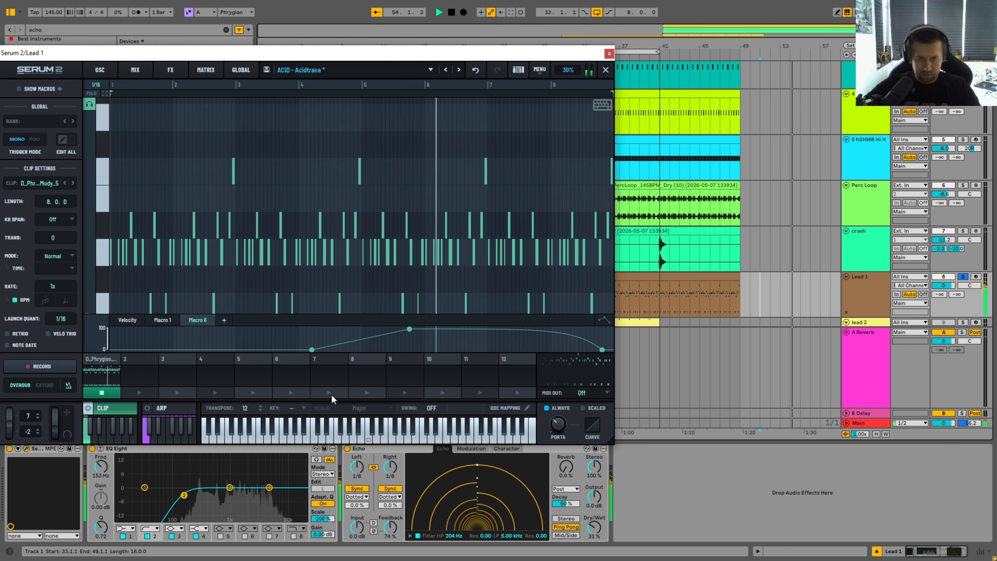
double_click(245, 410)
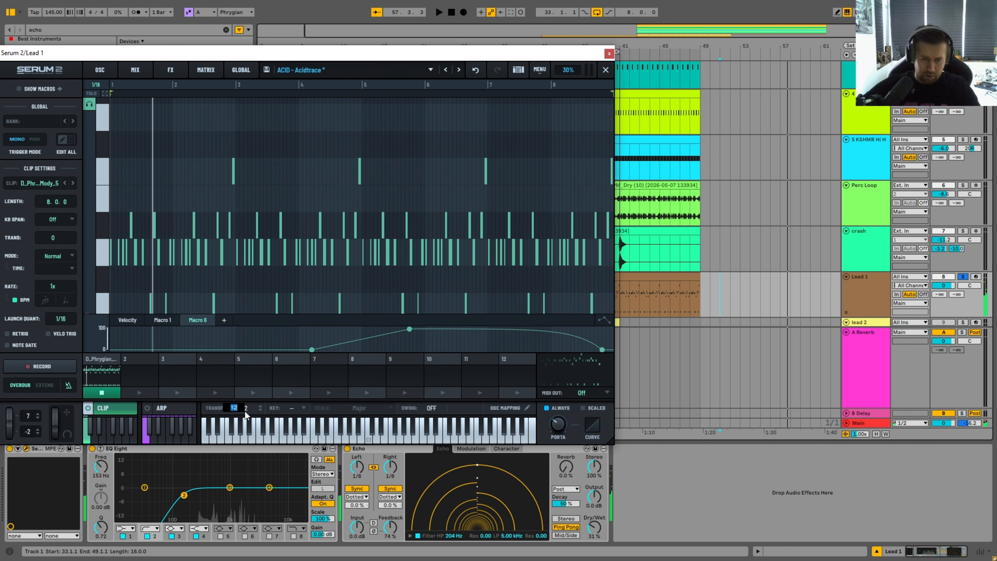
text(0)
key(Return)
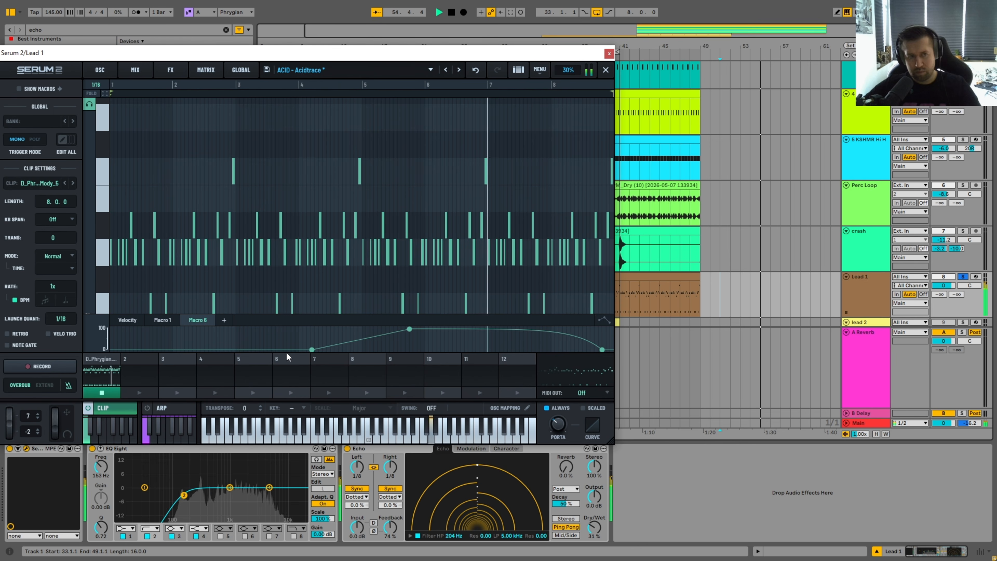
- Move the existing Lead 1 clip from bar 33 so that it starts at bar 49
drag(486, 53, 389, 61)
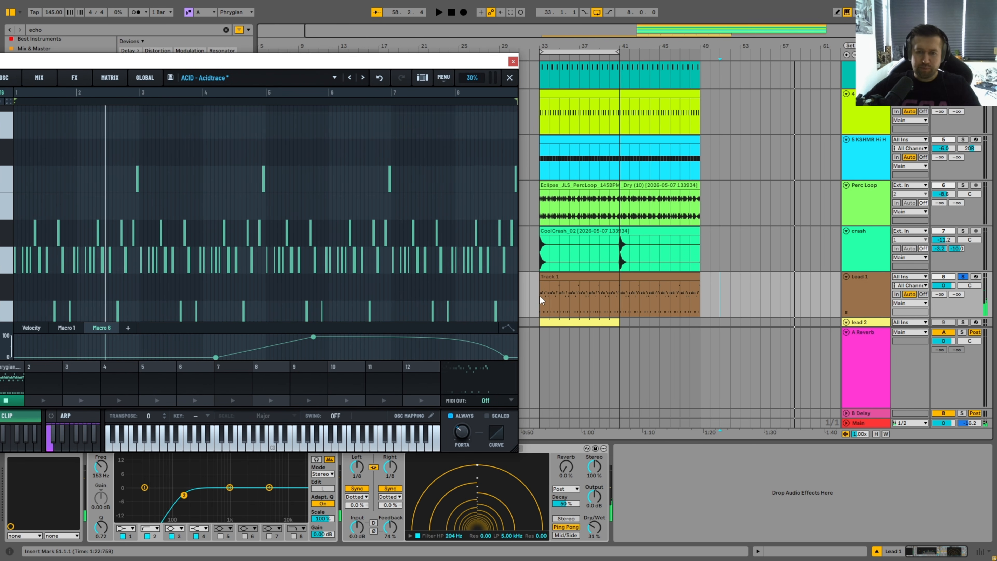
drag(540, 296, 701, 280)
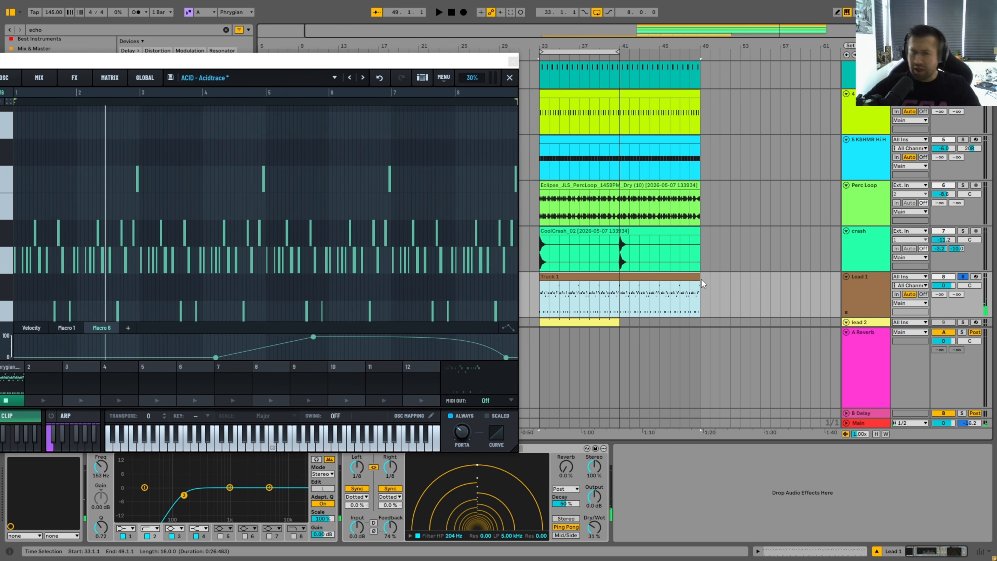
drag(639, 281, 791, 280)
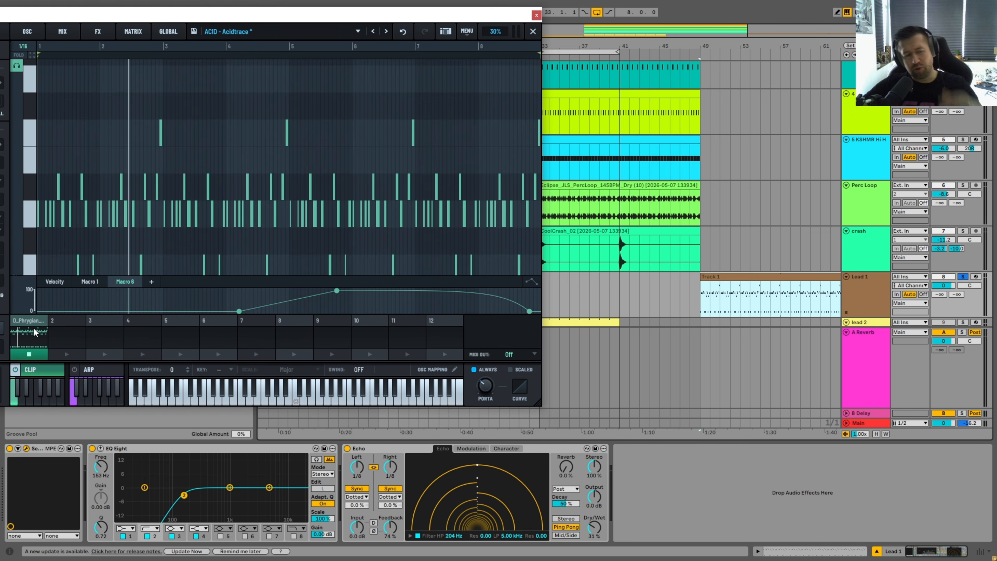
- Place the Serum 2 pattern as a MIDI clip on Lead 1 at bar 33, extended to bar 49, and check its notes
drag(462, 253, 545, 297)
drag(552, 293, 561, 276)
click(536, 15)
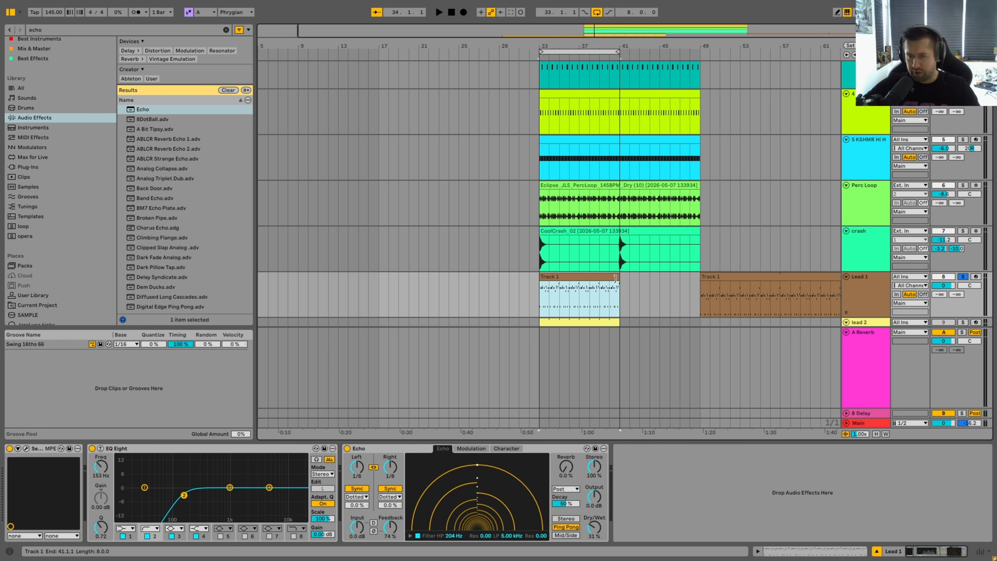
drag(621, 280, 699, 285)
double_click(567, 279)
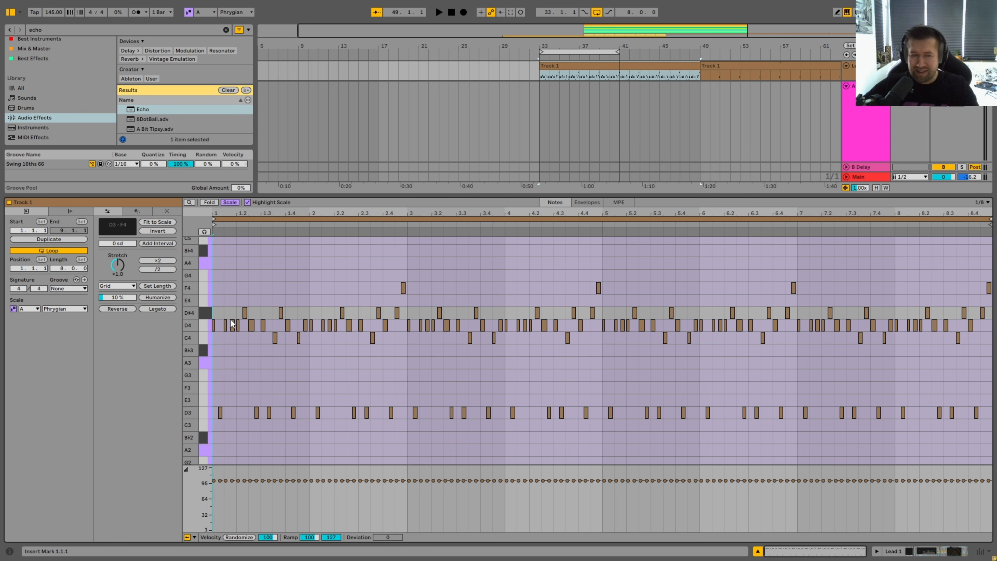
key(ctrl+alt+l)
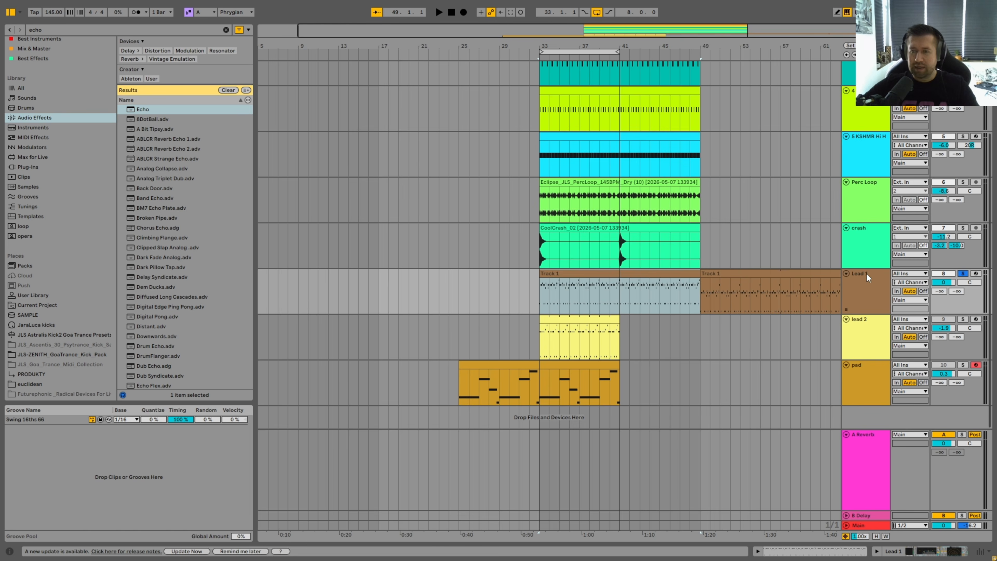
- Reopen Serum 2 on Lead 1, stop its internal clip, return to the oscillator page and close the plug-in window
double_click(867, 274)
click(26, 449)
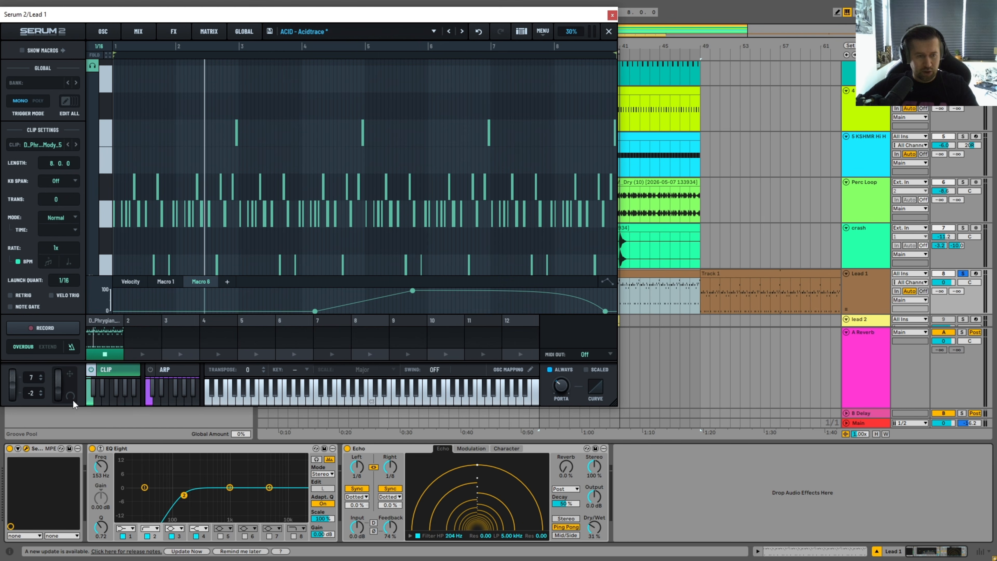
click(104, 355)
click(104, 31)
click(612, 14)
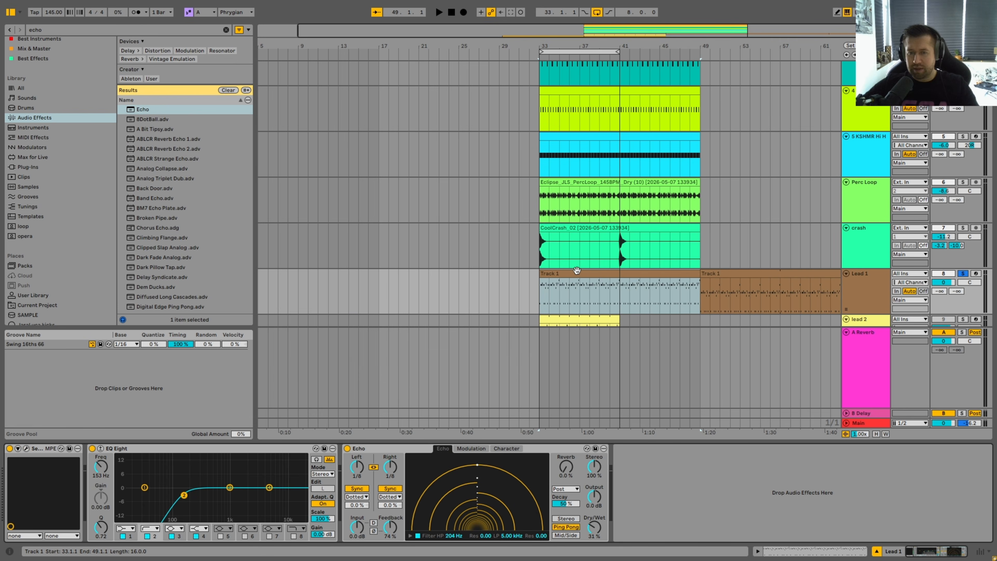
- Clear the Lead 1 solo and play the arrangement from bar 33 with the new lead clip
scroll(606, 153, up, 3)
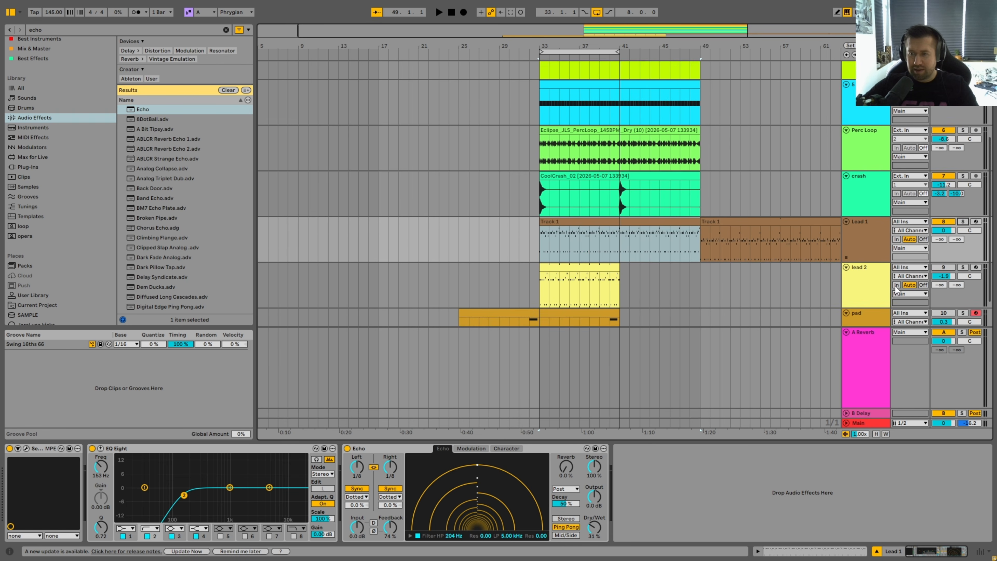
click(543, 77)
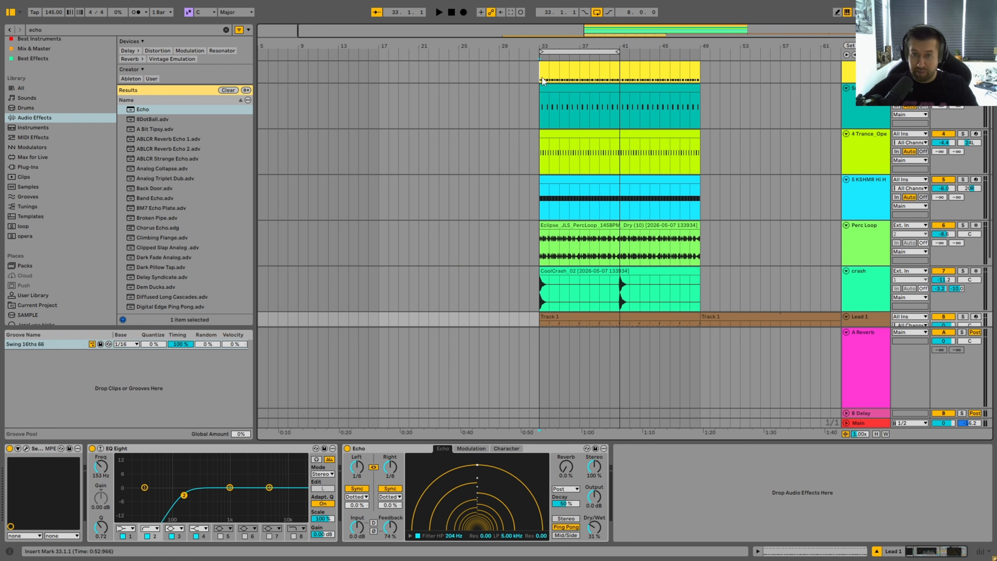
scroll(560, 91, up, 3)
scroll(577, 86, down, 7)
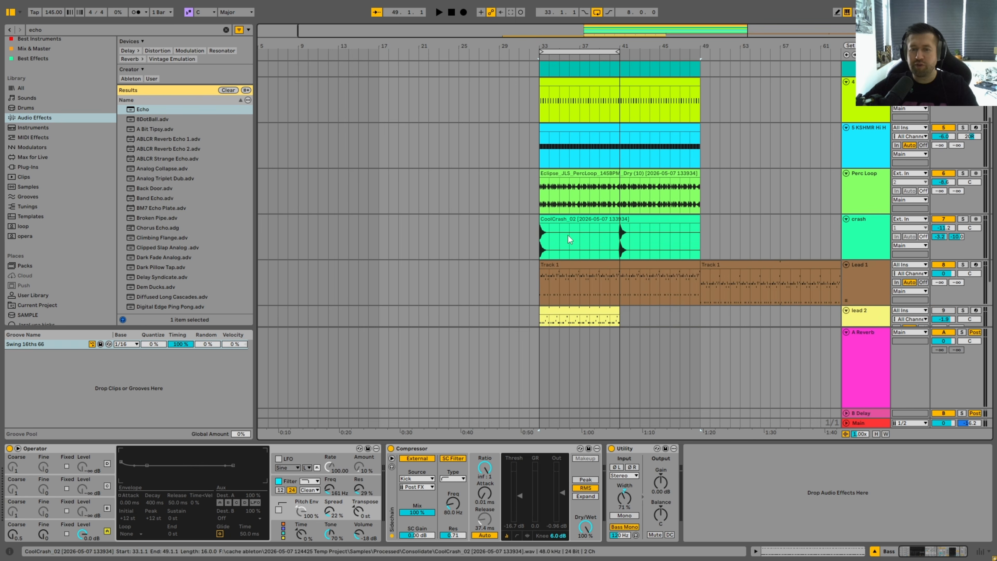
click(578, 266)
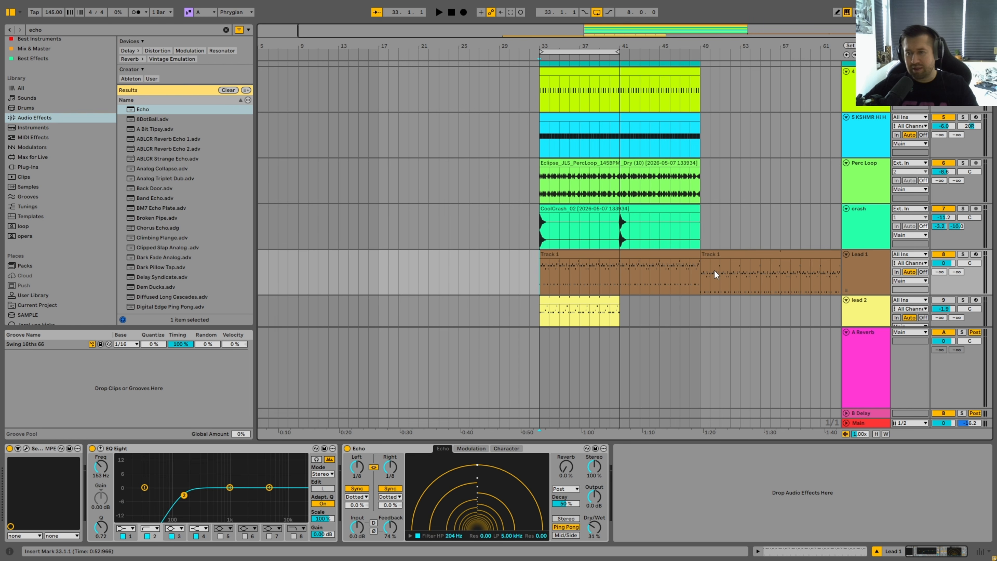
key(space)
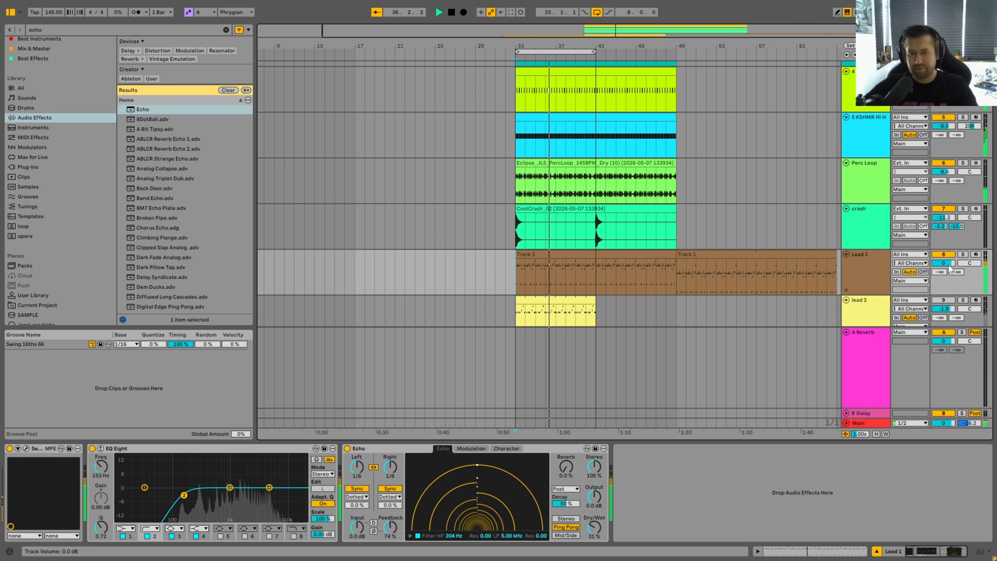
- Open the Lead 1 clip at bar 33 to examine its melody notes
double_click(554, 257)
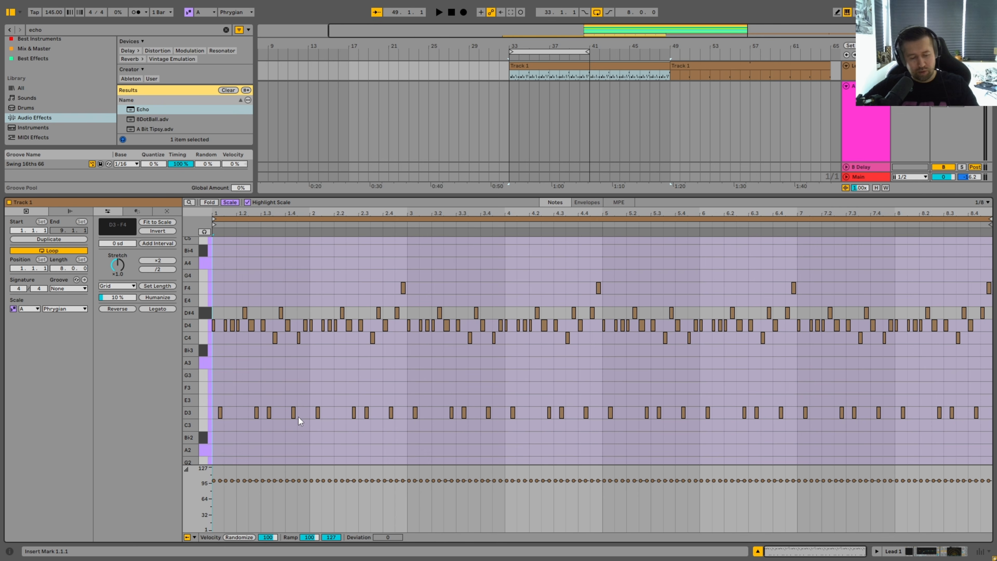
- Transpose all notes of the Lead 1 clip down three scale steps to the range A2–D4
key(ctrl+a)
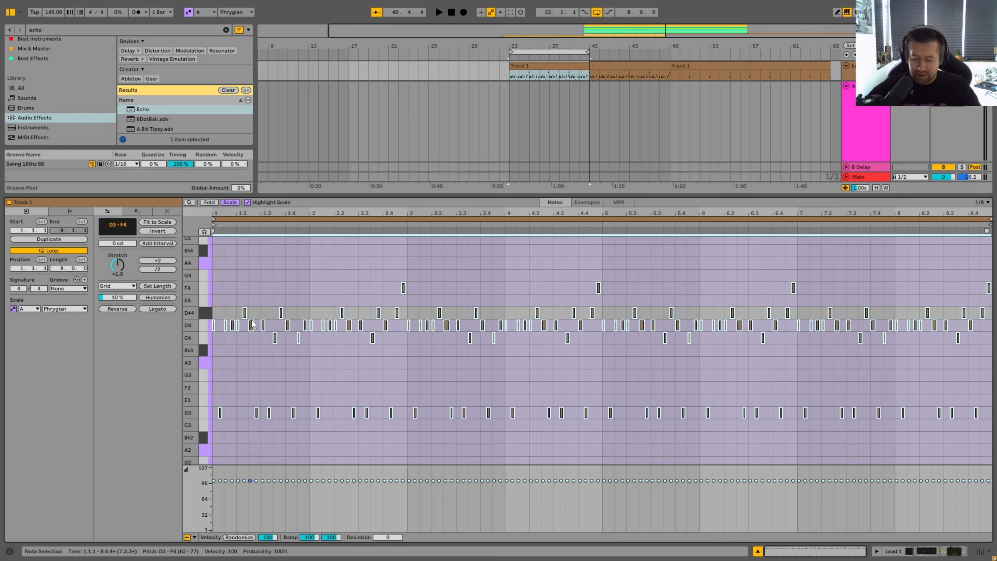
key(ctrl+a)
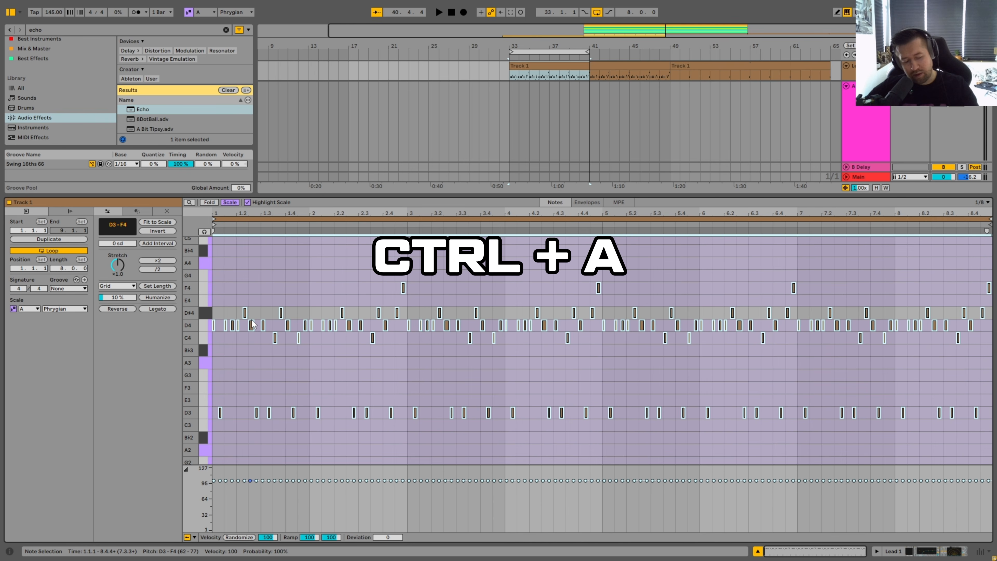
key(Down)
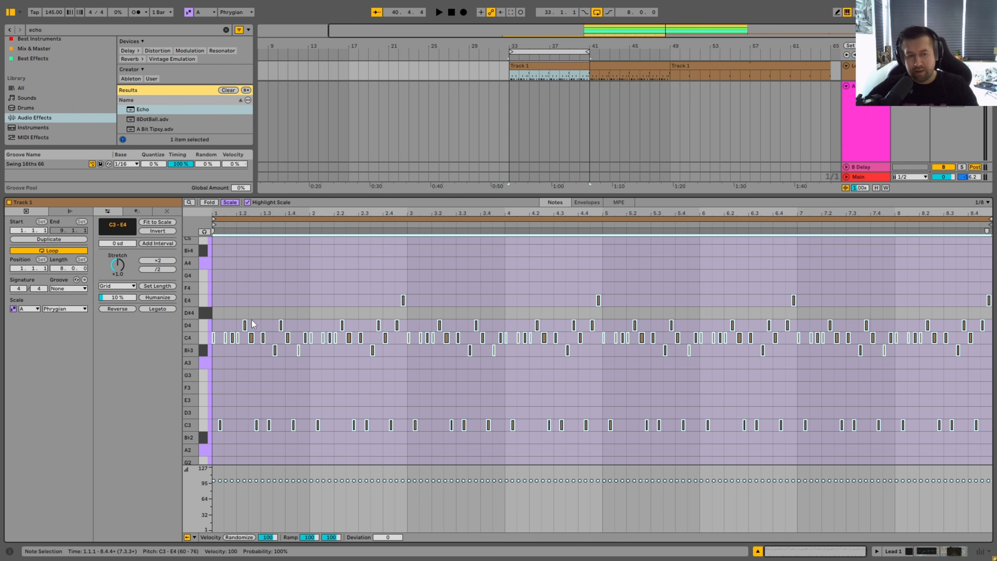
key(Down)
key(Down)
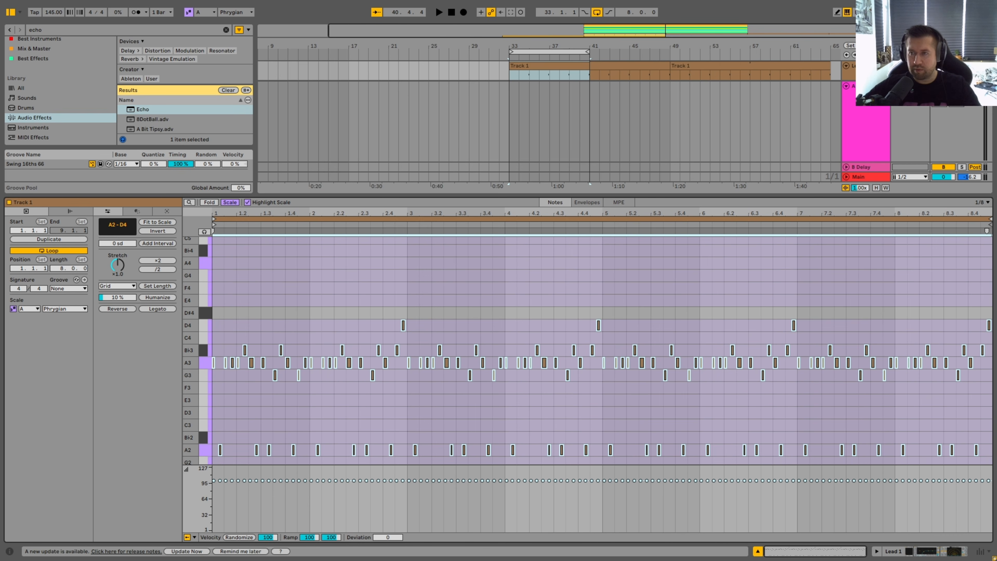
- Lower Lead 1's volume to -2.7 dB during playback and view its Serum 2 patch
key(alt+1)
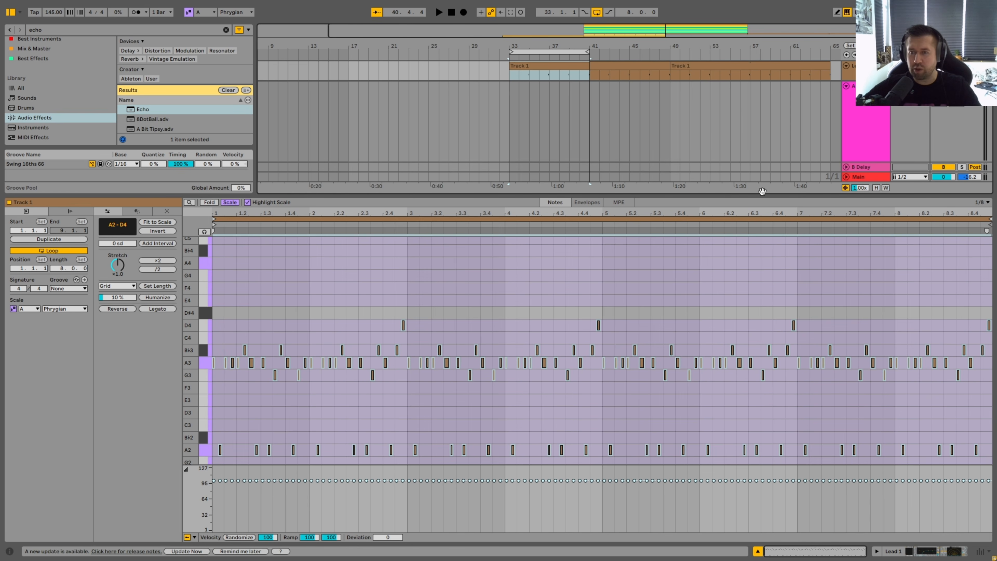
key(space)
key(ctrl+alt+3)
drag(943, 283, 943, 292)
double_click(870, 282)
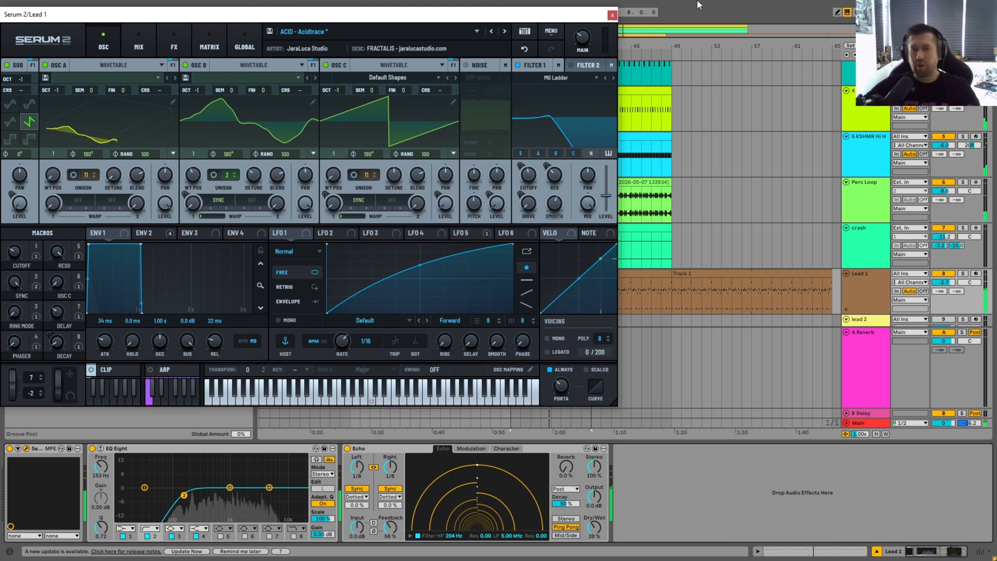
click(612, 15)
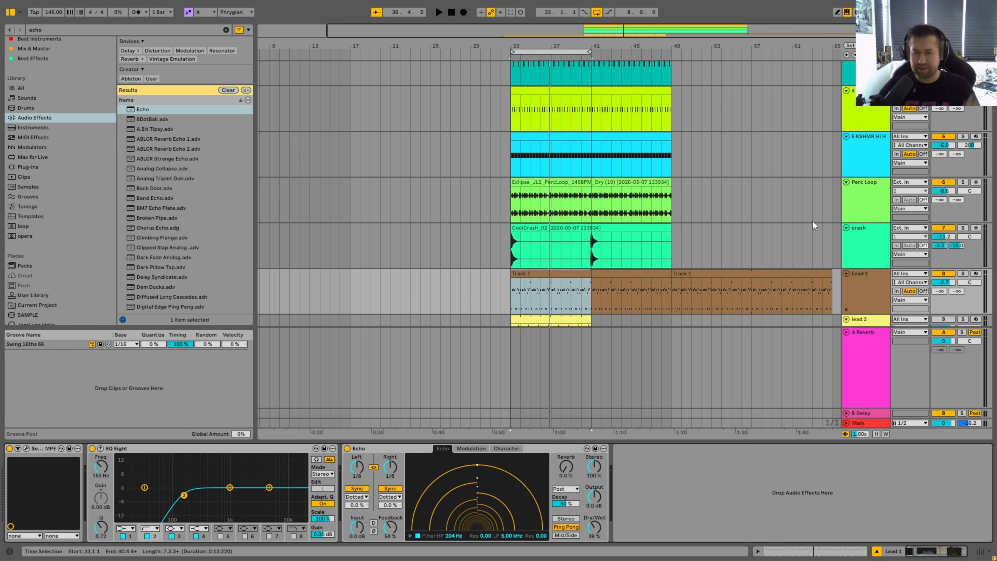
- Activate the lead 2 track and check the notes of its clip at bar 33
scroll(791, 250, down, 2)
click(556, 233)
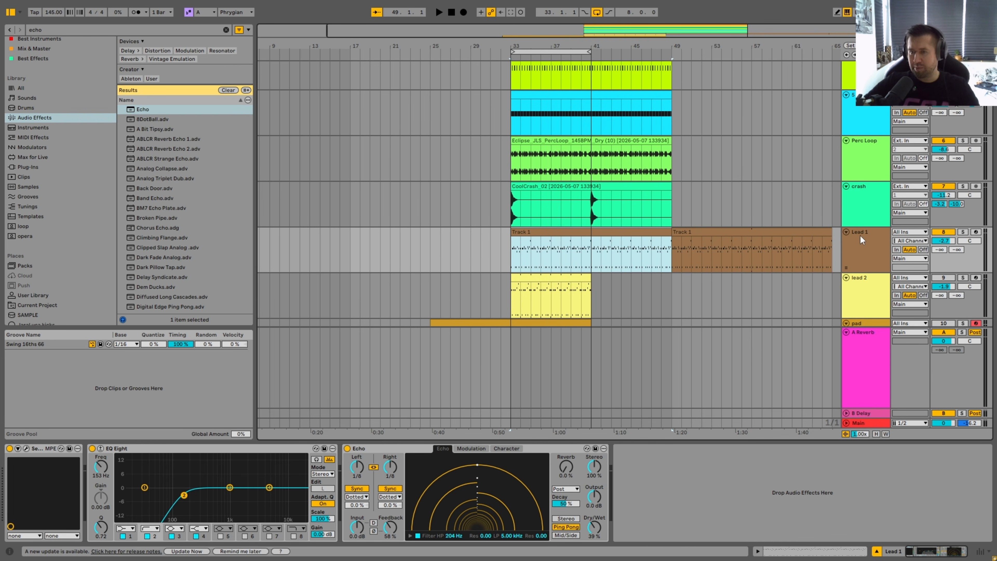
click(545, 278)
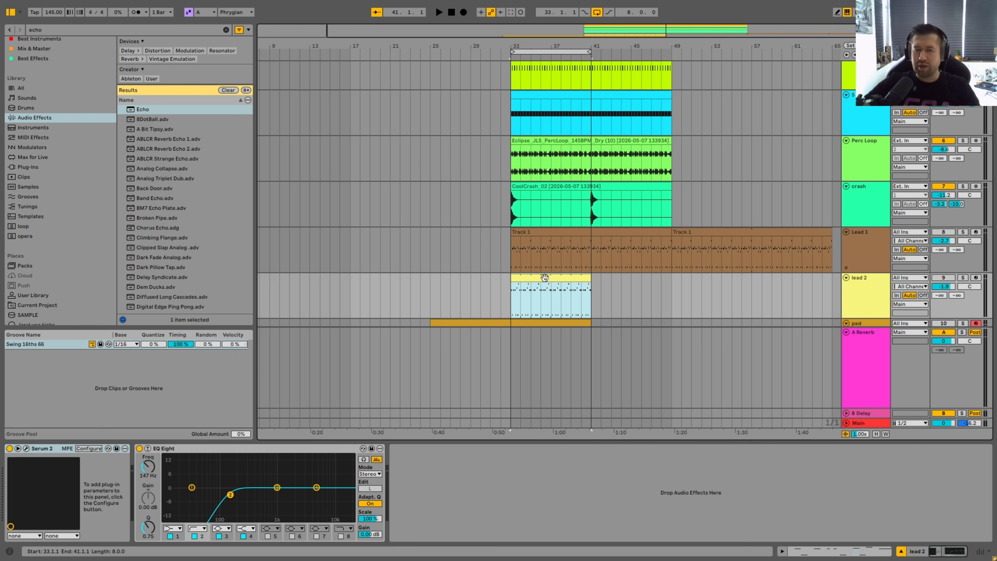
click(944, 277)
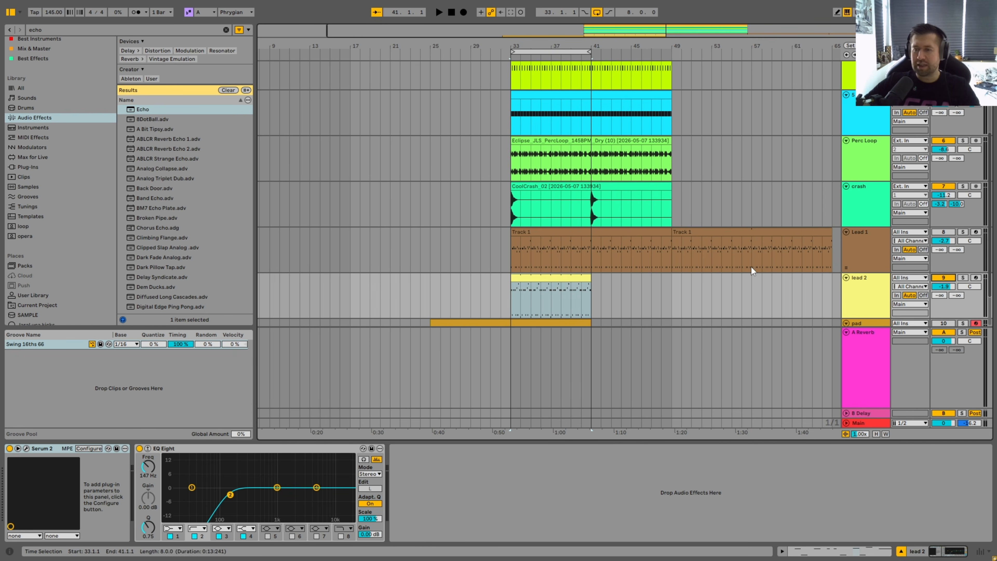
double_click(561, 274)
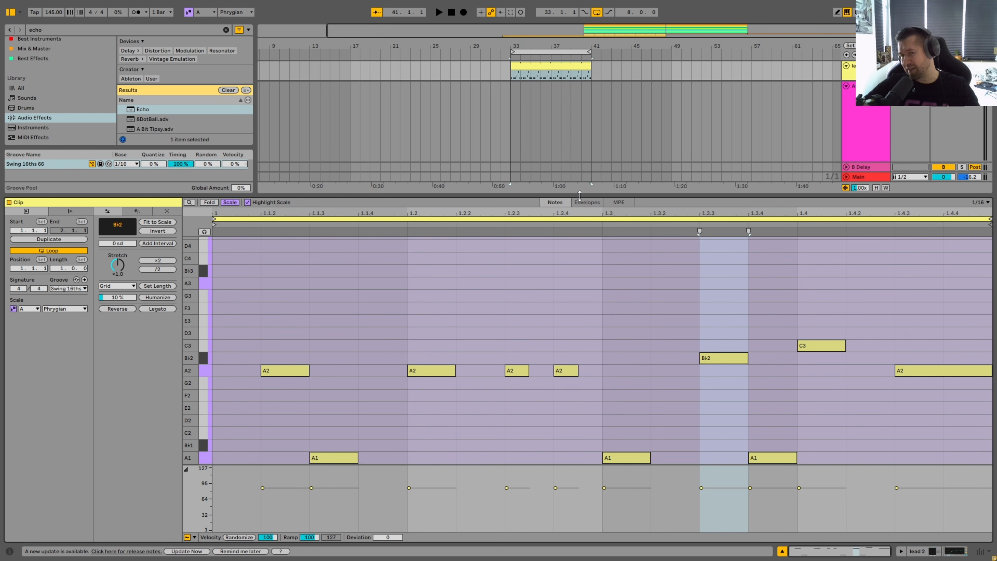
drag(580, 196, 577, 541)
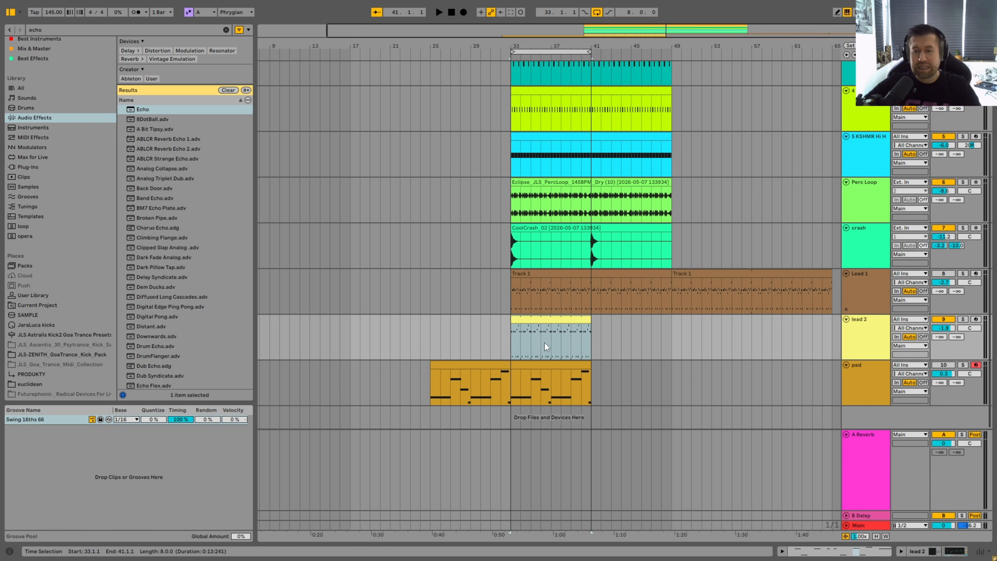
- Move the lead 2 clip to bar 41 and view the track's Serum 2 patch
mouse_move(536, 319)
mouse_down()
mouse_move(618, 319)
mouse_move(523, 325)
mouse_up()
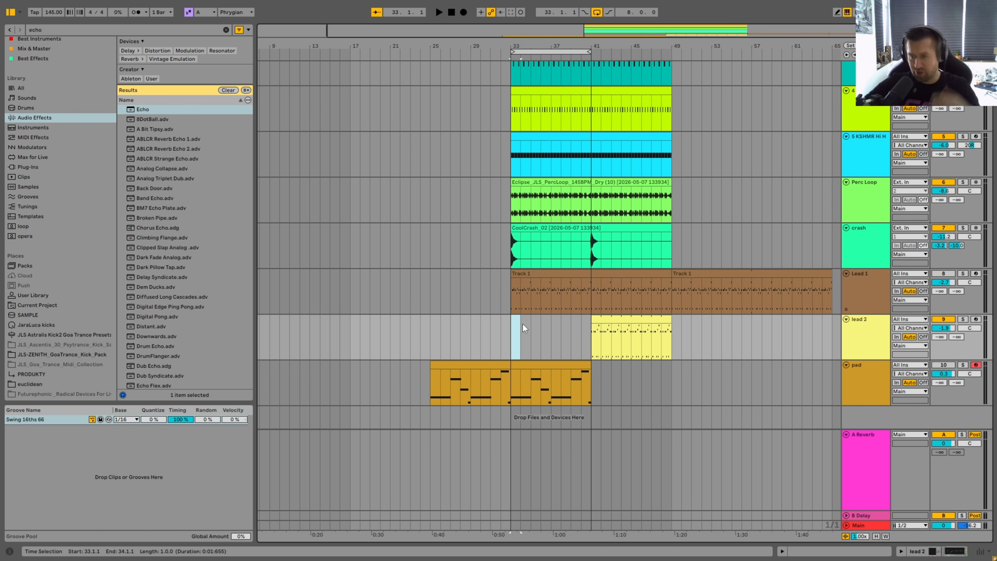
double_click(861, 330)
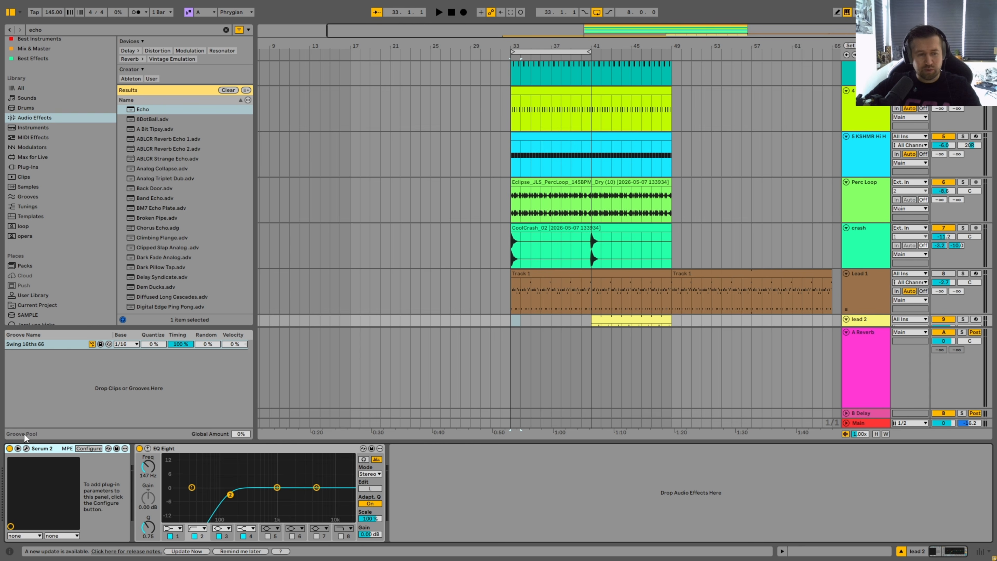
click(26, 448)
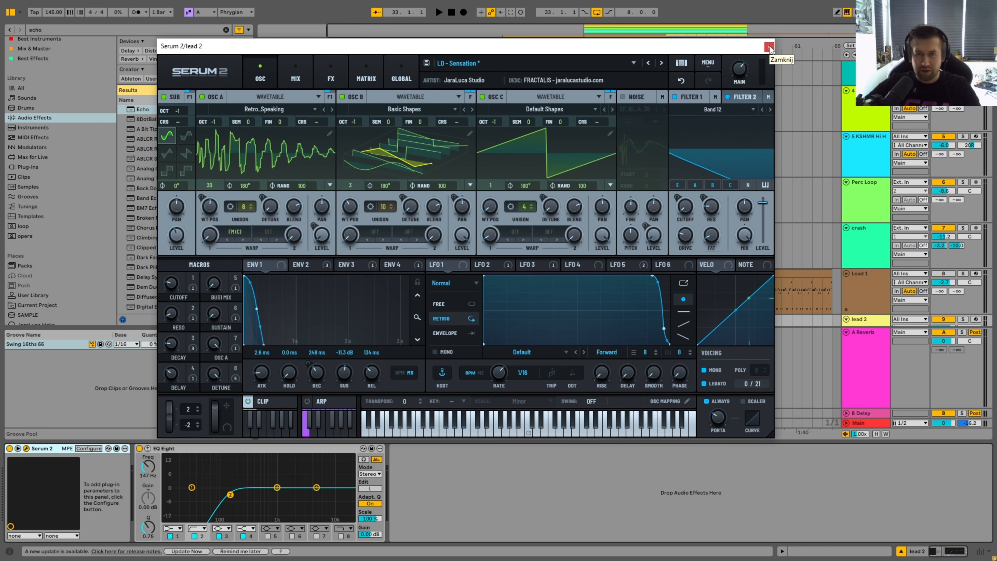
click(769, 48)
- Create an empty one-bar MIDI clip at bar 33 on lead 2 and open it for note editing
scroll(519, 314, down, 2)
double_click(516, 293)
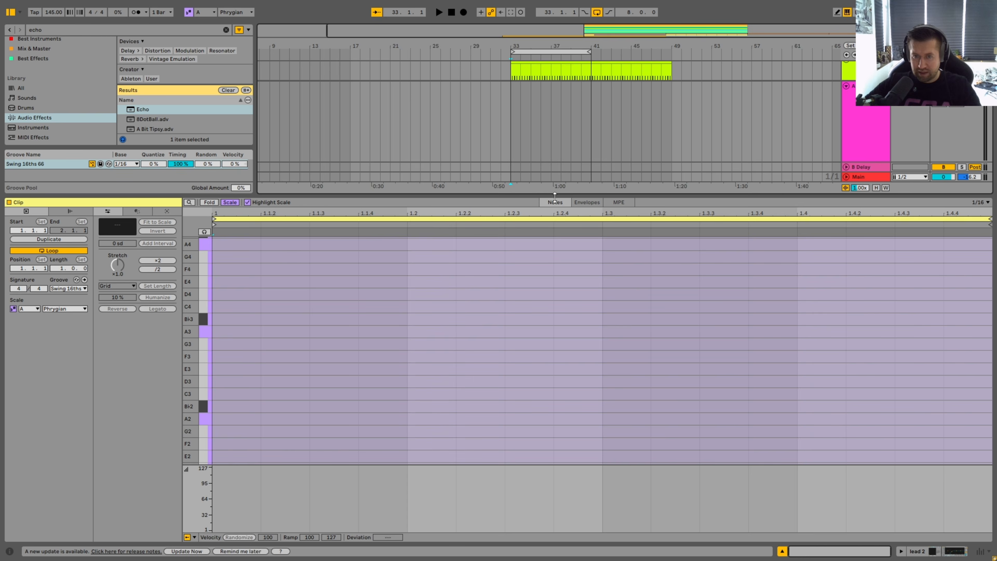
key(ctrl+alt+l)
click(515, 320)
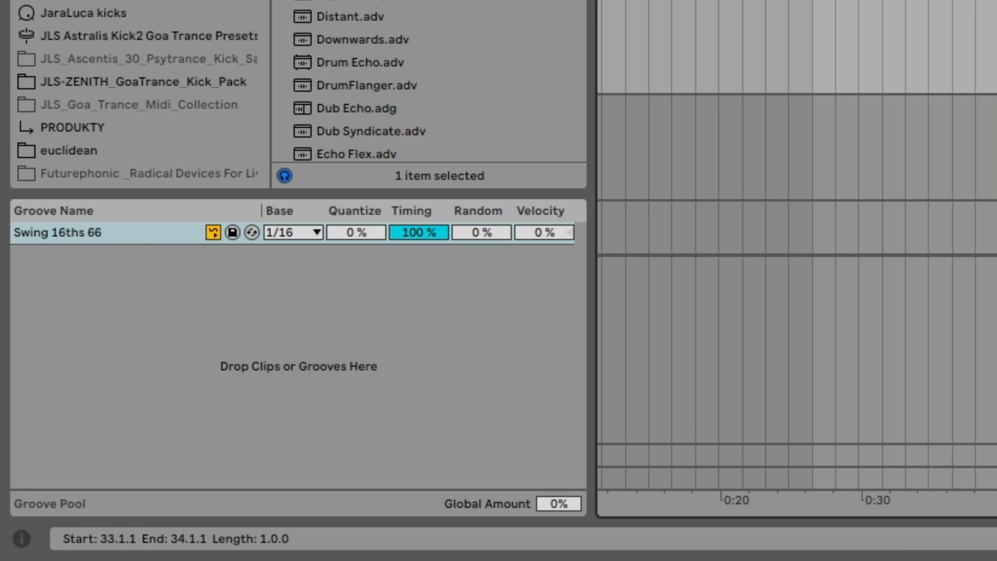
double_click(515, 66)
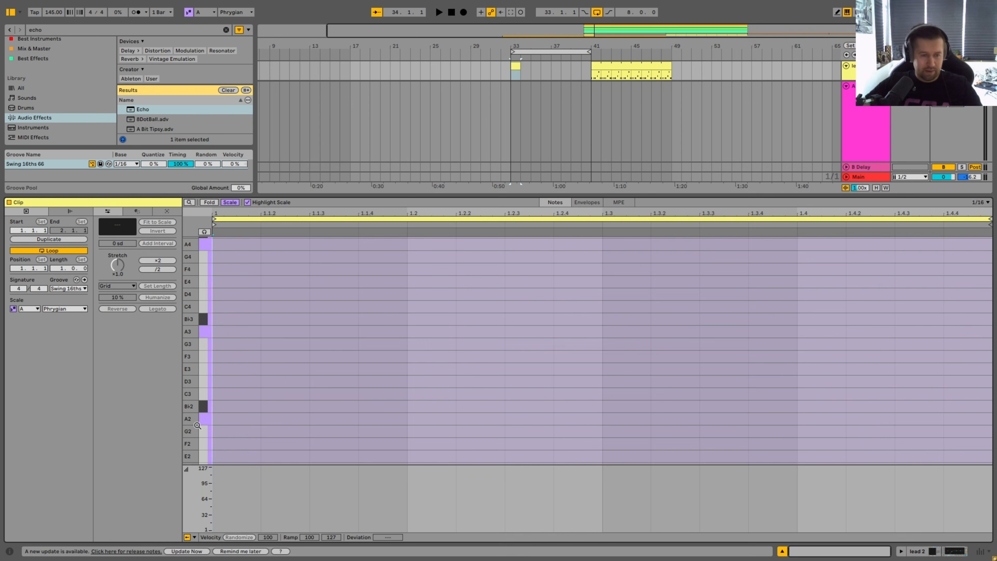
- Enter four 1/16 A2 notes at 1.1.2, 1.2.2, 1.3.3 and 1.4.2 in the new lead 2 clip
drag(197, 425, 197, 360)
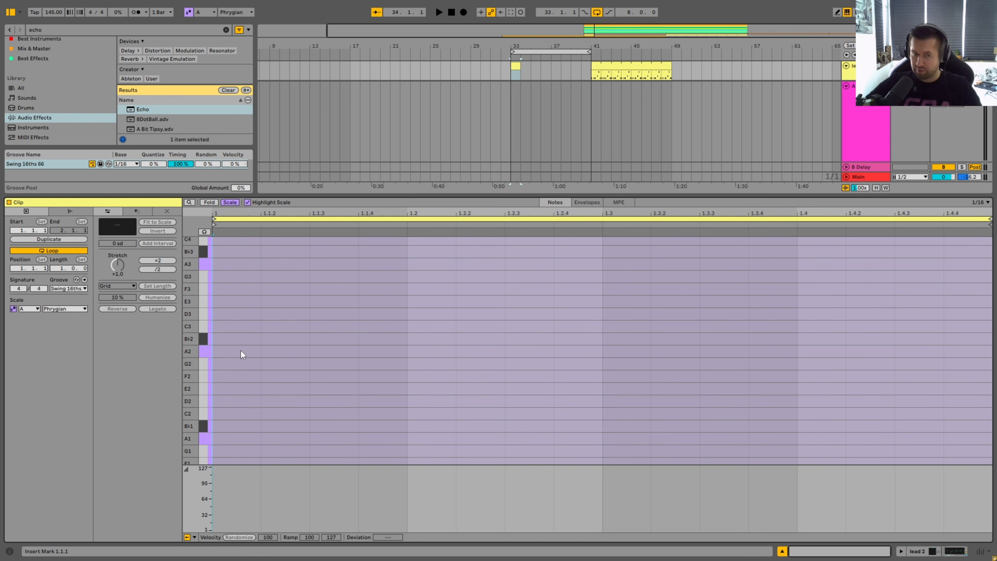
double_click(275, 351)
double_click(462, 351)
click(634, 352)
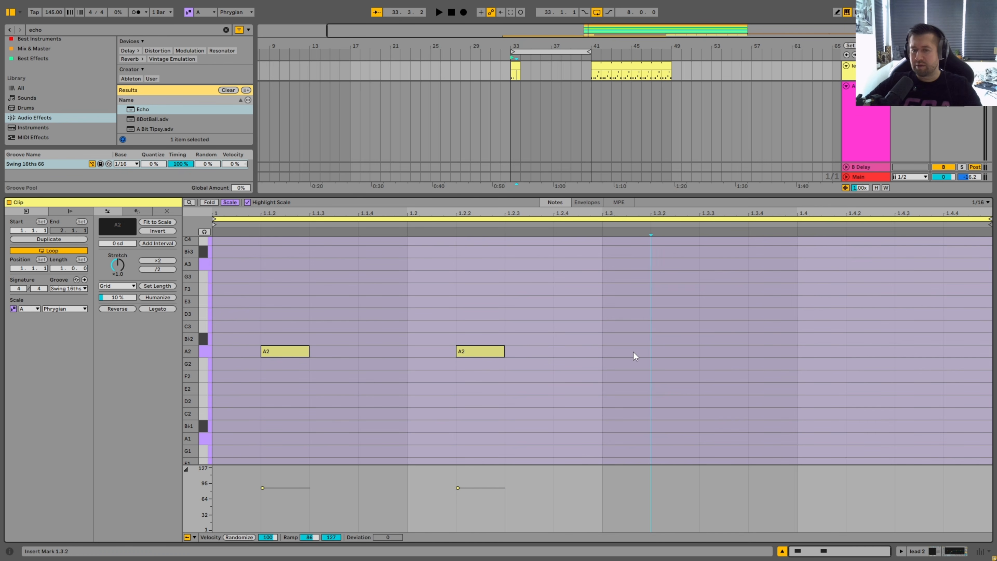
double_click(634, 353)
double_click(809, 354)
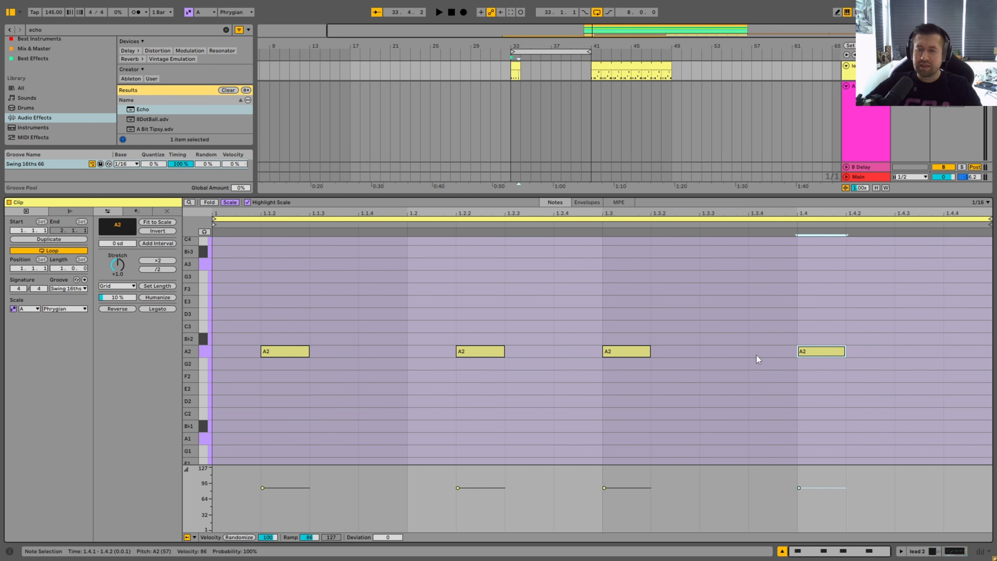
drag(648, 358, 725, 357)
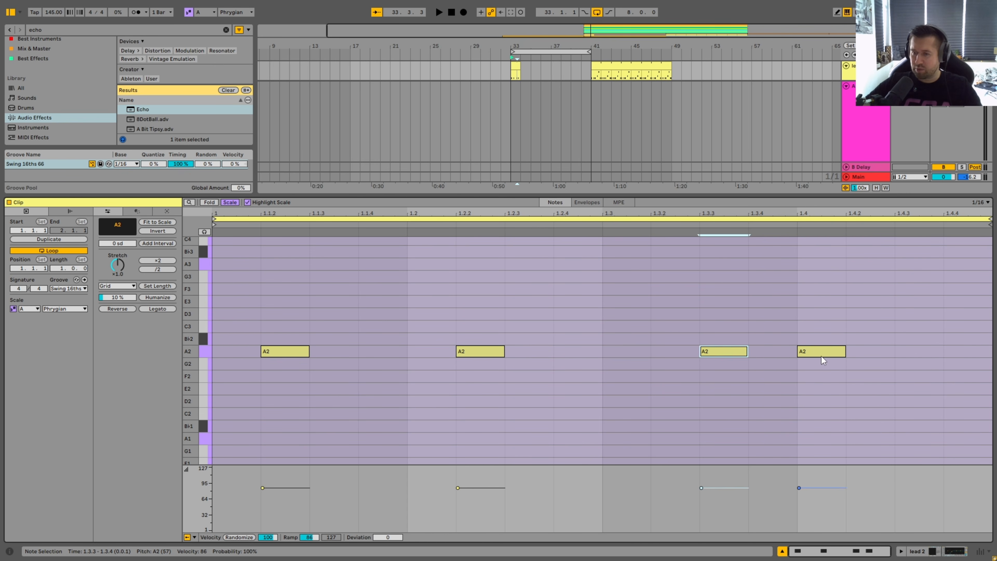
drag(822, 357, 870, 355)
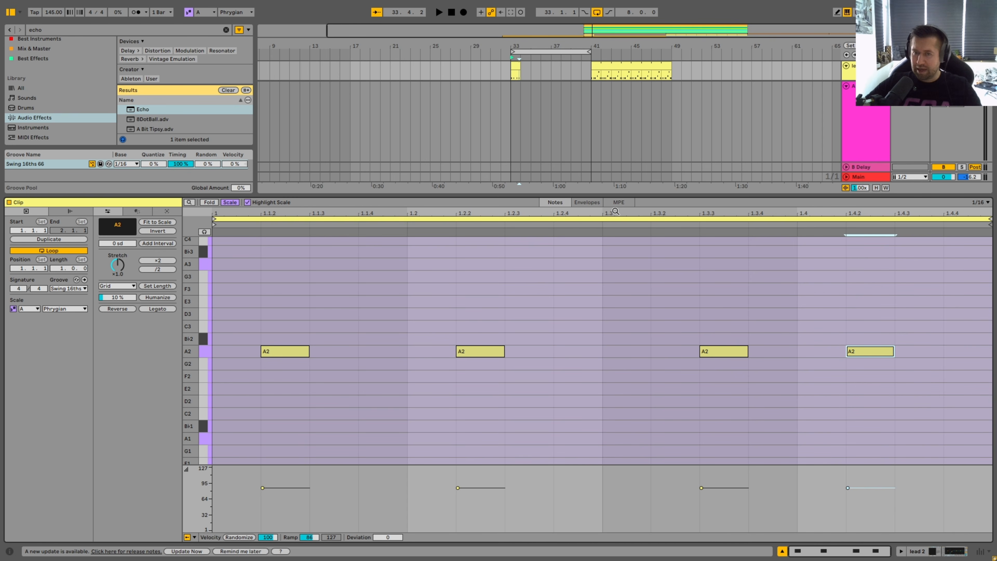
- Set the arrangement loop to the one-bar lead 2 clip at bar 33
click(628, 191)
key(ctrl+alt+l)
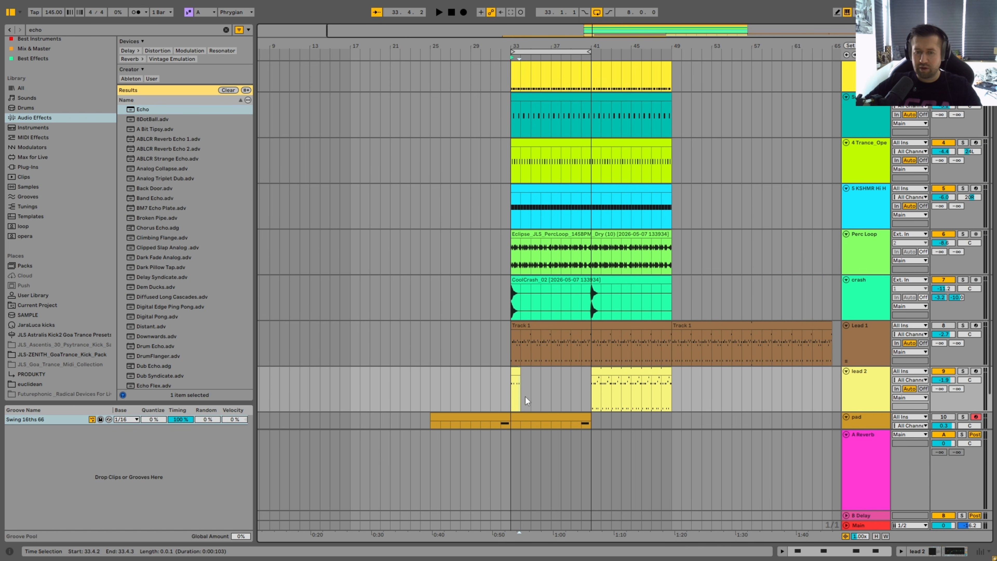
click(514, 397)
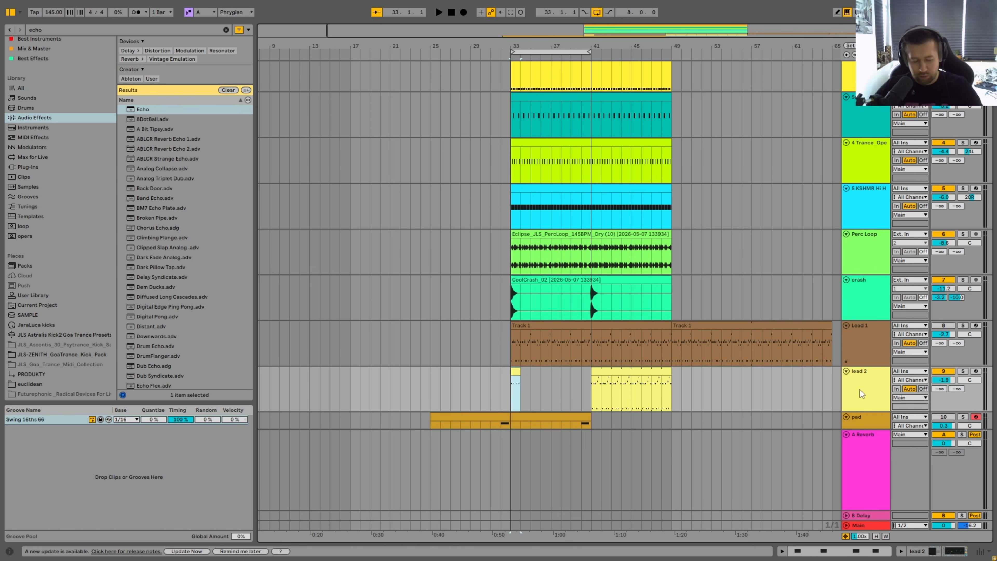
key(ctrl+l)
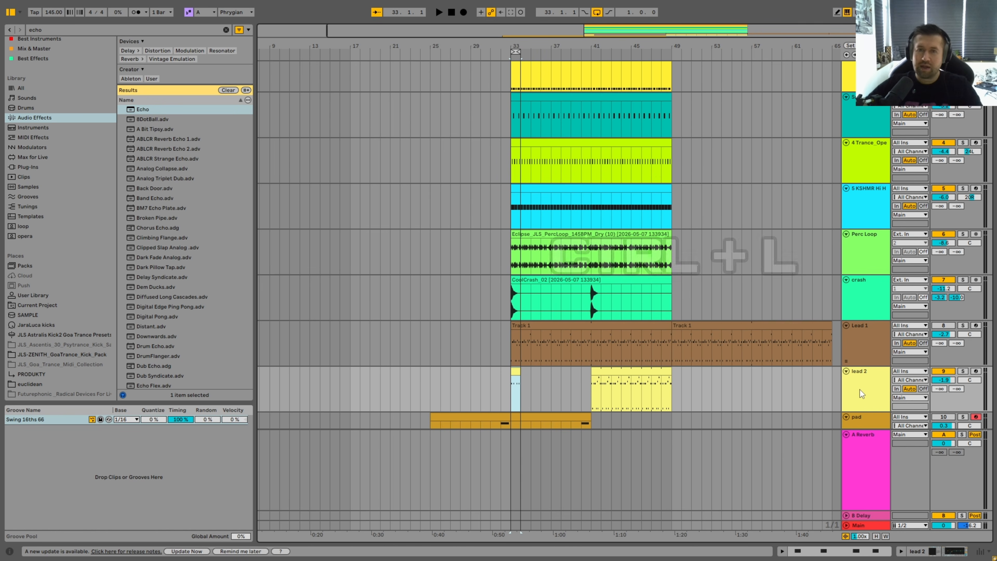
- Play the one-bar loop at bar 33 to hear the new lead 2 notes over the drums and bass
scroll(955, 270, up, 3)
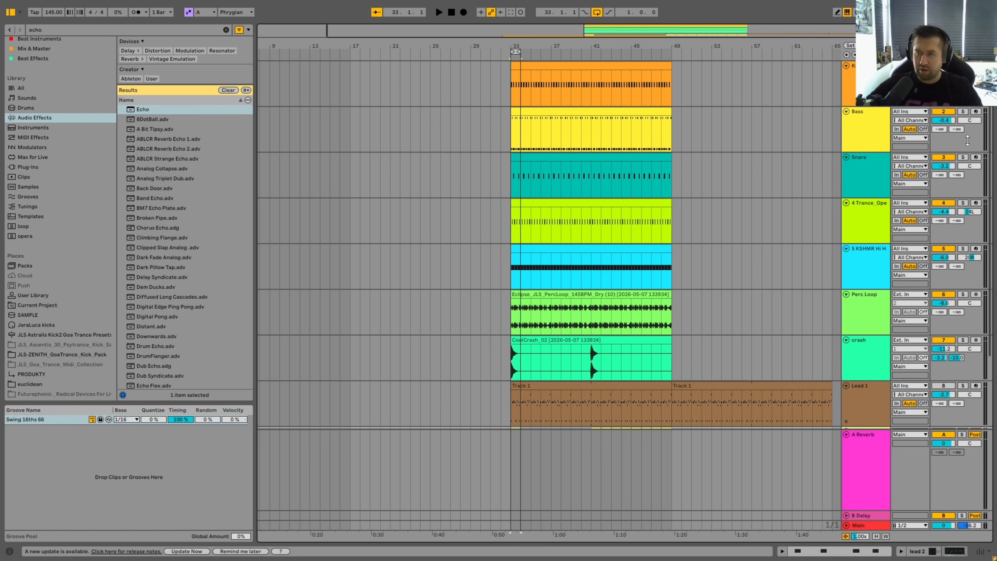
key(space)
scroll(858, 332, down, 3)
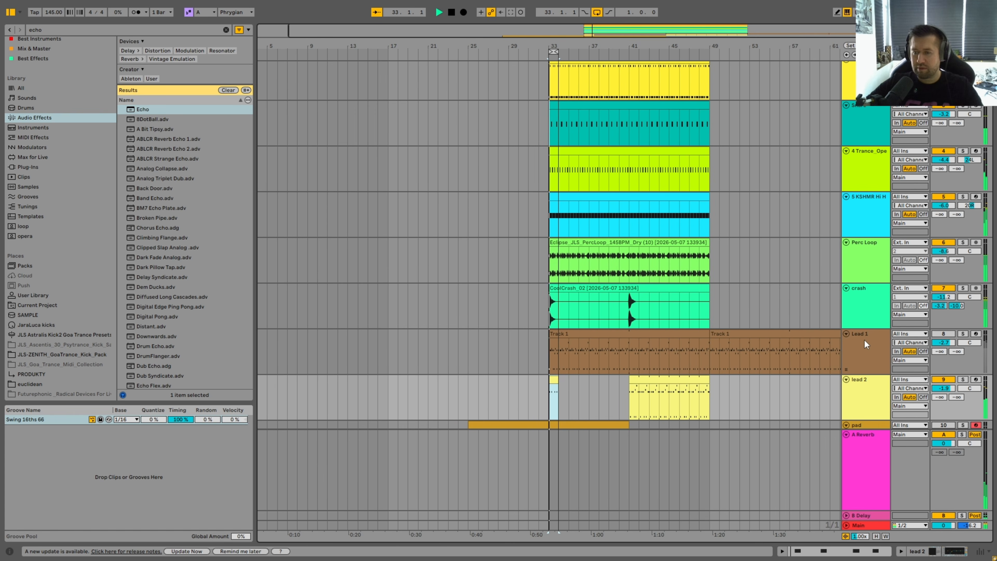
scroll(892, 275, up, 3)
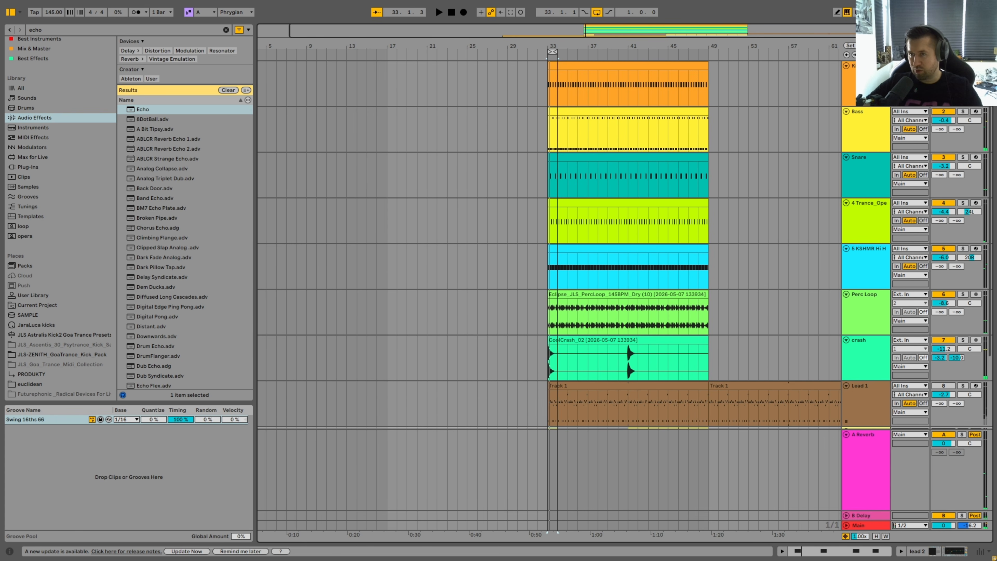
- Audition the one-bar loop with lead 2 soloed and reopen the notes of its clip at bar 33
scroll(937, 230, down, 3)
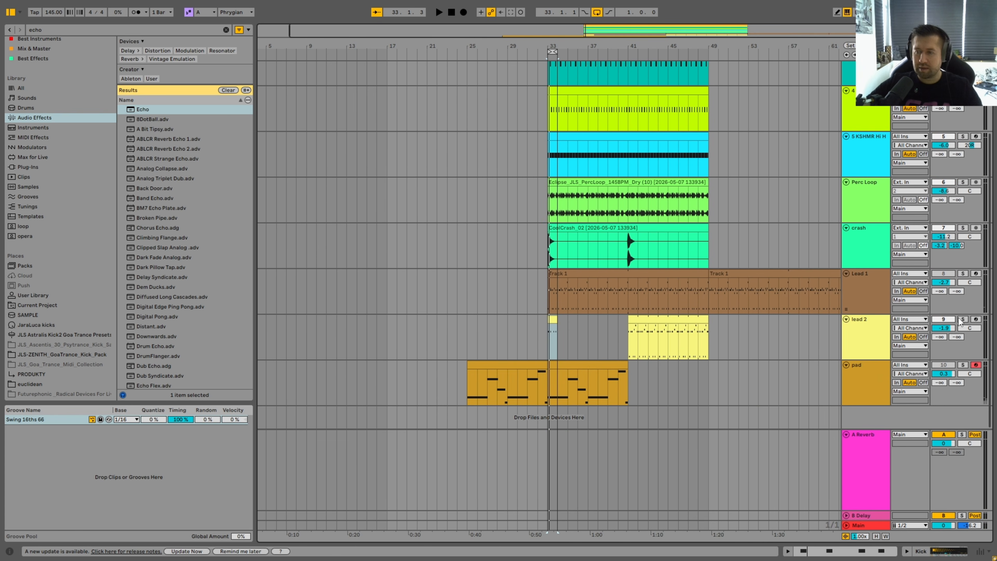
click(963, 320)
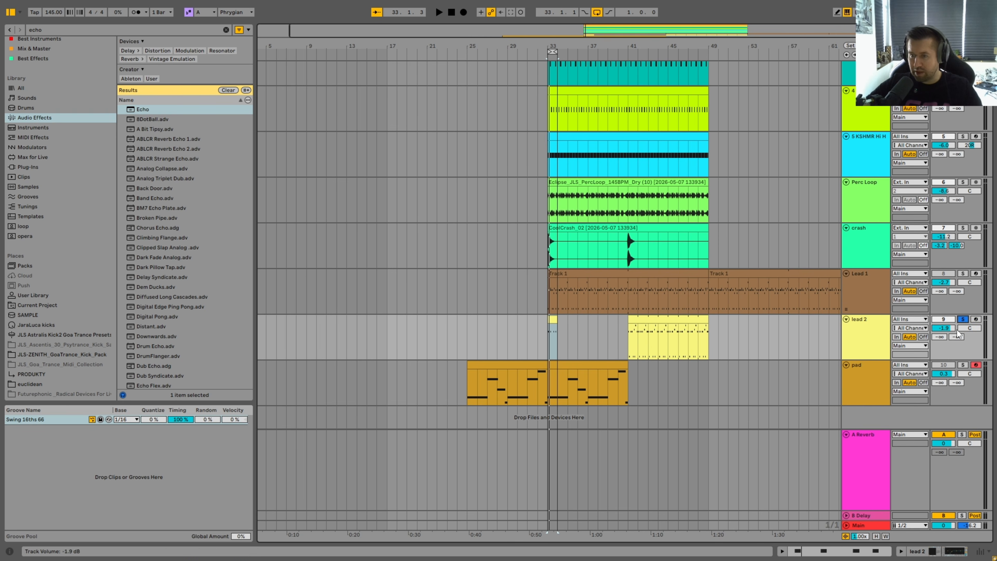
scroll(915, 259, up, 3)
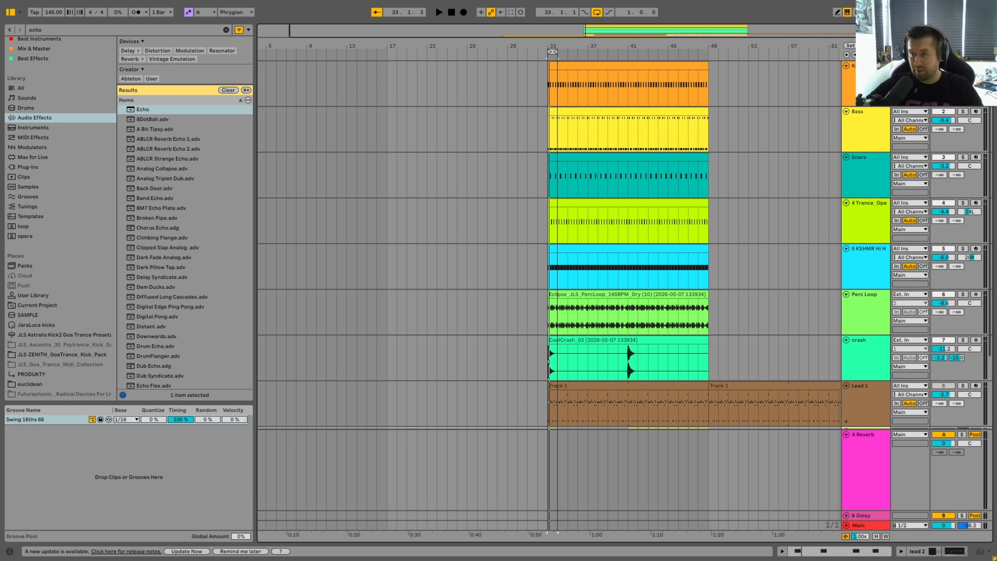
scroll(954, 259, down, 3)
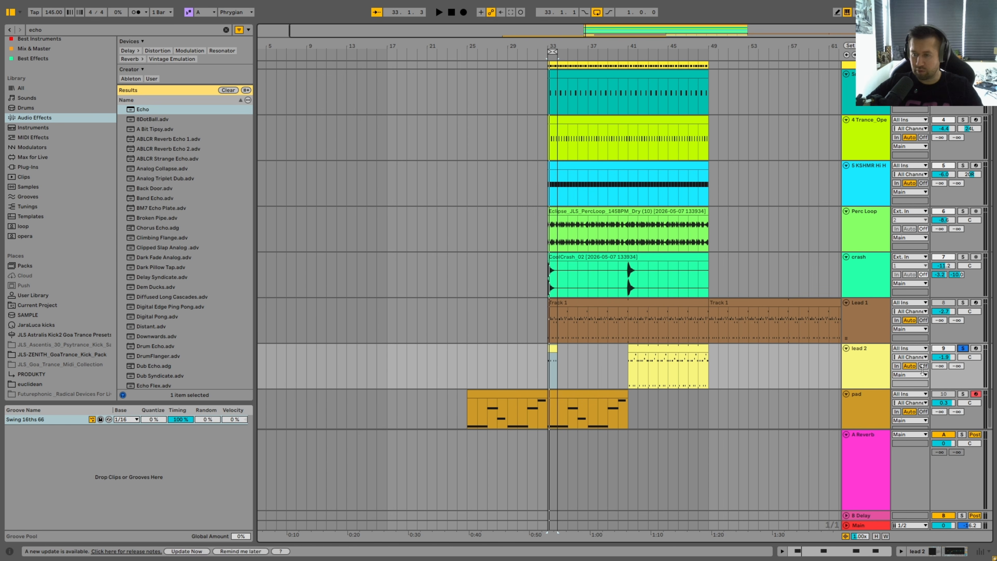
key(space)
click(552, 348)
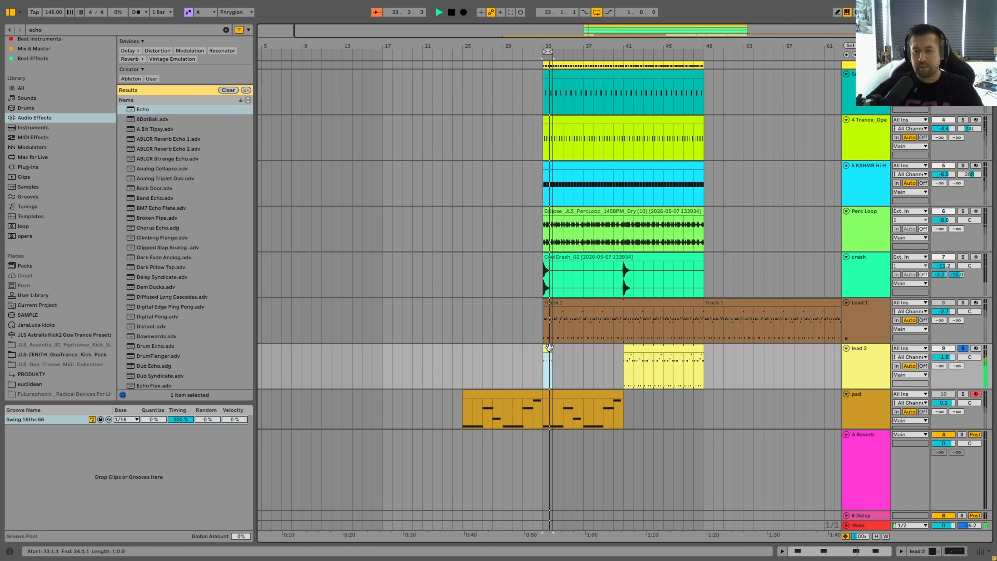
double_click(550, 347)
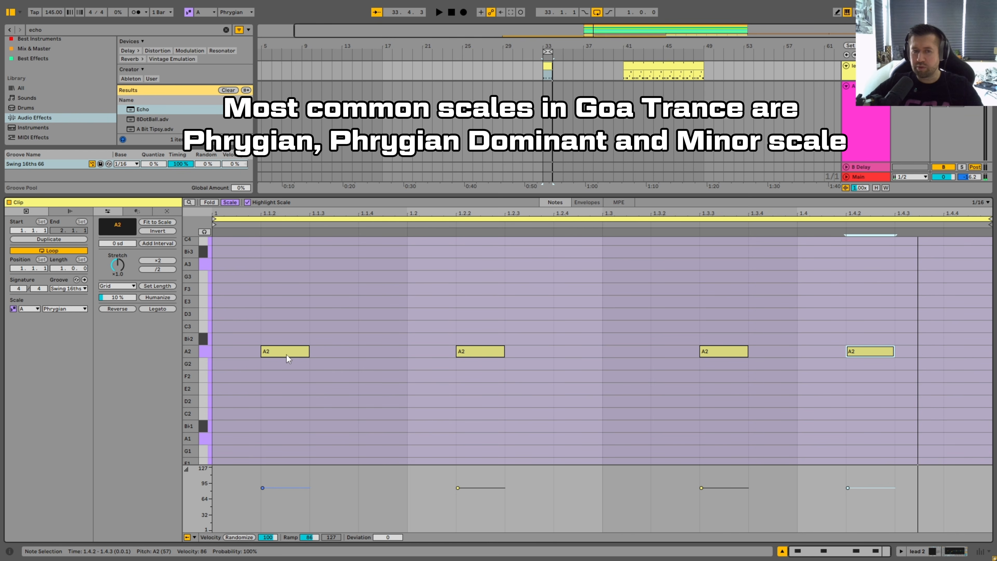
- Try the second A2 note at 1.2.1 and at 1.1.4 against the playing loop, and return it to 1.2.2
drag(478, 355, 428, 356)
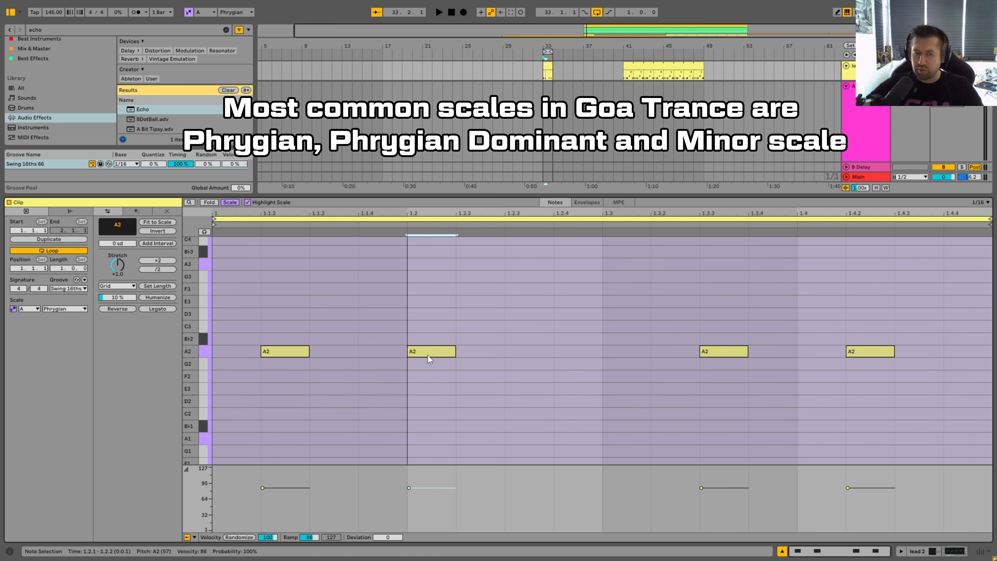
key(space)
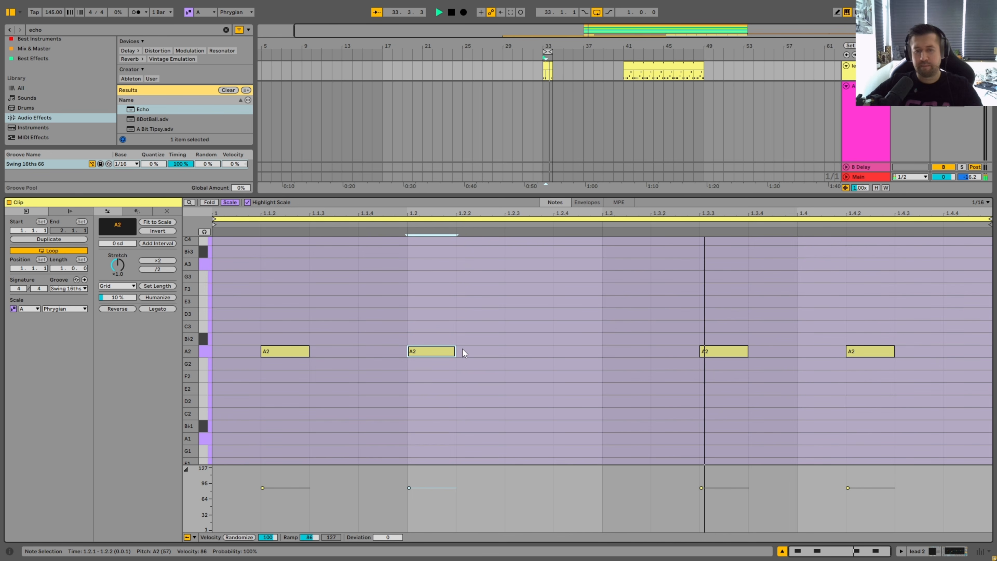
drag(438, 352, 386, 355)
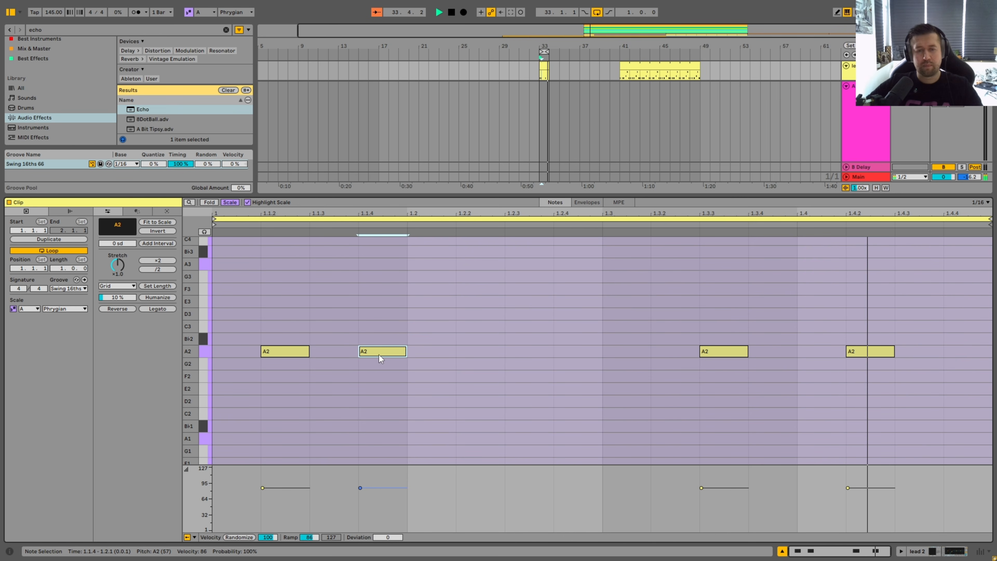
drag(381, 352, 479, 353)
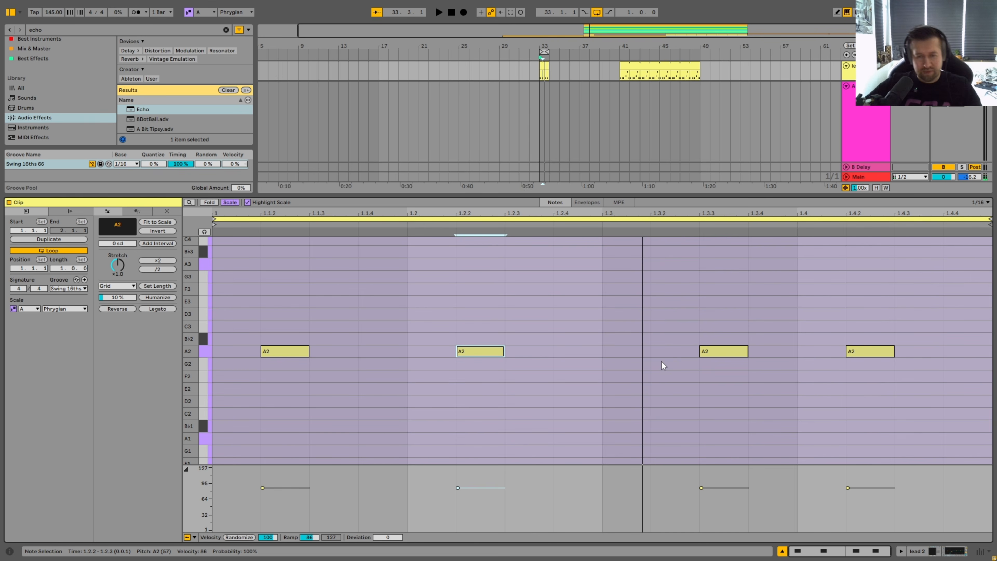
- Add an A2 note two sixteenths long at 1.3.3 and move the last two A2 notes to 1.4.1 and 1.4.3
double_click(566, 350)
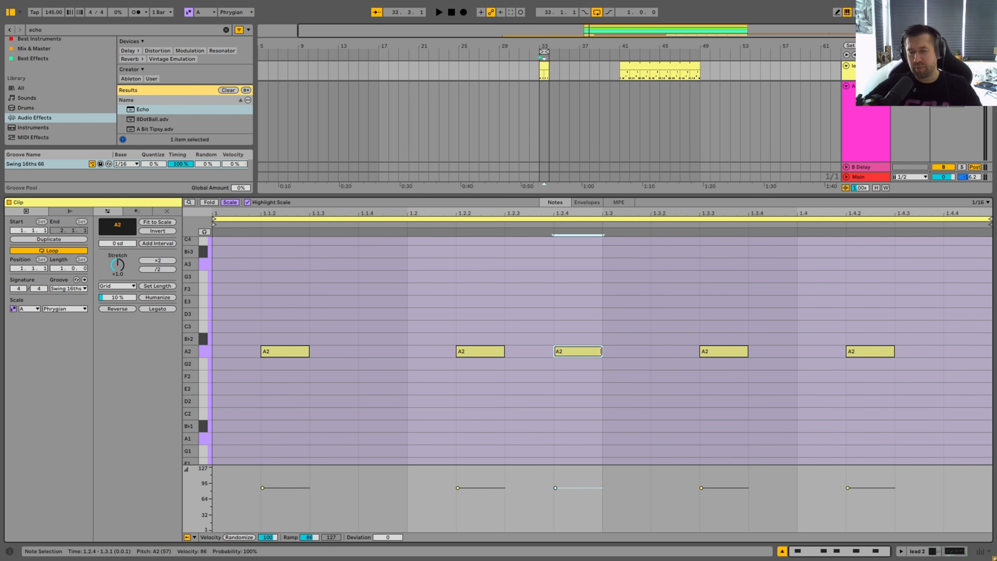
drag(601, 351, 648, 347)
key(space)
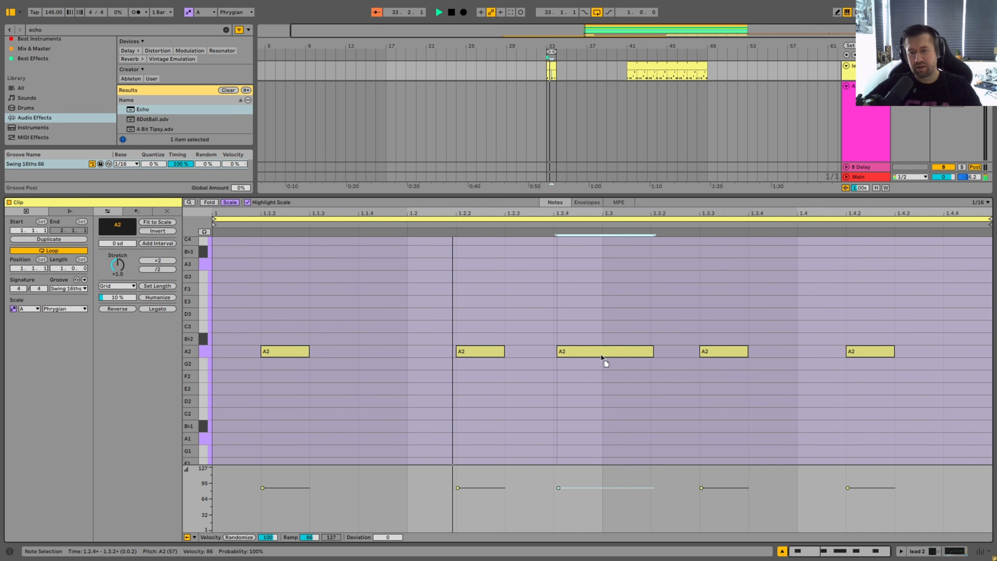
drag(605, 351, 647, 352)
drag(719, 351, 815, 356)
drag(886, 352, 935, 352)
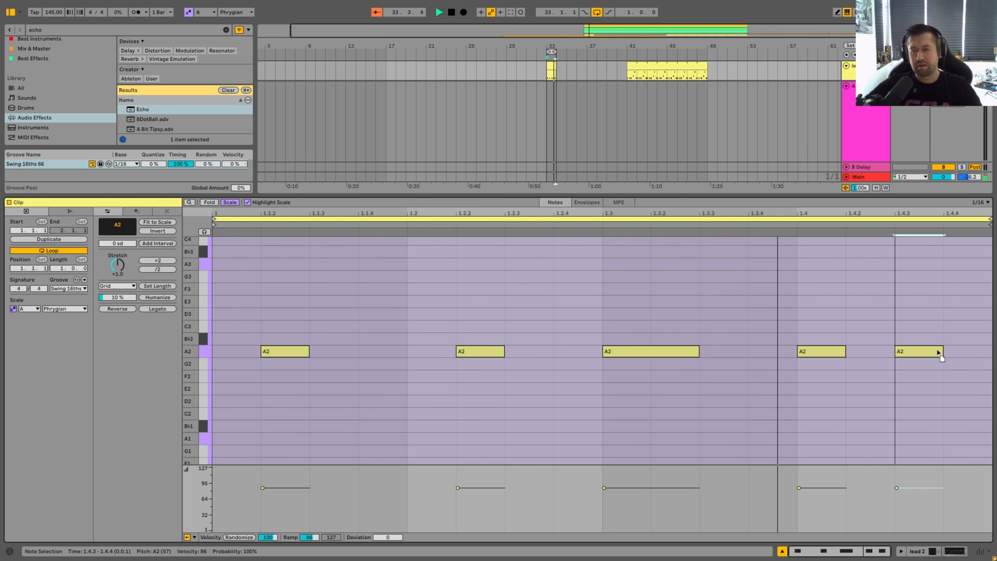
drag(679, 352, 723, 355)
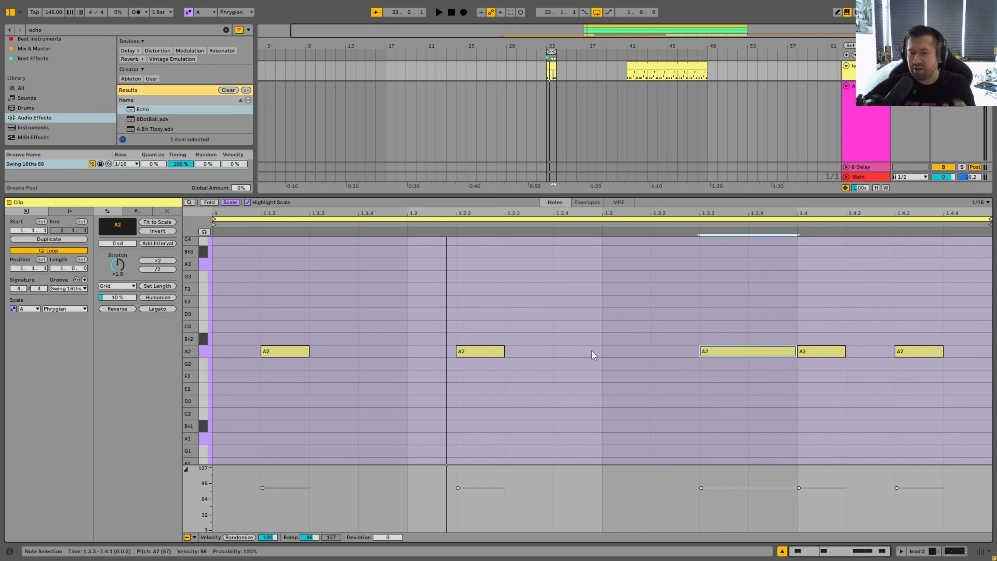
- Add two 1/16 A1 notes at 1.1.4 and 1.3.1 and listen to the loop
double_click(365, 353)
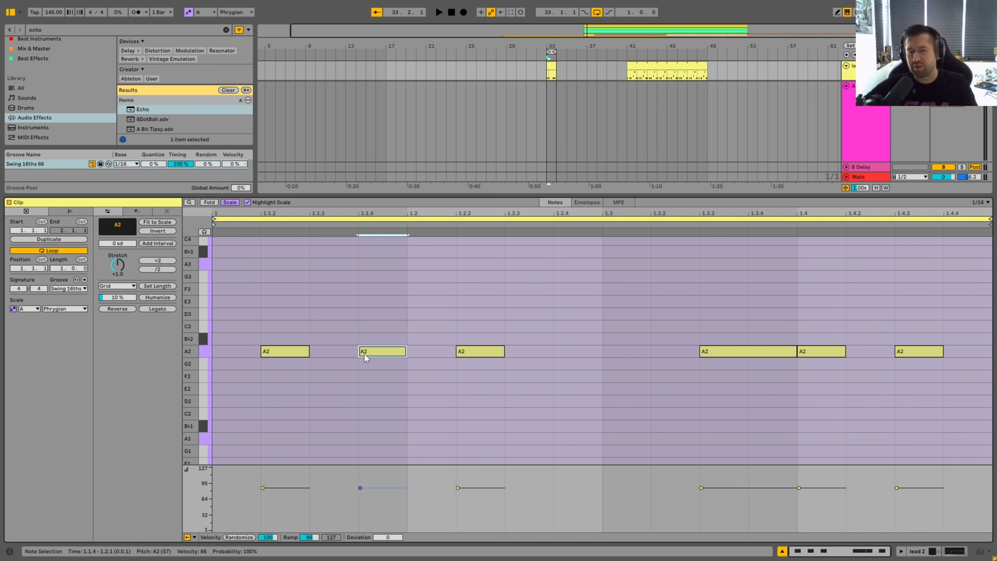
key(shift+Down)
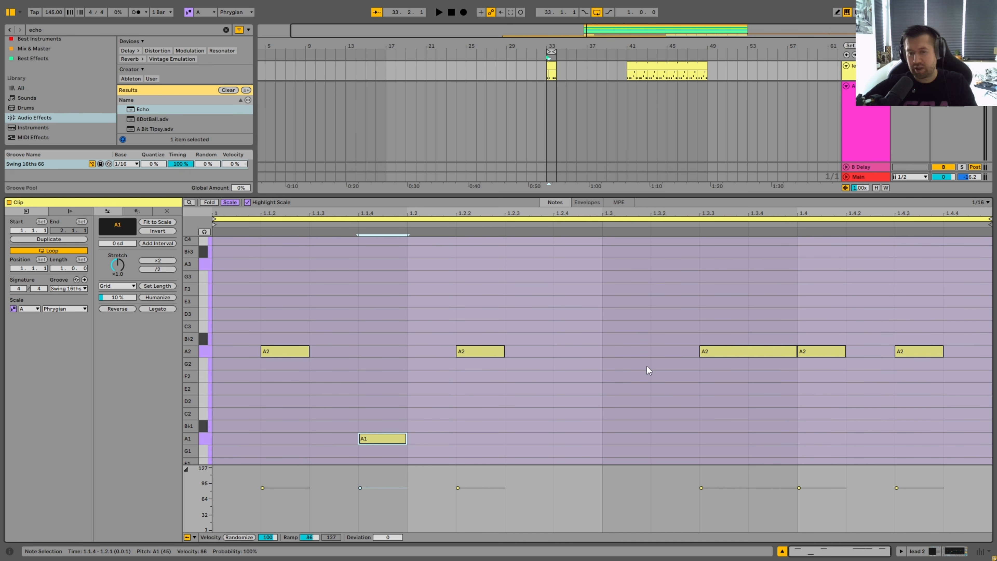
double_click(627, 353)
key(shift+Down)
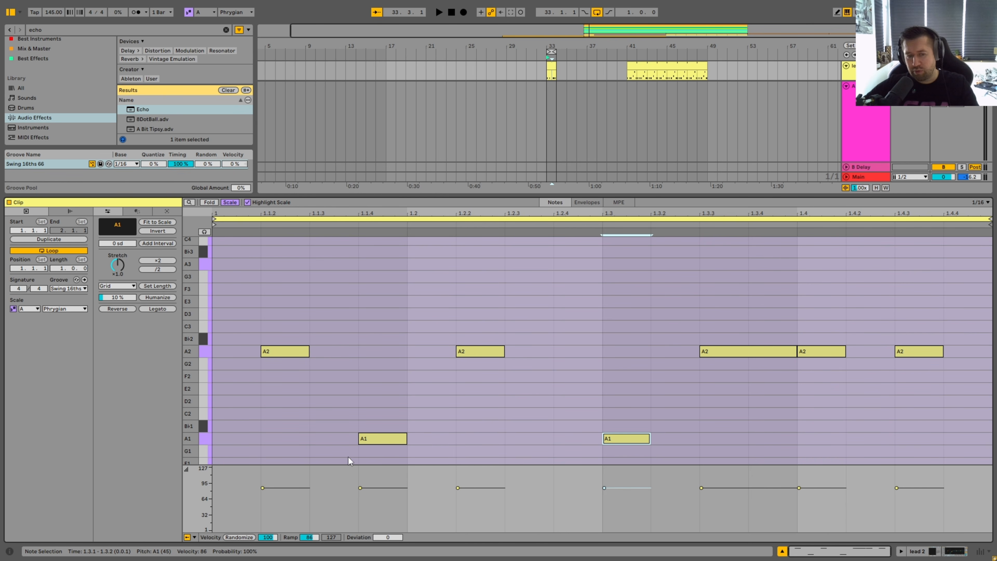
key(space)
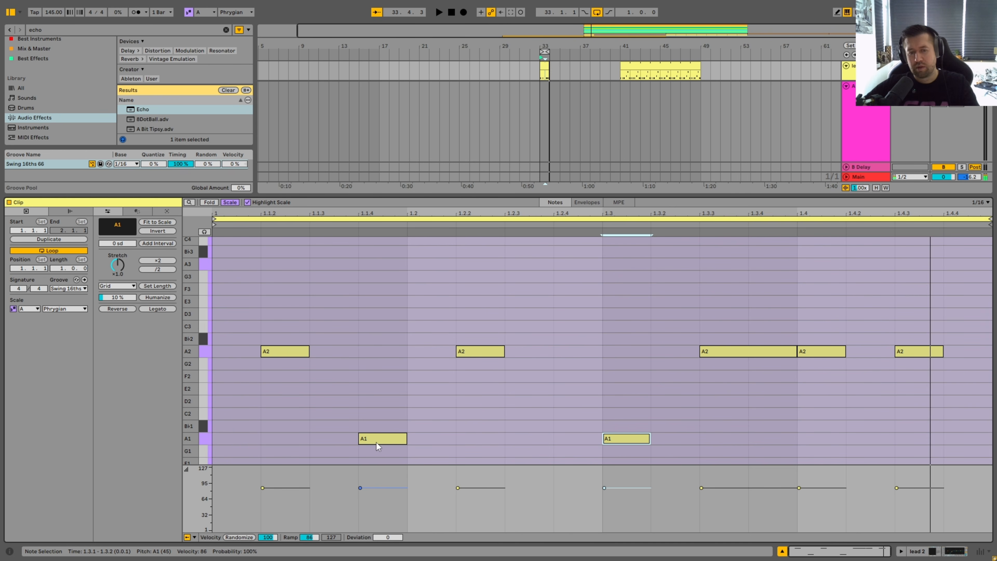
- Move the first A1 note to 1.1.3 and lengthen both A1 notes to two sixteenths
key(space)
drag(373, 440, 421, 440)
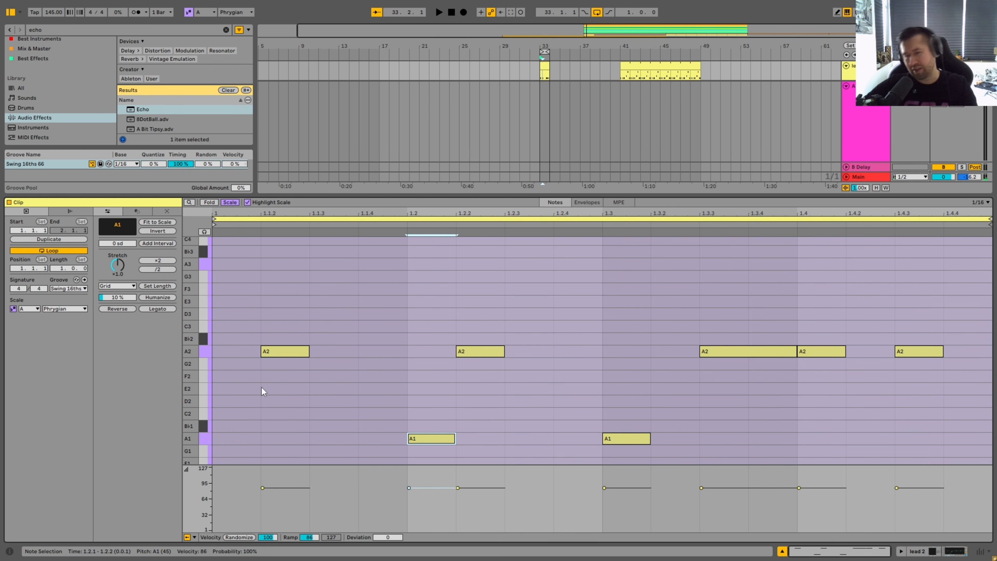
key(space)
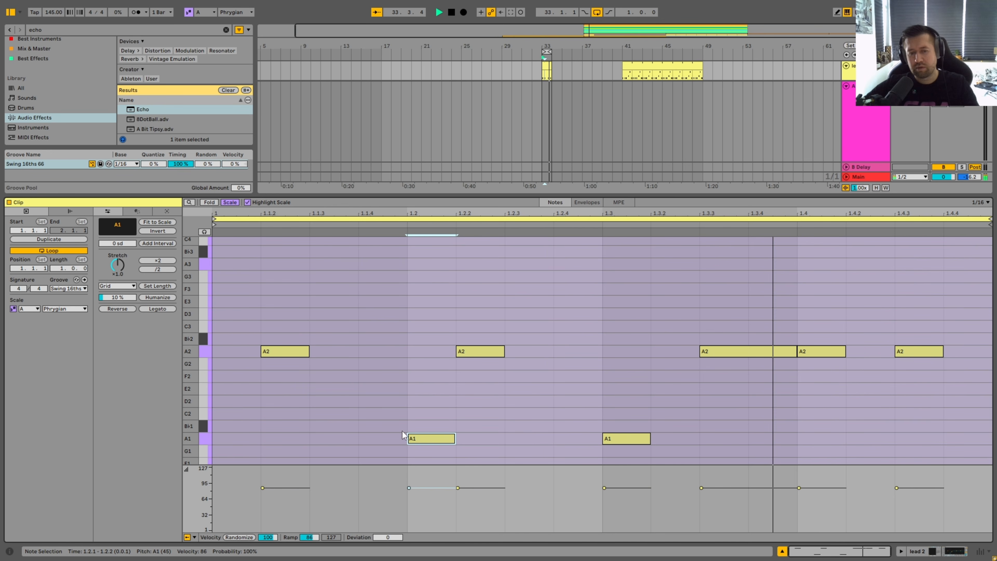
drag(437, 439, 407, 440)
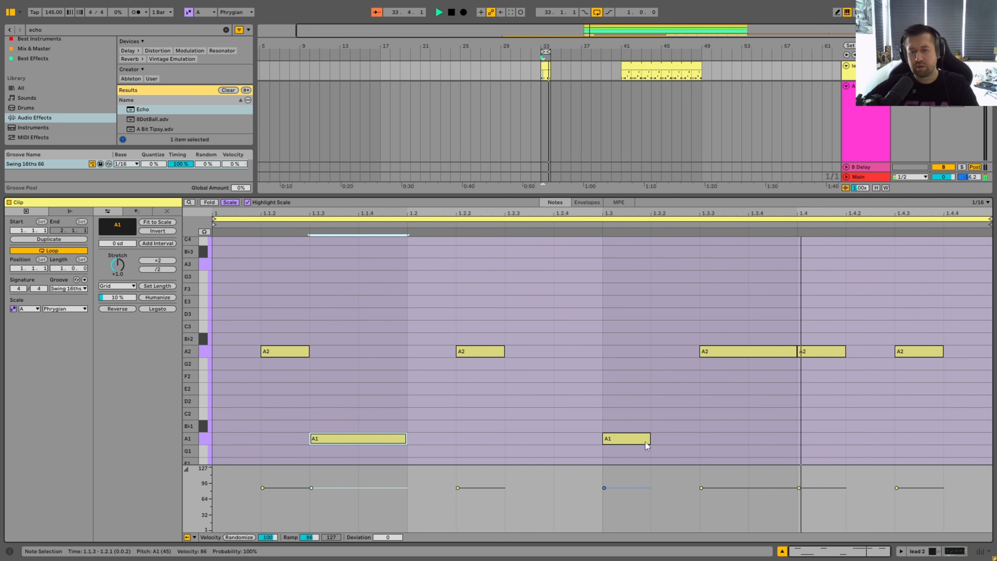
drag(648, 440, 683, 442)
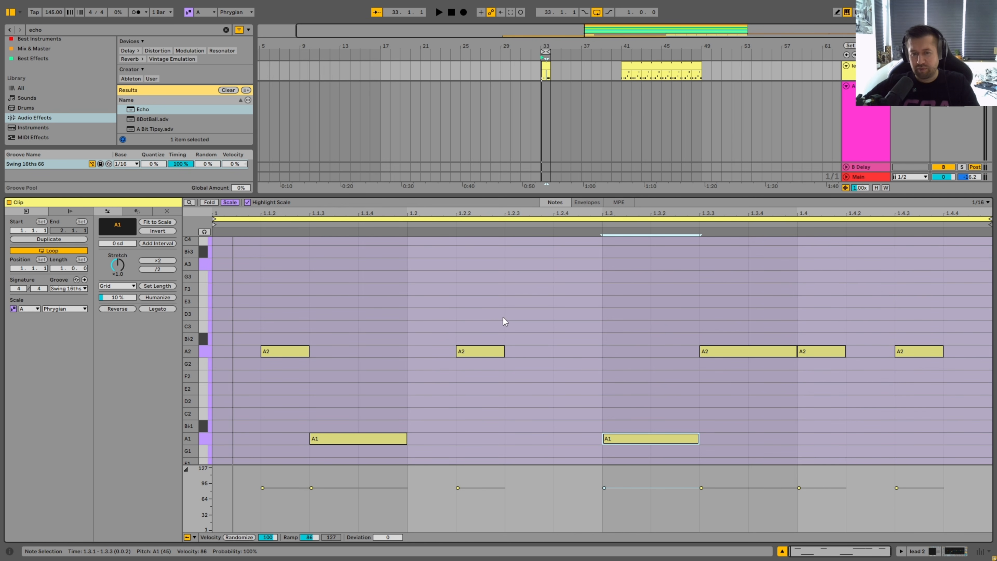
- Add 1/16 notes C3 at 1.2.4 and F3 at 1.4.2, and move the last A2 note to D3 at 1.4.4
double_click(534, 312)
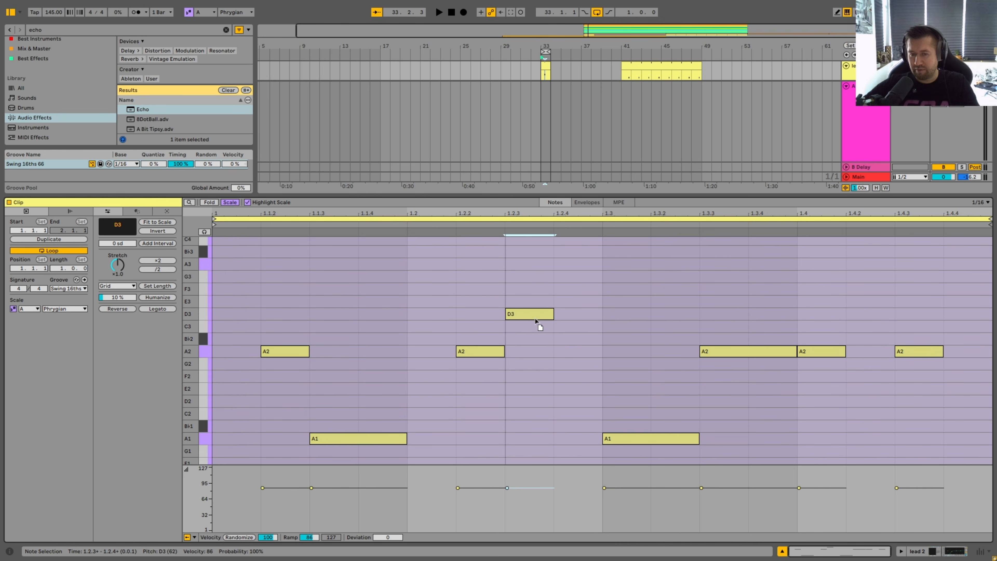
drag(537, 315, 571, 333)
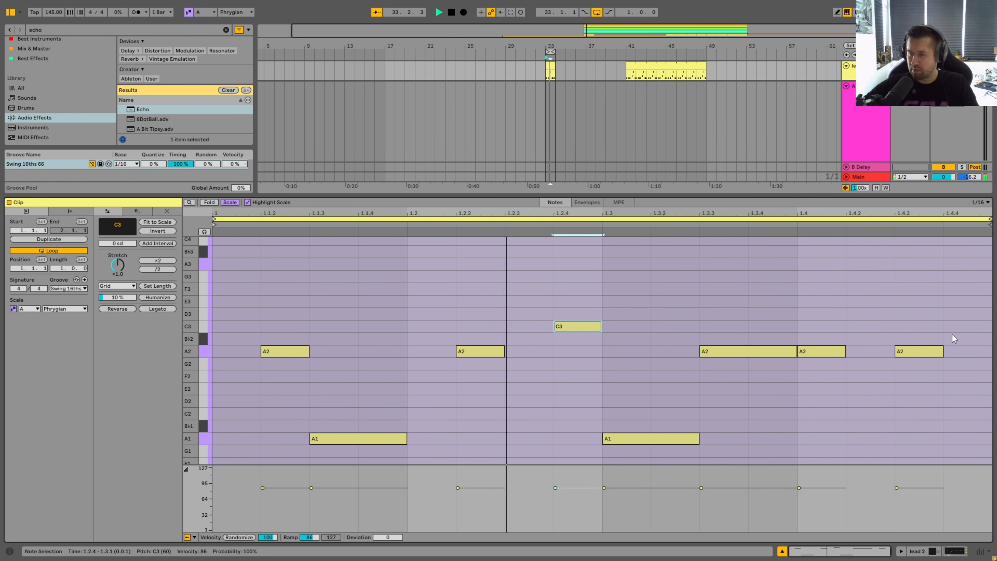
double_click(872, 306)
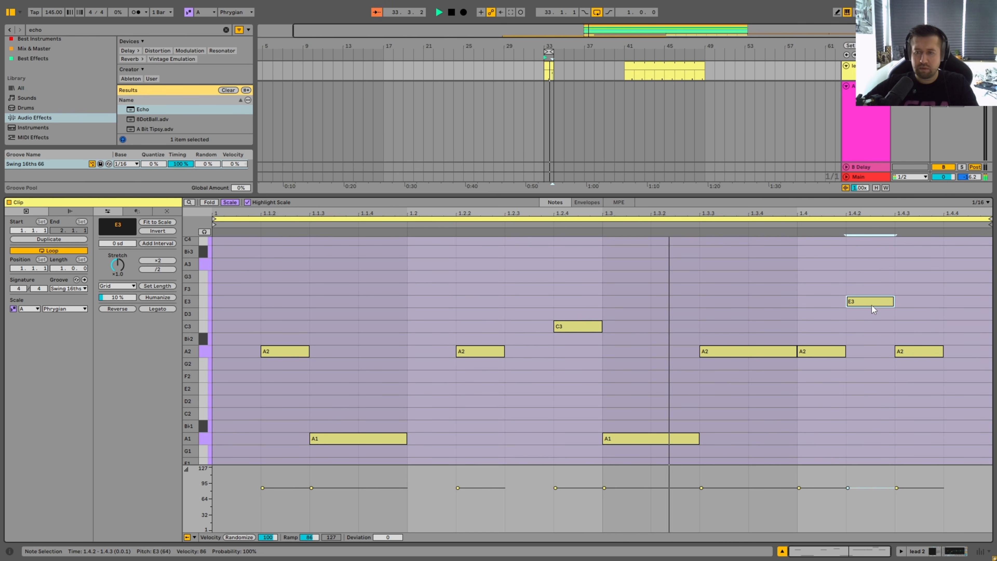
drag(873, 305, 872, 289)
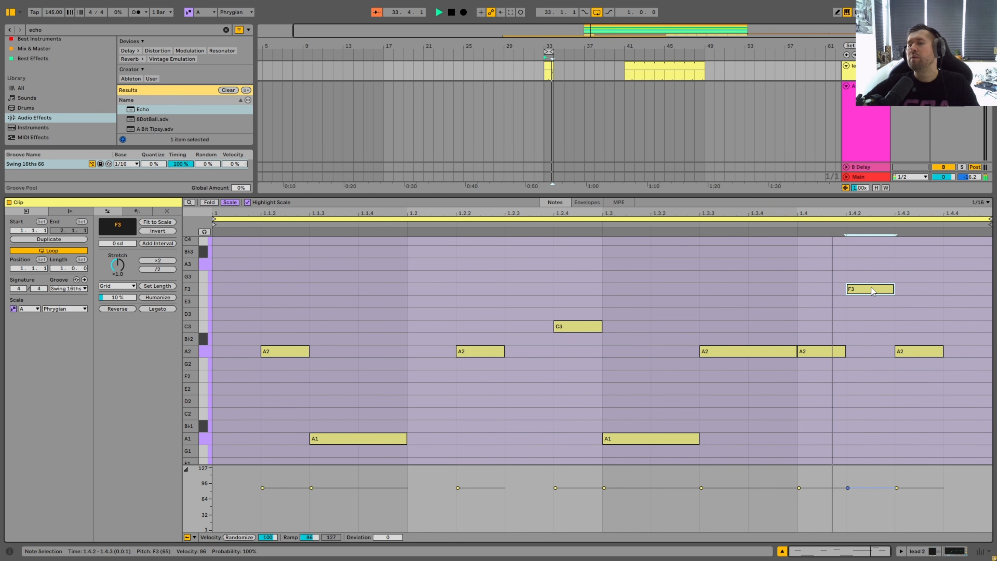
mouse_move(915, 351)
mouse_down()
mouse_move(915, 313)
mouse_move(971, 319)
mouse_up()
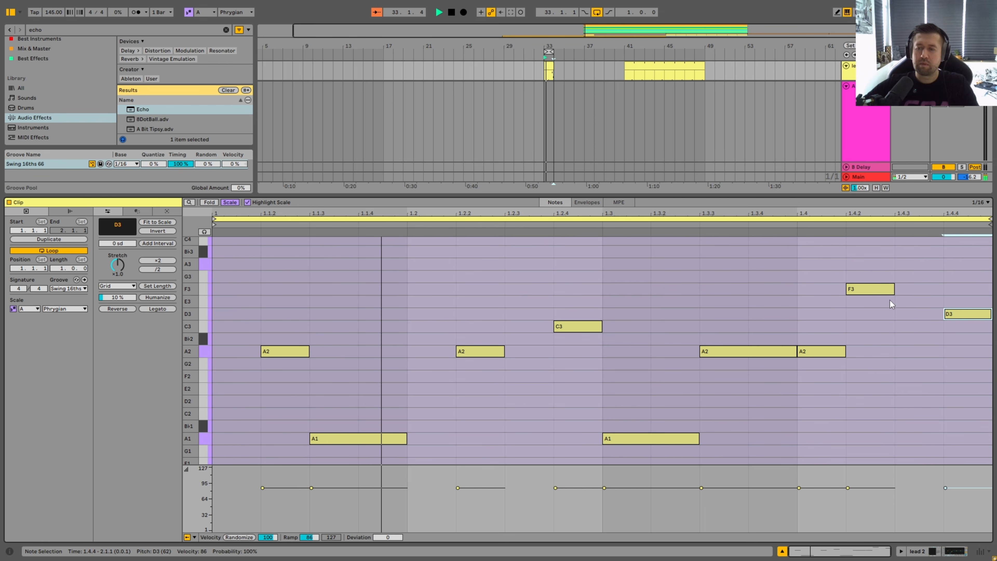
- Move the F3 note to C3 at 1.4.3 and lower the last note at 1.4.4 to B♭2
drag(890, 291, 938, 291)
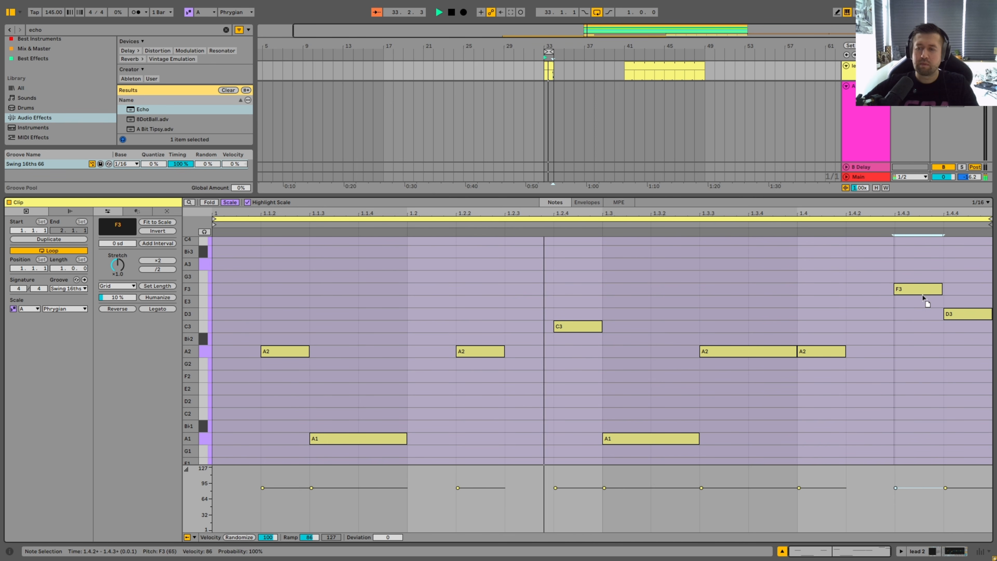
key(Down)
drag(930, 308, 929, 315)
drag(958, 314, 946, 344)
click(950, 329)
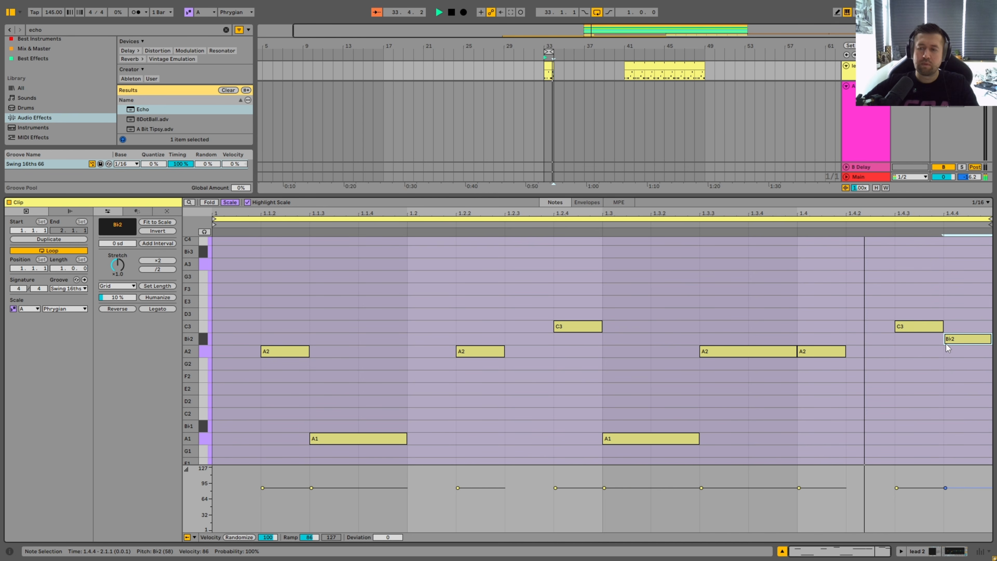
click(919, 326)
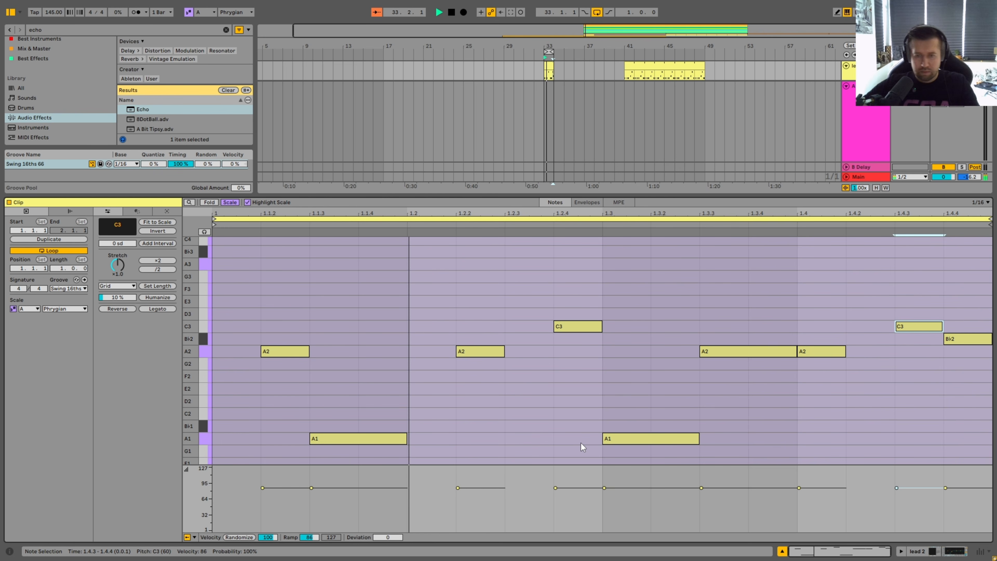
- Extend the lead 2 clip at bar 33 to bar 41 and lengthen the arrangement loop to the same eight bars
drag(653, 196, 627, 248)
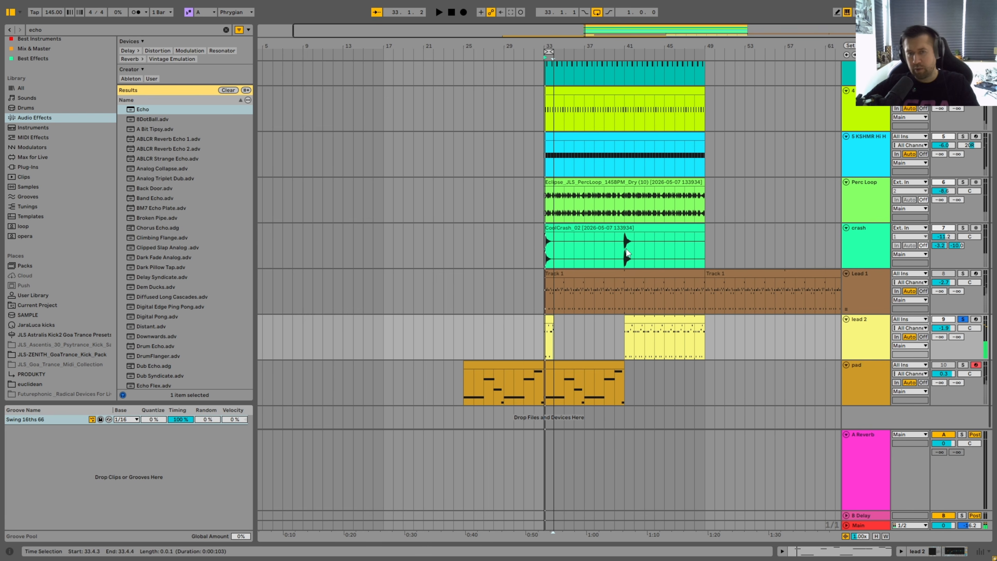
click(552, 330)
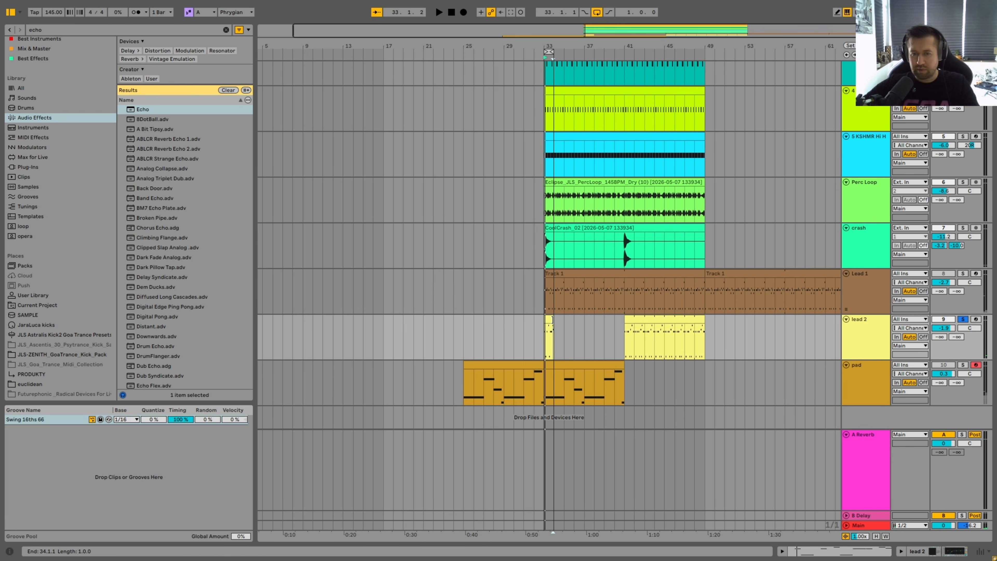
drag(556, 319, 625, 319)
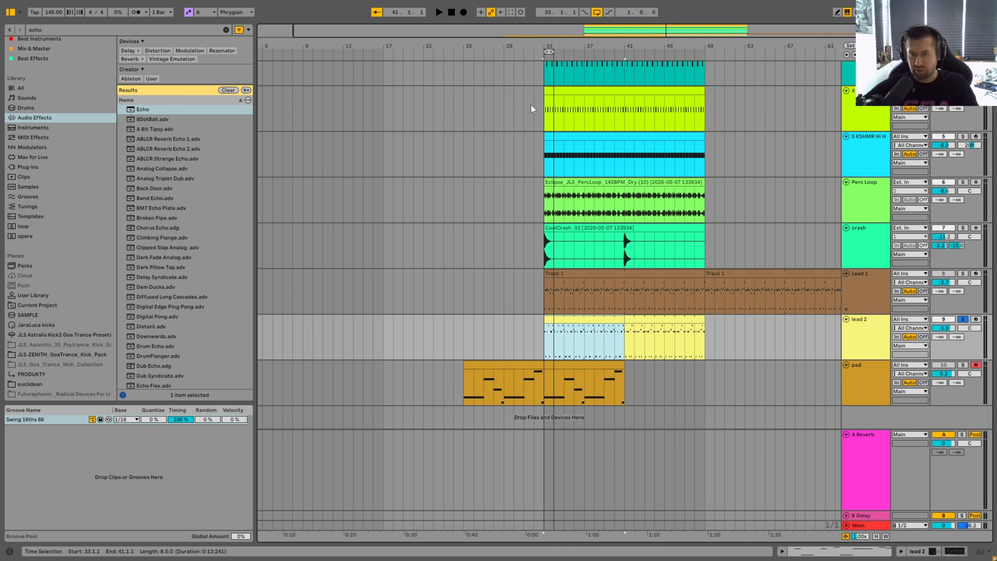
drag(551, 52, 623, 52)
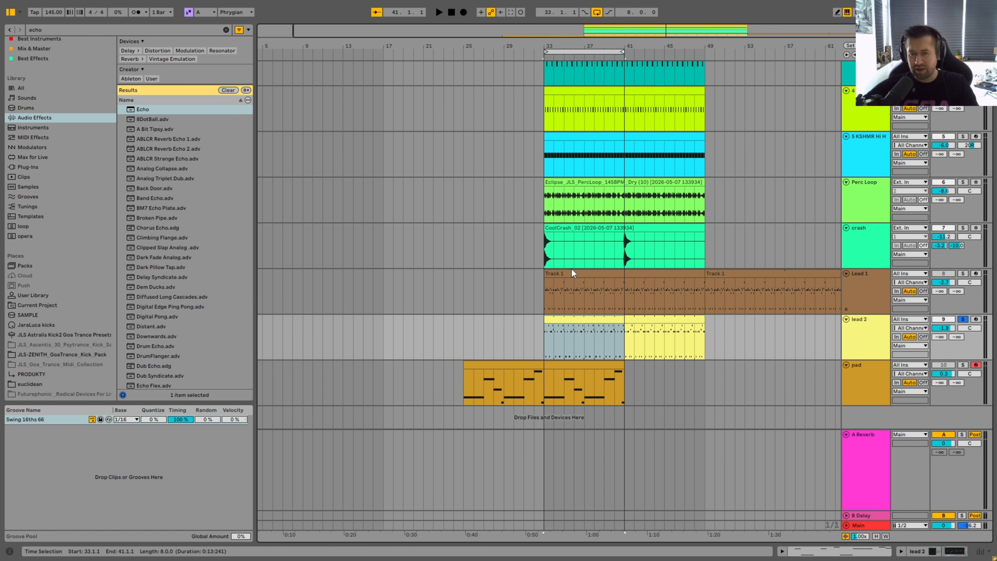
- Unsolo lead 2 and play the eight-bar loop with all tracks
click(552, 319)
click(963, 320)
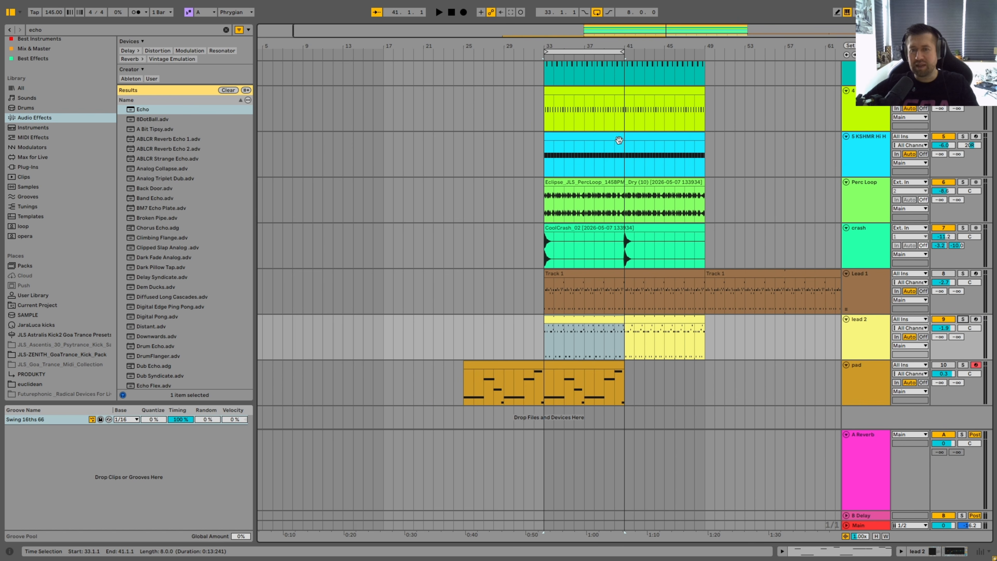
scroll(588, 355, up, 4)
scroll(601, 166, down, 4)
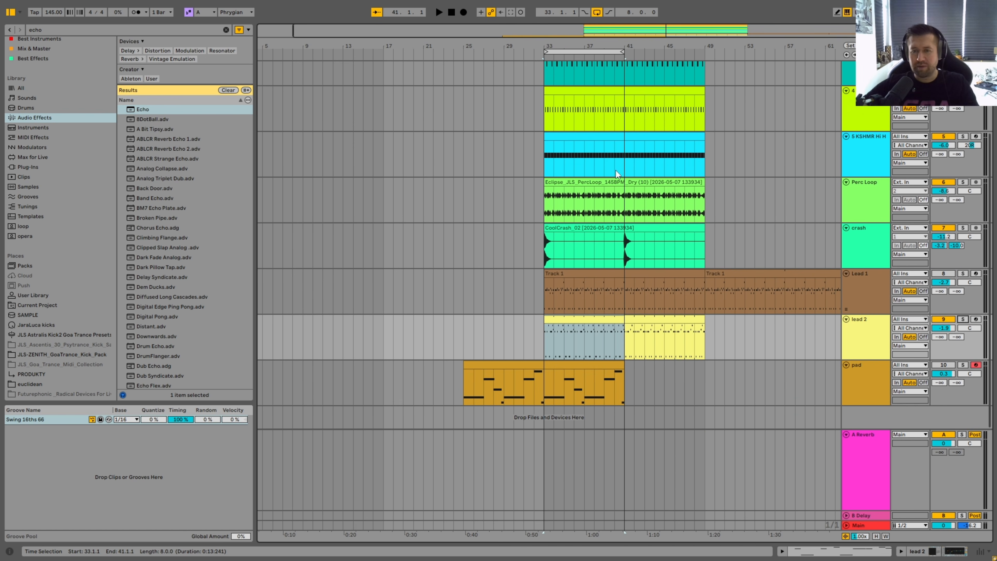
key(space)
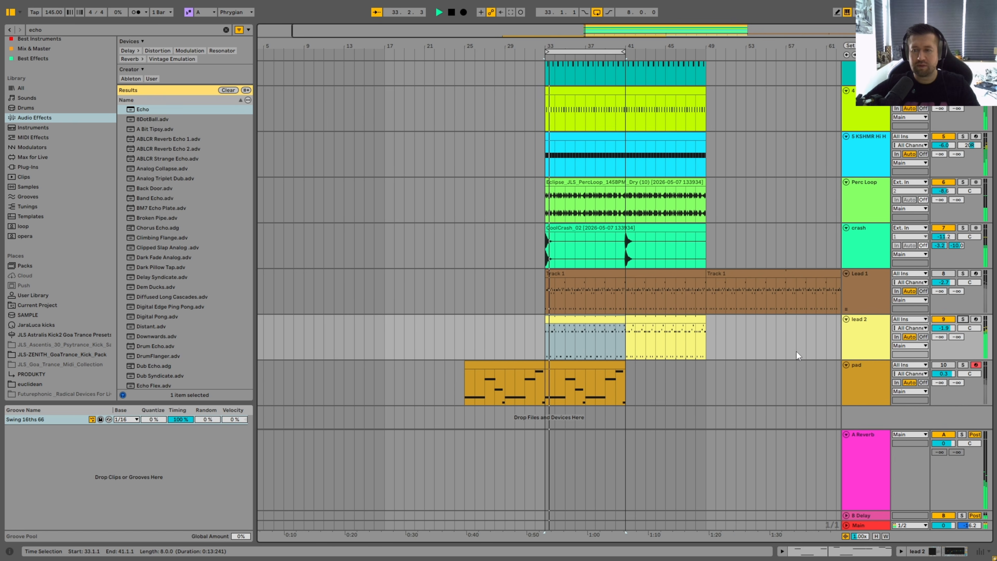
- Open Serum 2 on lead 2, adjust its Cutoff macro while the loop plays, and close the plug-in window
double_click(861, 322)
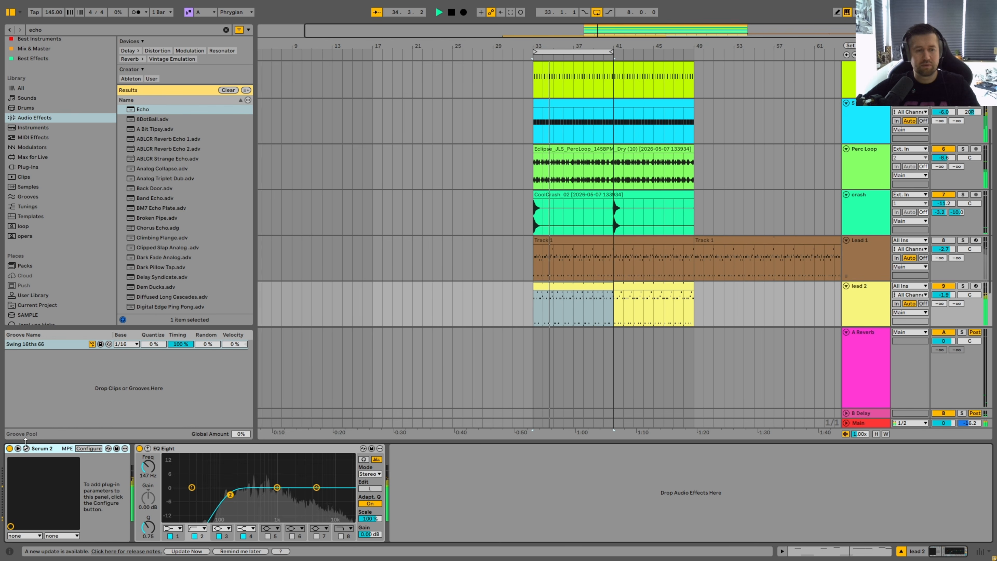
click(26, 448)
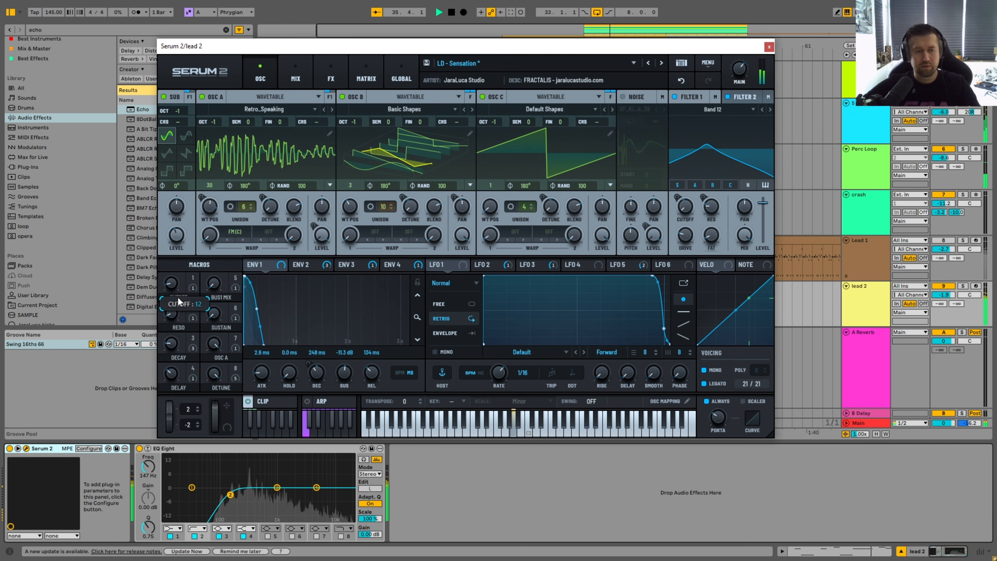
drag(179, 303, 183, 283)
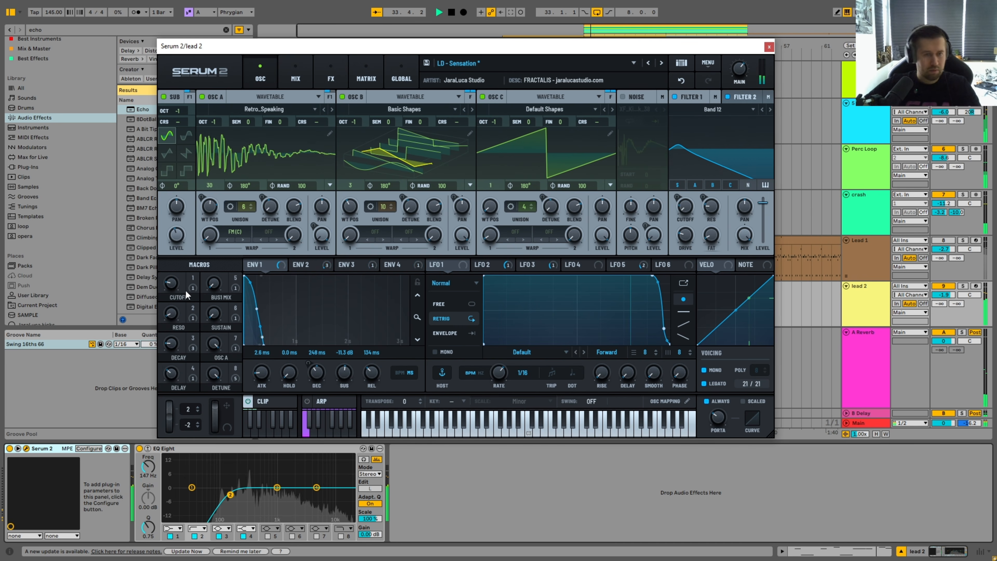
click(769, 47)
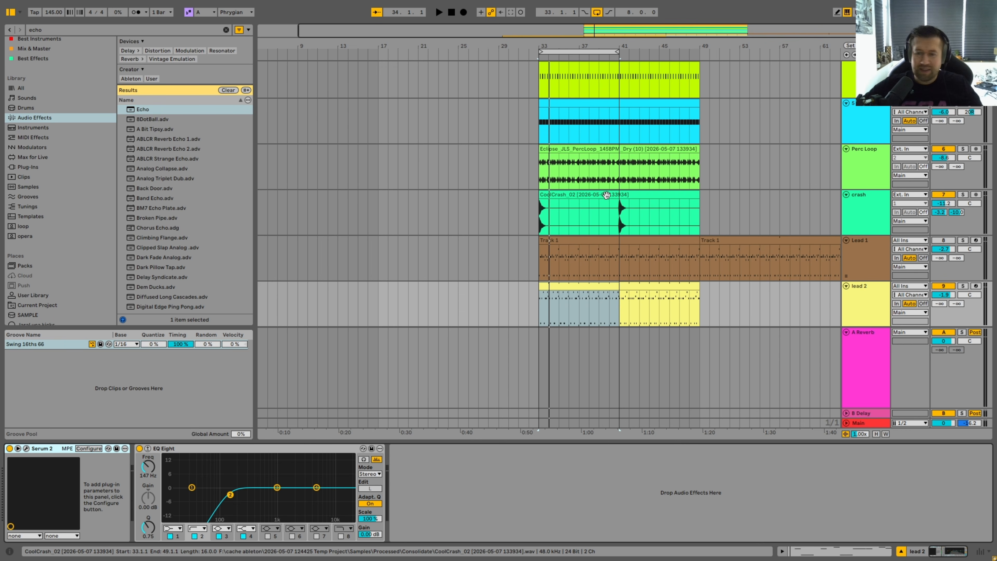
- Move the arrangement loop to bars 41–49 over the second lead 2 clip and play it with all tracks
click(659, 292)
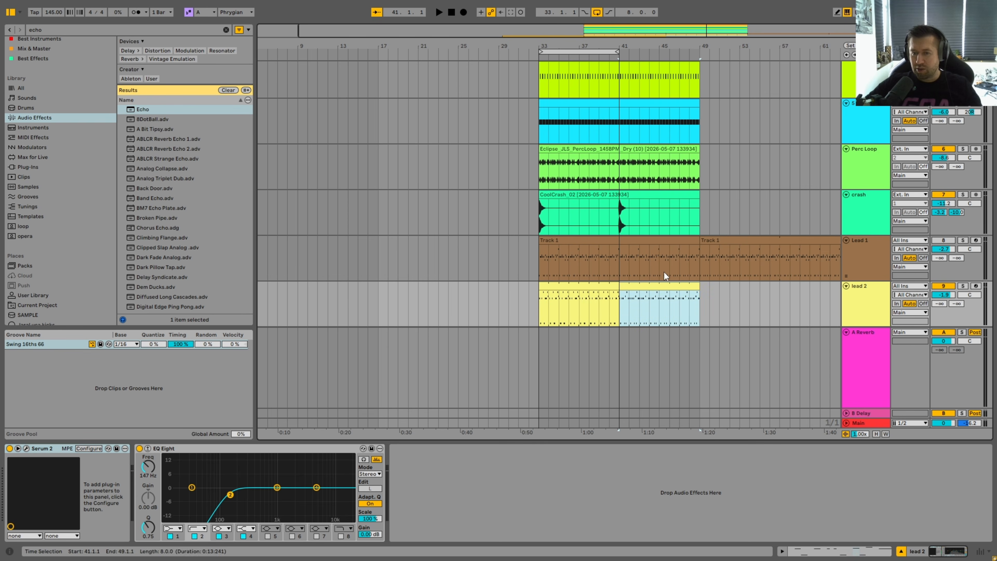
double_click(662, 286)
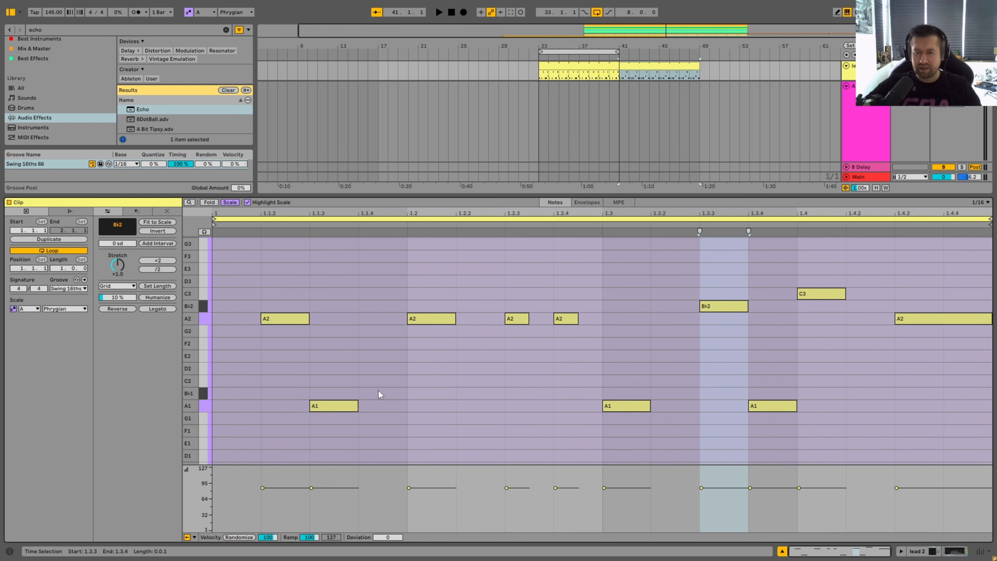
drag(595, 51, 676, 48)
key(ctrl+alt+l)
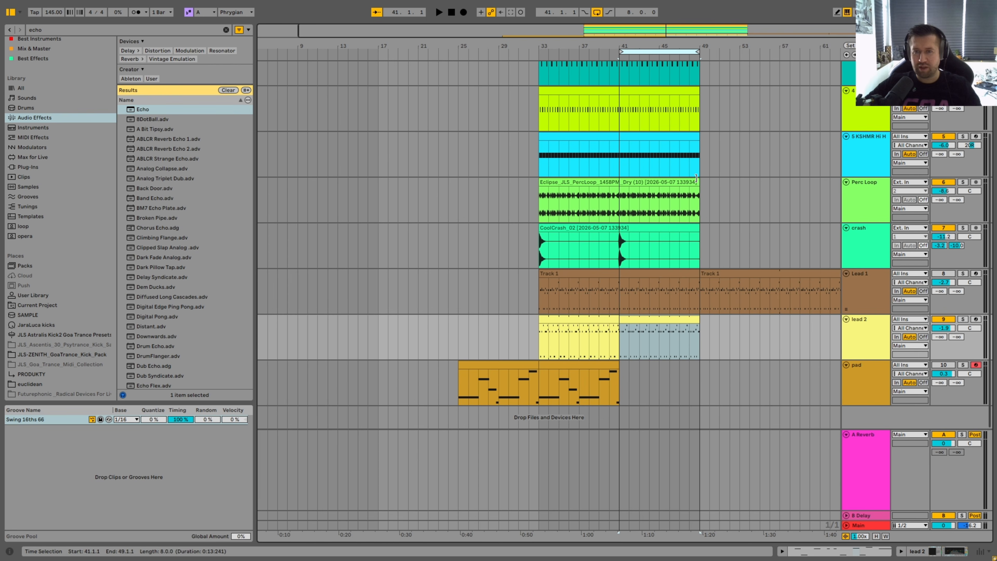
key(space)
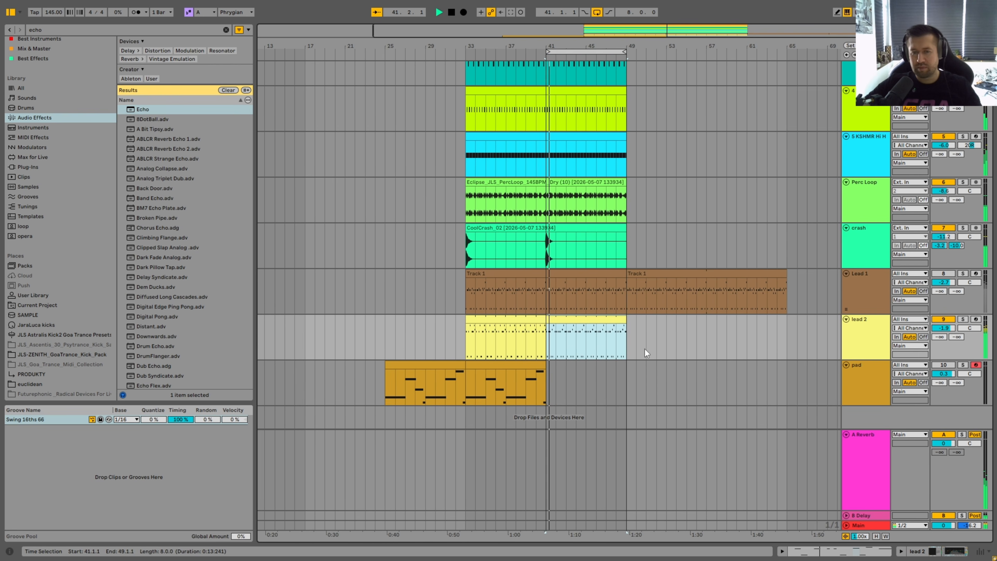
- Slightly lengthen the two short A2 notes at 1.2.3 and 1.2.4 in the lead 2 clip and restart the loop
key(ctrl+alt+l)
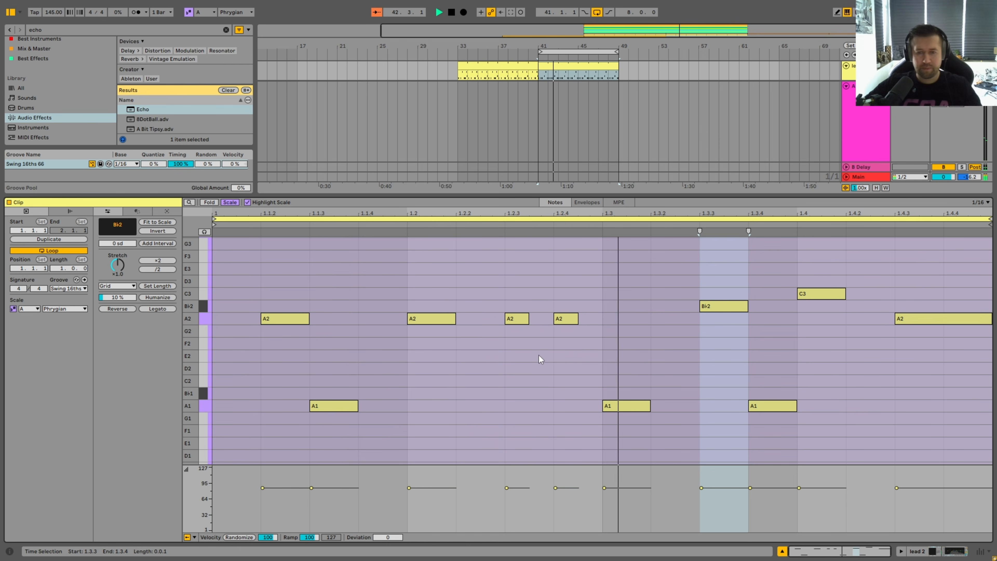
mouse_move(504, 298)
mouse_down()
mouse_move(510, 314)
mouse_move(604, 350)
mouse_move(603, 319)
mouse_move(580, 318)
mouse_up()
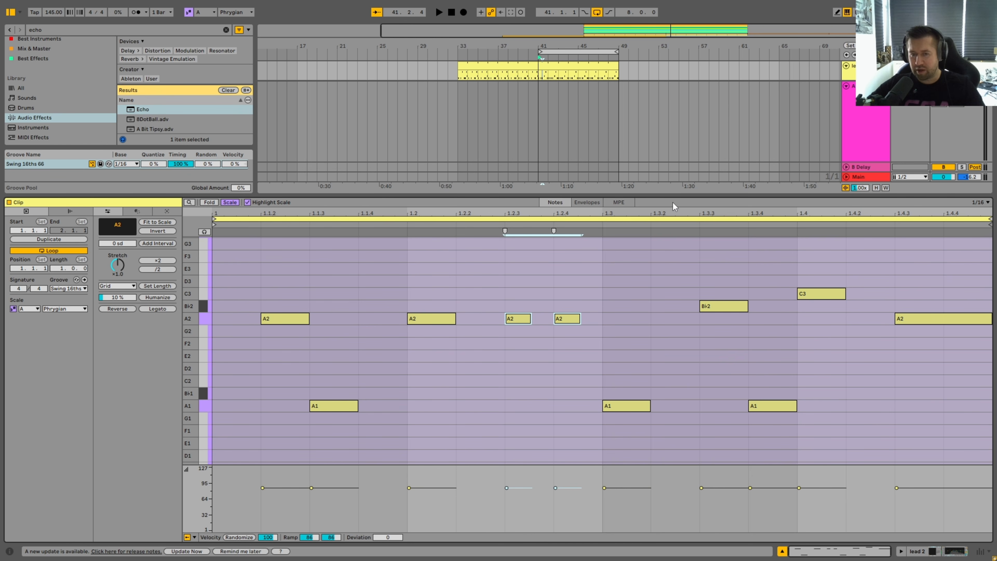
key(space)
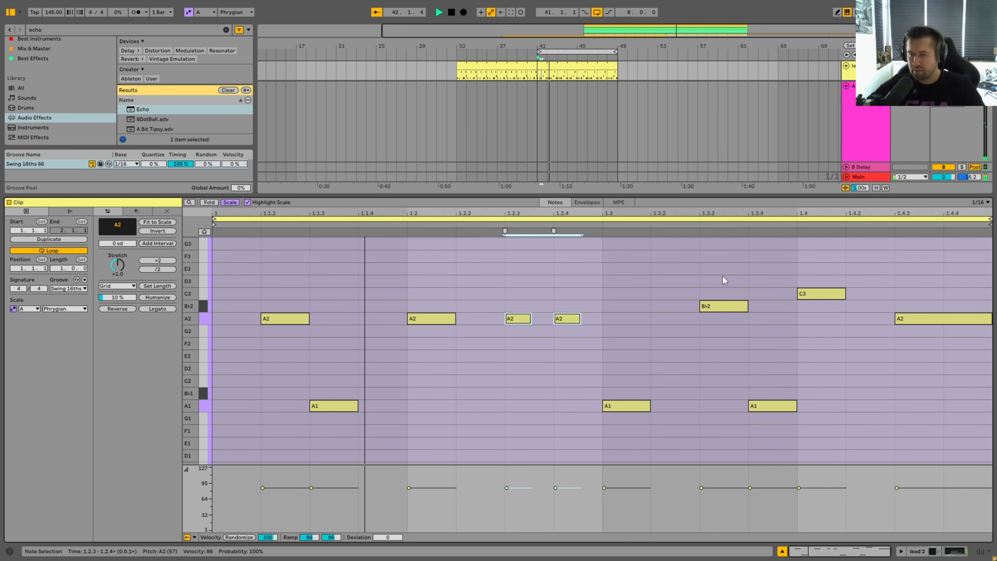
- Try E3 and D3 for the lead 2 note at 1.3.3, and F3, D3, B♭2 and A2 for the note at 1.4.1
drag(728, 306, 727, 279)
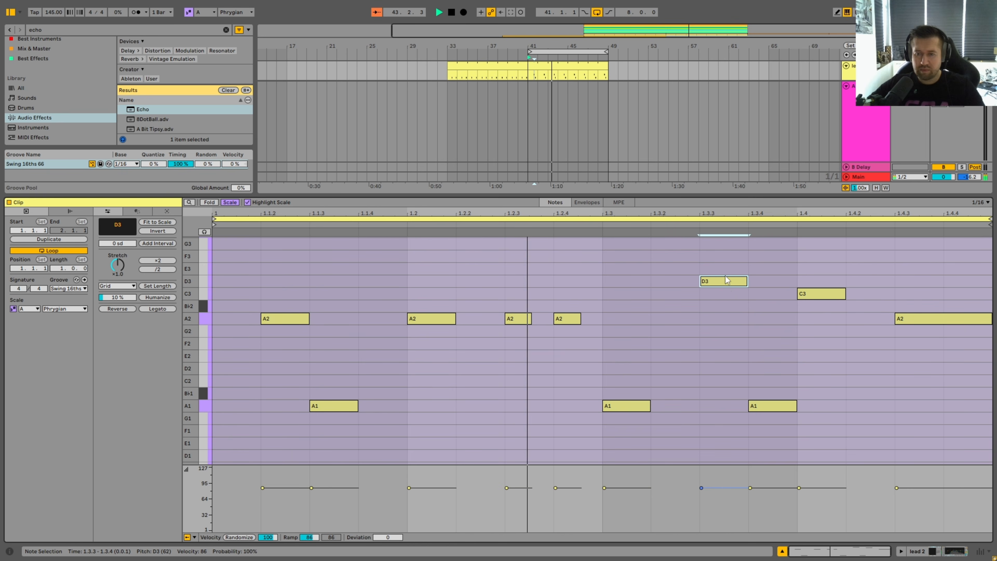
key(Up)
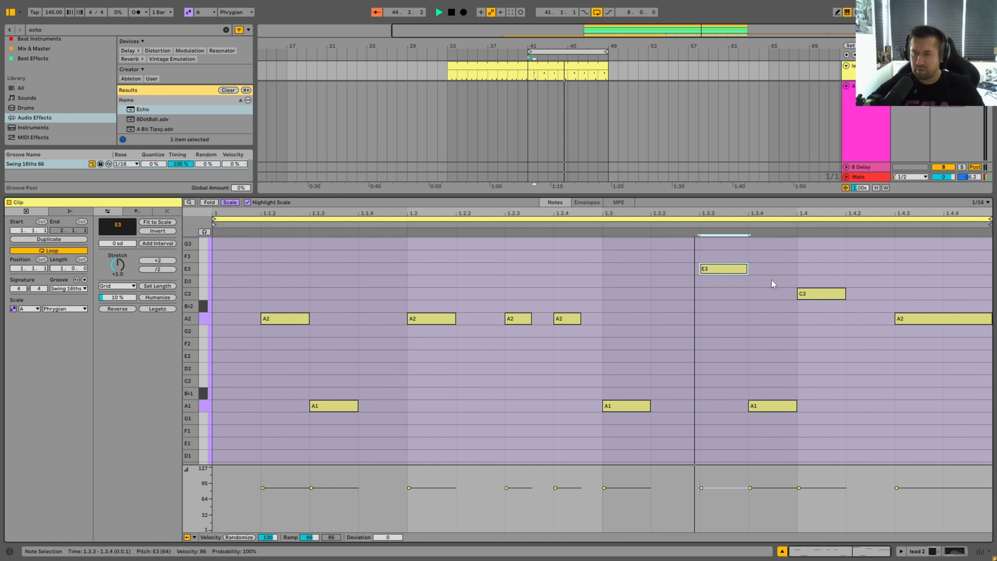
drag(815, 294, 809, 256)
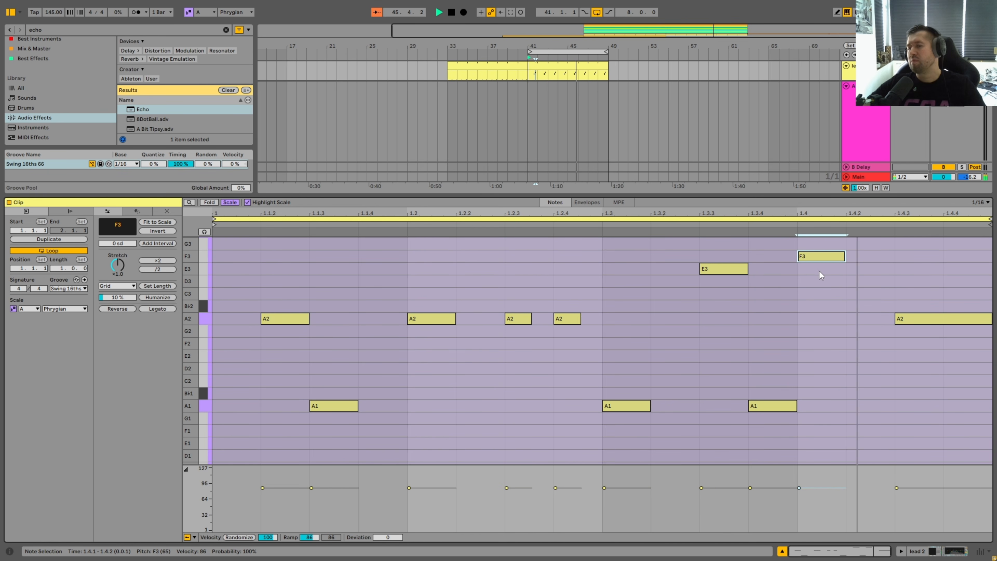
key(Down)
key(Down)
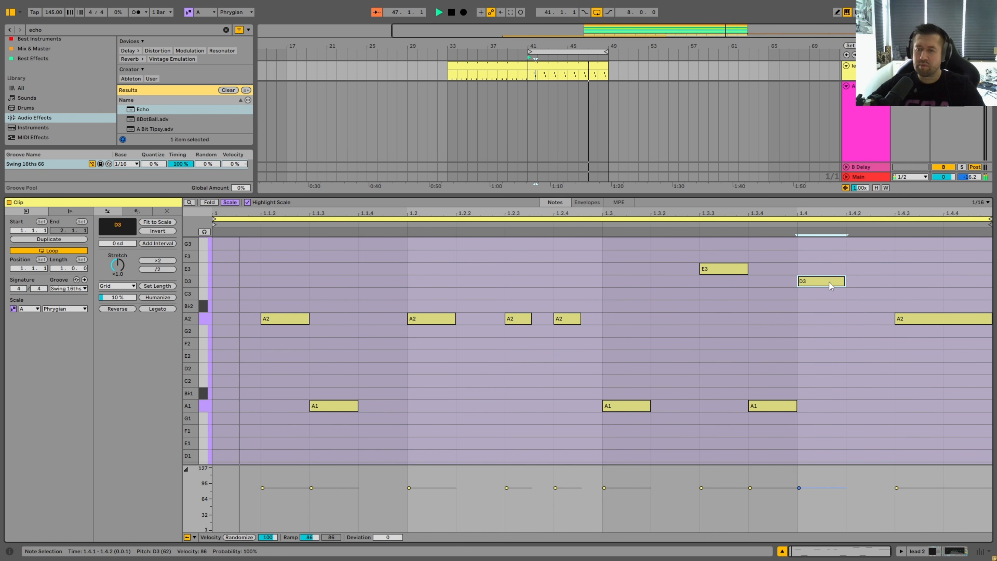
drag(829, 283, 829, 309)
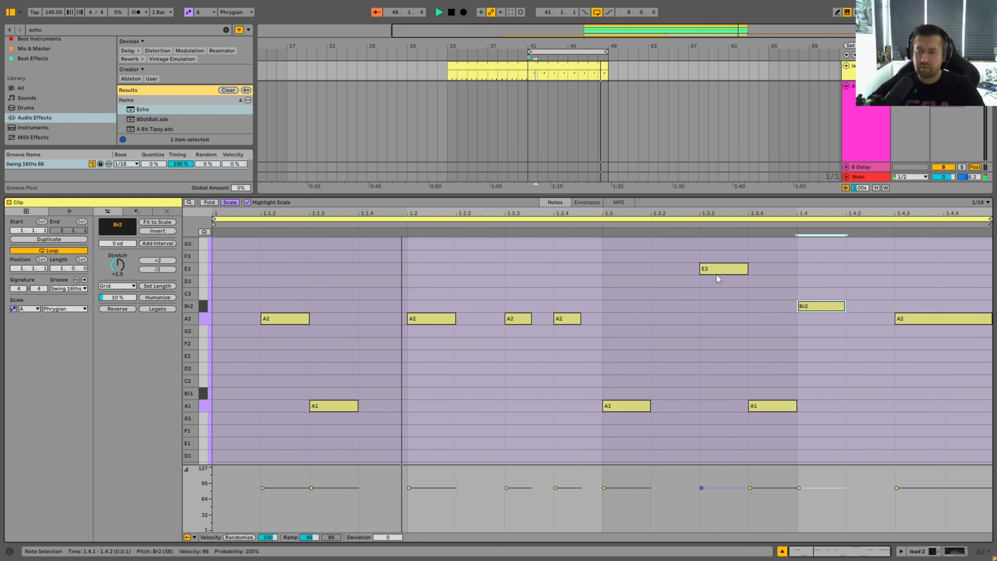
drag(716, 275, 717, 288)
drag(826, 306, 828, 319)
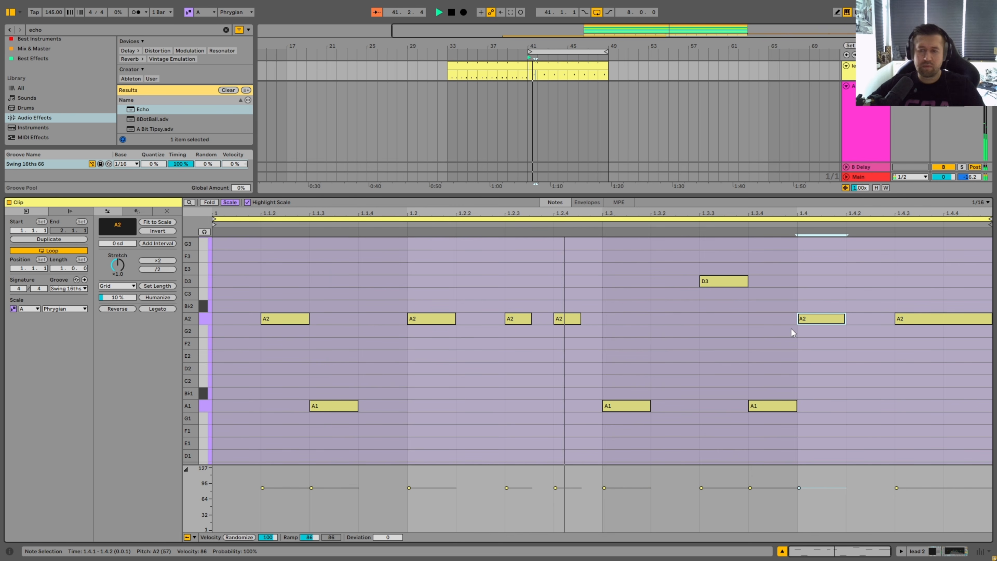
- Set the lead 2 note at 1.3.3 to F2 and the note at 1.4.1 to C3, and stop playback
drag(724, 287, 733, 349)
drag(813, 319, 814, 295)
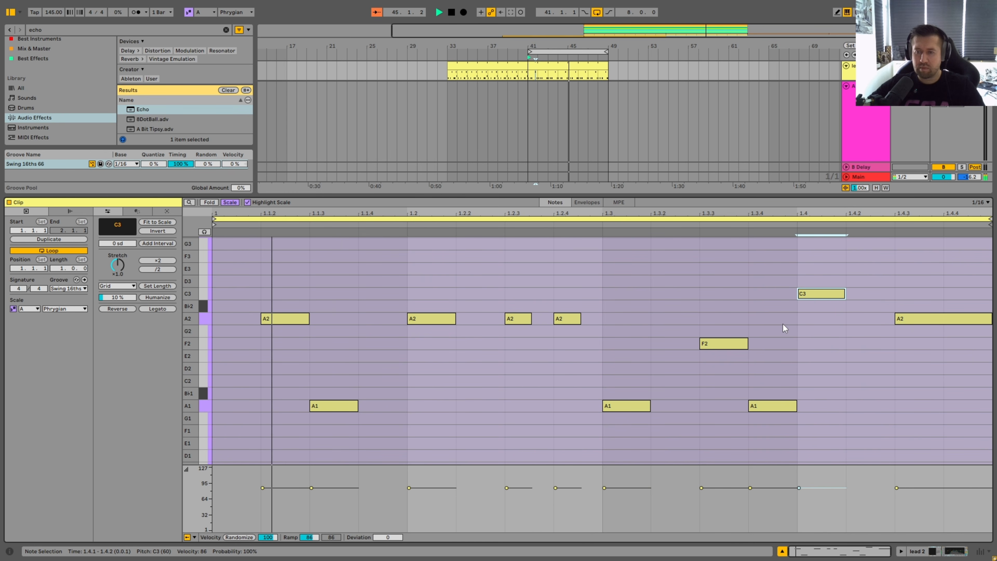
key(space)
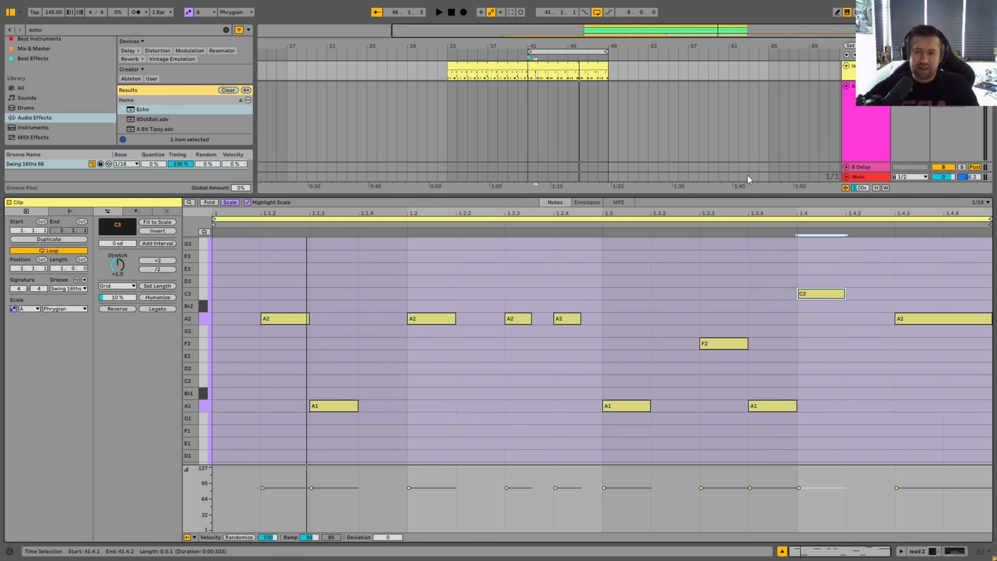
key(ctrl+alt+l)
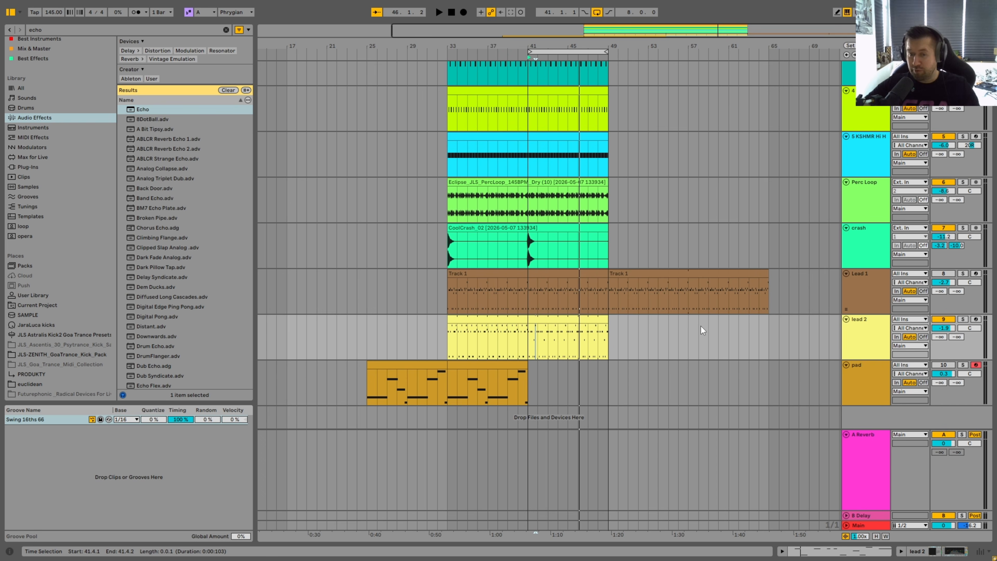
- Activate the pad track and select its clip at bar 25
drag(552, 46, 552, 67)
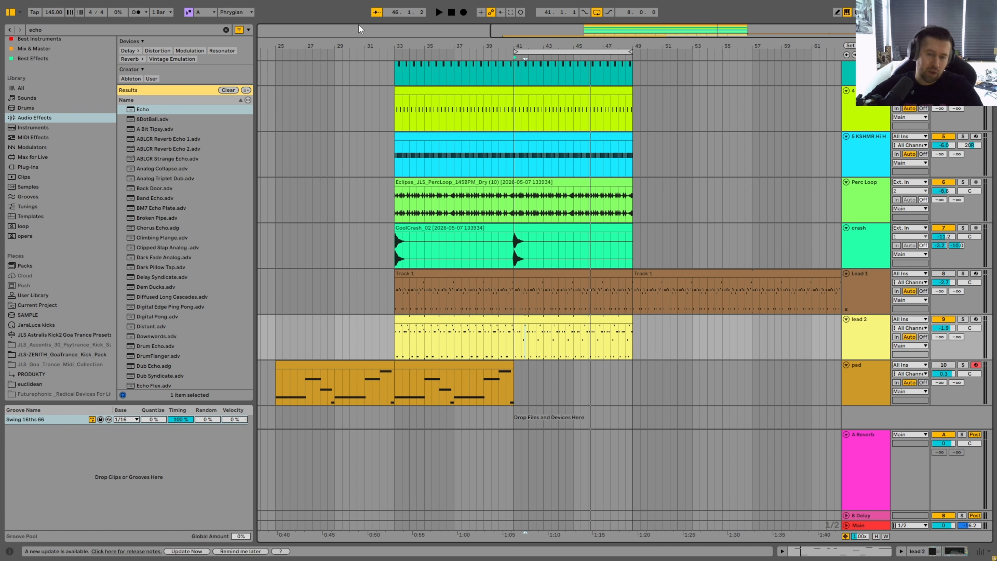
click(857, 377)
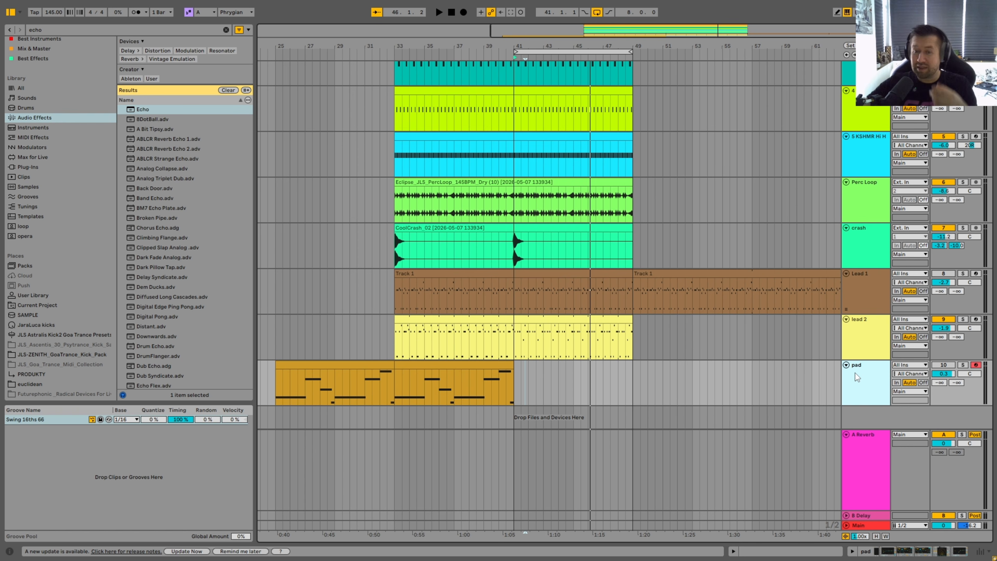
click(940, 365)
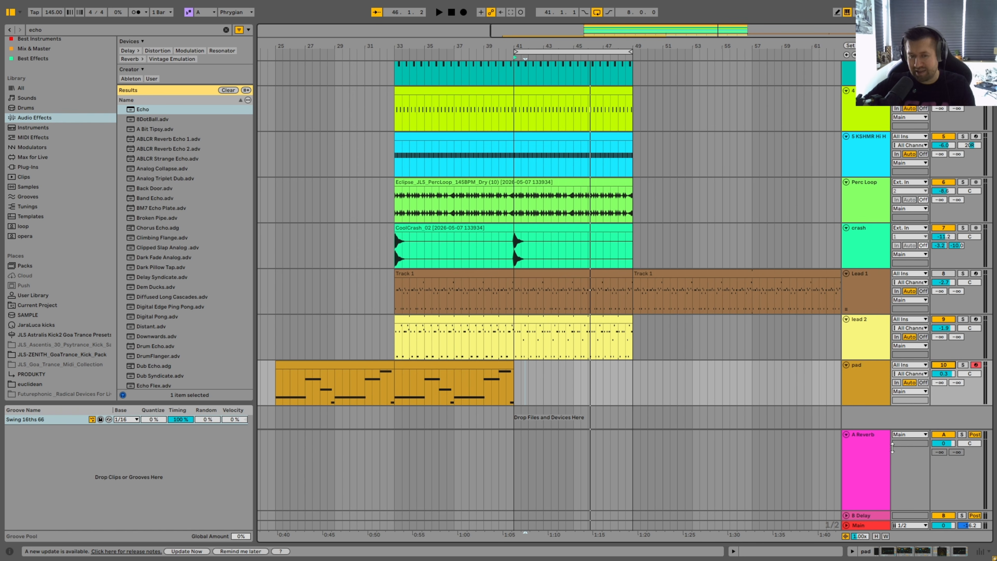
click(308, 368)
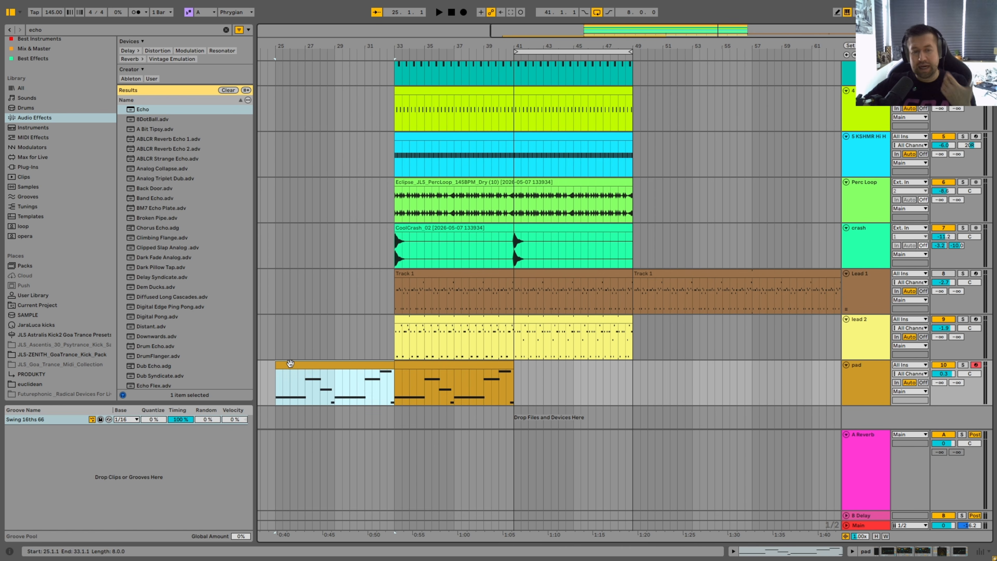
- Examine the pad track's device chain from Serum 2 through its EQ, reverbs and Echo, briefly opening the Serum 2 window
double_click(886, 373)
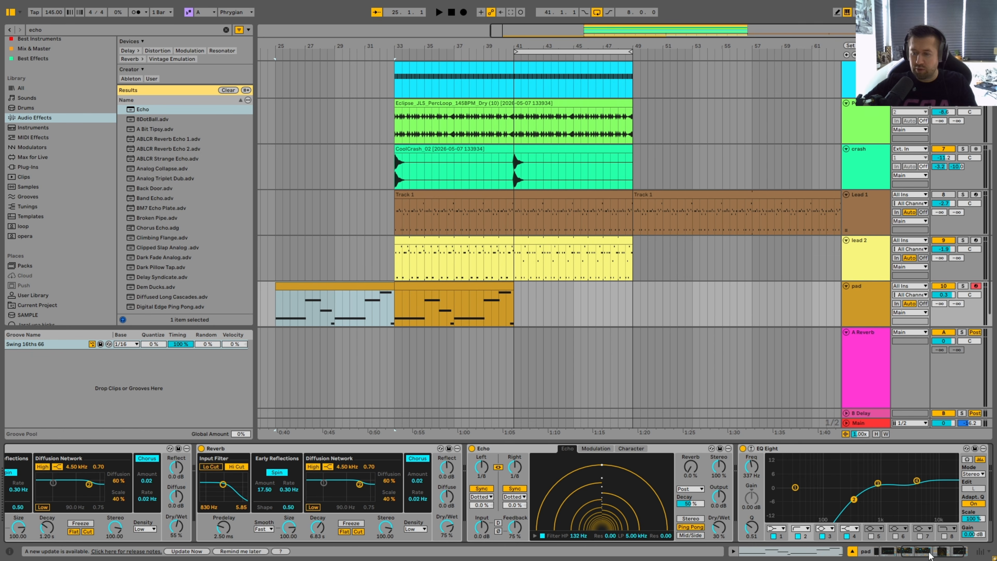
drag(924, 551, 880, 550)
click(26, 449)
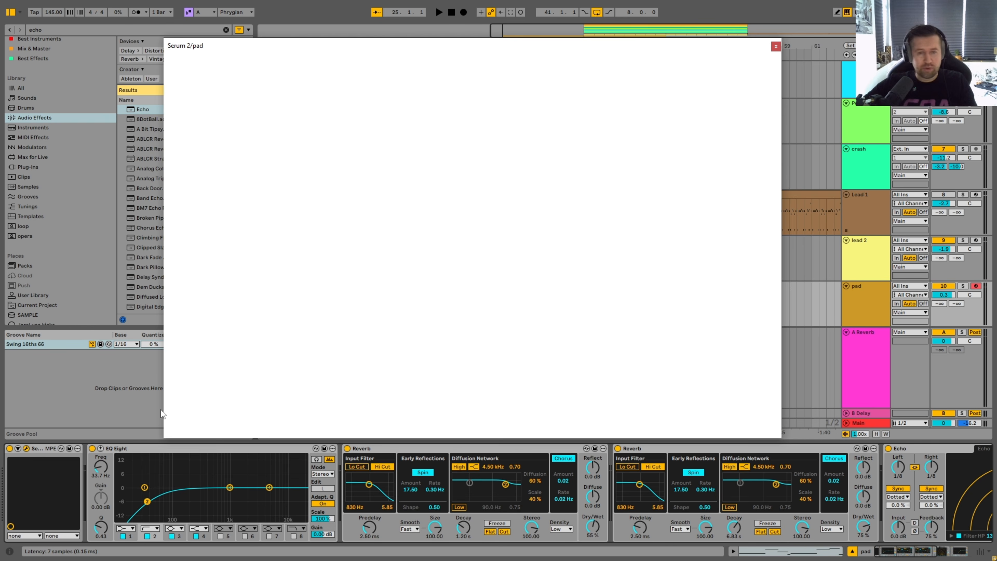
click(777, 47)
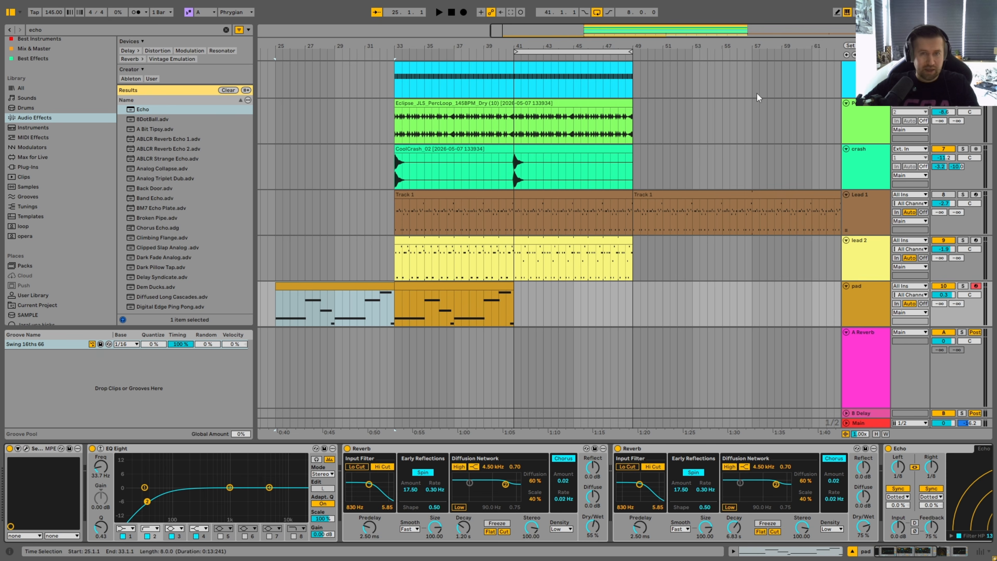
- Examine the eight-bar melody in the pad clip at bar 25 with all its notes selected
double_click(308, 302)
drag(267, 413, 984, 237)
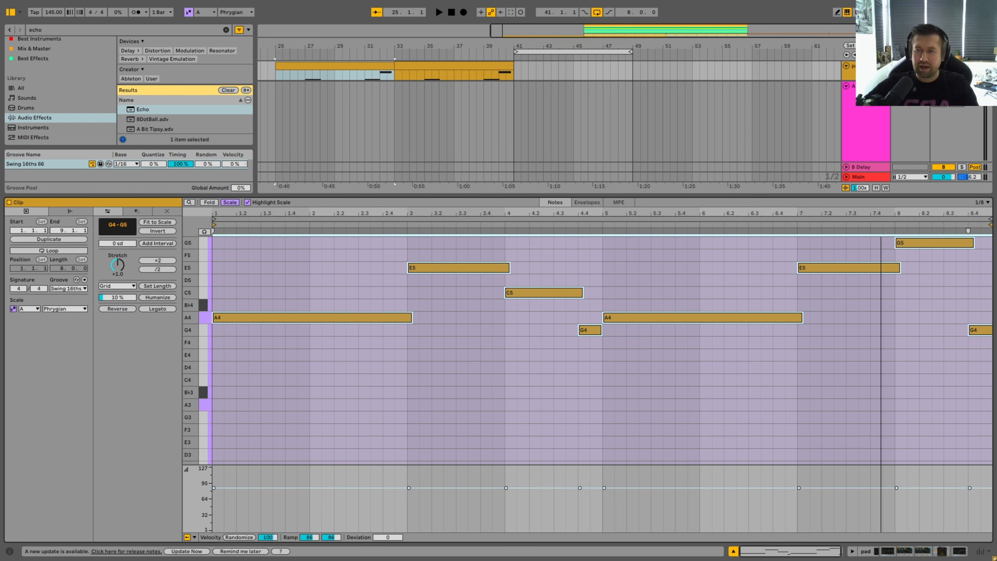
double_click(869, 197)
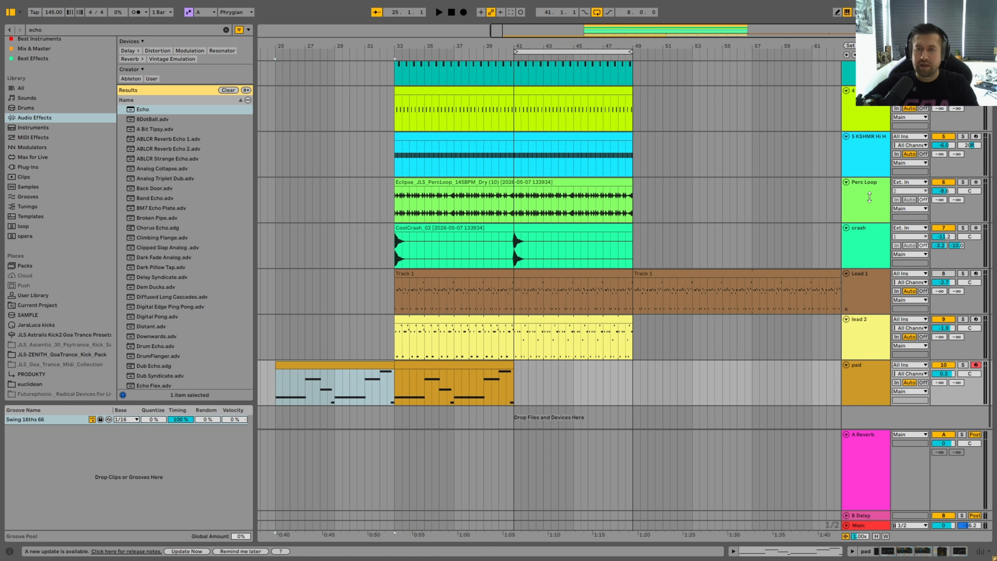
- Play the arrangement from the pad clip at bar 25 and follow its notes into the full section at bar 33
click(300, 365)
key(space)
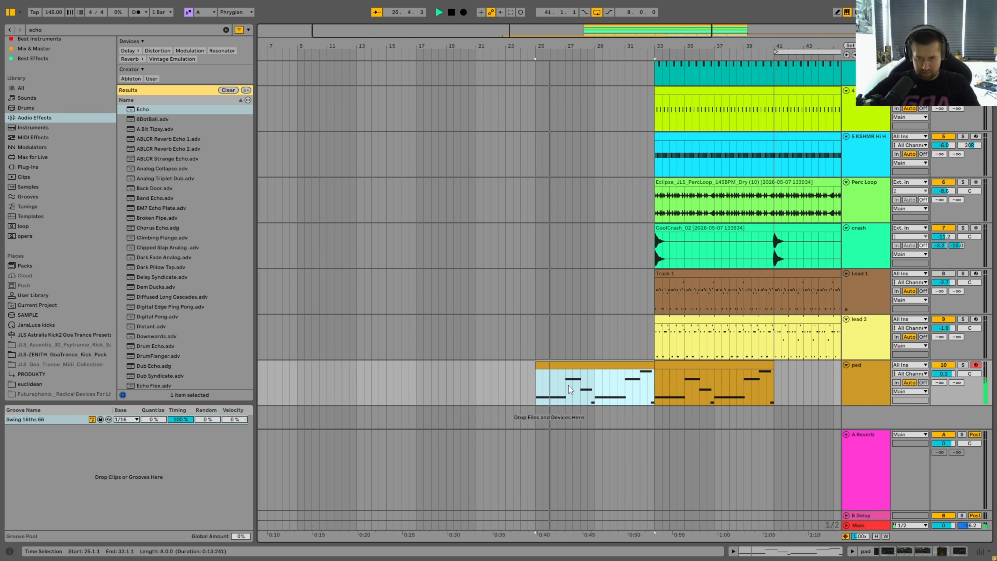
double_click(569, 385)
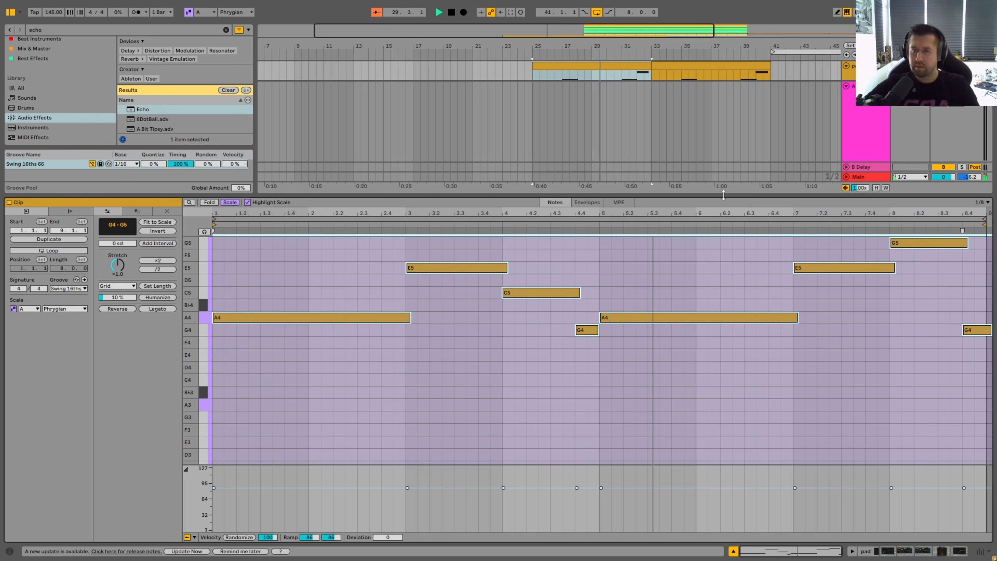
drag(724, 193, 720, 440)
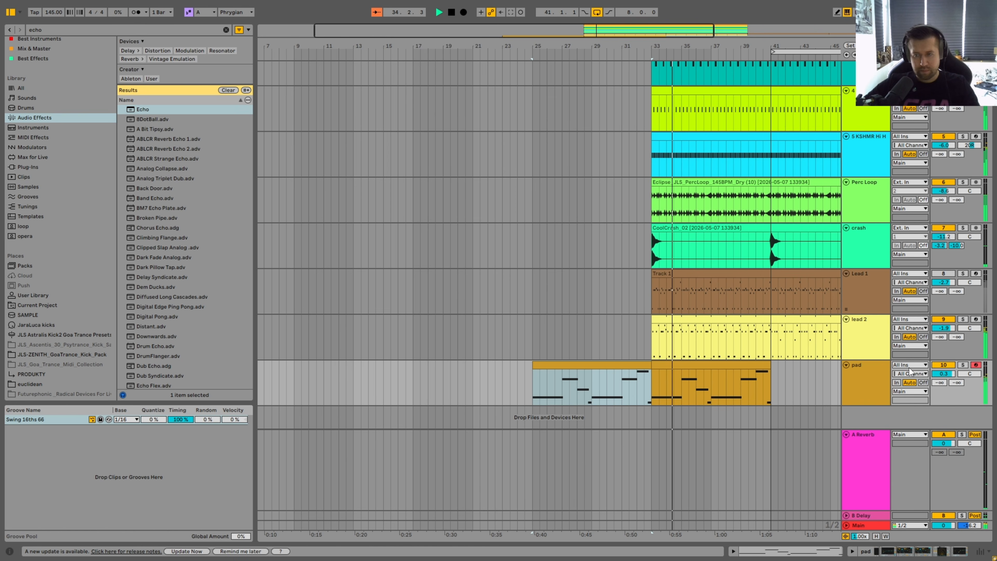
- Move the arrangement loop to bars 33–41 while playback runs
click(875, 323)
double_click(875, 323)
scroll(626, 255, down, 1)
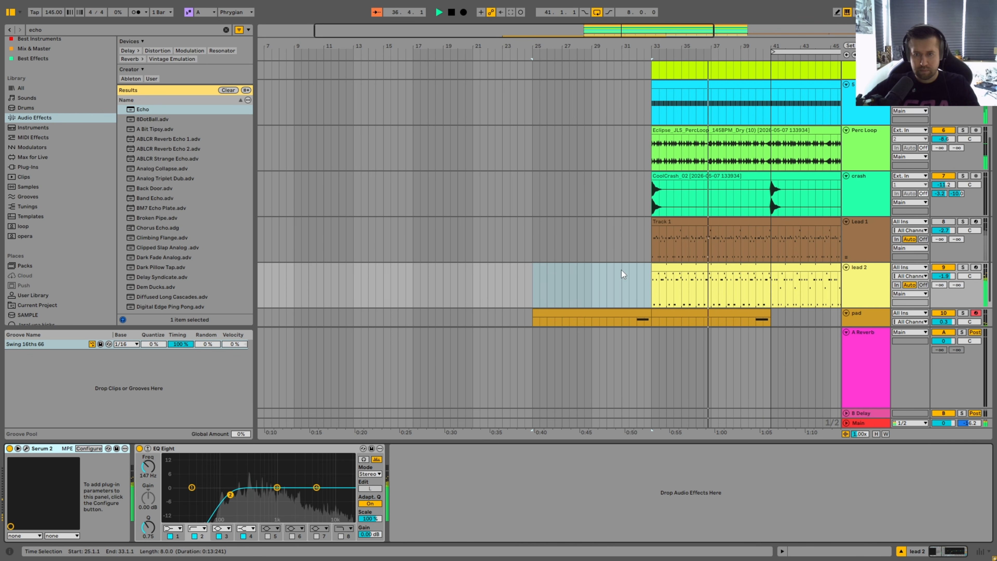
drag(805, 51, 686, 51)
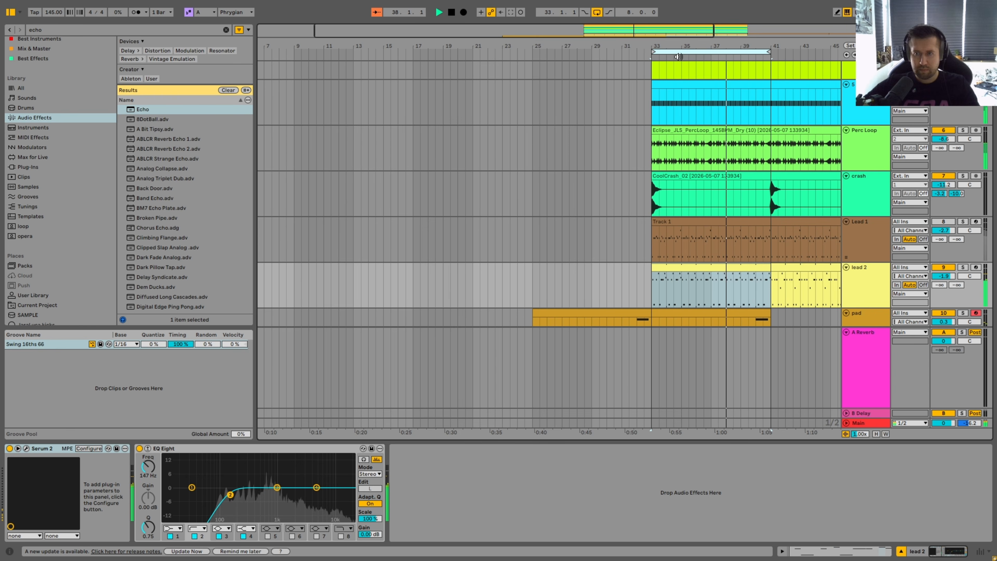
- Raise the low-cut band of the pad track's first EQ Eight to 230 Hz
scroll(824, 302, down, 1)
click(859, 294)
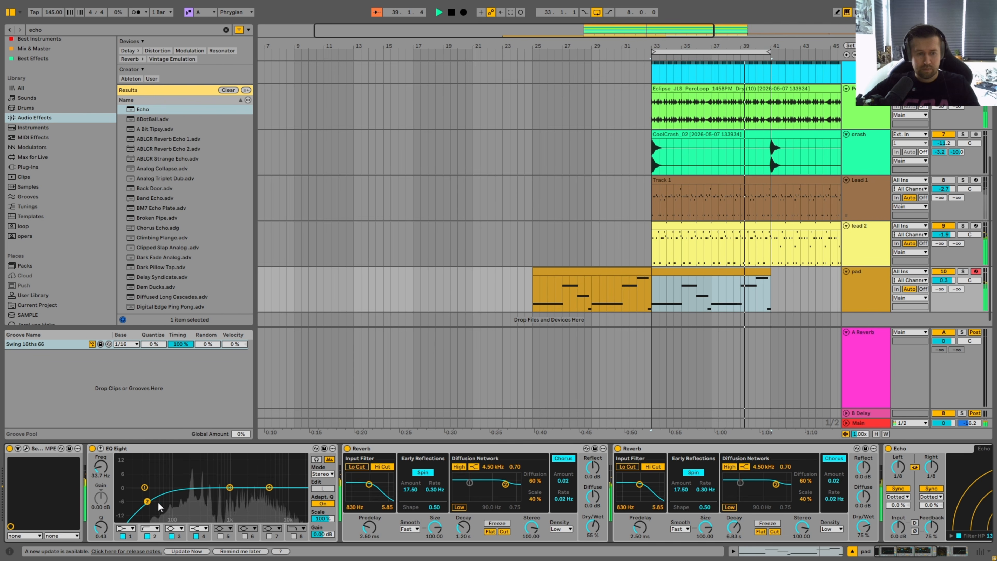
drag(151, 504, 180, 522)
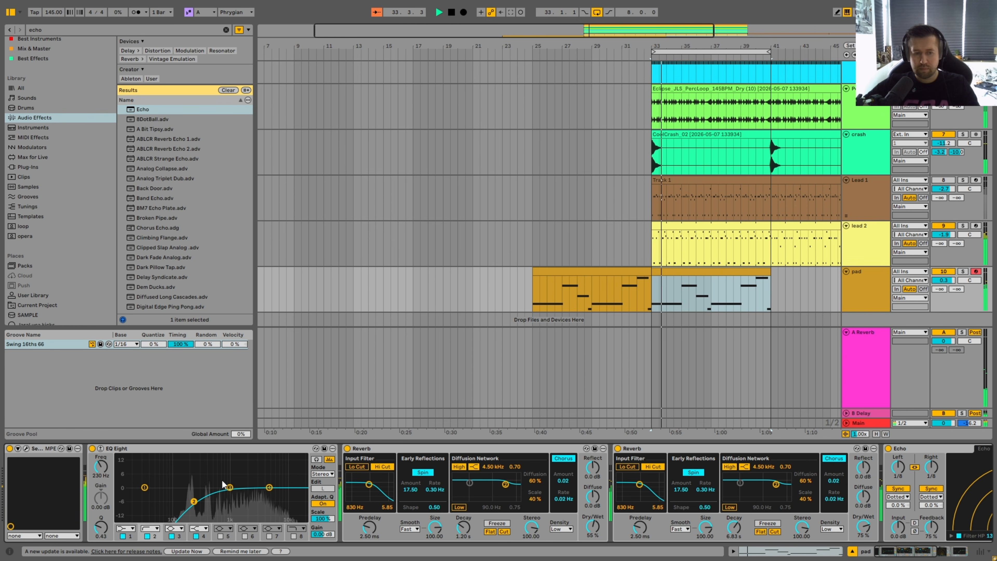
- Set the Cutoff macro of lead 2's Serum 2 to 39 and lower its Sustain macro while the loop plays
click(874, 232)
click(26, 448)
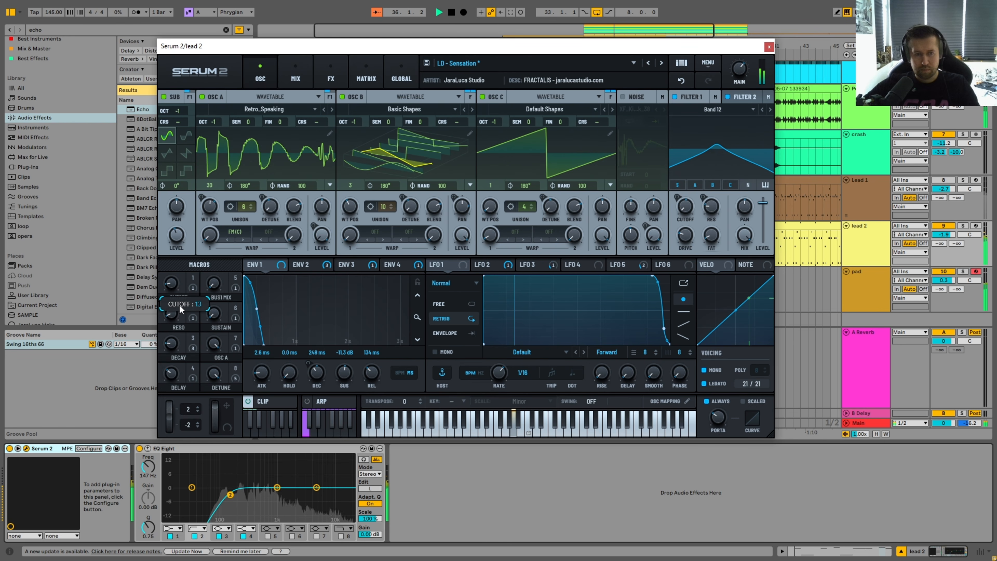
drag(173, 287, 178, 264)
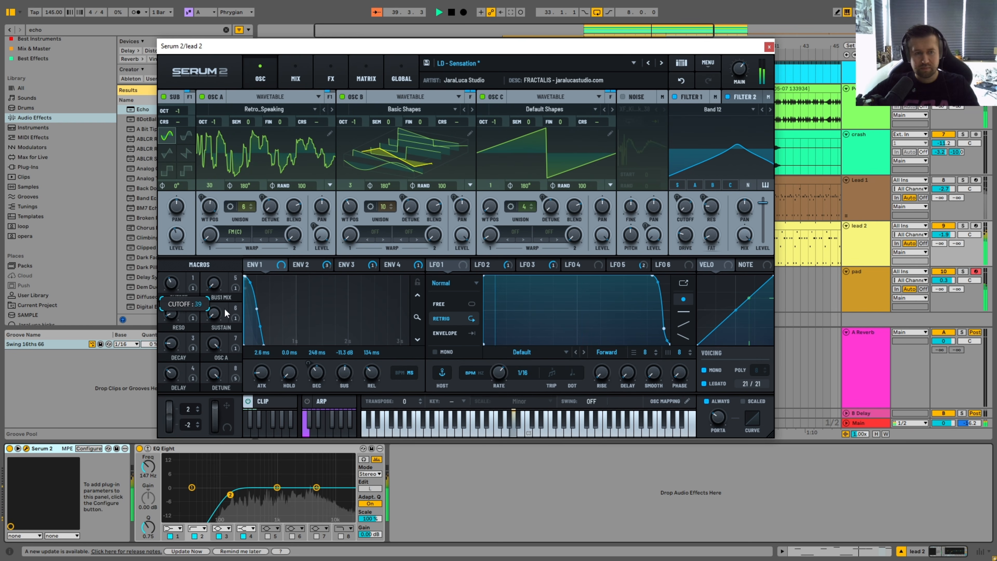
drag(225, 313, 221, 335)
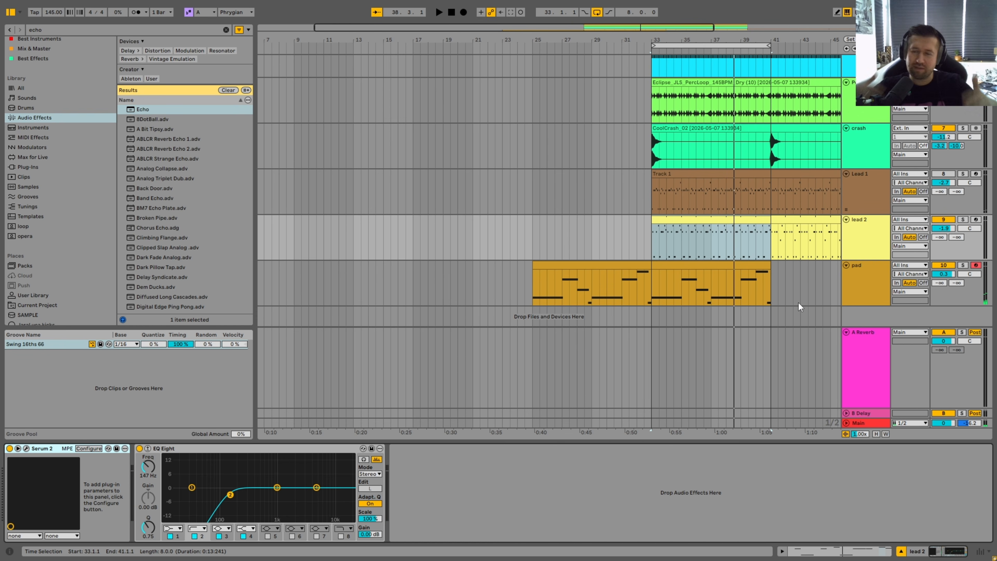
- Move the pad track directly below the Bass track in the arrangement
scroll(708, 187, up, 5)
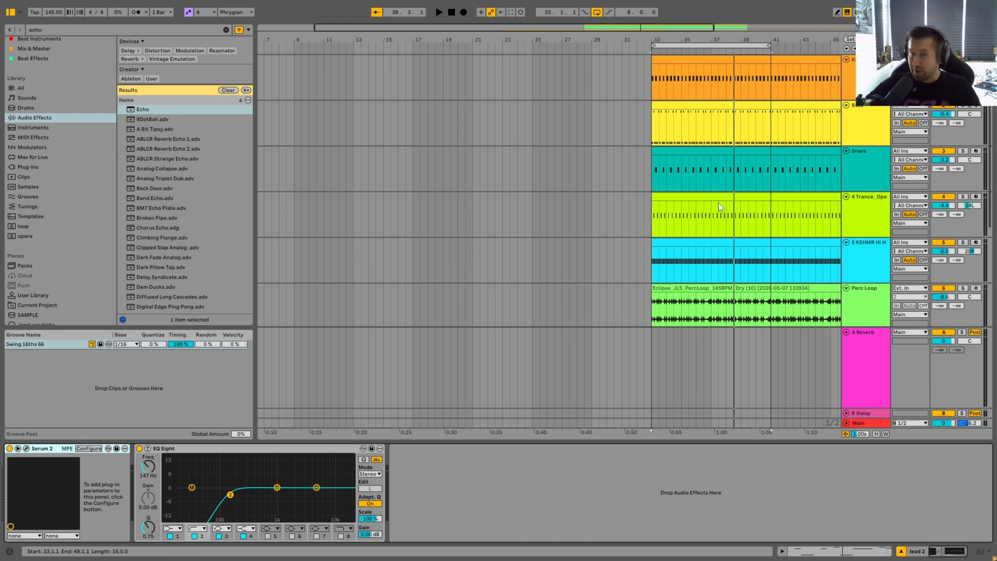
double_click(710, 135)
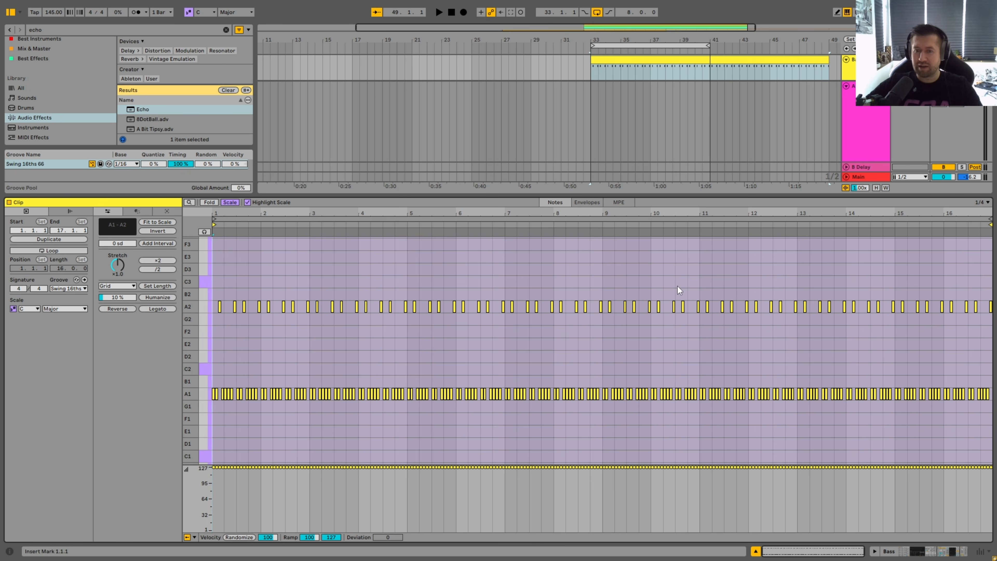
key(ctrl+alt+l)
scroll(687, 244, down, 2)
click(641, 364)
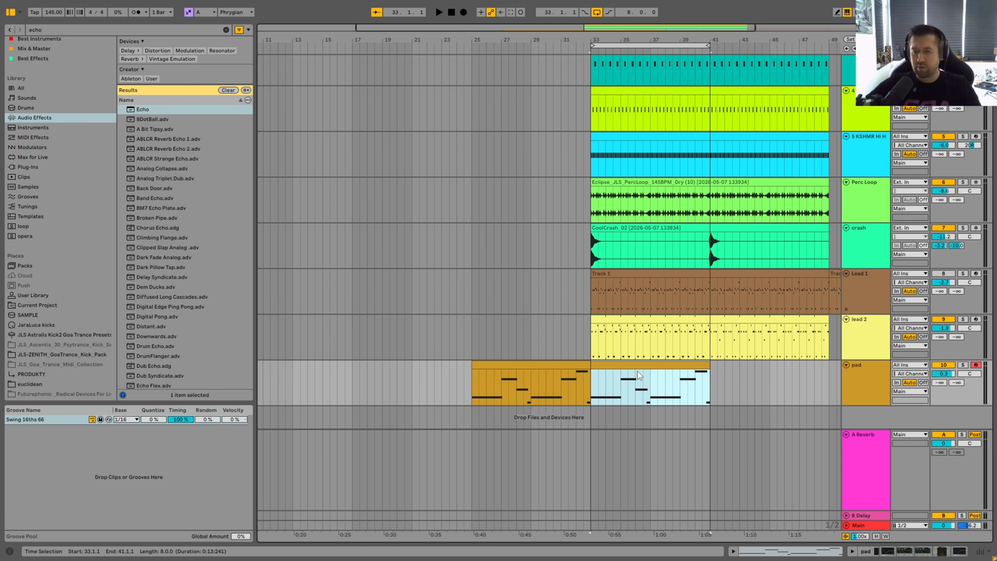
scroll(675, 216, up, 3)
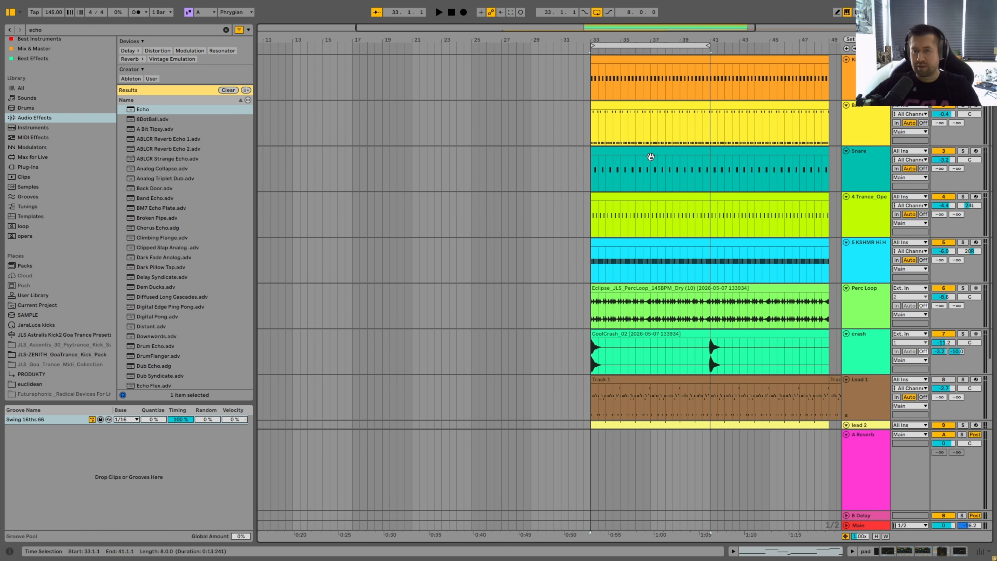
scroll(650, 157, down, 3)
click(864, 389)
scroll(866, 390, up, 1)
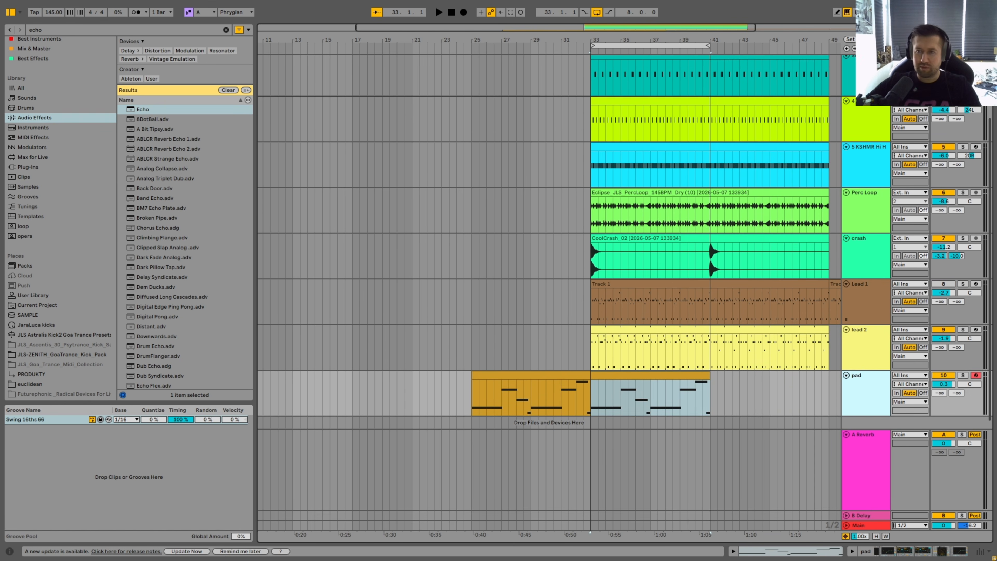
drag(862, 387, 871, 179)
- Copy all notes of the pad clip at bar 33 into the start of the Bass clip
double_click(700, 90)
click(633, 57)
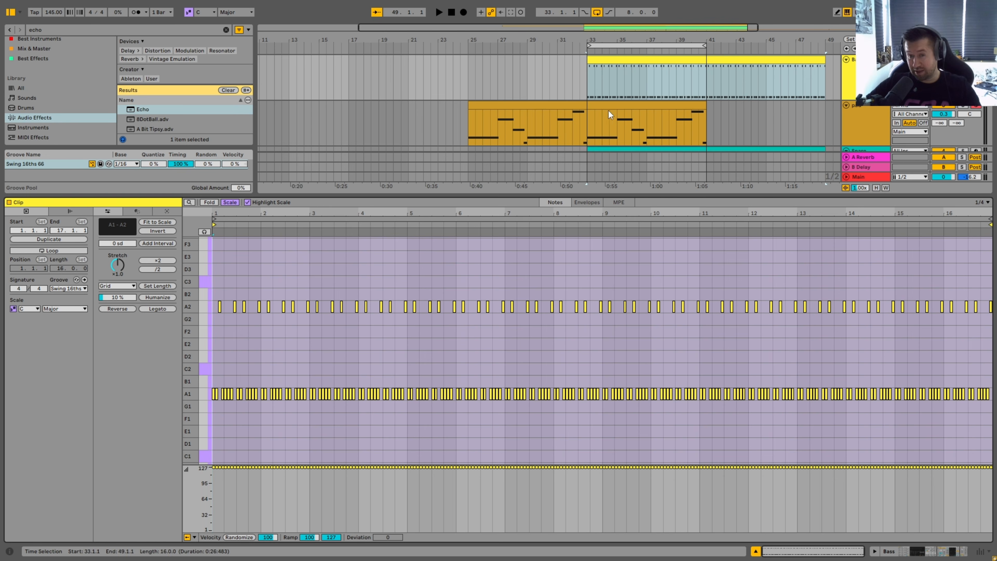
click(633, 142)
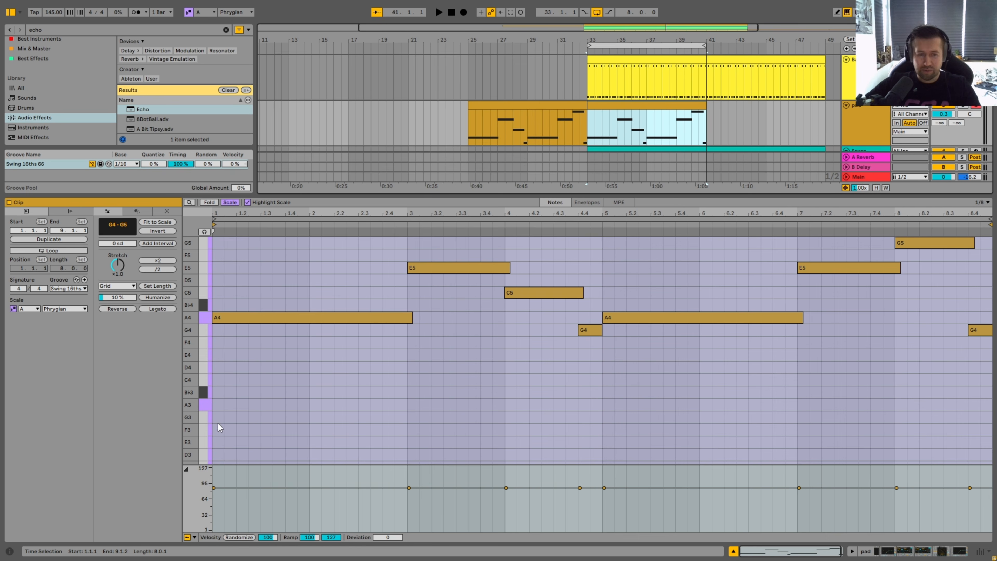
drag(218, 424, 992, 236)
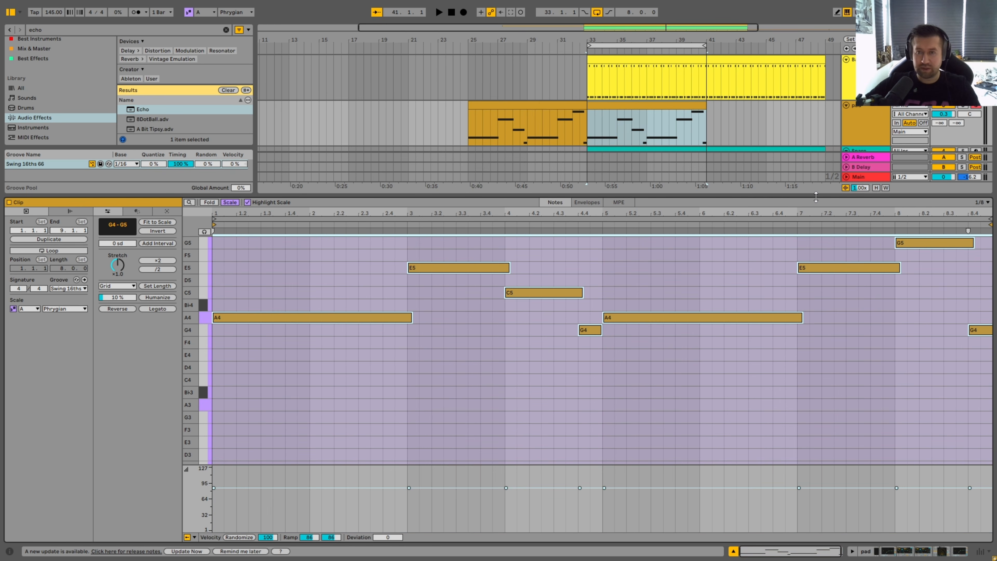
key(ctrl+alt+l)
double_click(619, 68)
double_click(223, 279)
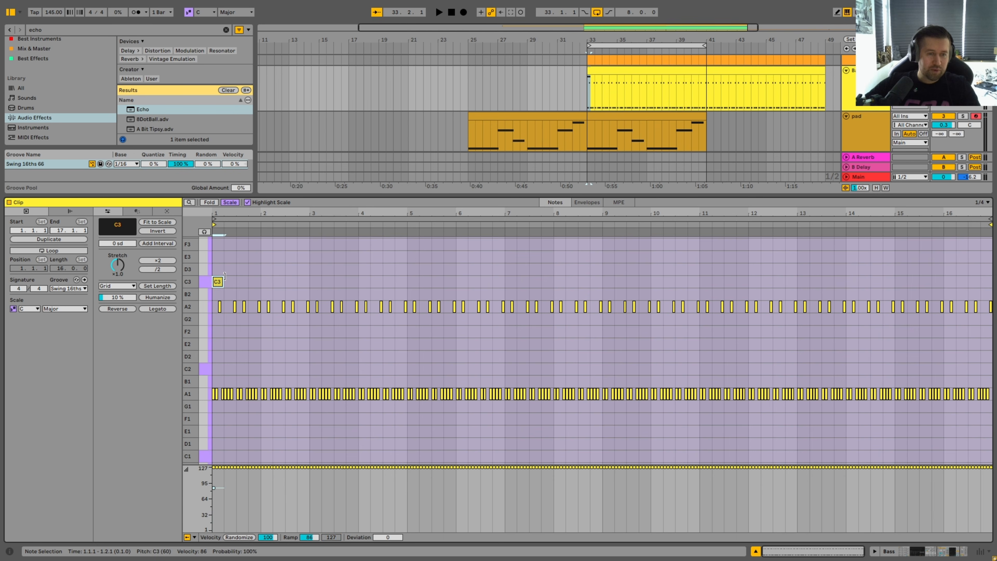
key(ctrl+v)
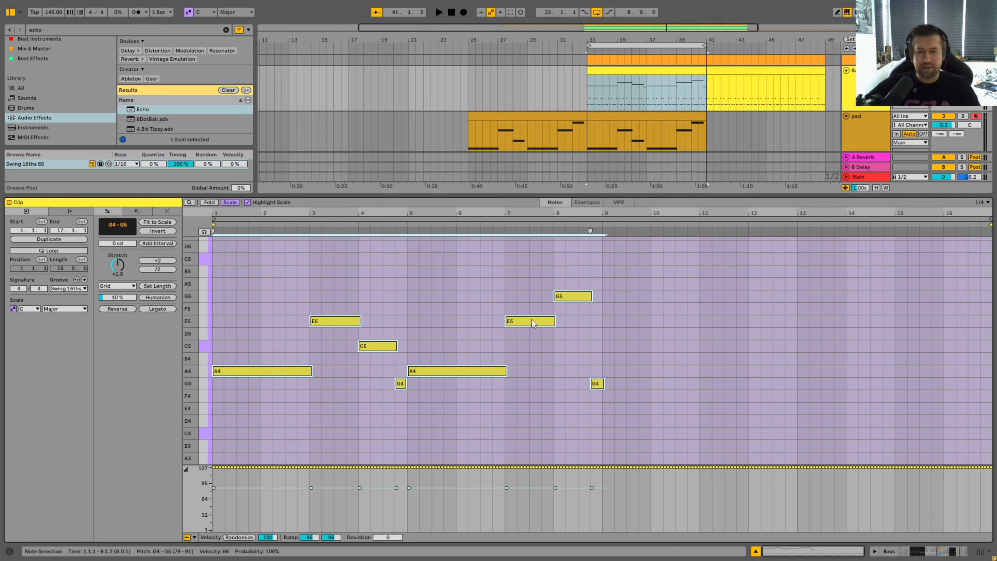
scroll(511, 326, down, 5)
drag(191, 335, 150, 335)
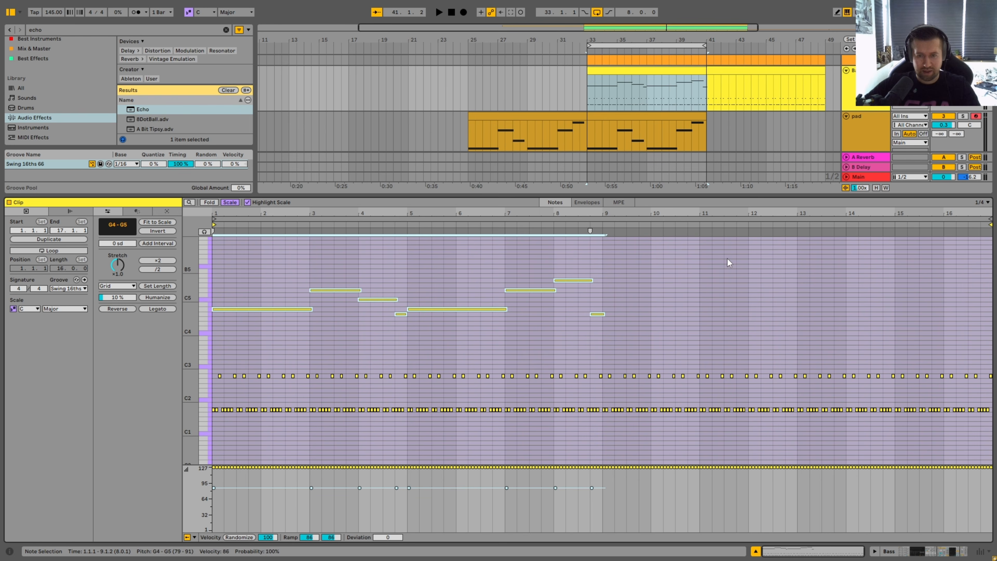
- Select the copied pad notes G4–G5 in the Bass clip and deactivate them as a silent pitch guide
click(628, 117)
scroll(635, 90, up, 3)
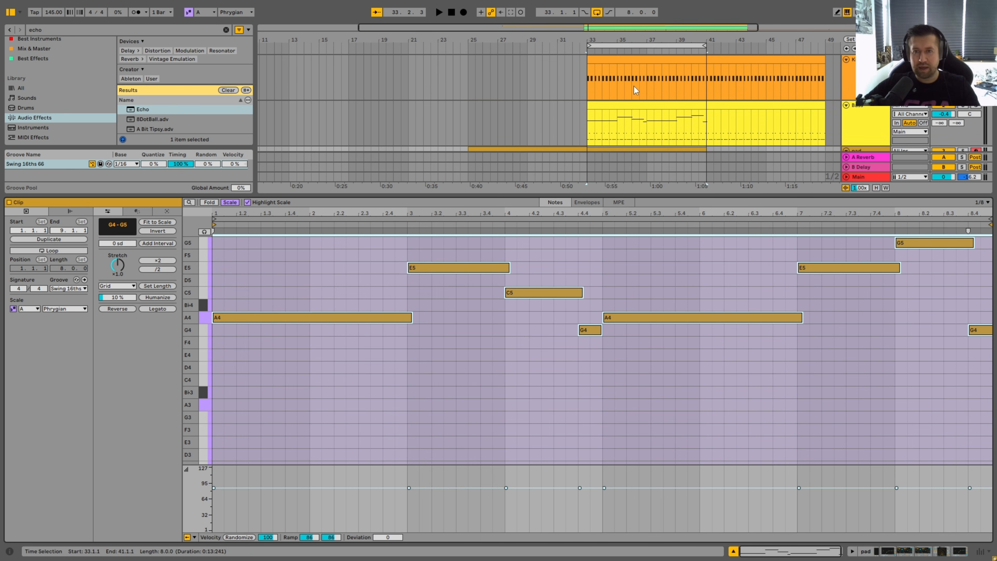
click(632, 116)
click(615, 271)
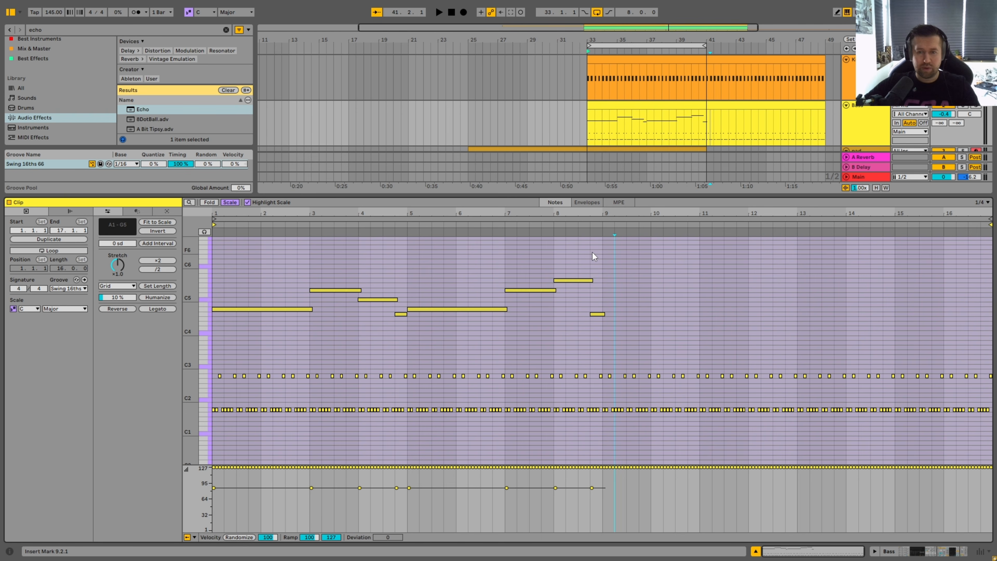
drag(592, 253, 203, 360)
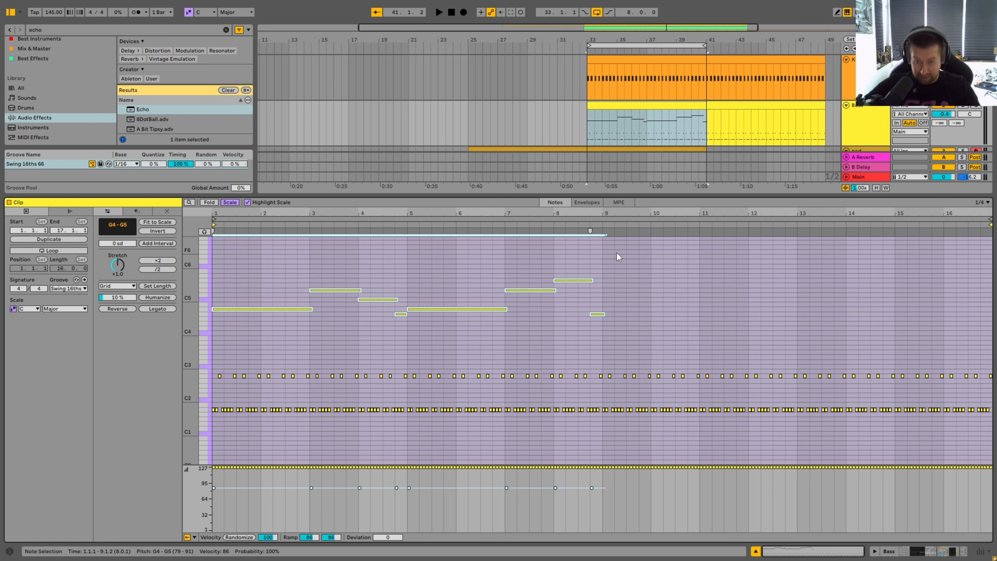
key(0)
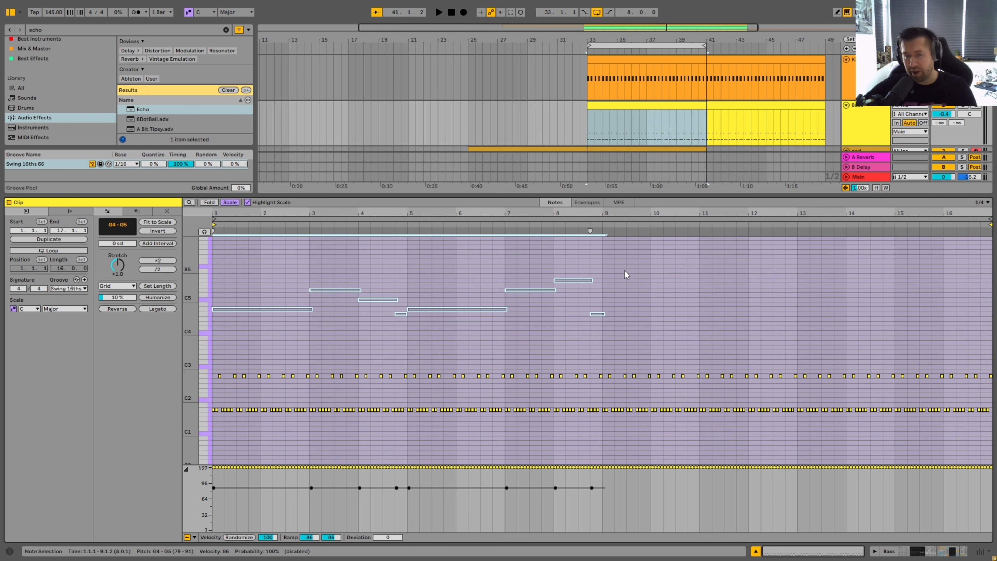
- Transpose the Bass clip's notes in bar 3 to E2 and E3 to follow the pad guide
drag(195, 352, 336, 359)
drag(195, 351, 129, 344)
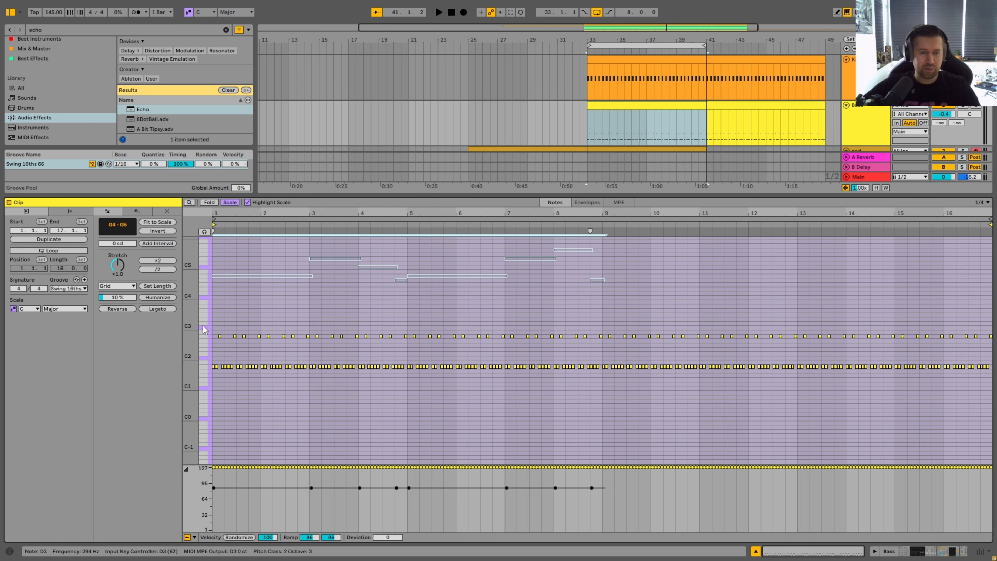
click(327, 350)
drag(356, 320, 358, 320)
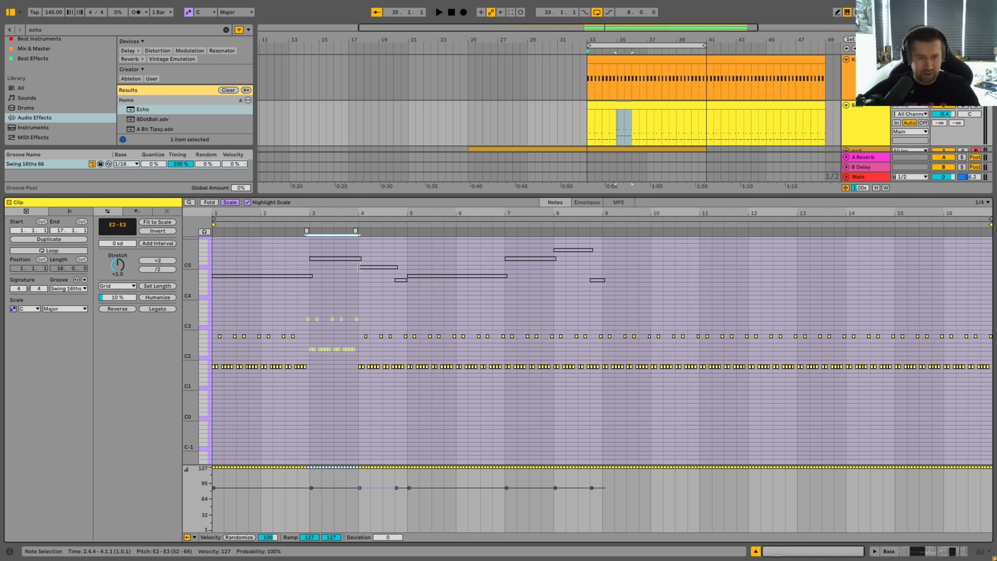
- Transpose the bass notes under the guide's C5 in bar 4 to C2 and C3
drag(190, 262, 252, 264)
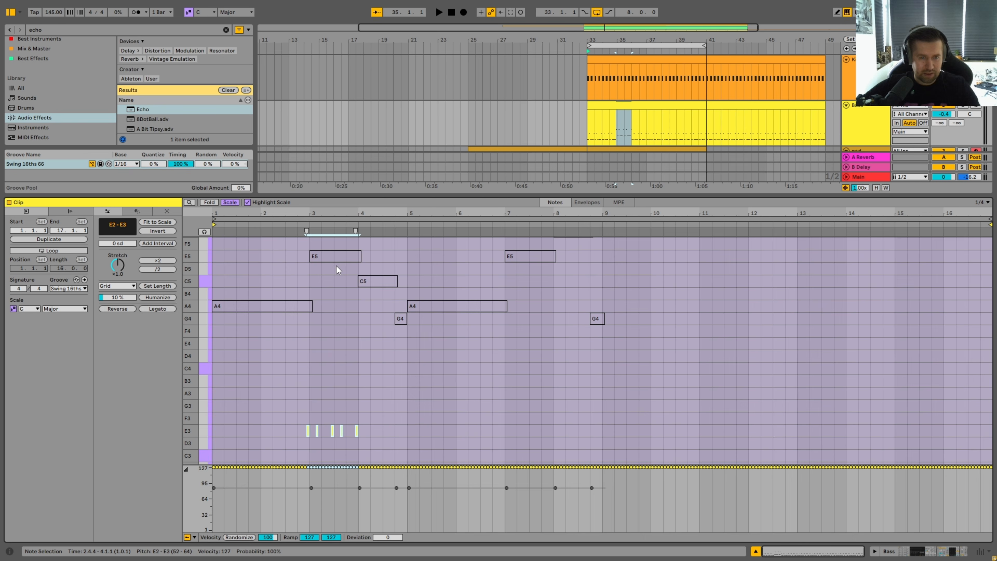
click(374, 282)
scroll(383, 298, down, 3)
click(395, 292)
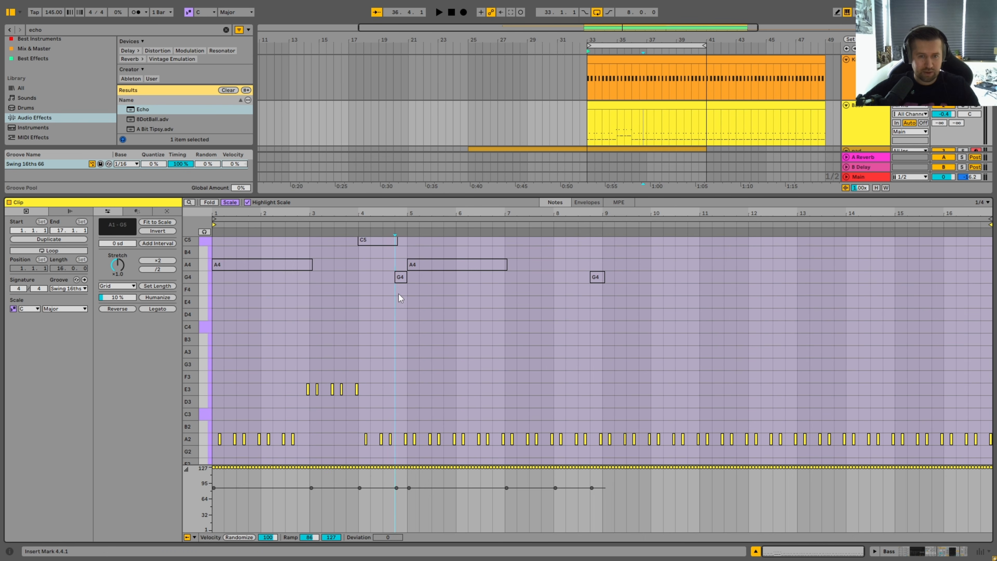
scroll(399, 294, down, 12)
drag(395, 255, 353, 362)
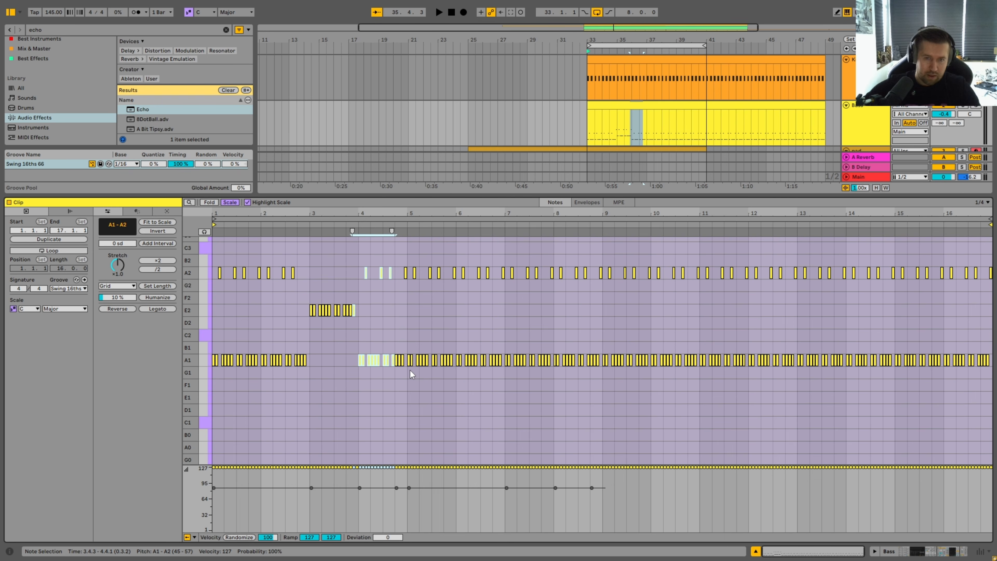
key(Up)
key(Up)
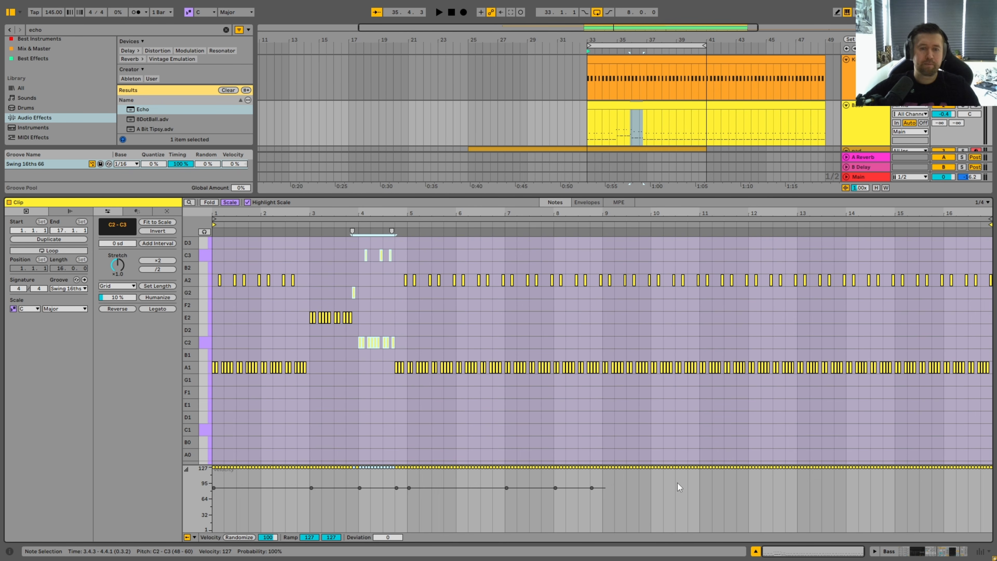
- Lower the three bass notes at the end of bar 4 to G1 to match the guide's G4
scroll(432, 287, up, 12)
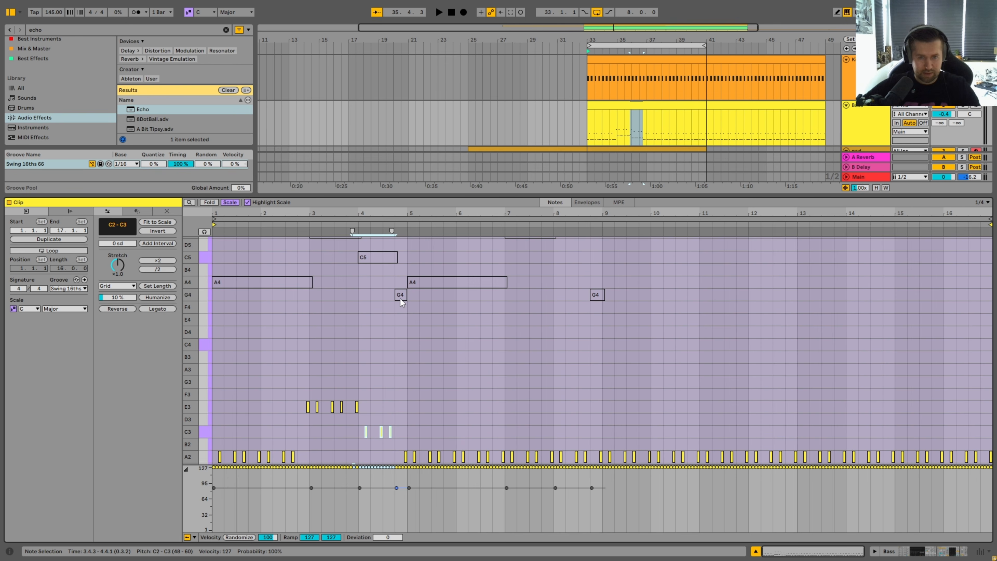
scroll(401, 299, up, 3)
scroll(401, 326, down, 2)
scroll(401, 325, down, 13)
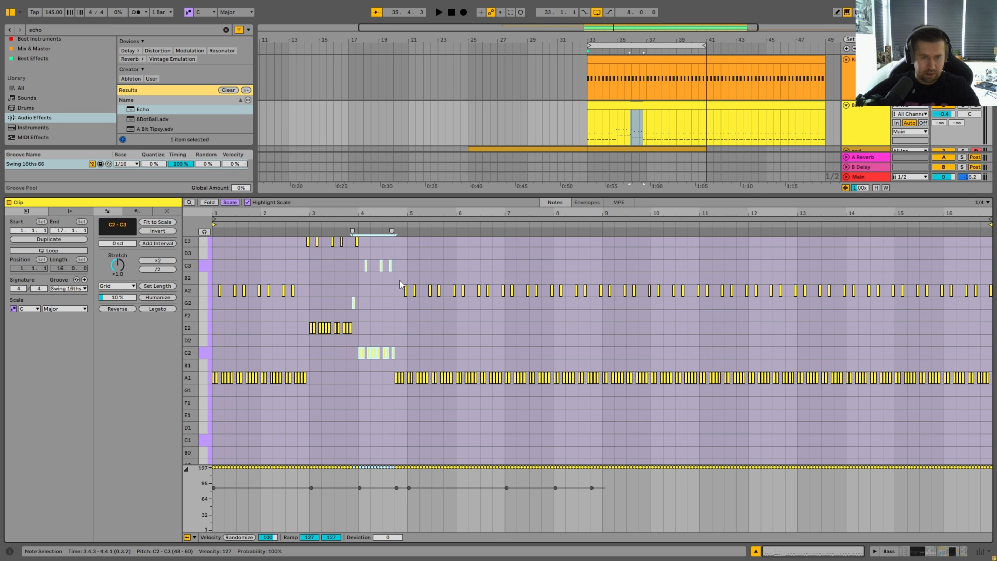
drag(397, 284, 406, 385)
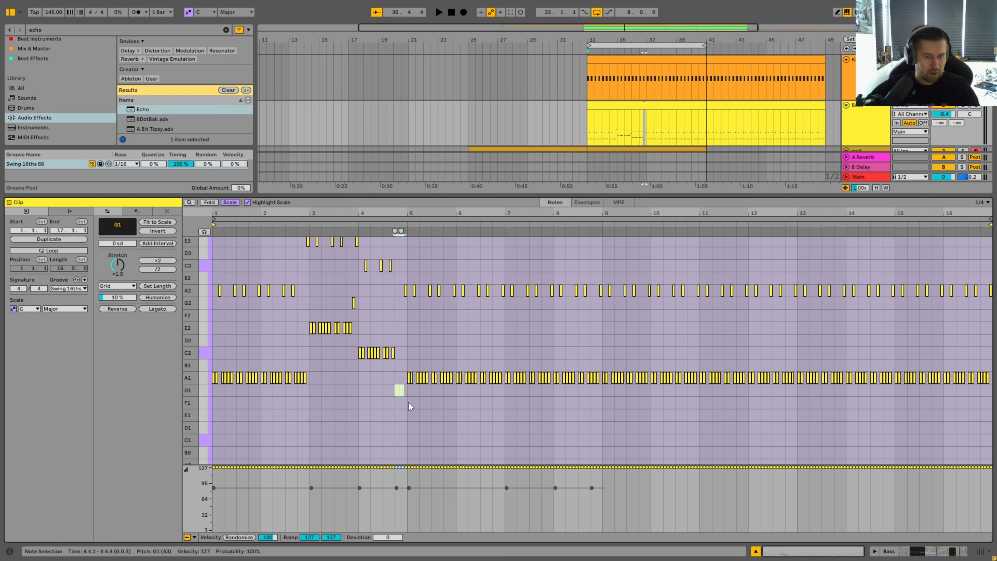
- Replace the bass notes in bars 5–8 of the Bass clip with a duplicate of the bass notes in bars 1–4
scroll(506, 356, up, 17)
scroll(534, 338, down, 3)
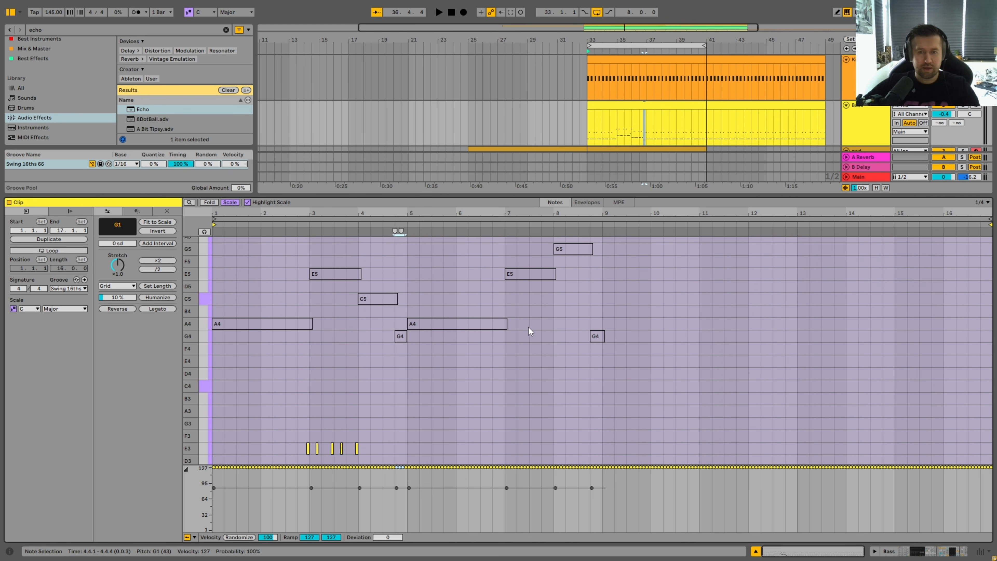
scroll(528, 327, down, 14)
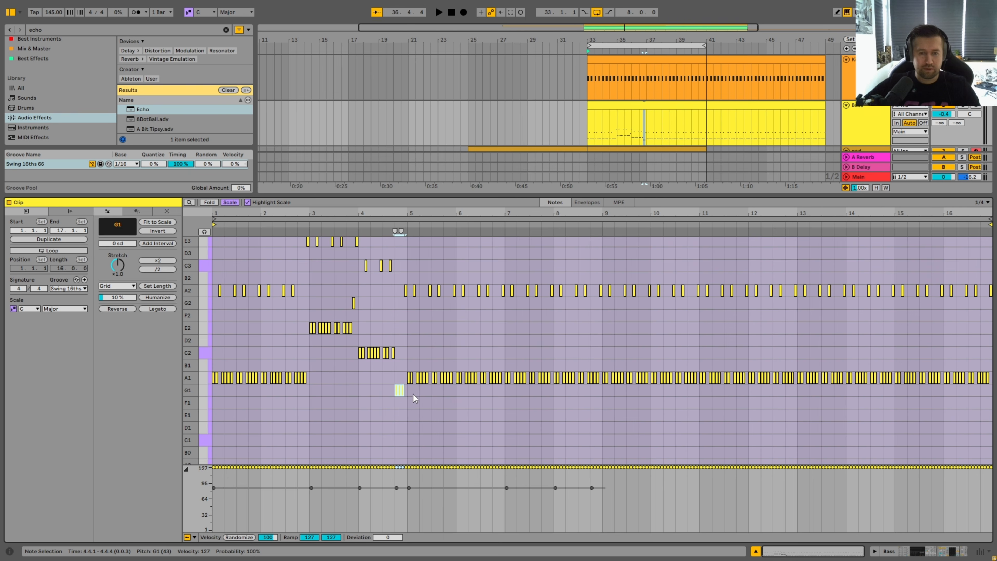
scroll(414, 395, up, 5)
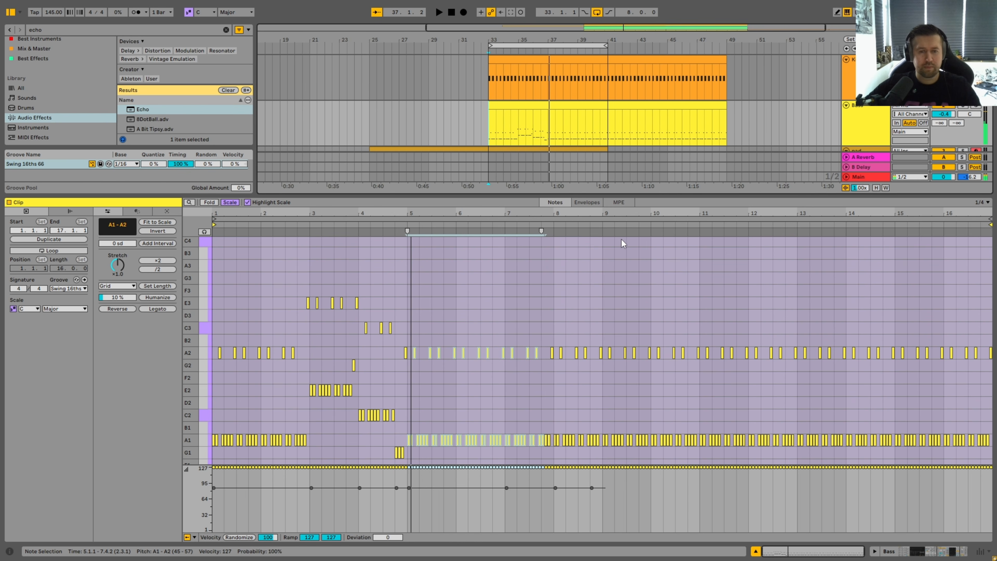
scroll(613, 243, down, 3)
scroll(419, 419, down, 8)
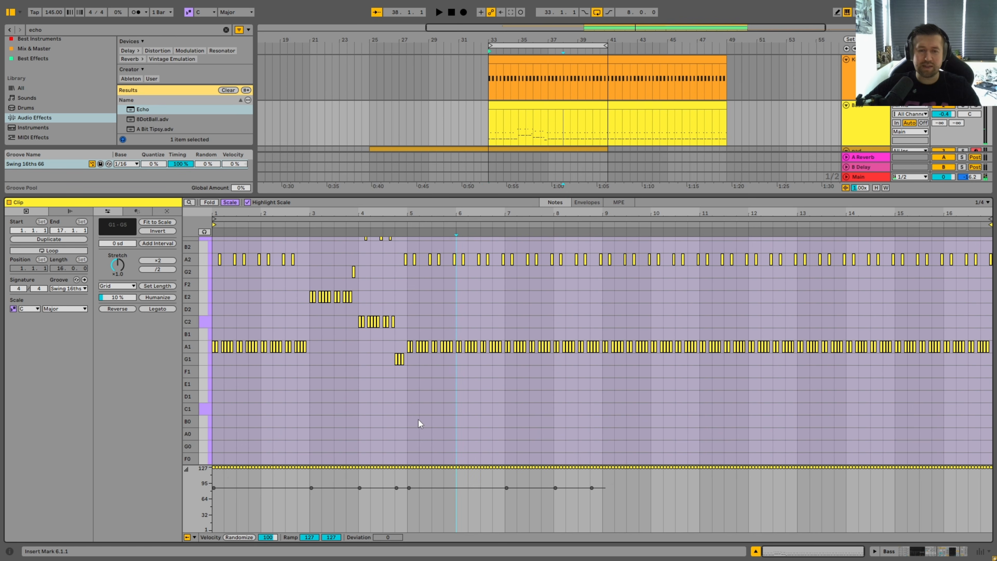
scroll(416, 383, up, 5)
drag(410, 389, 603, 245)
scroll(542, 356, up, 2)
key(Delete)
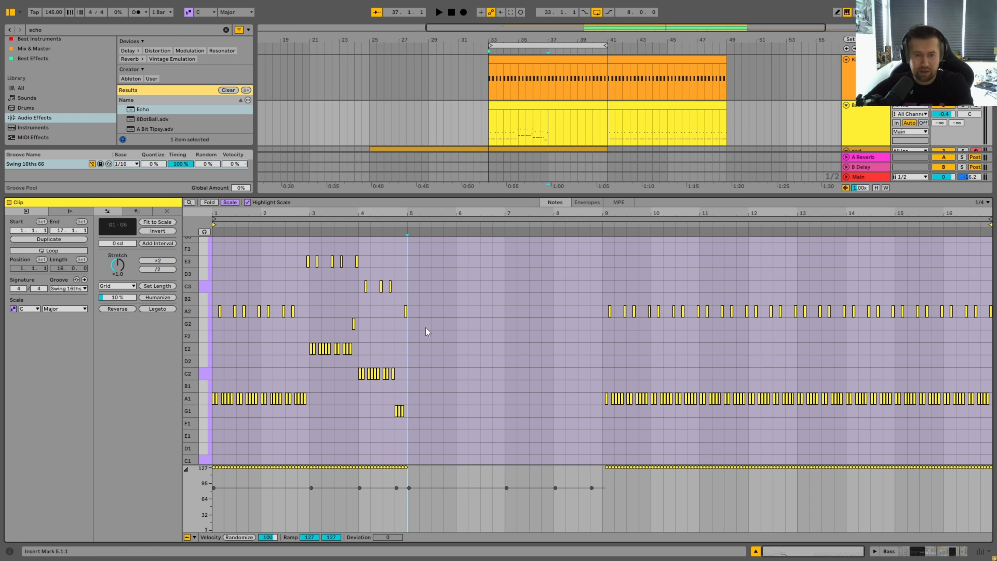
drag(409, 237, 169, 443)
key(ctrl+d)
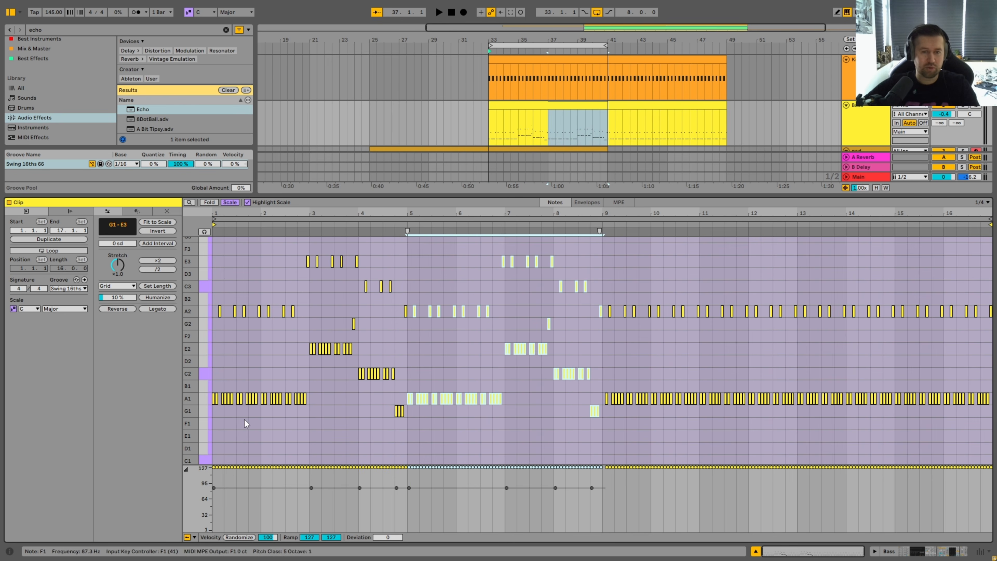
- Raise the bass notes under the guide's G5 in bar 8 to G2 and G3 and play the arrangement
click(563, 105)
scroll(534, 335, up, 5)
scroll(537, 335, up, 2)
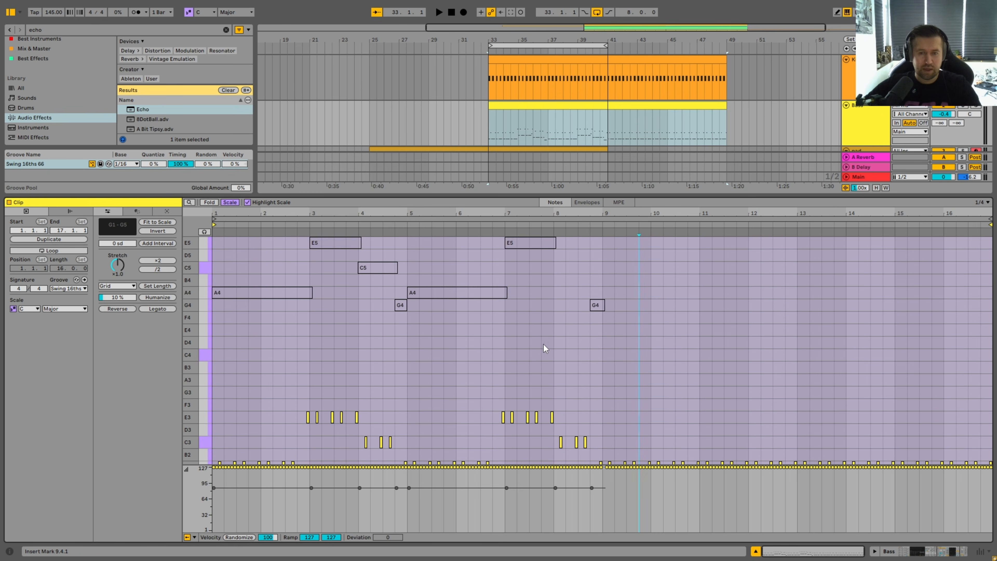
click(378, 330)
click(575, 281)
scroll(600, 324, down, 6)
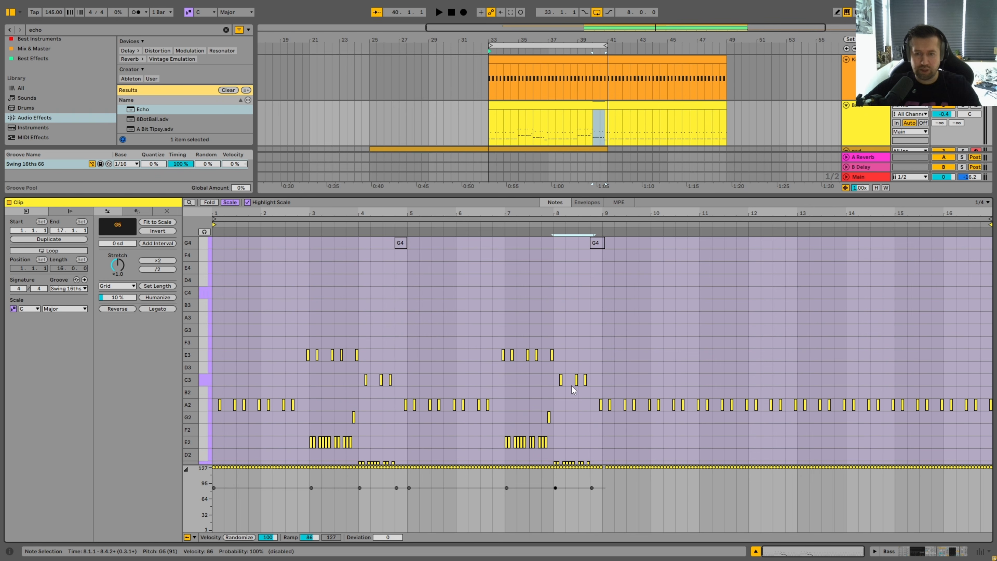
scroll(600, 244, up, 5)
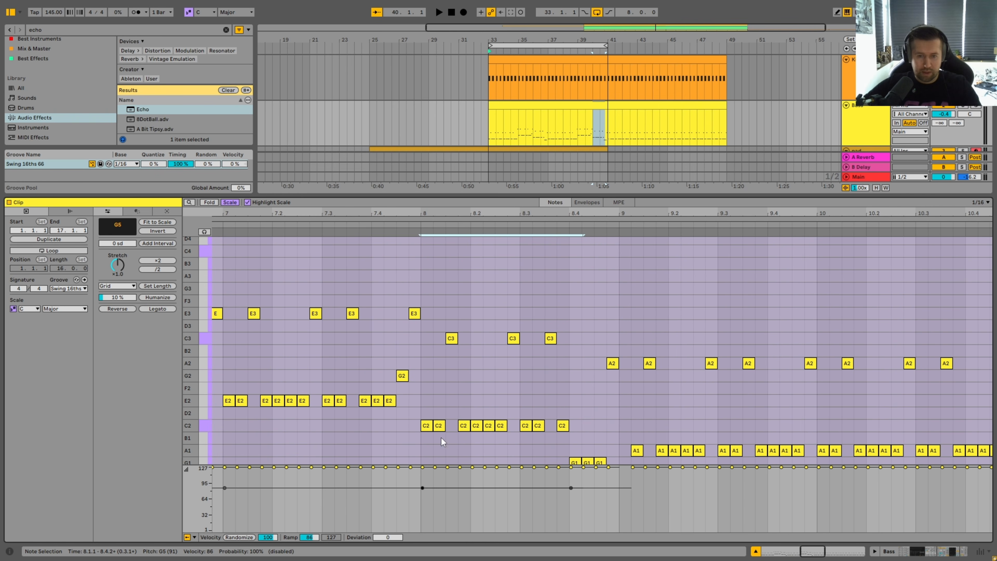
mouse_move(421, 451)
mouse_down()
mouse_move(571, 335)
mouse_move(569, 317)
mouse_up()
key(Up)
key(Up)
key(Up)
key(Up)
key(Up)
key(Up)
key(Up)
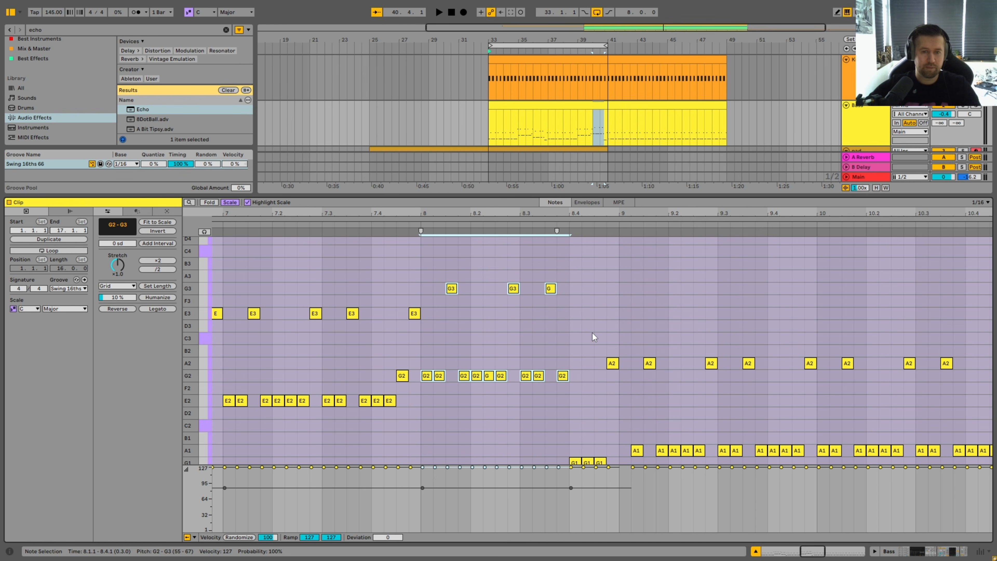
key(space)
scroll(592, 333, down, 5)
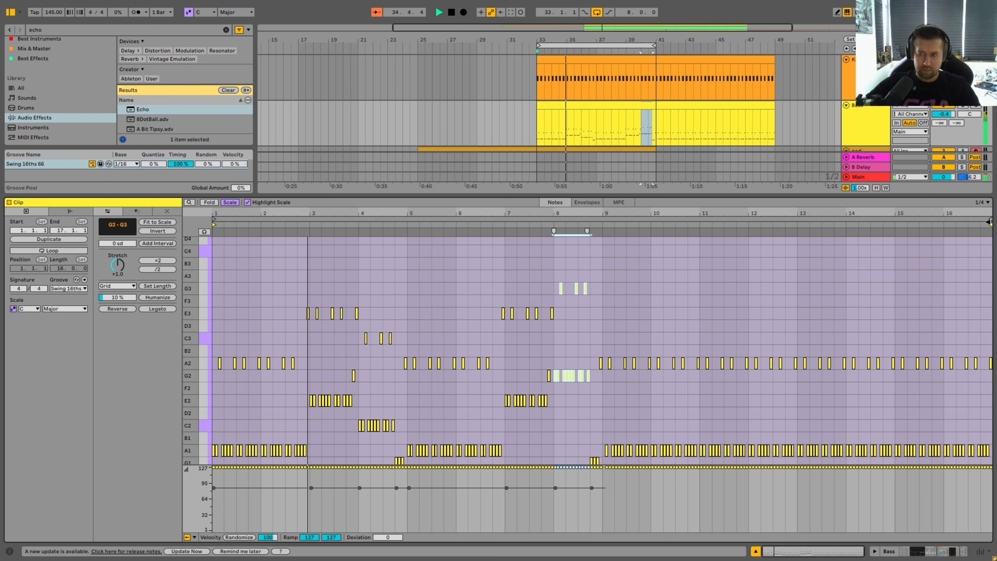
- Shorten the Bass clip's loop to 8 bars and turn on clip looping
drag(991, 221, 601, 224)
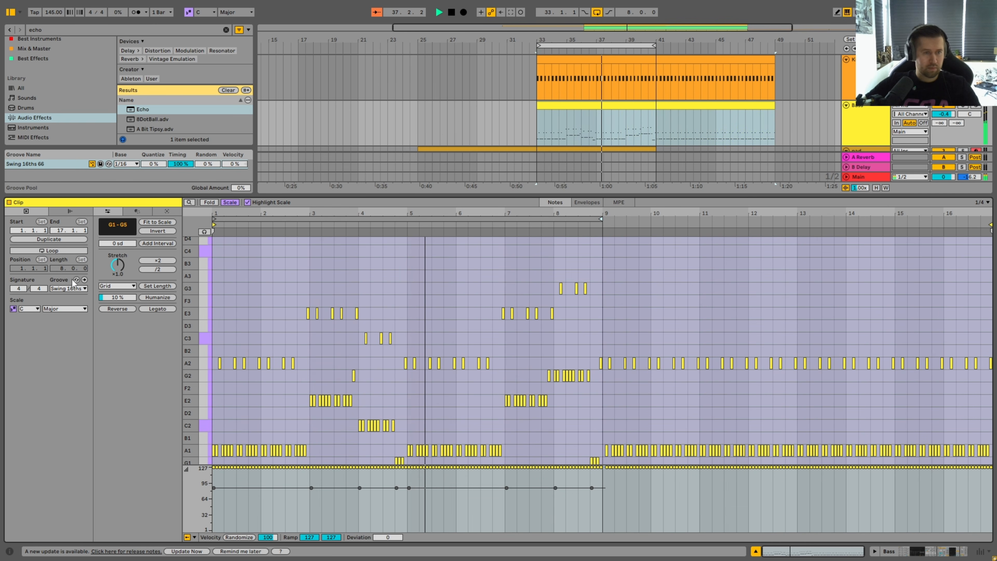
click(48, 251)
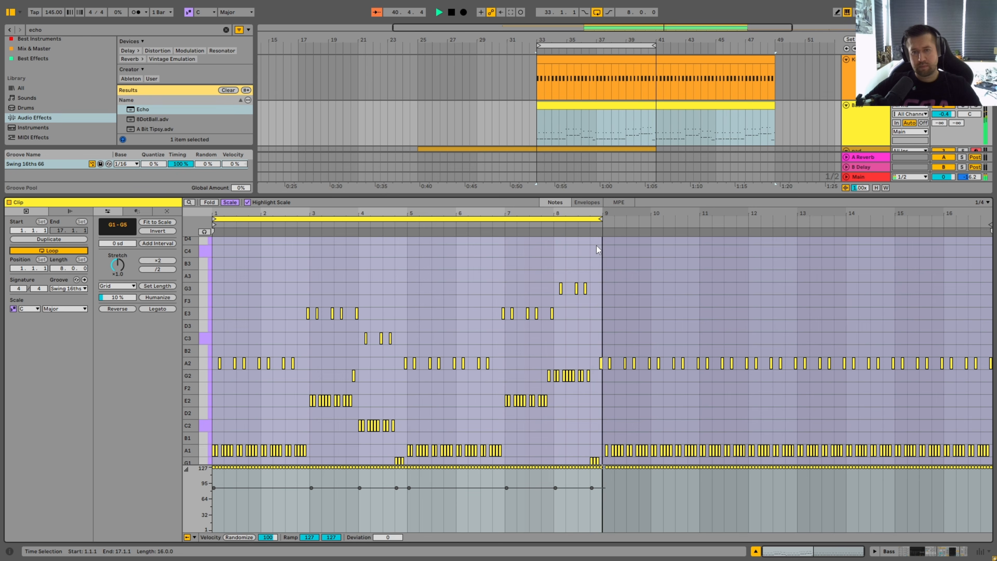
double_click(626, 106)
- Lower the pad track's volume to -inf dB during playback
scroll(640, 236, down, 3)
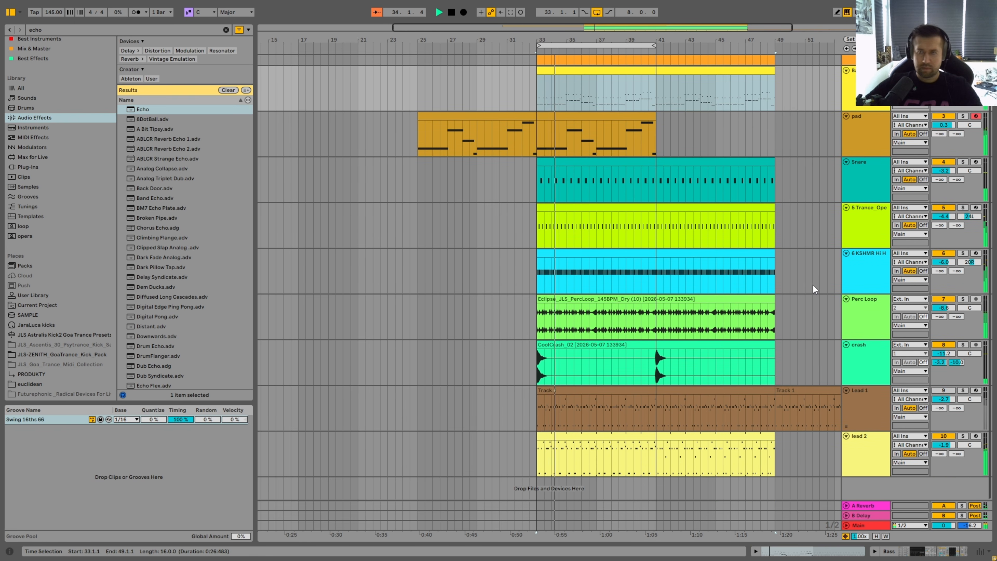
scroll(825, 279, up, 3)
scroll(848, 286, down, 1)
scroll(858, 308, down, 2)
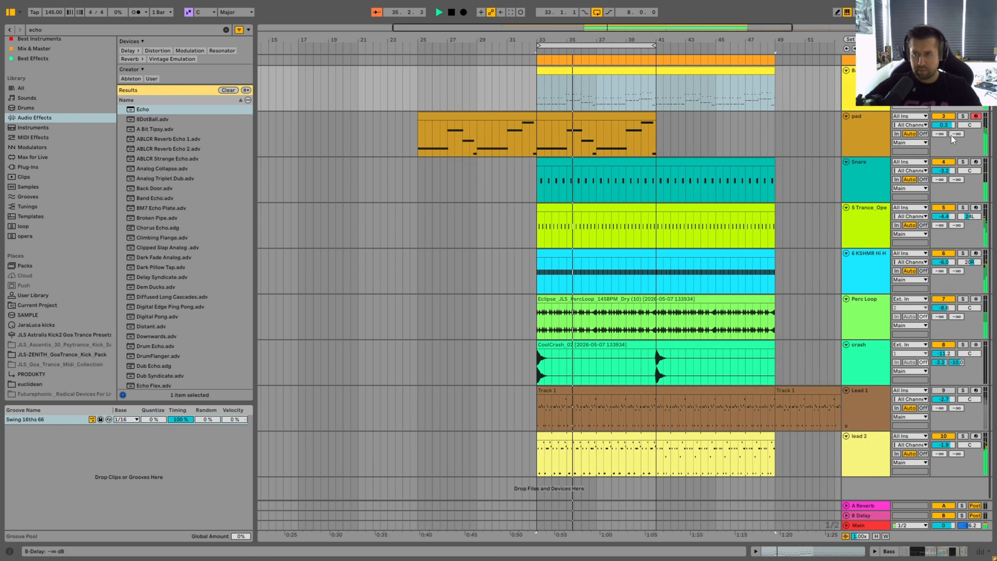
drag(943, 125, 944, 204)
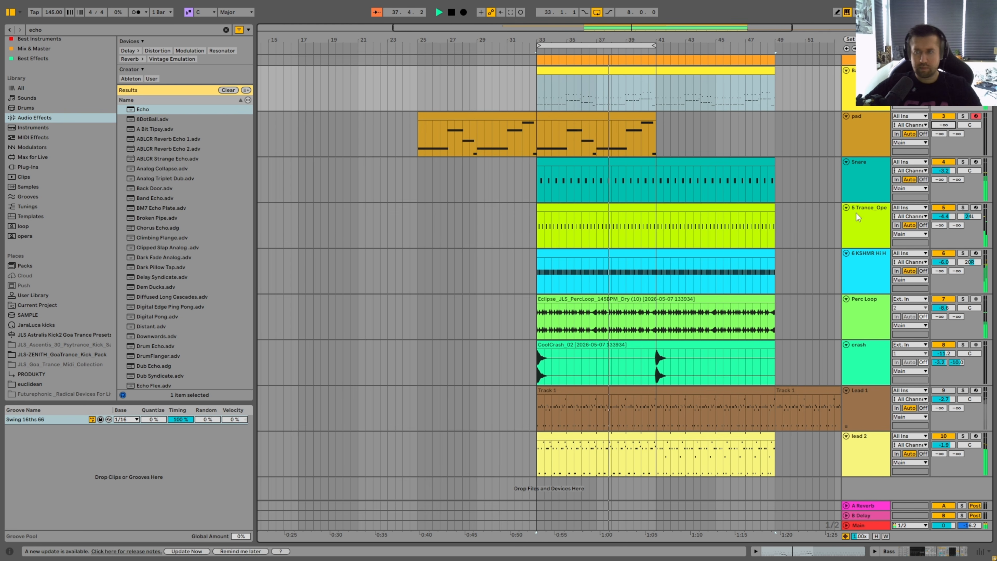
- Examine the Serum 2 patch on the lead 2 track
double_click(867, 441)
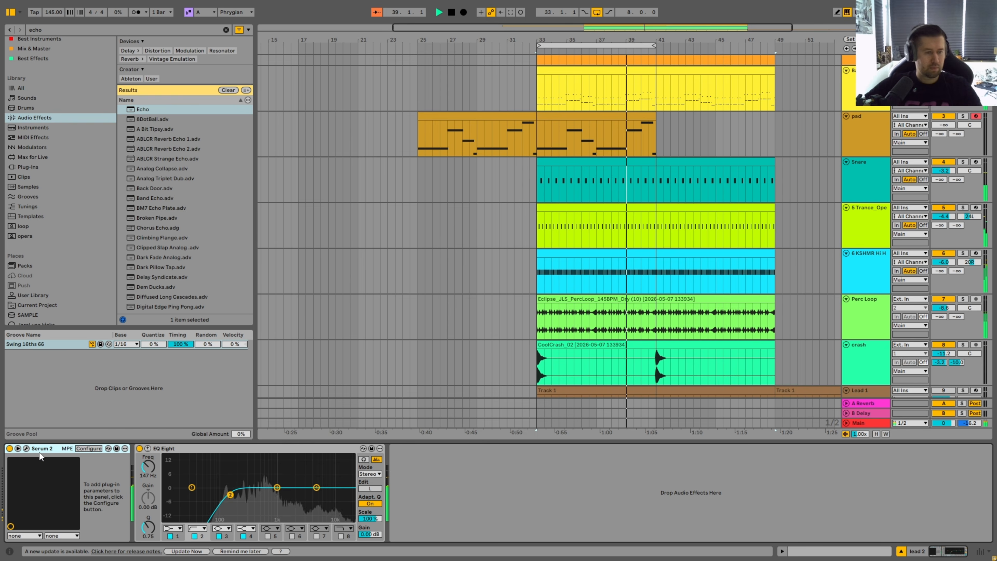
click(26, 448)
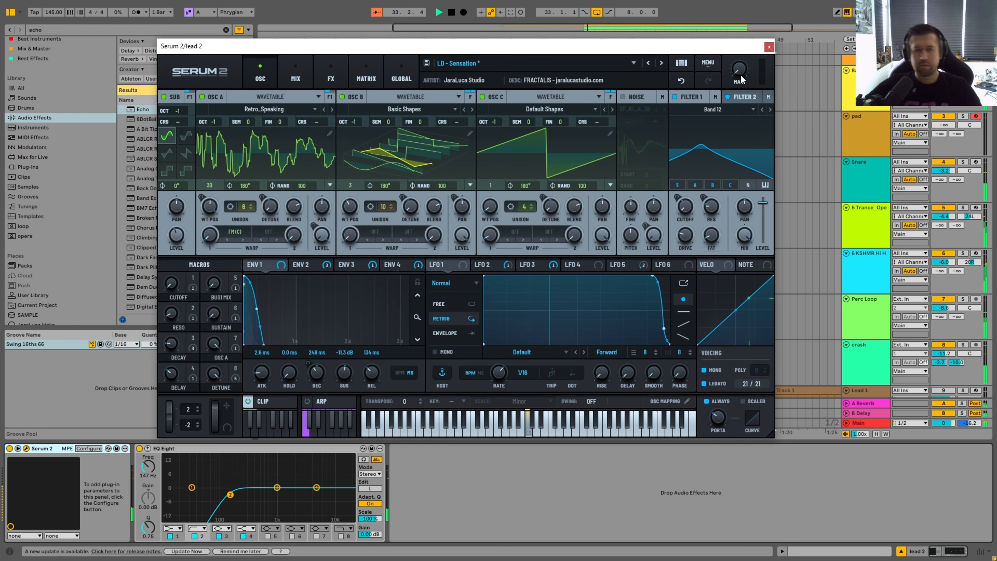
click(769, 47)
scroll(734, 186, up, 2)
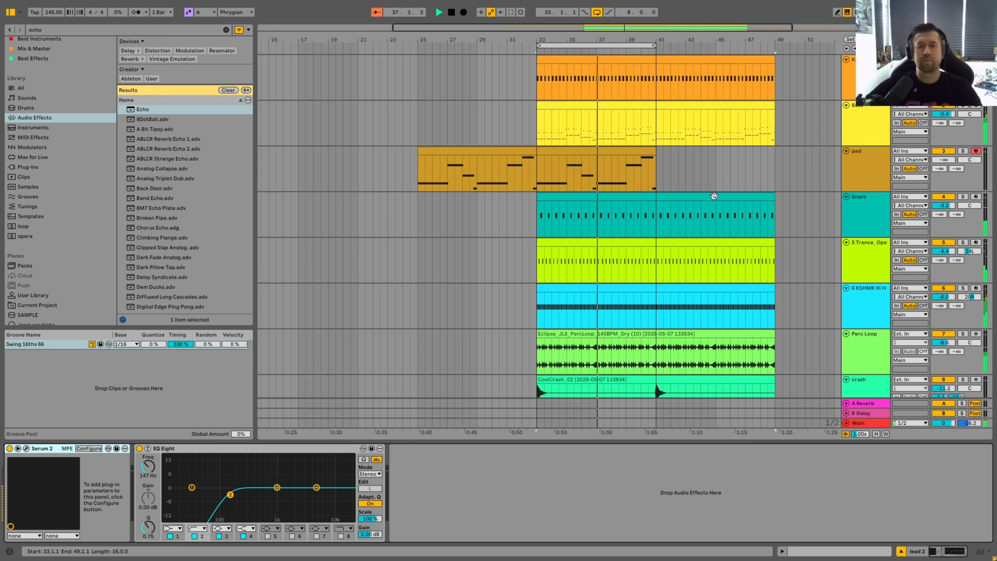
- Review the notes of the looped 8-bar Bass clip during playback
double_click(632, 104)
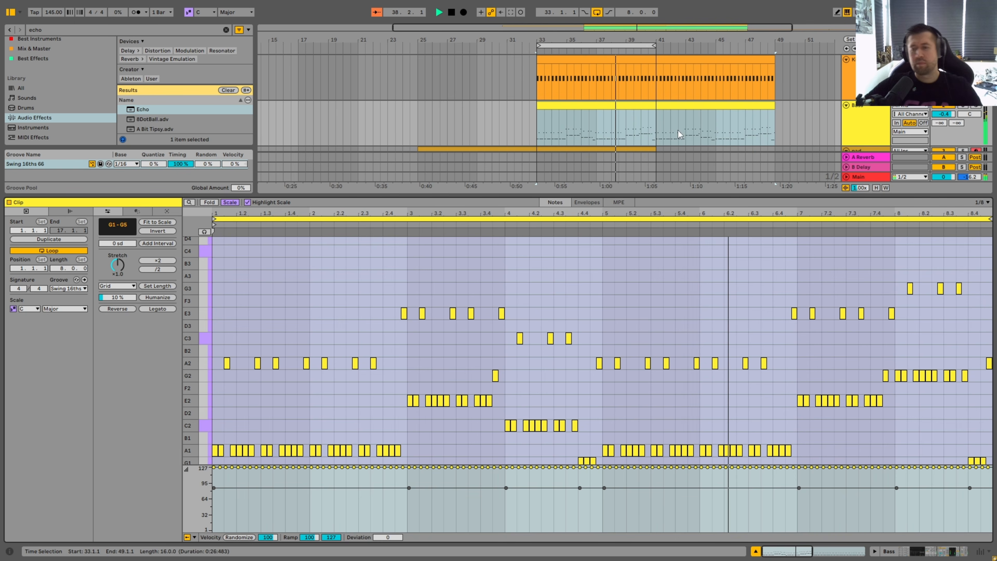
scroll(794, 324, down, 6)
scroll(792, 303, up, 5)
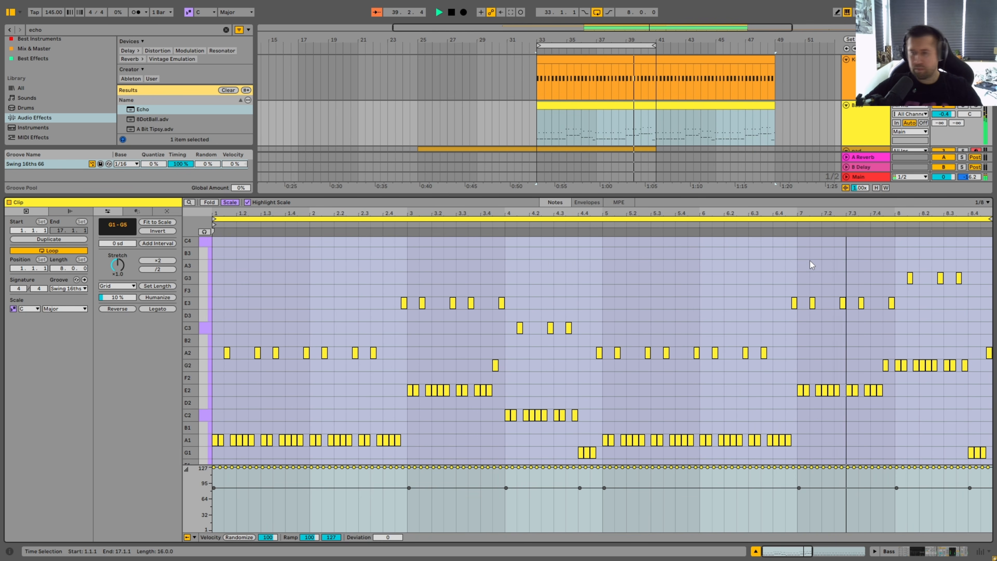
scroll(812, 263, up, 5)
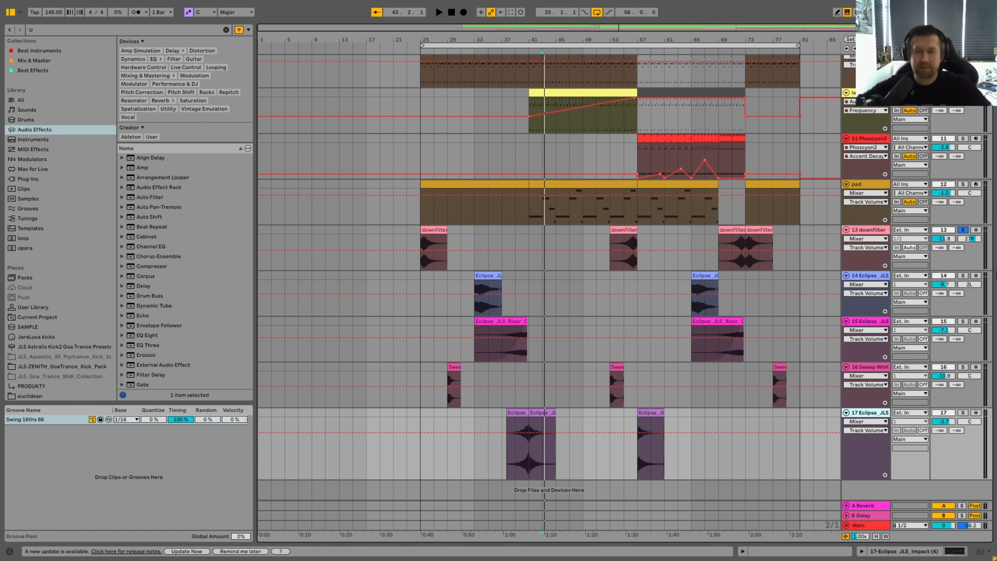
- Audition the downfilter 04 clip at bar 25 and the Eclipse_JLS_FX (2) clip at bar 33, each soloed
click(438, 249)
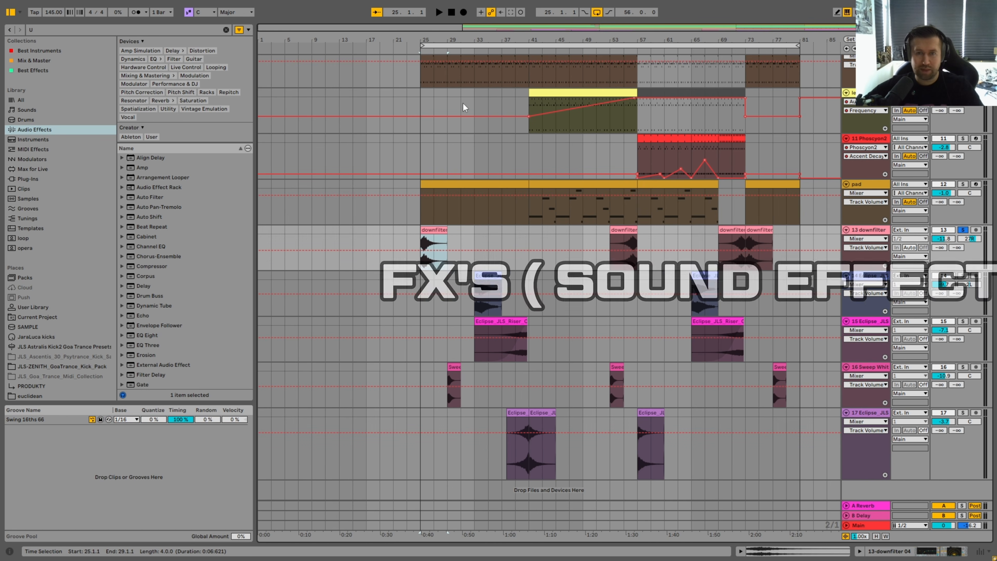
drag(441, 39, 464, 215)
click(425, 235)
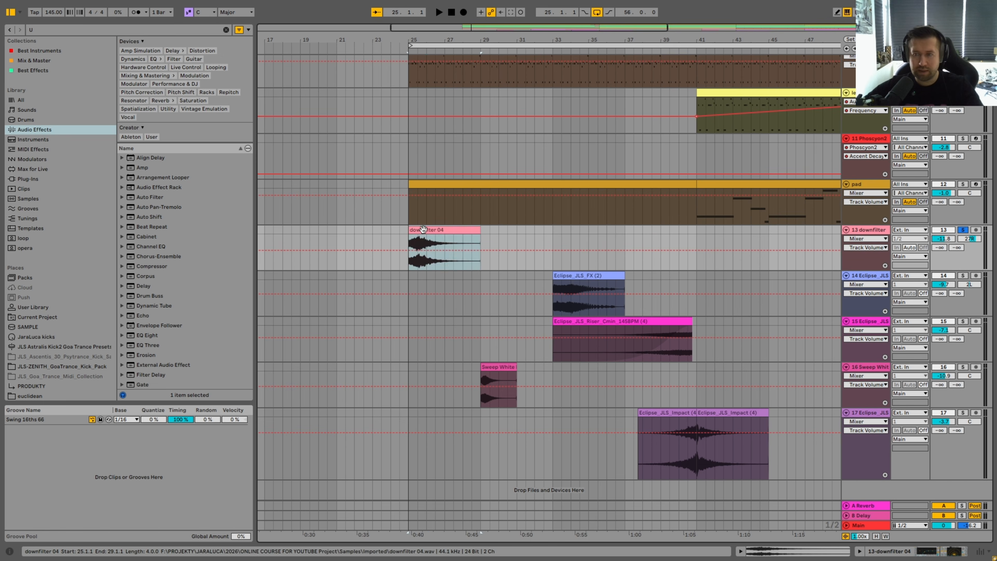
key(space)
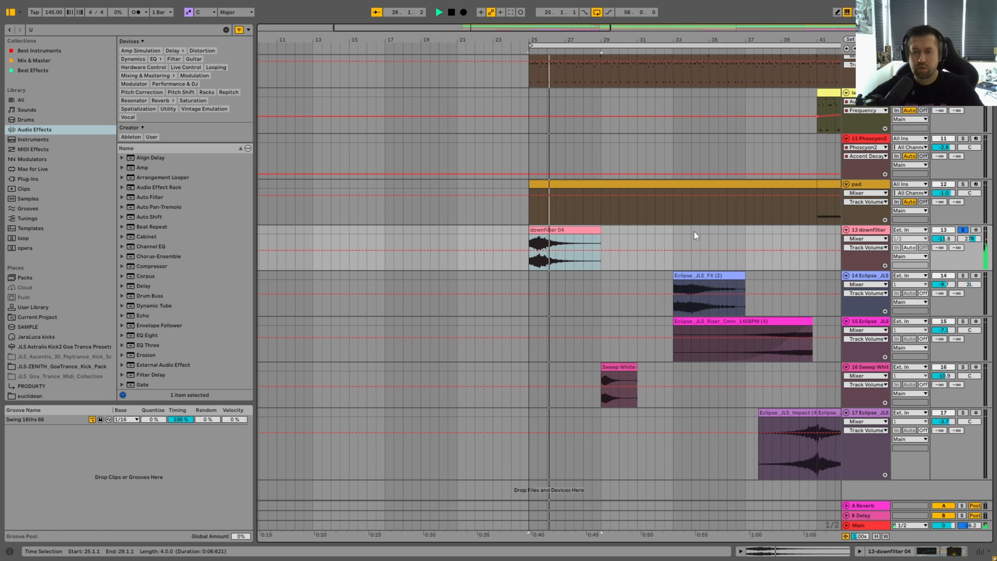
click(962, 276)
click(667, 279)
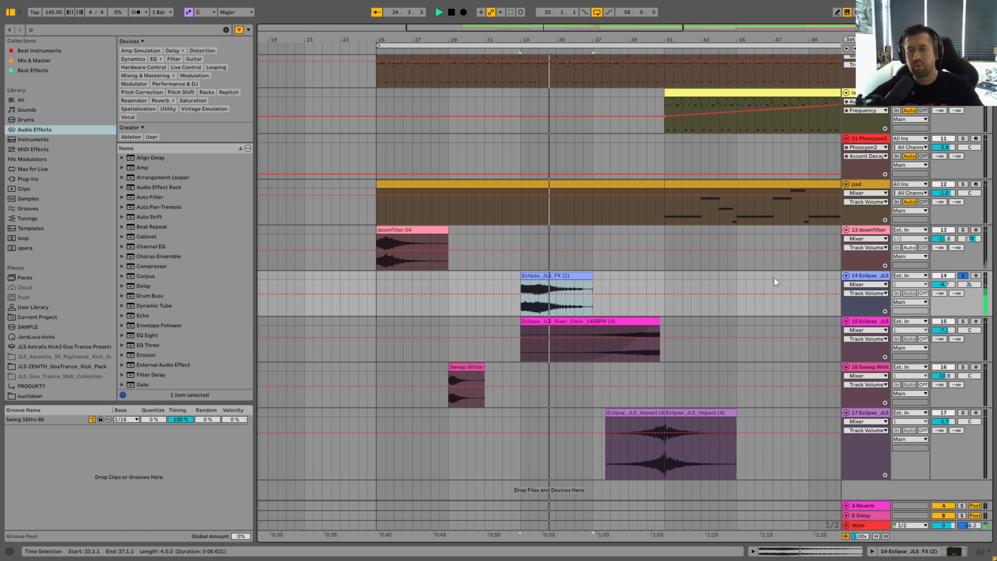
- Solo the riser track and audition the Eclipse_JLS_Riser clip from bar 37
click(632, 334)
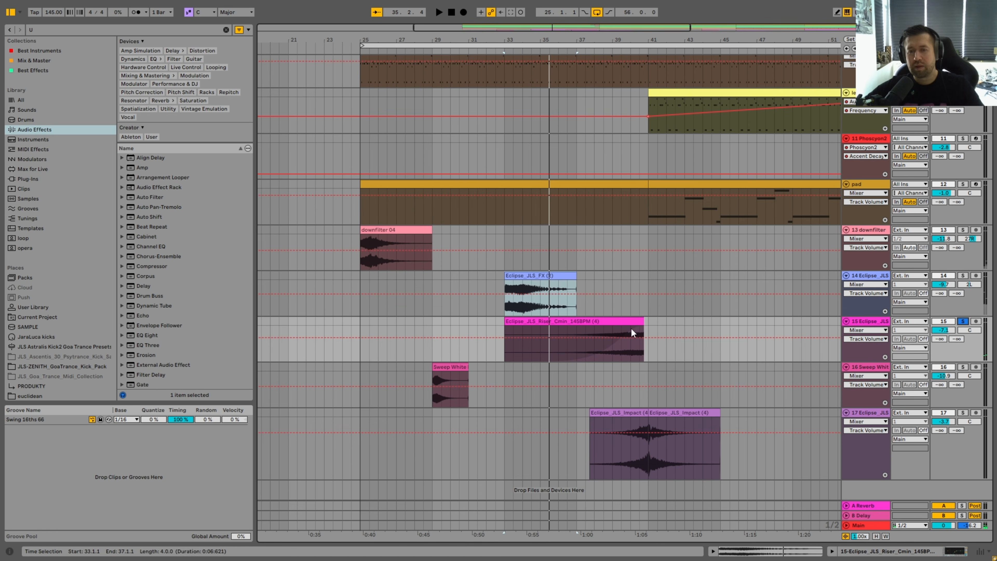
click(576, 348)
key(space)
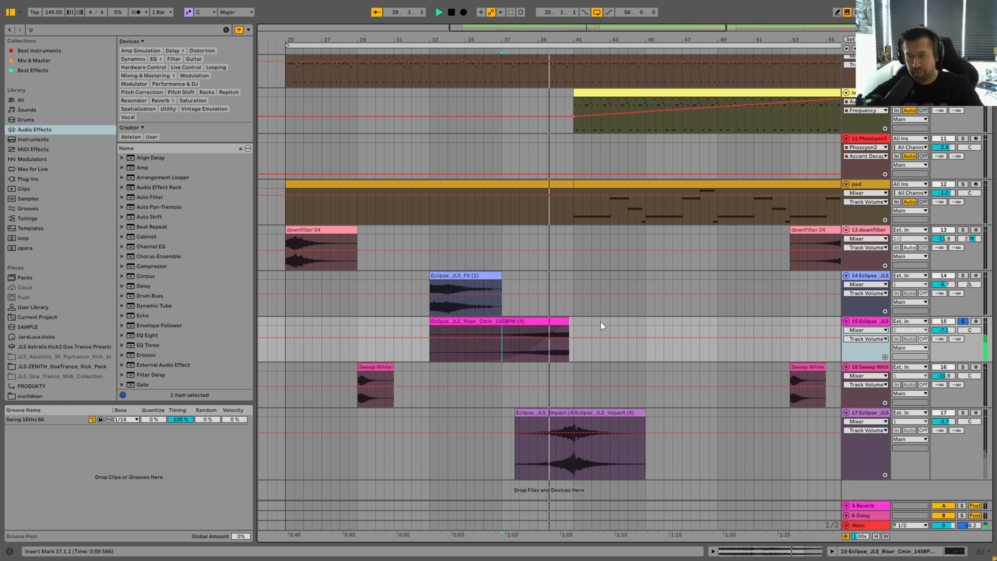
key(space)
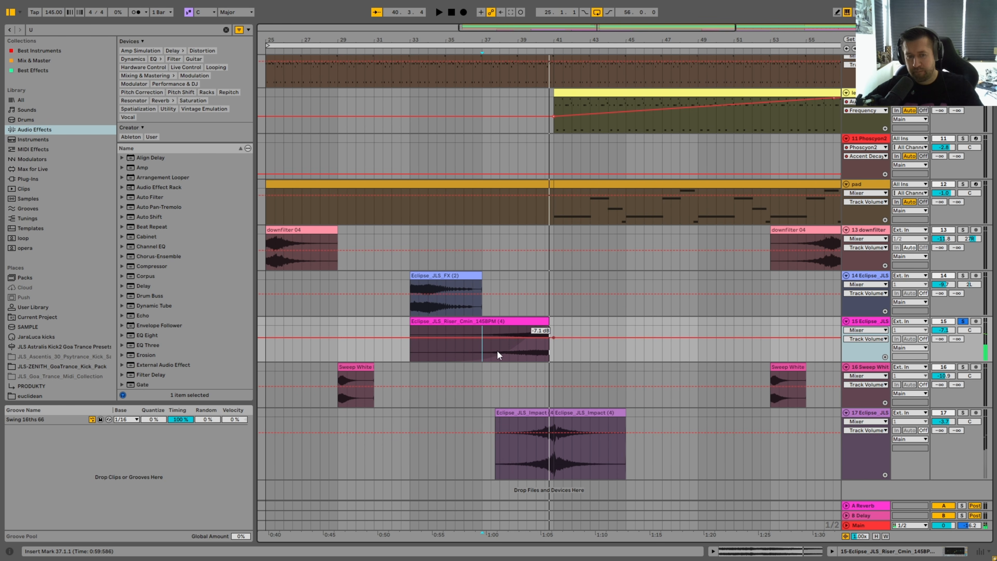
- Solo the Sweep White Noise track and audition its clip at bar 29
click(355, 367)
click(962, 367)
key(space)
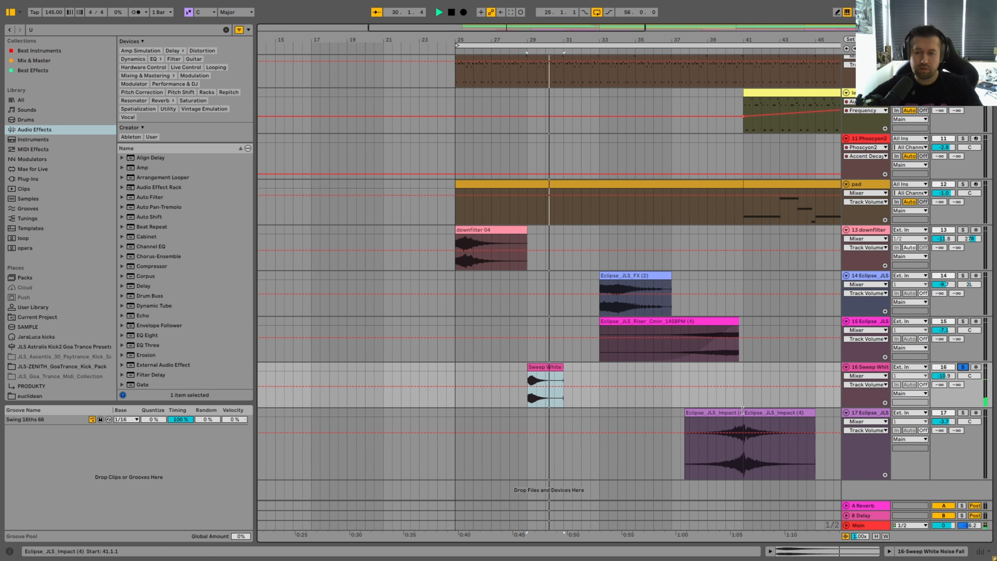
- Audition the second Eclipse_JLS_Impact (4) clip at bar 41 with its track soloed
click(740, 451)
click(753, 412)
key(space)
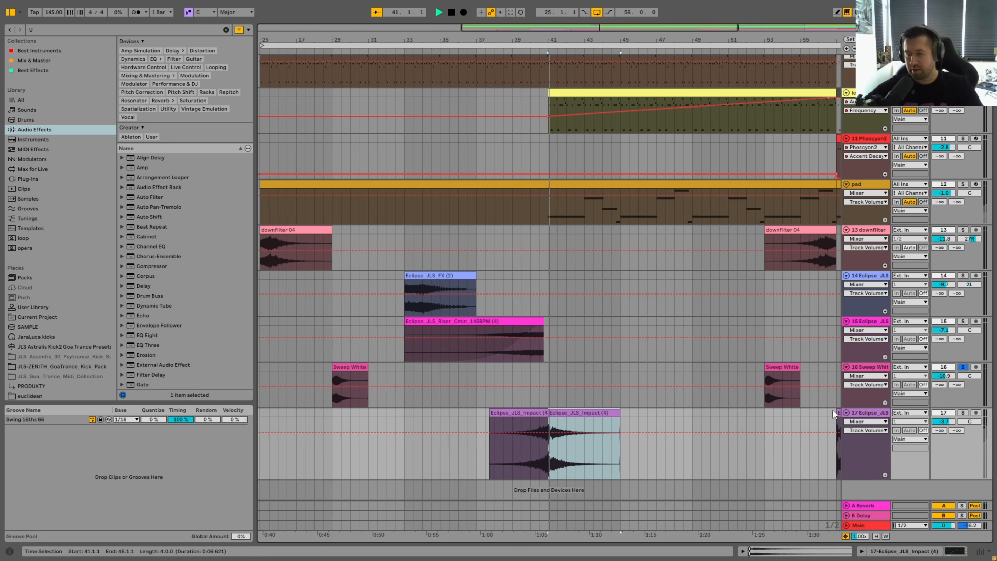
click(964, 412)
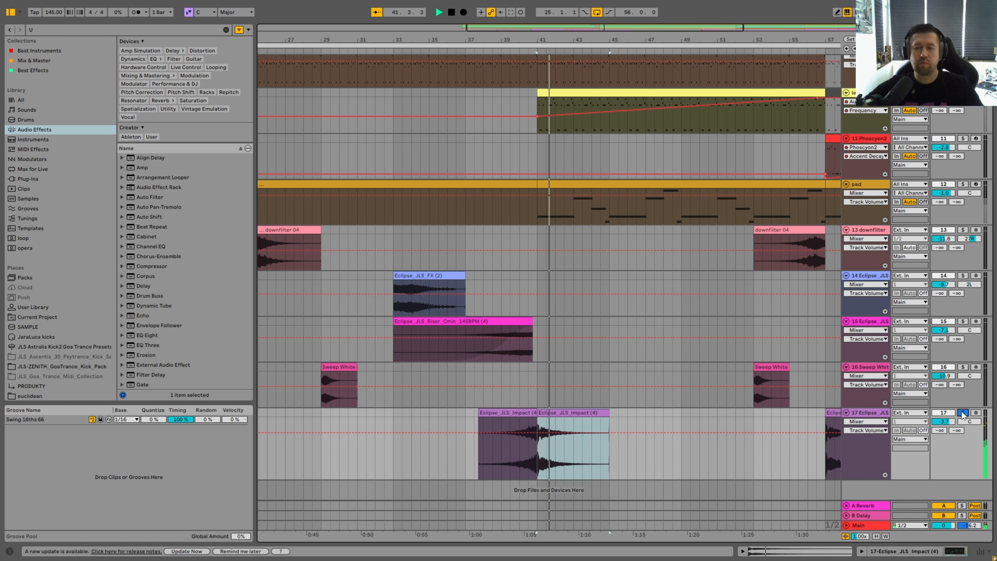
drag(610, 39, 610, 12)
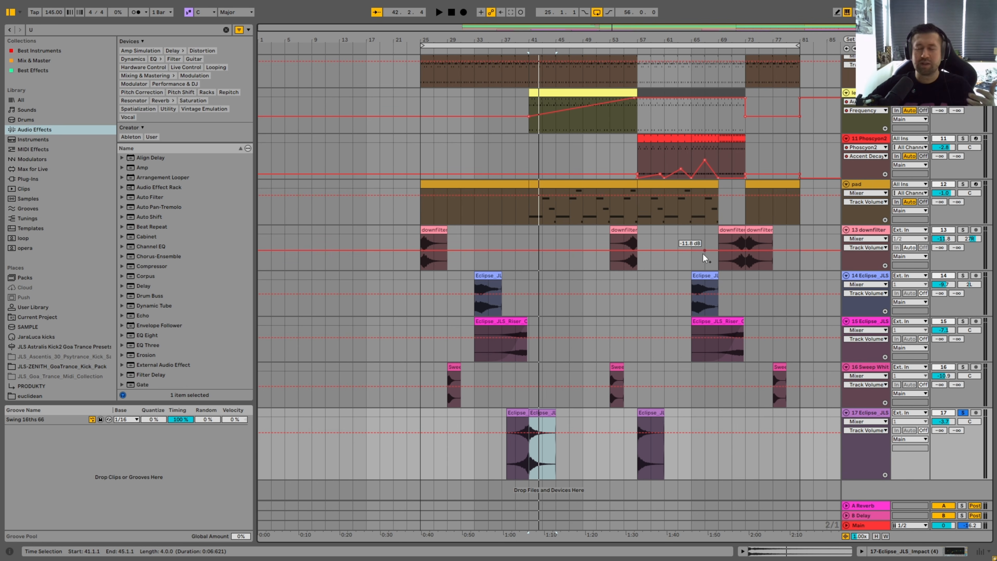
- Examine the Phoscyon2 track's device chain and the acid synth's sound settings and synthesis preset
scroll(703, 254, up, 8)
scroll(847, 319, up, 5)
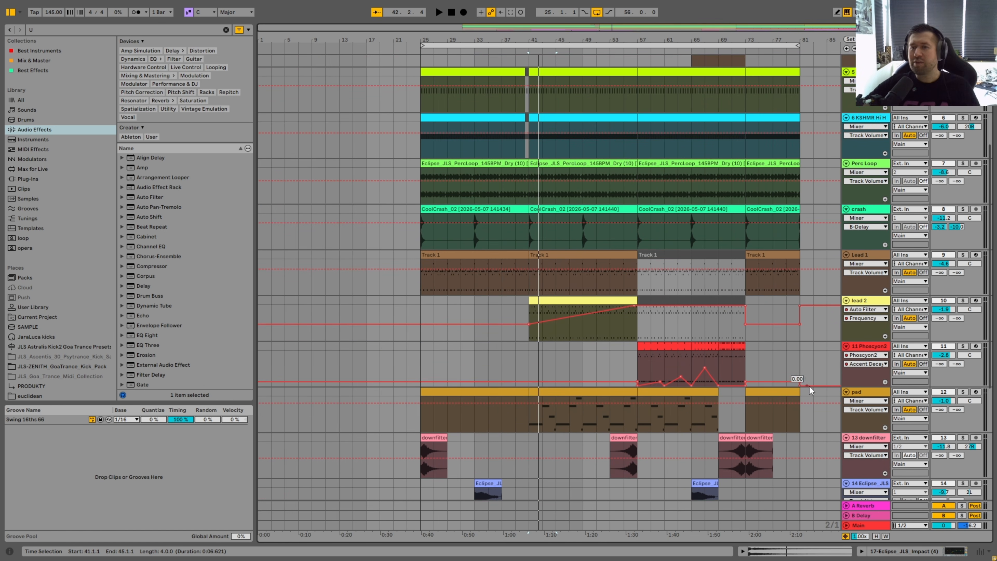
drag(421, 206, 800, 198)
scroll(676, 357, down, 3)
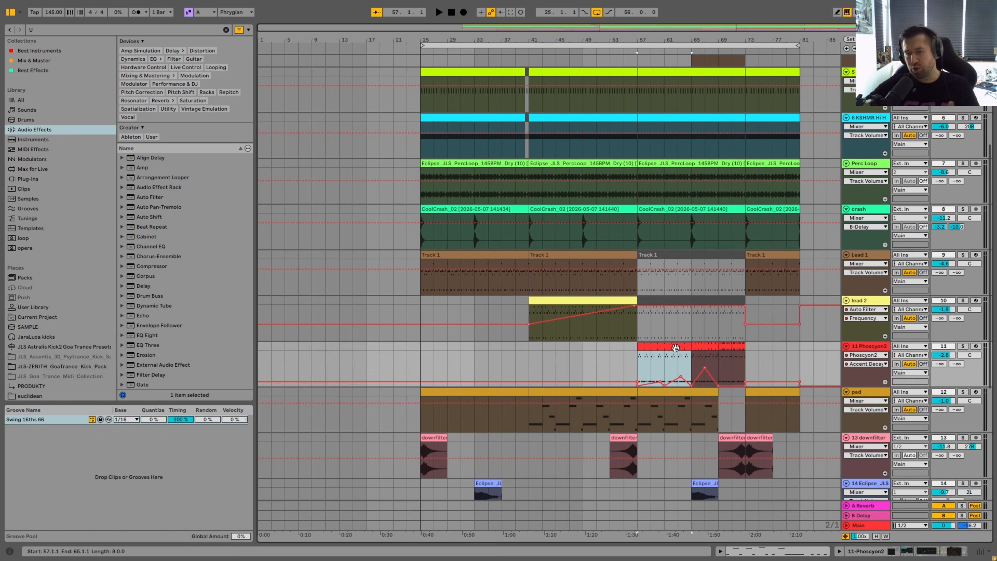
click(676, 358)
key(ctrl+alt+l)
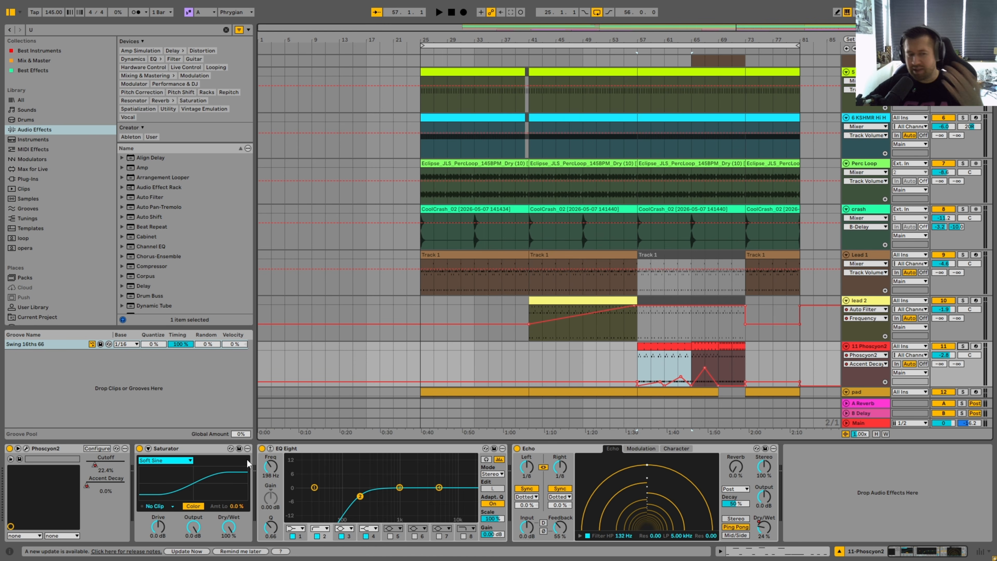
click(26, 448)
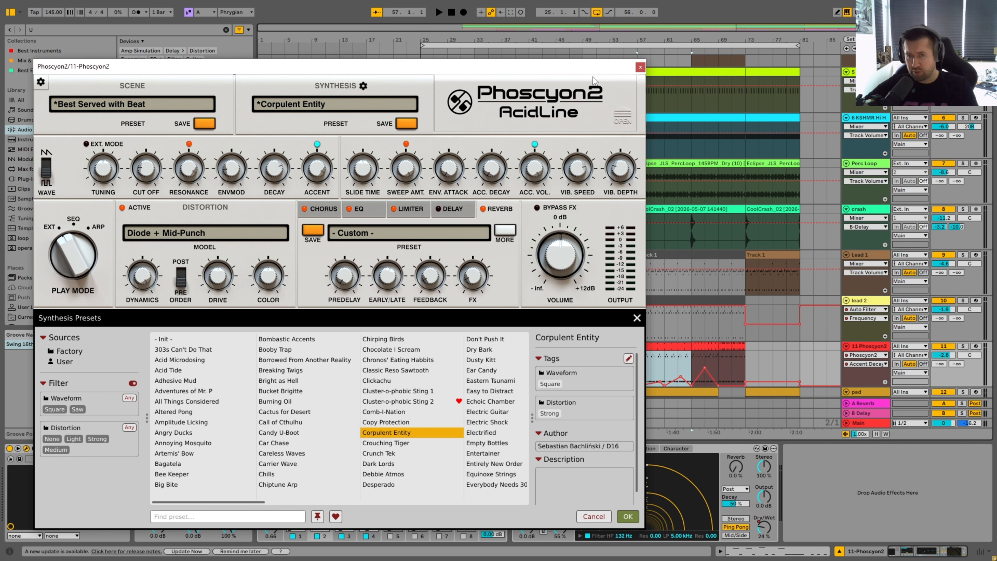
click(641, 69)
- Inspect the notes and loop lengths of the Phoscyon2 clips at bars 57, 65, 69 and 71
double_click(685, 349)
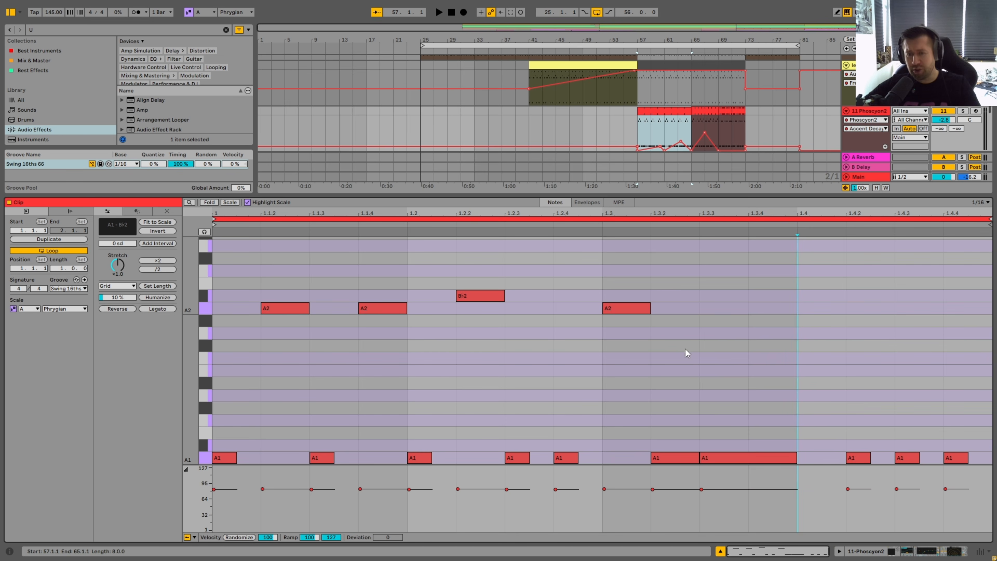
scroll(318, 341, down, 2)
double_click(838, 195)
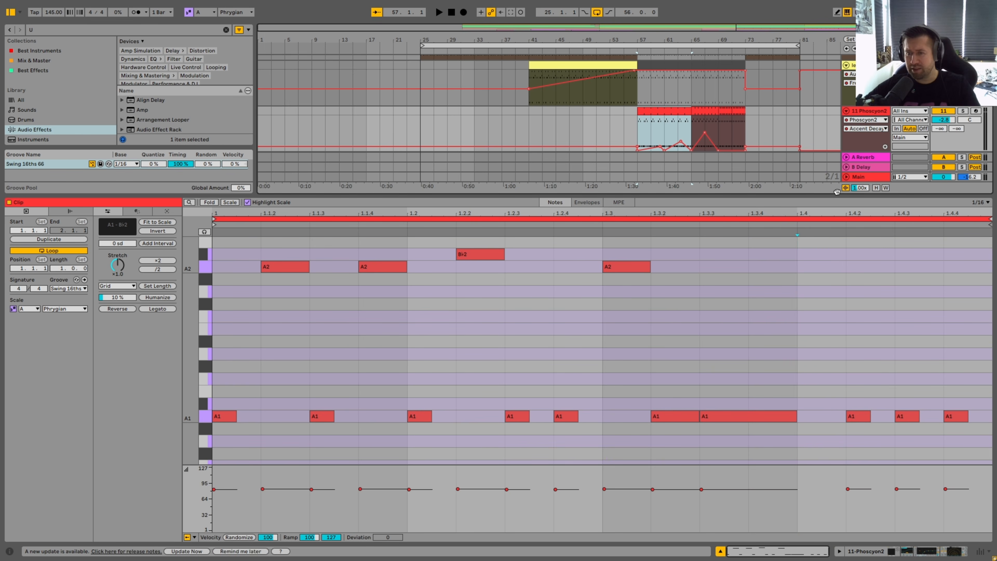
double_click(705, 136)
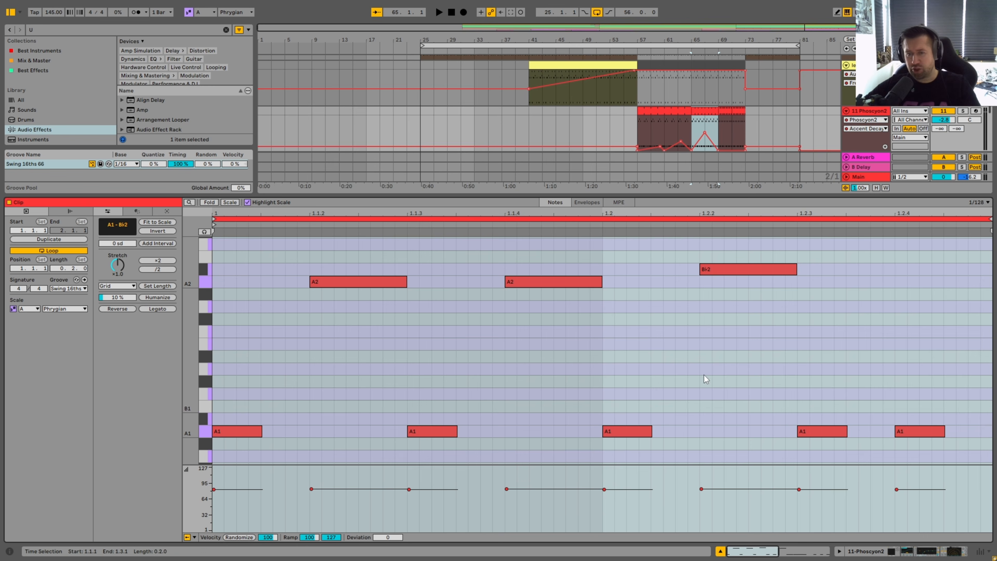
double_click(792, 197)
double_click(726, 135)
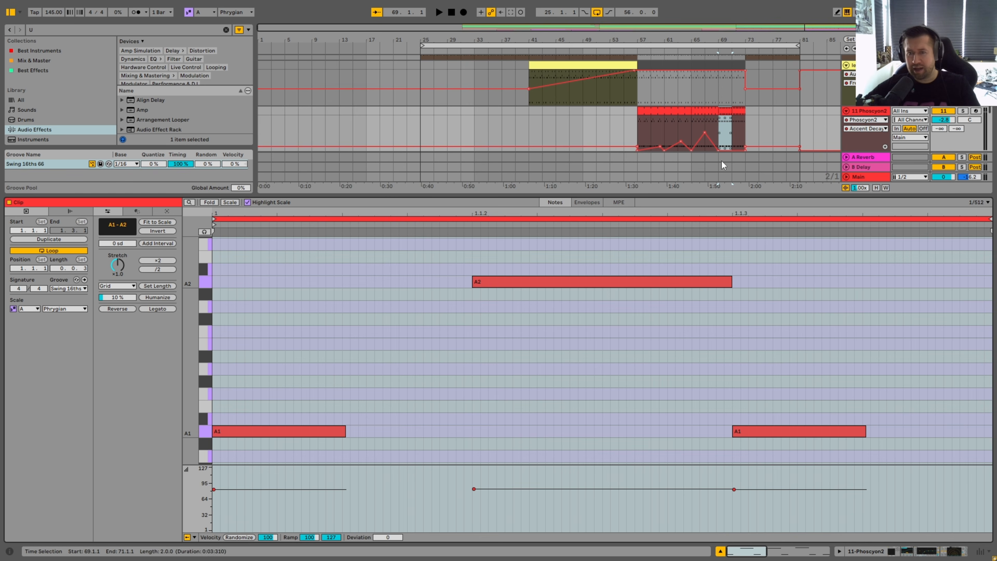
double_click(823, 203)
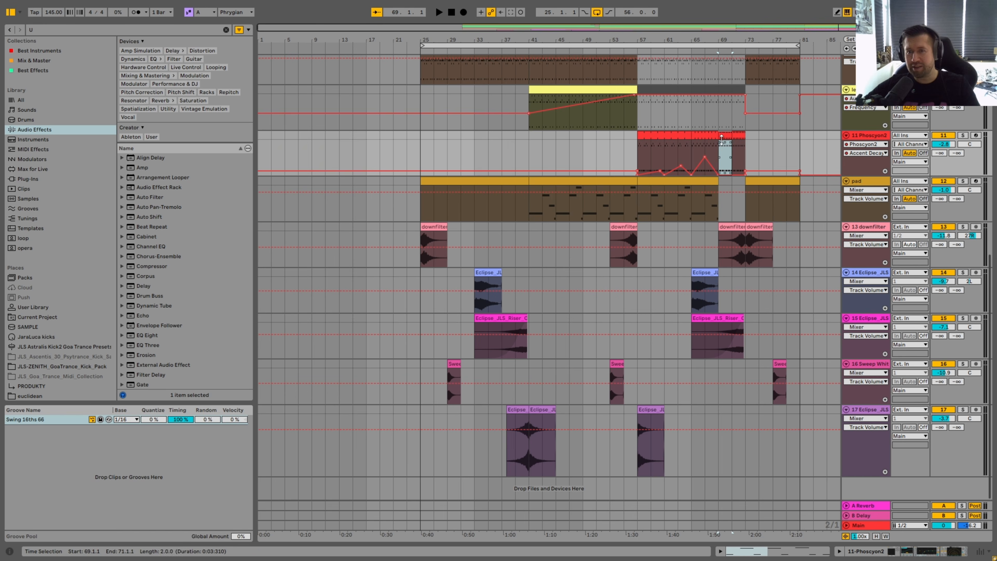
double_click(738, 135)
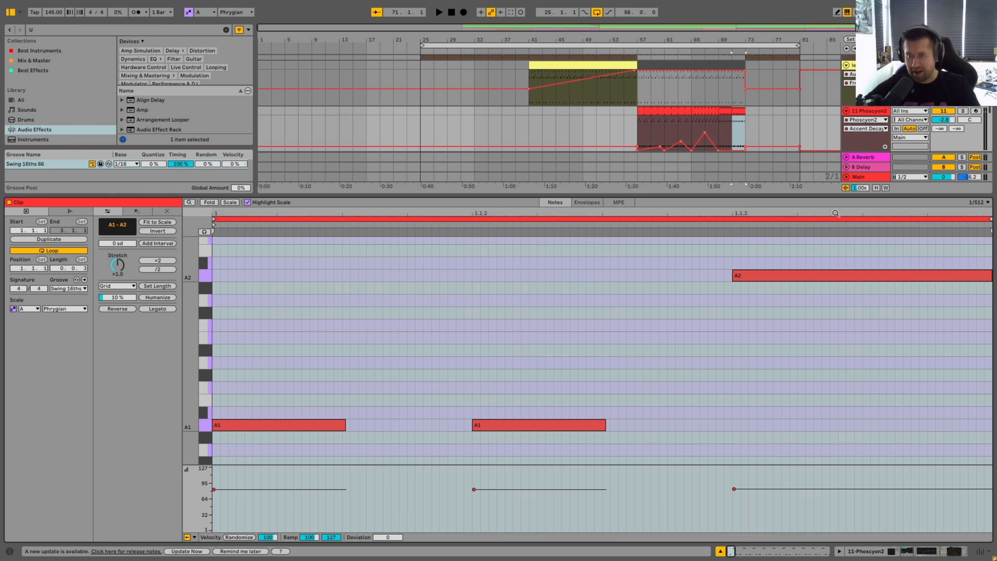
double_click(832, 197)
- Inspect the notes of the DS Snare clip at bar 65
scroll(727, 232, up, 2)
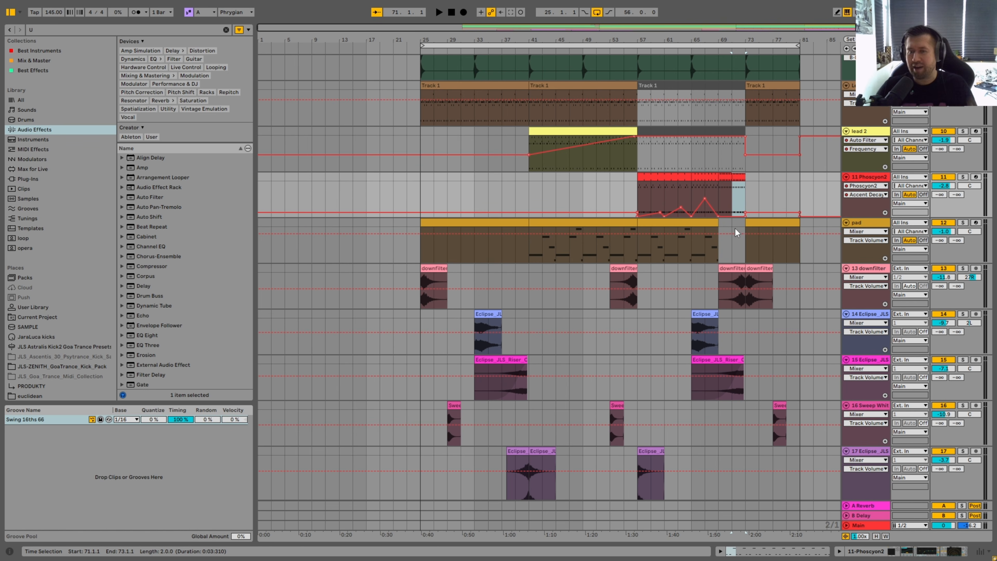
scroll(757, 219, up, 2)
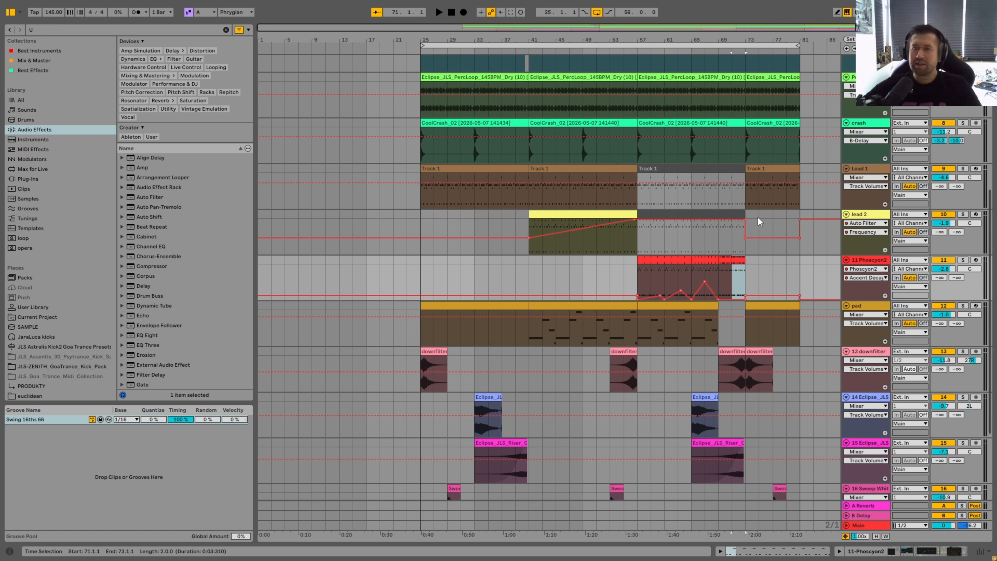
scroll(683, 253, up, 14)
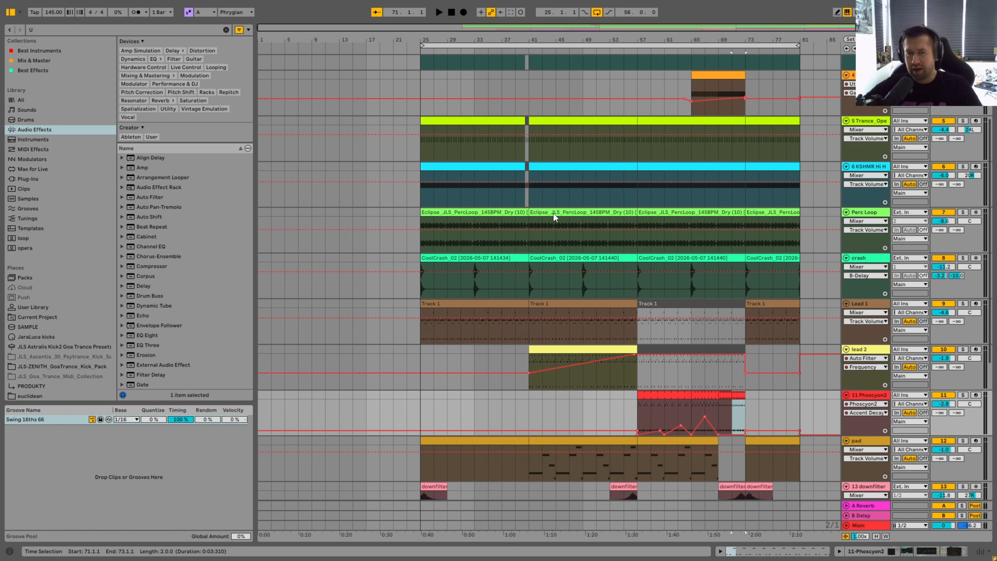
scroll(510, 181, up, 1)
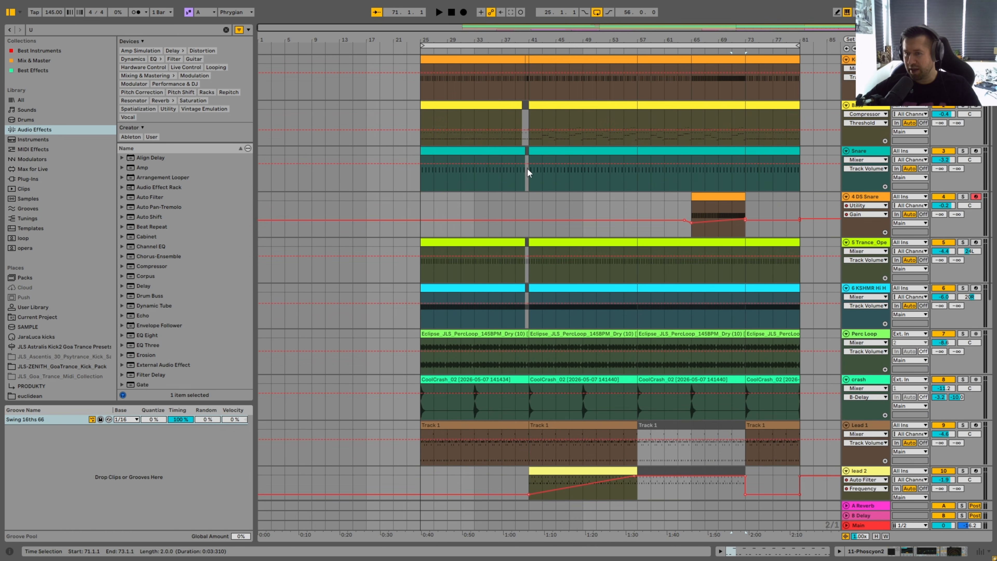
click(715, 196)
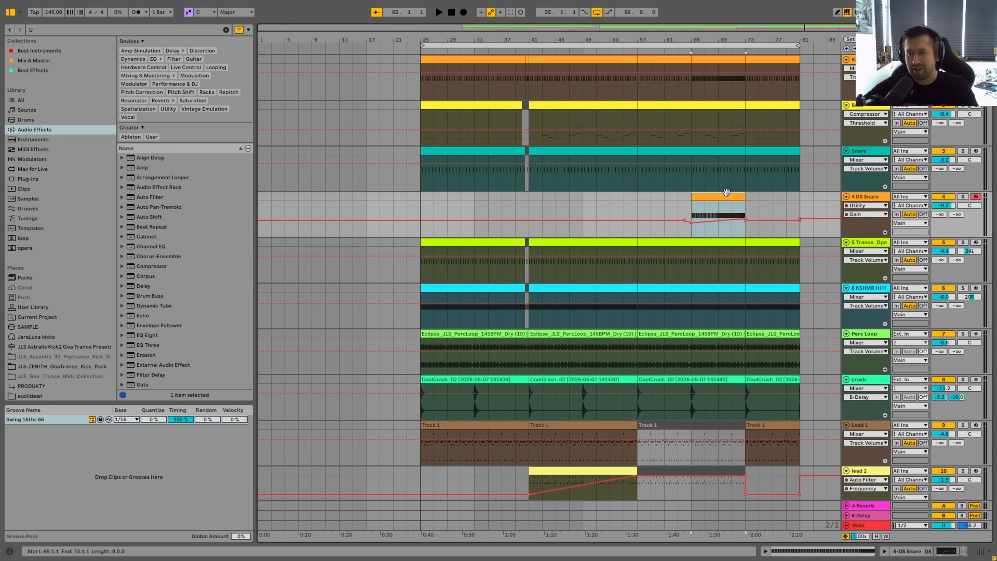
double_click(726, 197)
key(ctrl+alt+l)
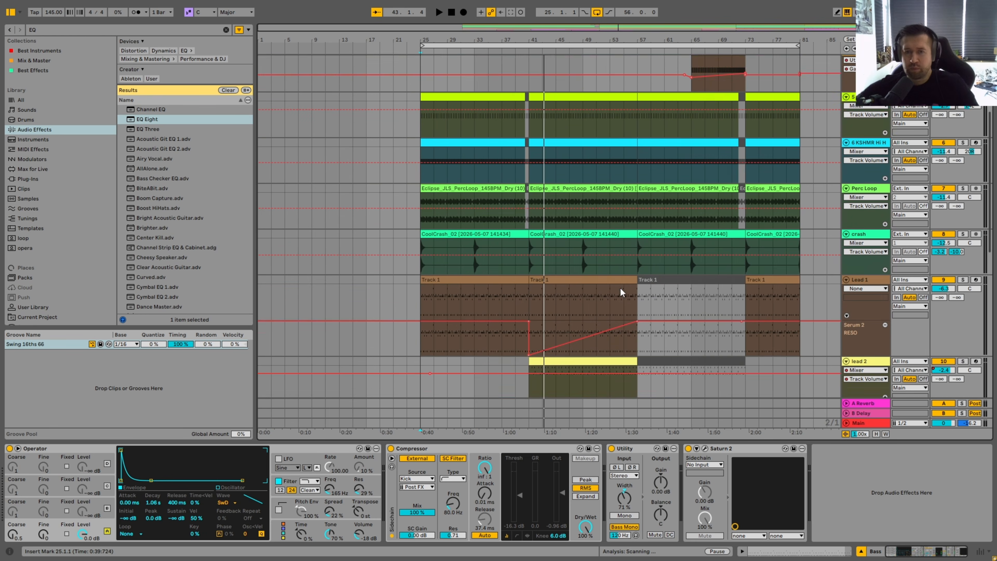
- Play the arrangement from bar 25 and look over its drum, lead, acid, pad and effects tracks
scroll(621, 287, up, 5)
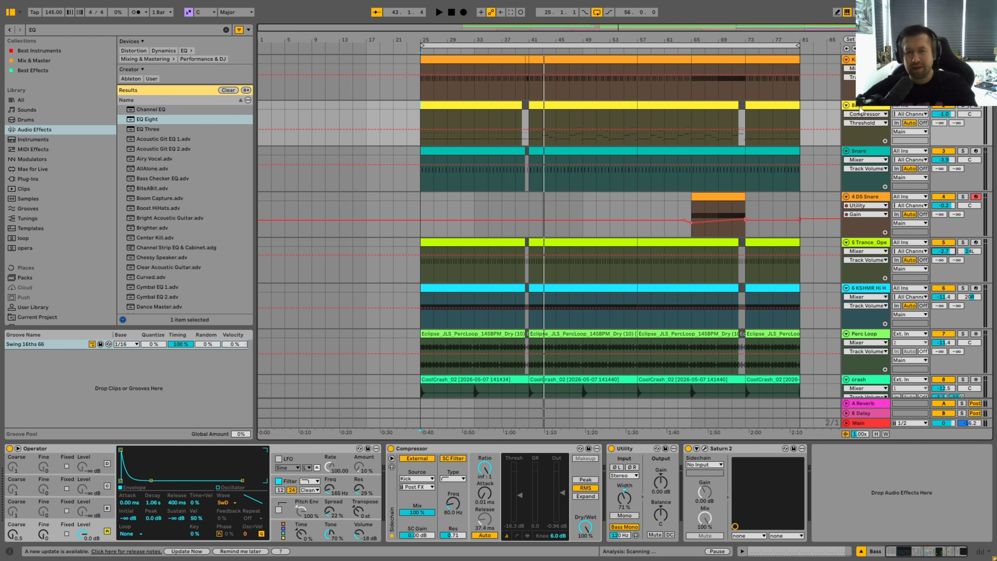
scroll(795, 207, down, 5)
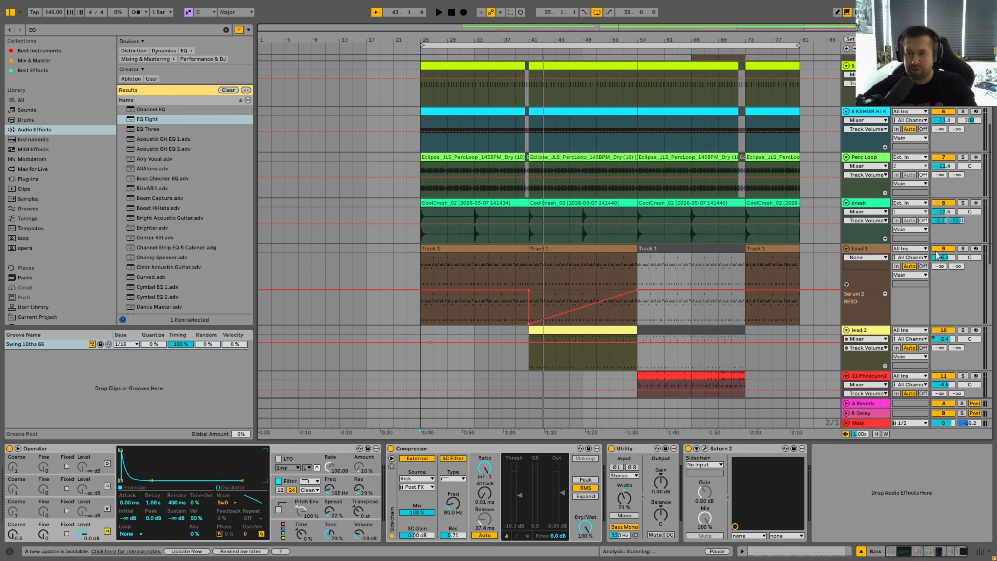
scroll(991, 232, up, 5)
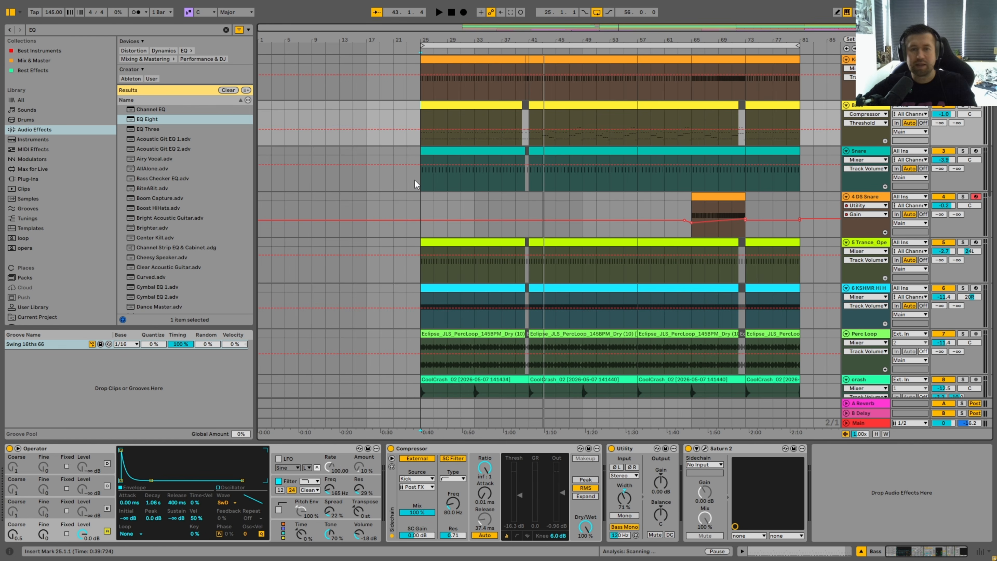
key(space)
click(422, 90)
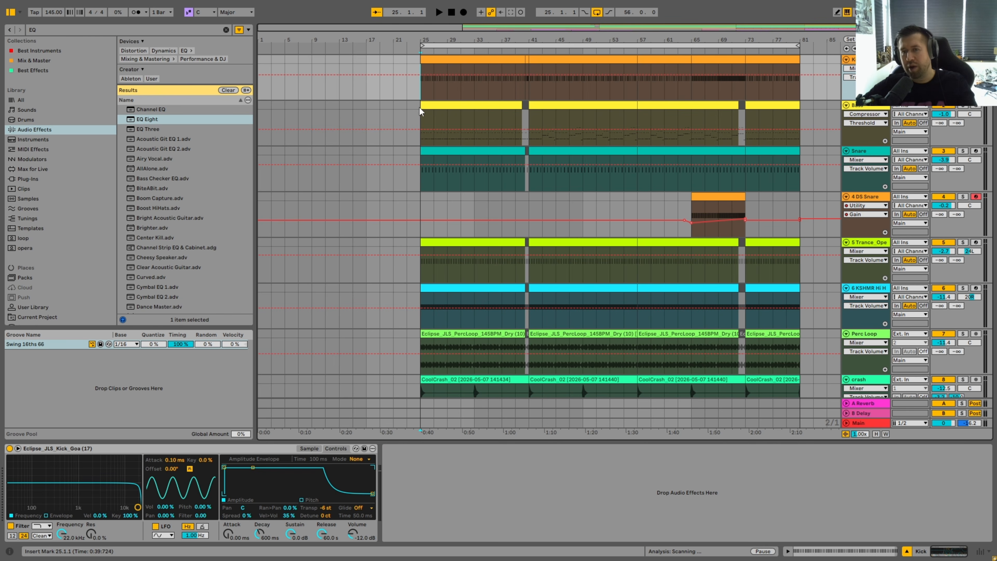
key(space)
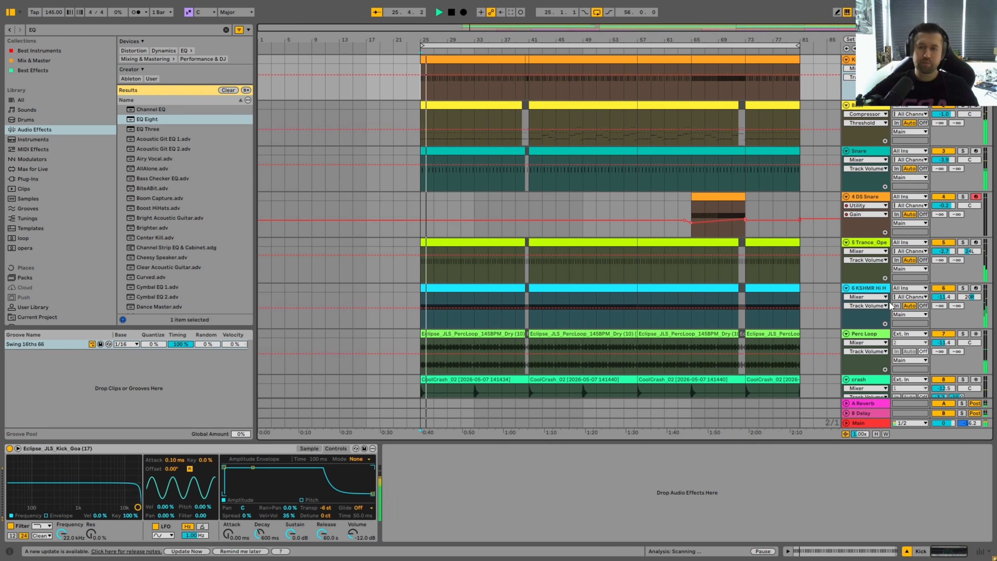
scroll(823, 327, down, 2)
scroll(823, 327, down, 5)
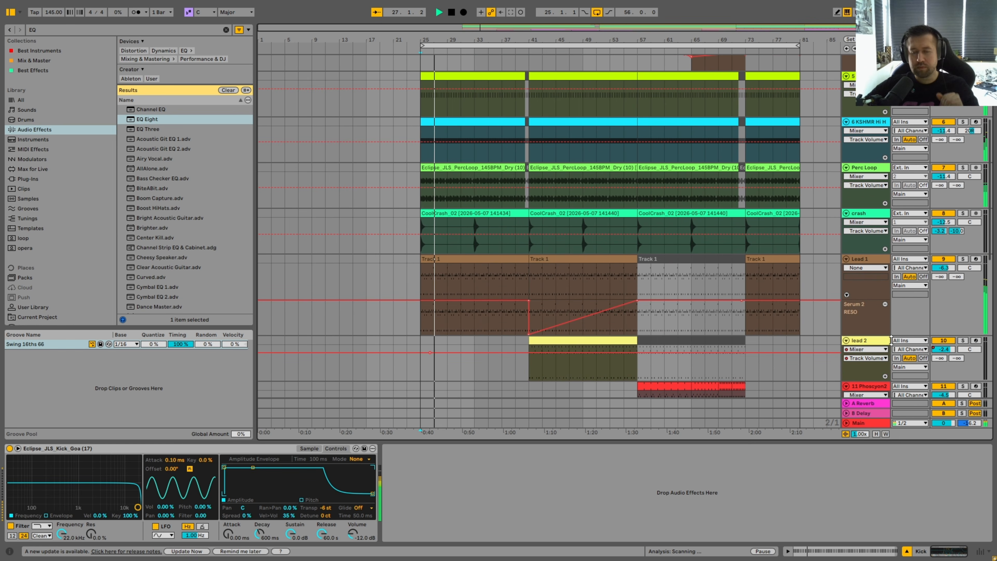
scroll(886, 345, down, 9)
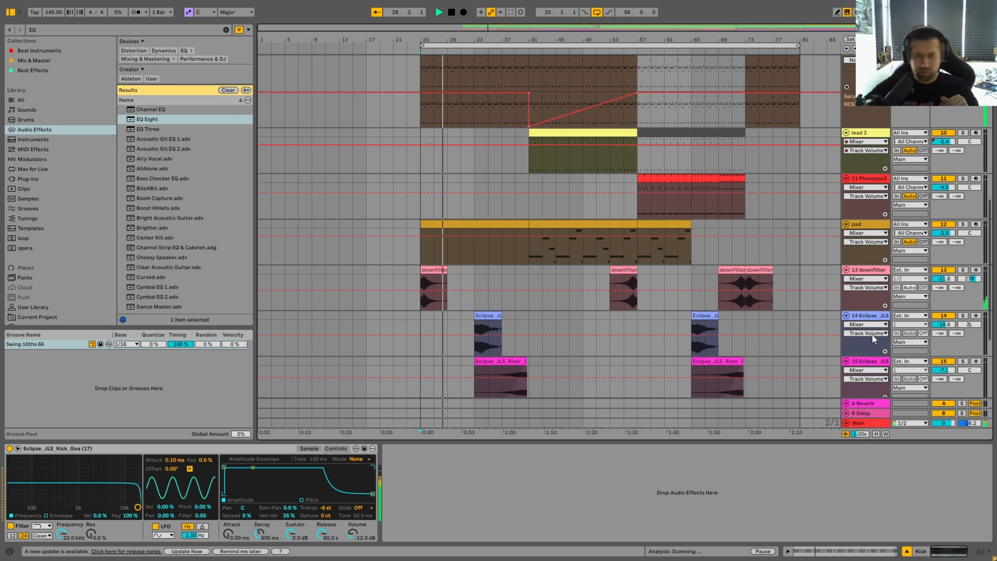
scroll(840, 326, up, 13)
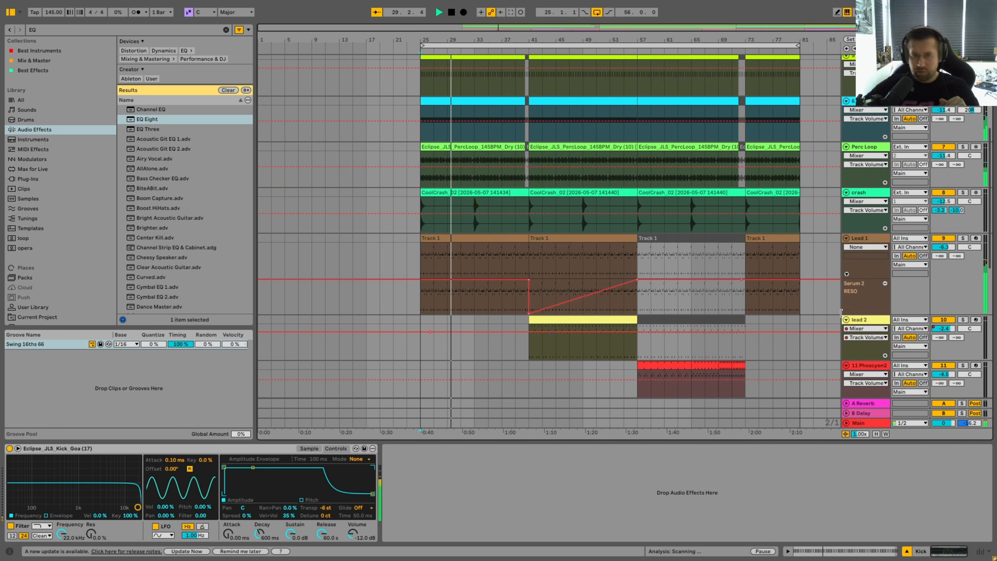
scroll(838, 311, up, 2)
scroll(837, 311, up, 1)
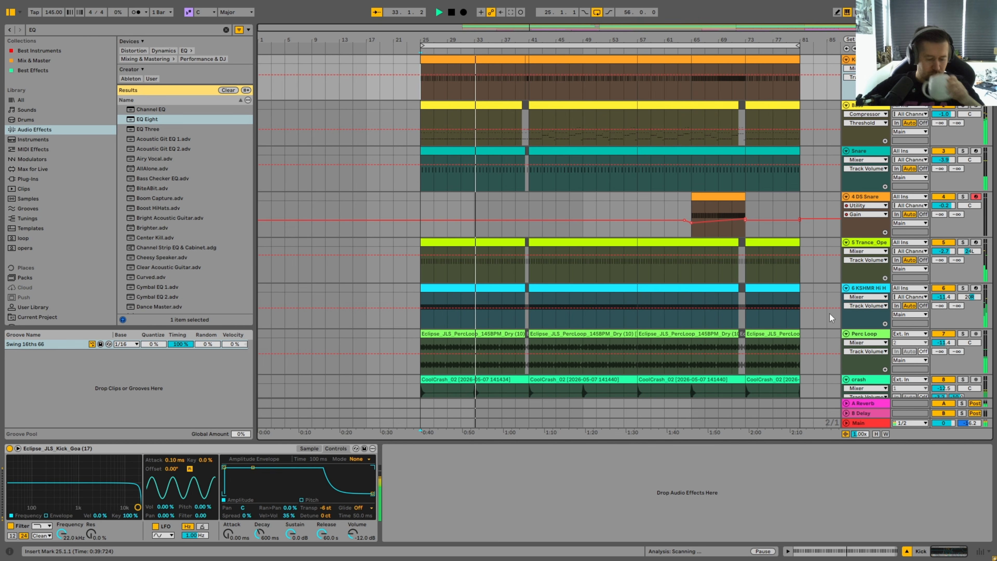
- Group the five effects tracks from downfilter through Eclipse_JLS_Impact (4) and name the group FX
scroll(769, 340, down, 12)
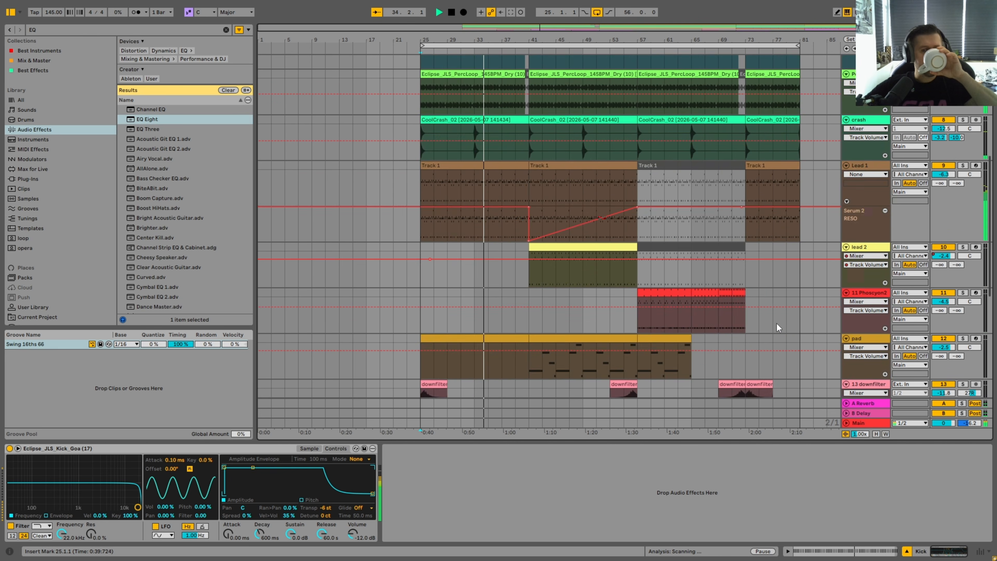
scroll(779, 324, down, 4)
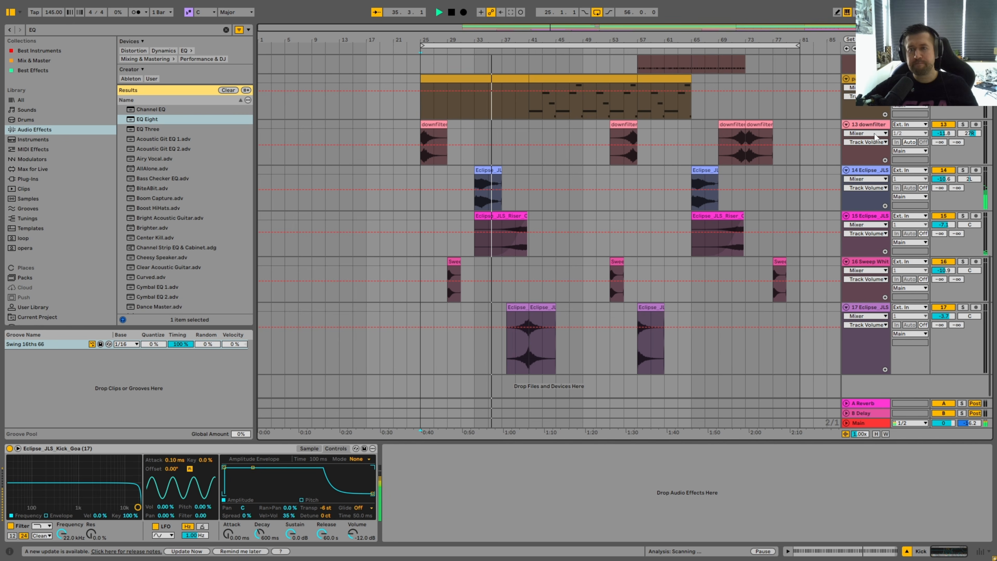
click(879, 125)
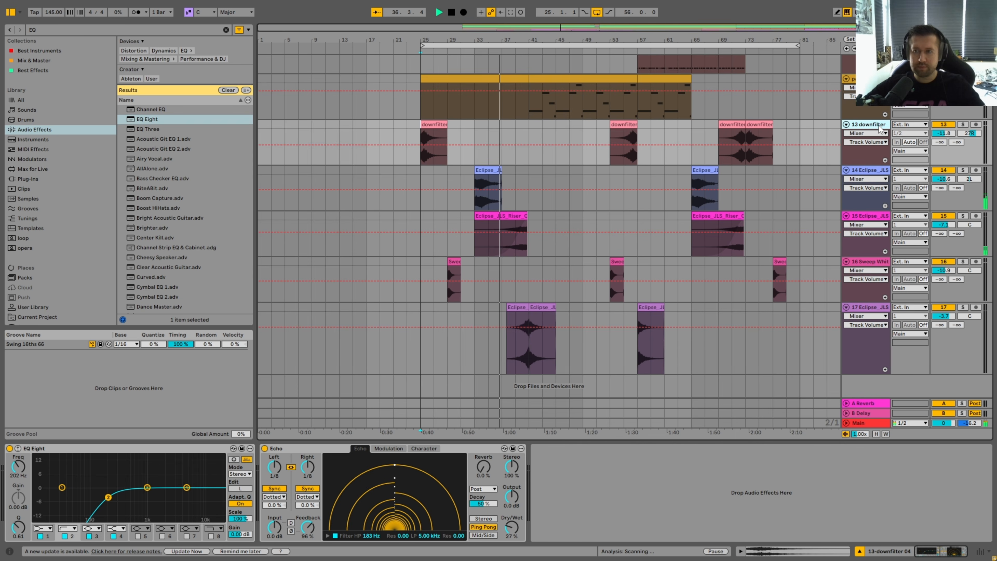
ctrl+click(872, 170)
ctrl+click(873, 216)
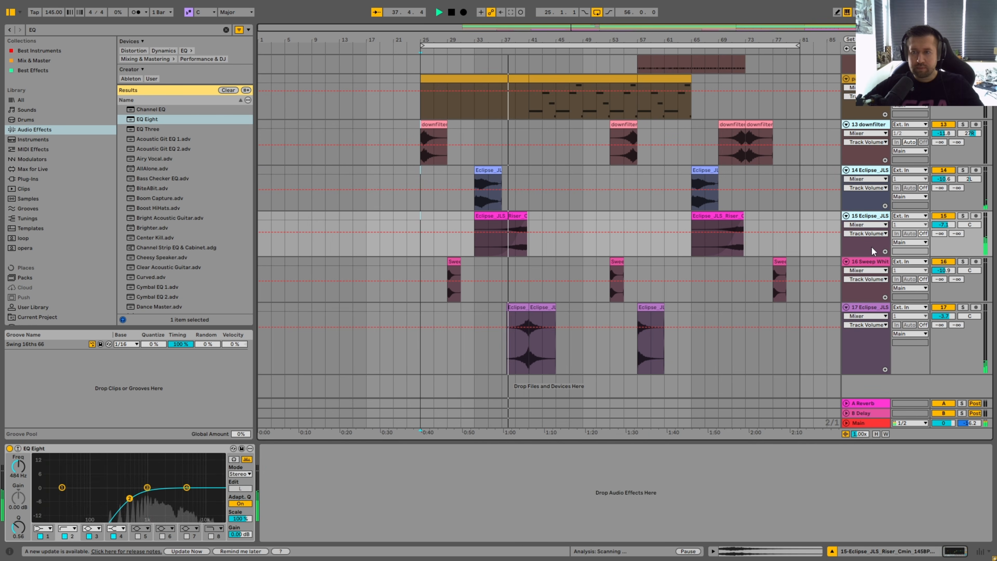
ctrl+click(870, 262)
click(870, 311)
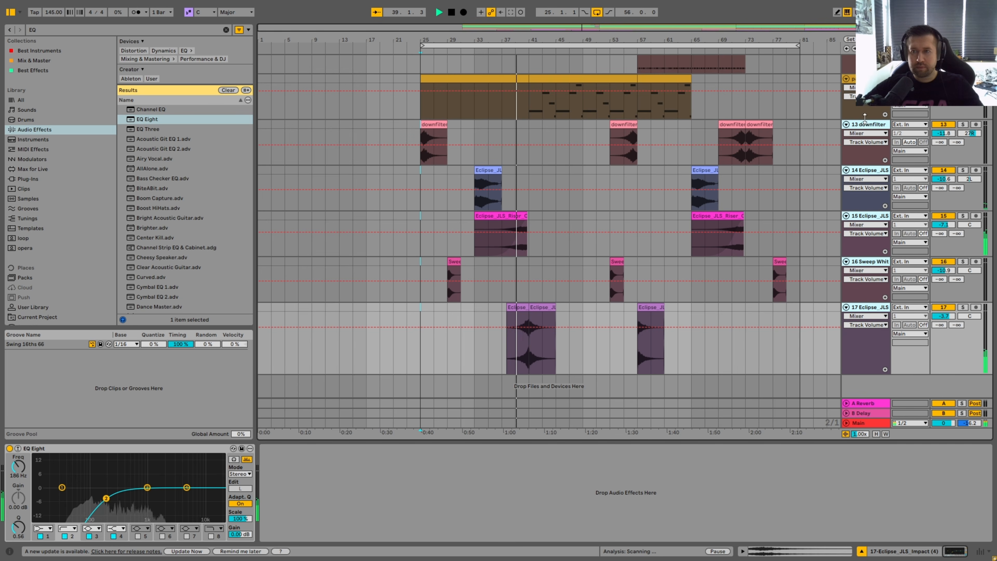
right_click(873, 124)
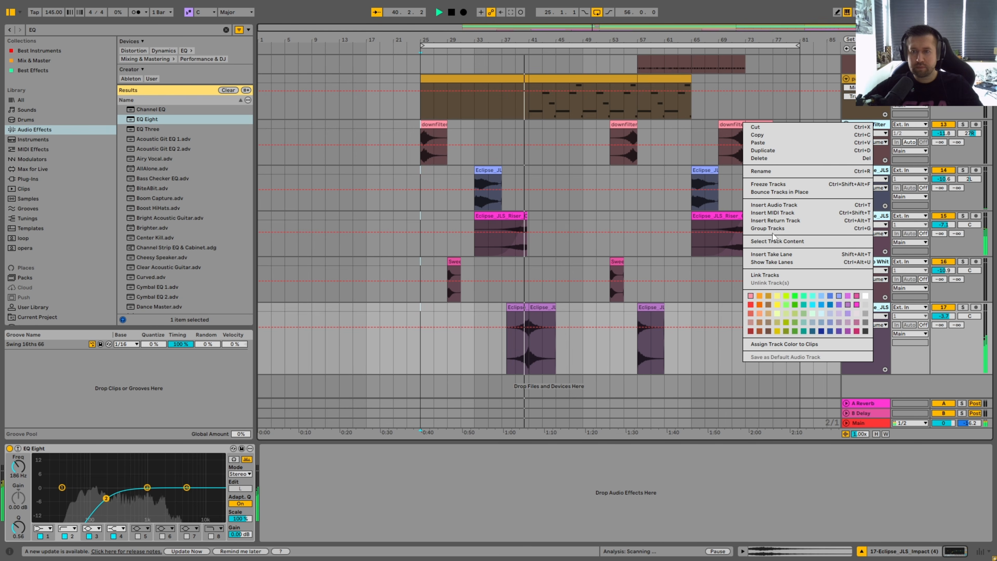
click(767, 228)
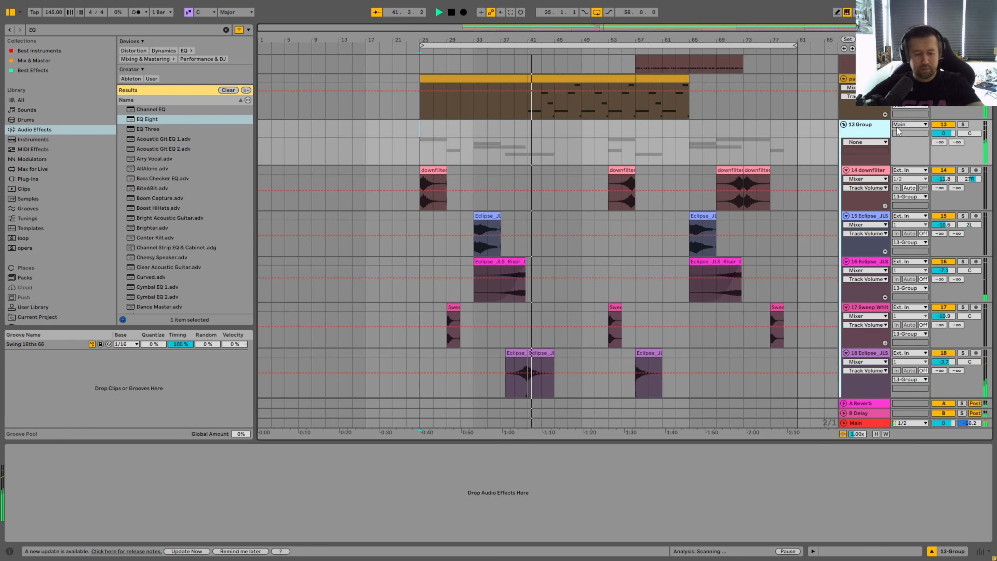
key(ctrl+r)
text(FX)
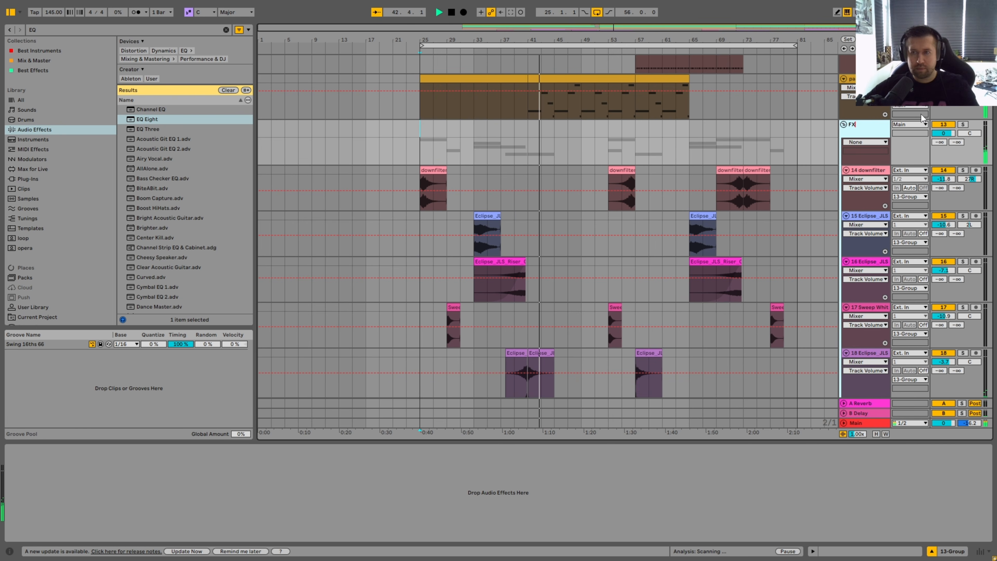
key(Return)
- Colour the FX group yellow and assign that colour to its grouped tracks and clips
right_click(866, 131)
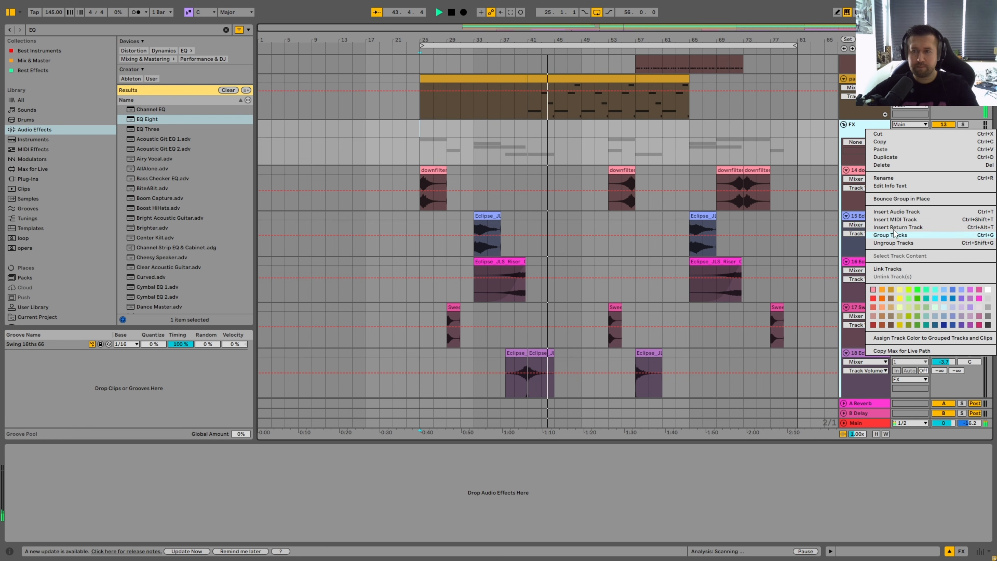
click(900, 298)
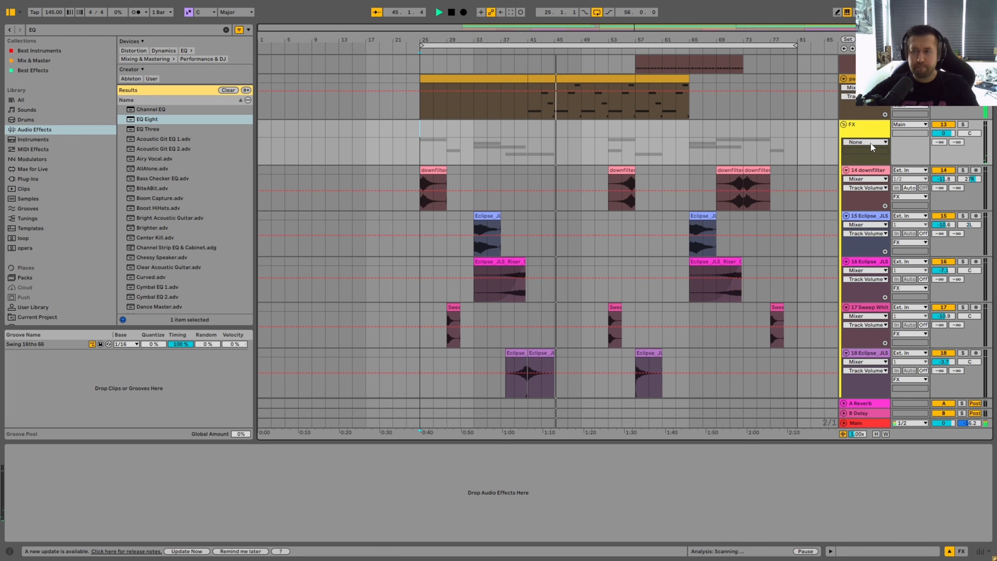
right_click(867, 128)
click(884, 333)
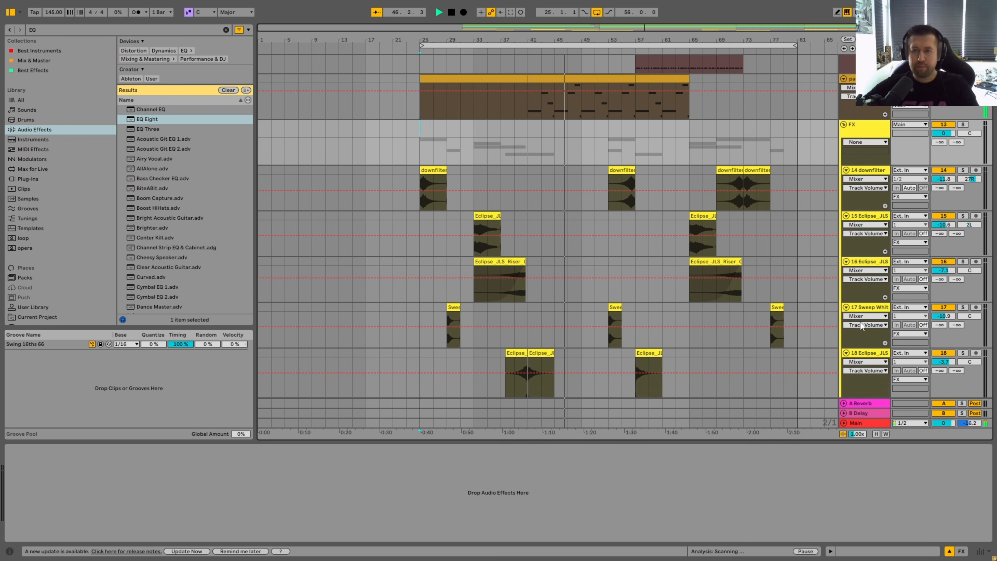
- Inspect the notes of the lead 2 clip at bar 41 during playback
scroll(661, 180, up, 4)
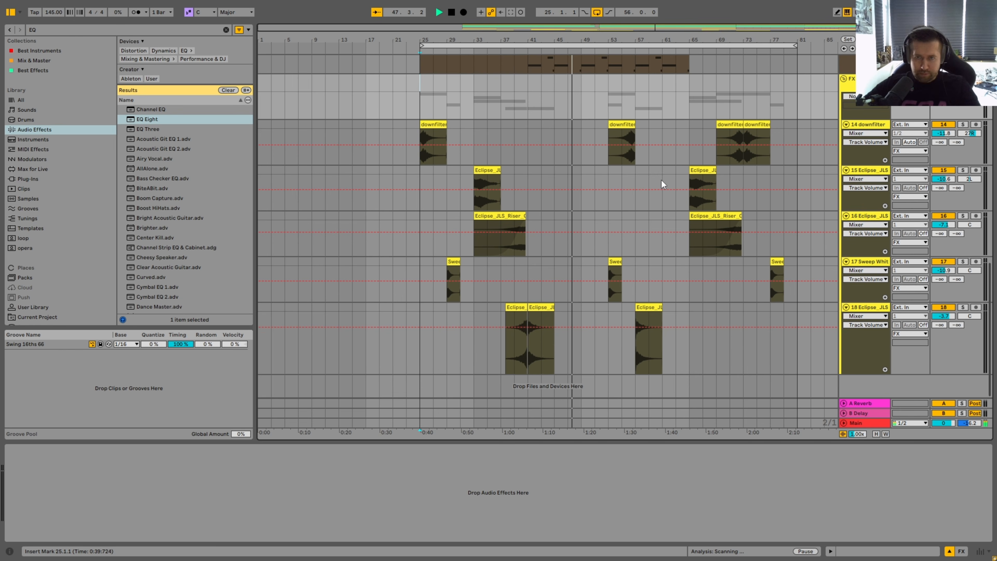
scroll(656, 178, up, 8)
double_click(588, 168)
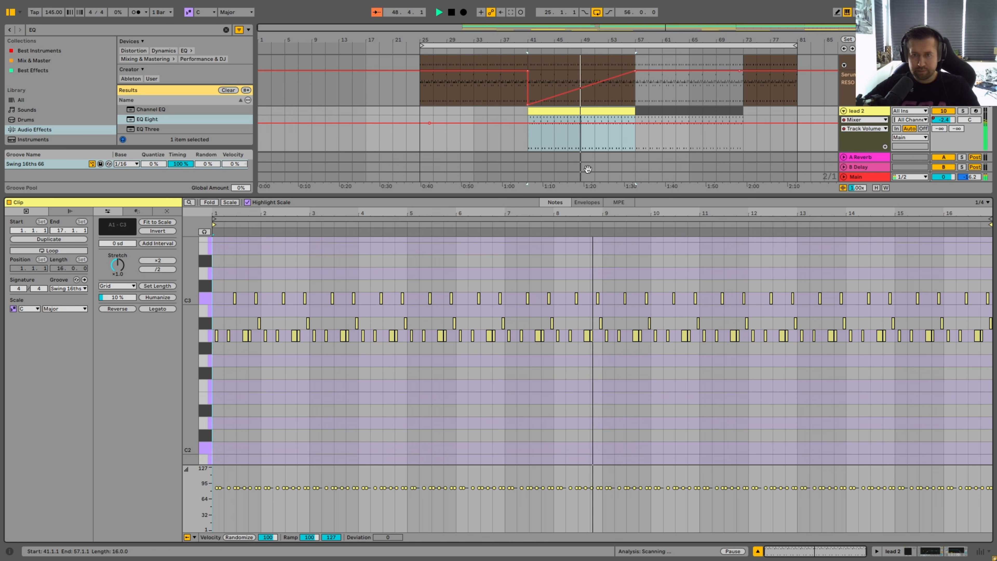
mouse_move(755, 213)
mouse_down()
mouse_move(754, 261)
mouse_move(750, 199)
mouse_up()
key(ctrl+alt+l)
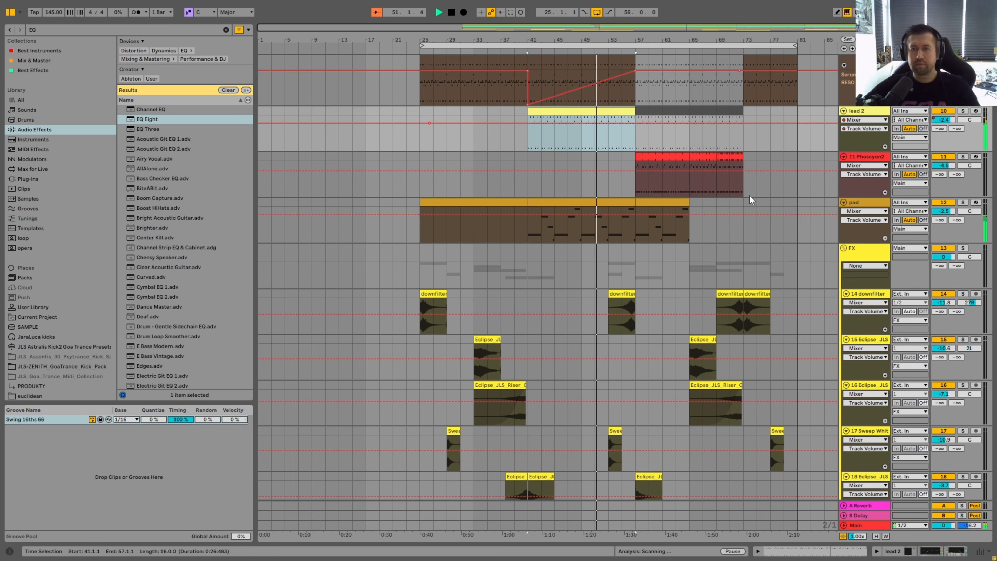
- Examine the pad track's device chain with its EQ Eight, Reverb and Echo effects
scroll(739, 201, up, 6)
scroll(726, 226, up, 3)
scroll(739, 260, down, 3)
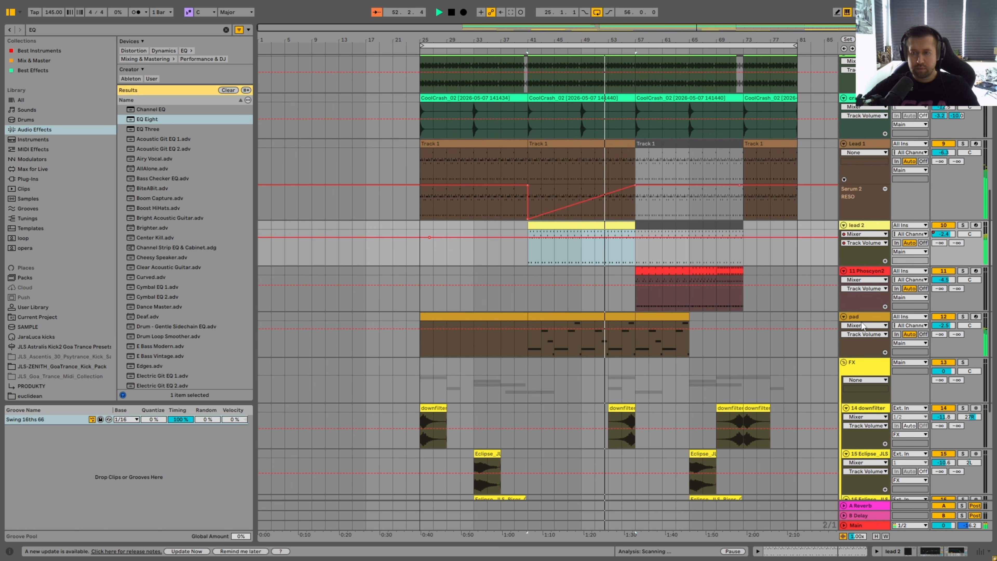
double_click(856, 317)
drag(921, 551, 950, 553)
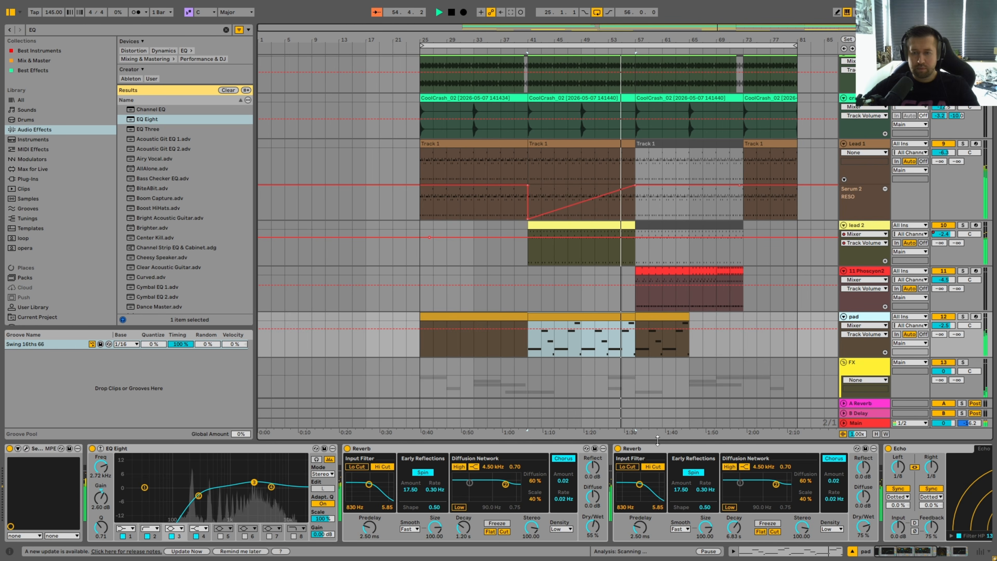
key(ctrl+alt+l)
- Enlarge the arrangement around the Phoscyon2 clips at bar 57 and open the Phoscyon2 track's acid synth interface
scroll(626, 222, up, 10)
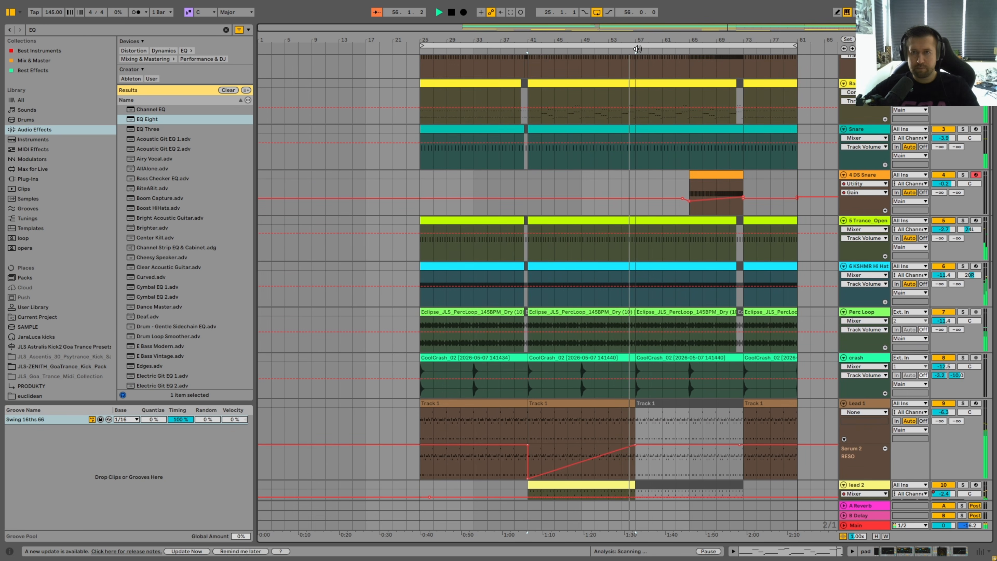
scroll(633, 236, up, 3)
drag(565, 38, 565, 21)
scroll(749, 304, down, 8)
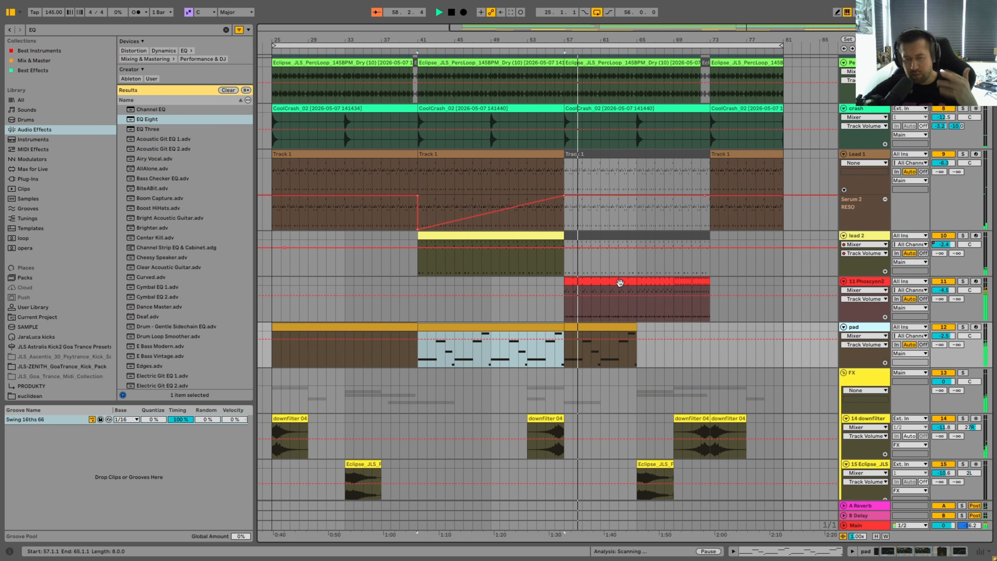
click(863, 281)
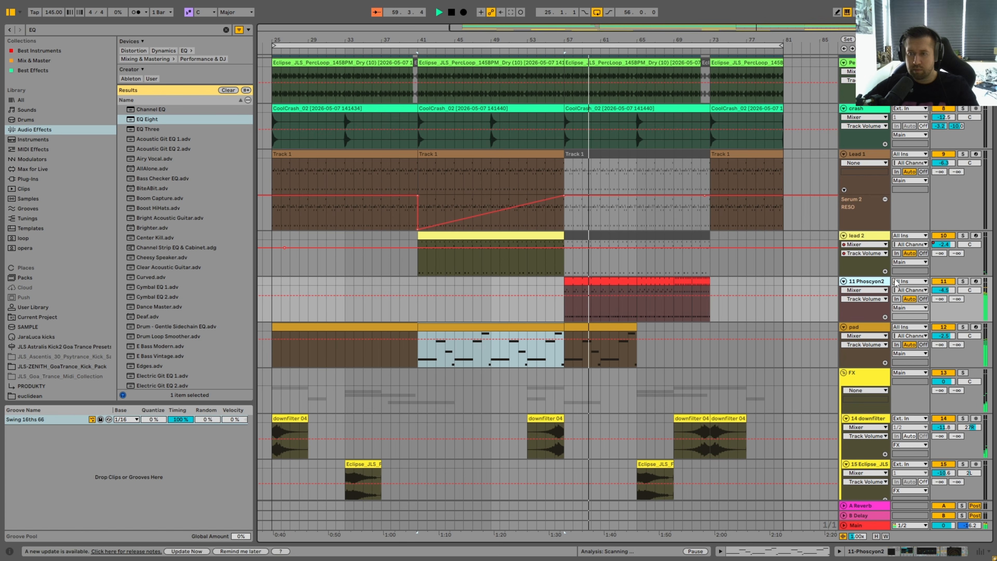
double_click(882, 282)
click(26, 449)
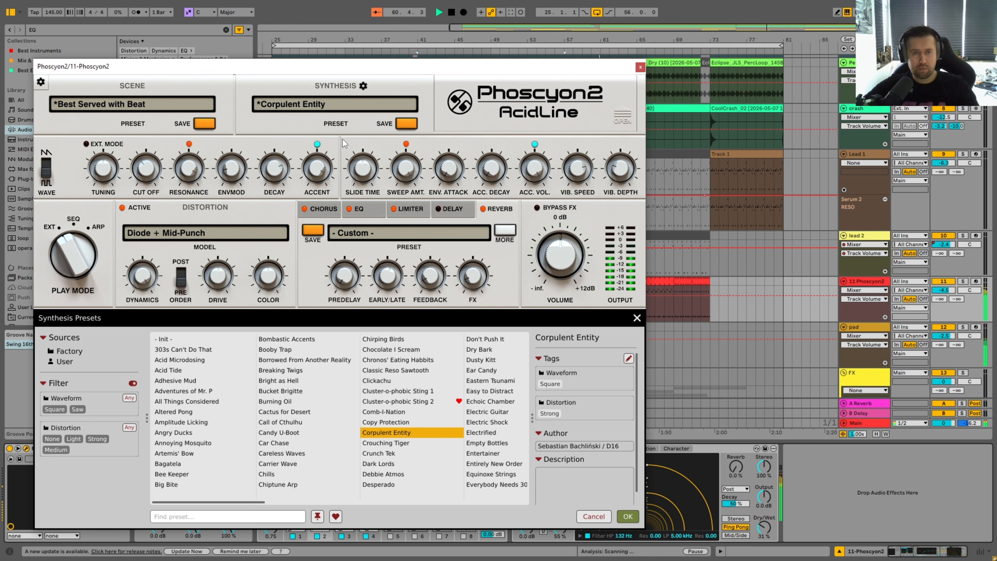
- Close the Phoscyon2 interface and inspect the notes and velocities of the DS Snare clip at bar 65
drag(388, 67, 431, 52)
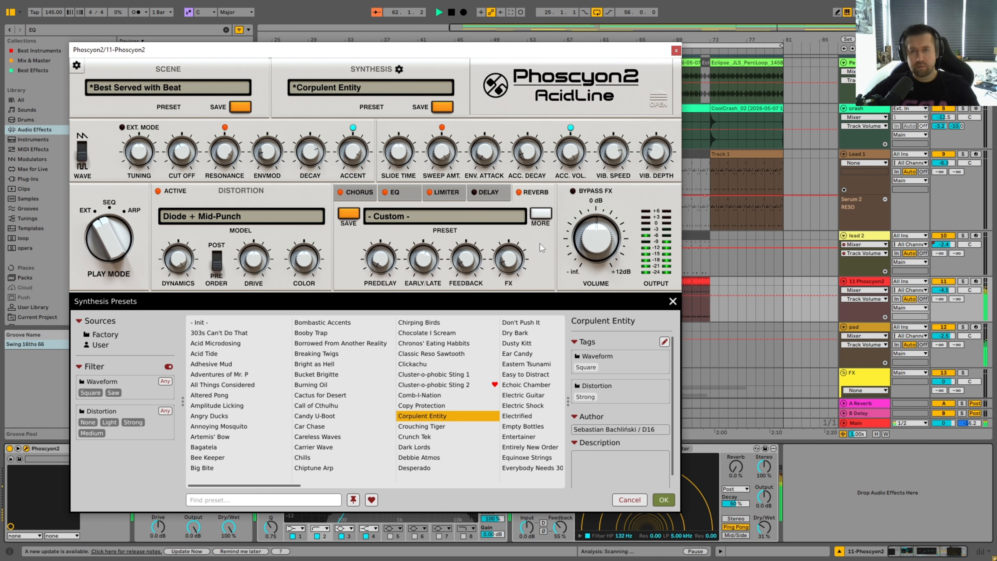
click(675, 51)
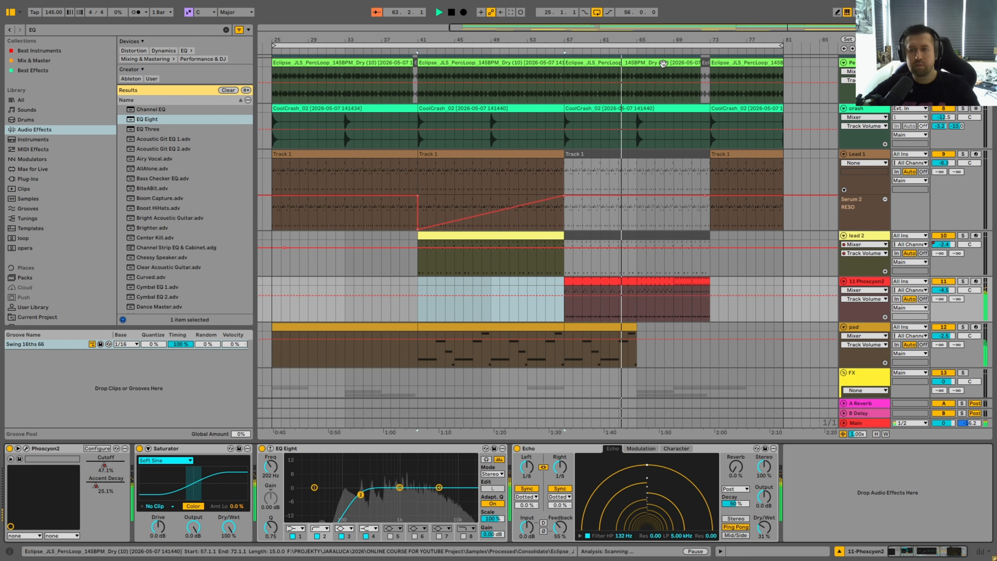
scroll(755, 244, up, 5)
scroll(747, 224, up, 3)
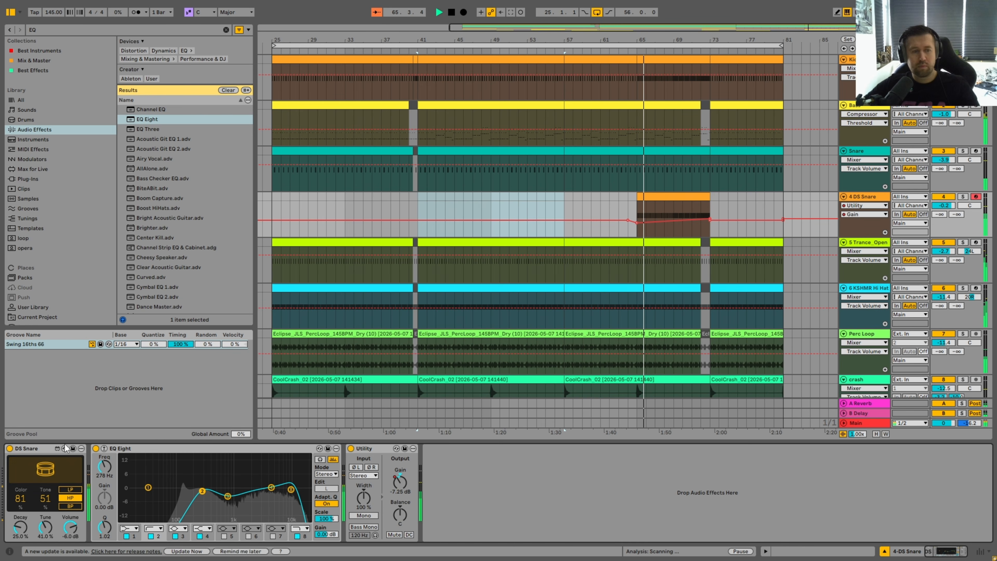
click(681, 200)
double_click(681, 200)
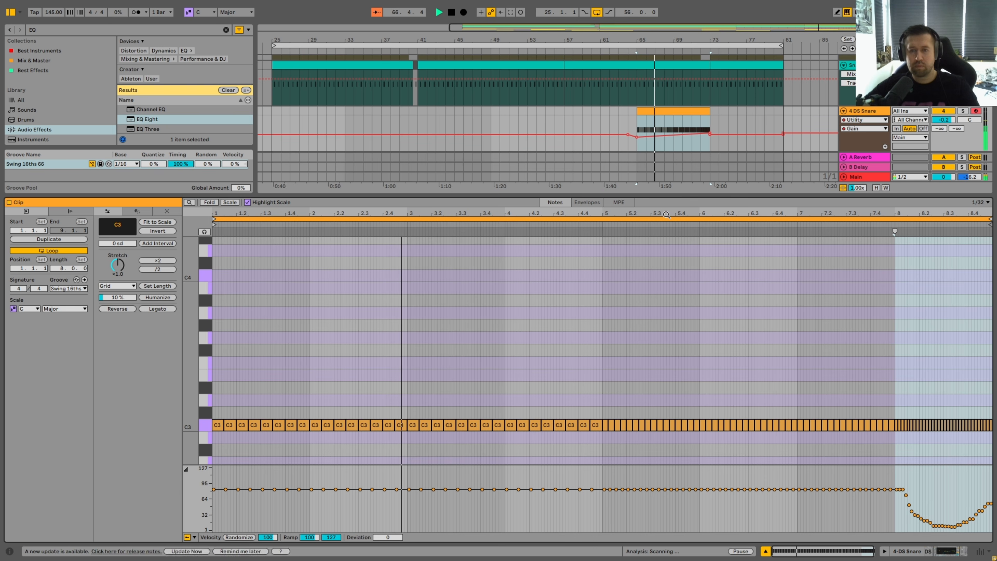
key(ctrl+alt+l)
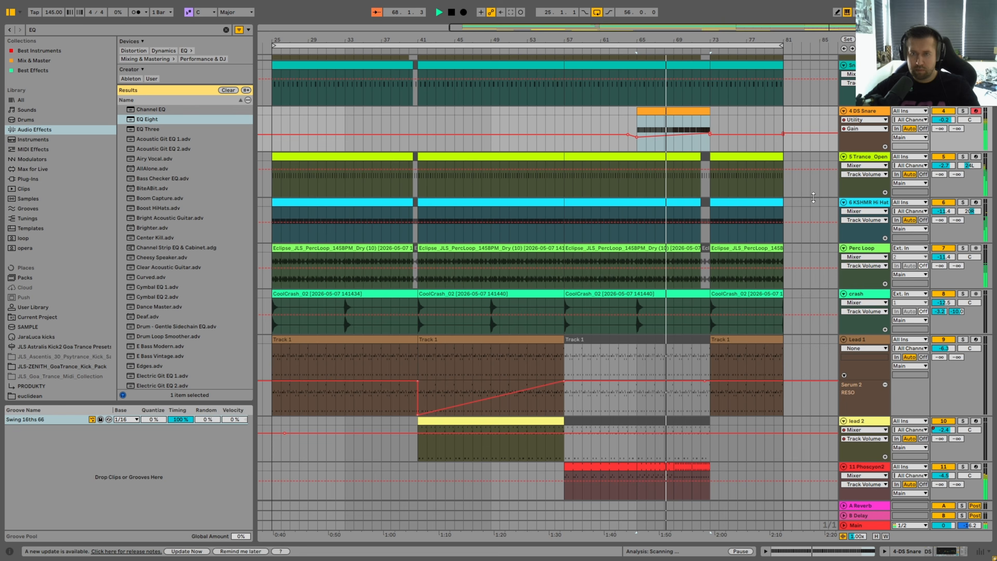
- Review the arrangement around bar 73 and the Lead 1 track's devices and cutoff automation up to bar 81, ending with playback stopped
scroll(794, 199, up, 3)
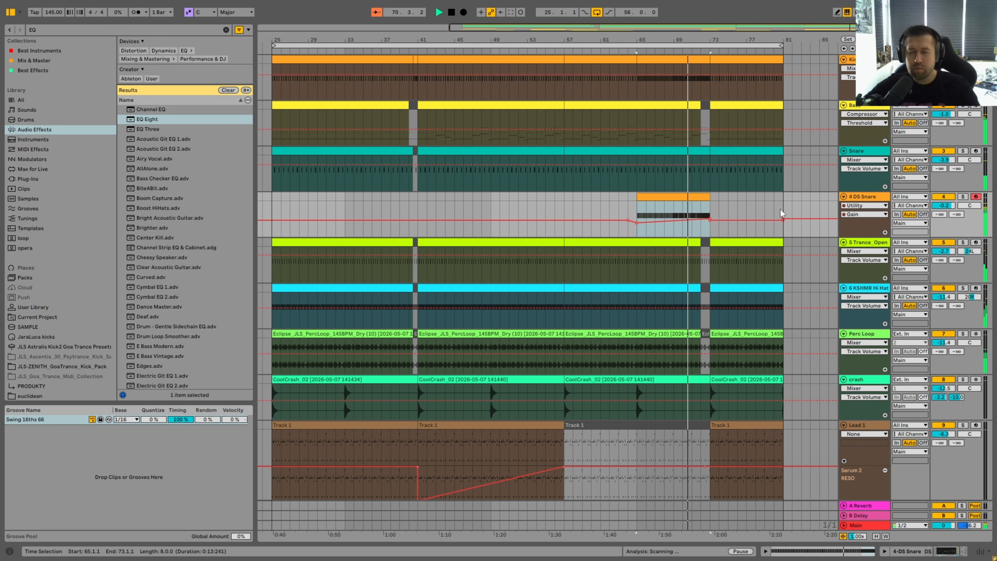
scroll(691, 140, up, 5)
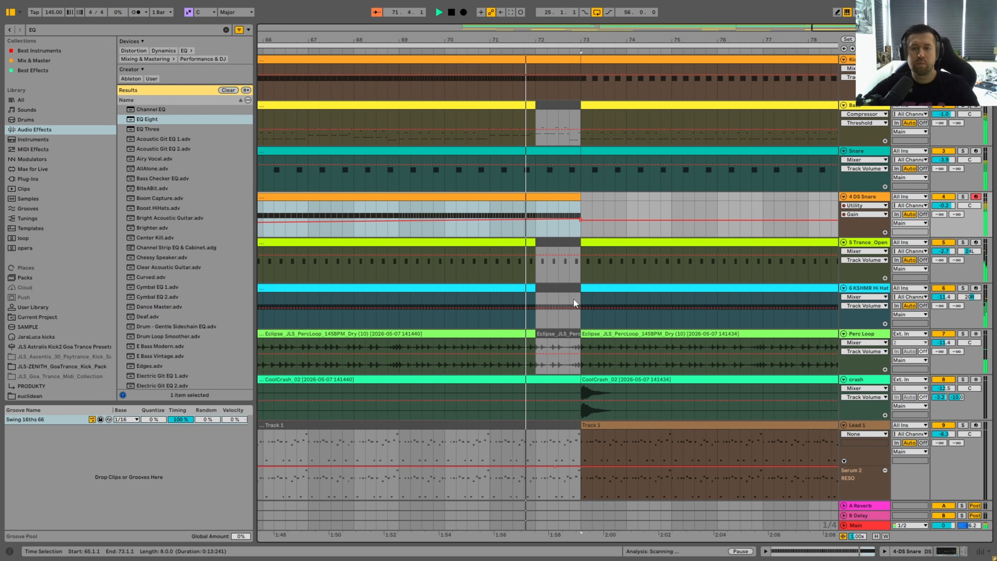
drag(605, 40, 552, 38)
drag(738, 39, 730, 24)
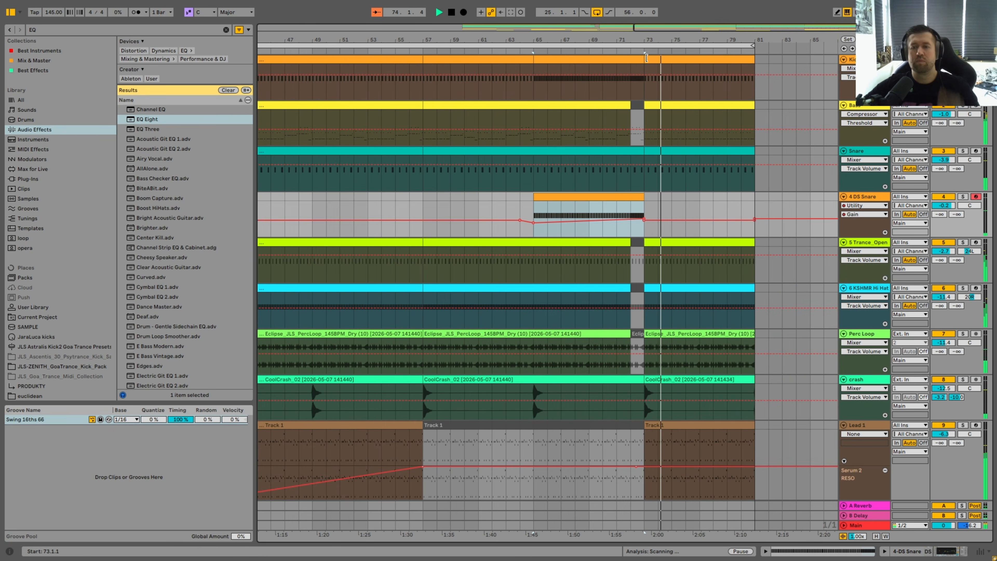
scroll(758, 293, down, 4)
double_click(836, 279)
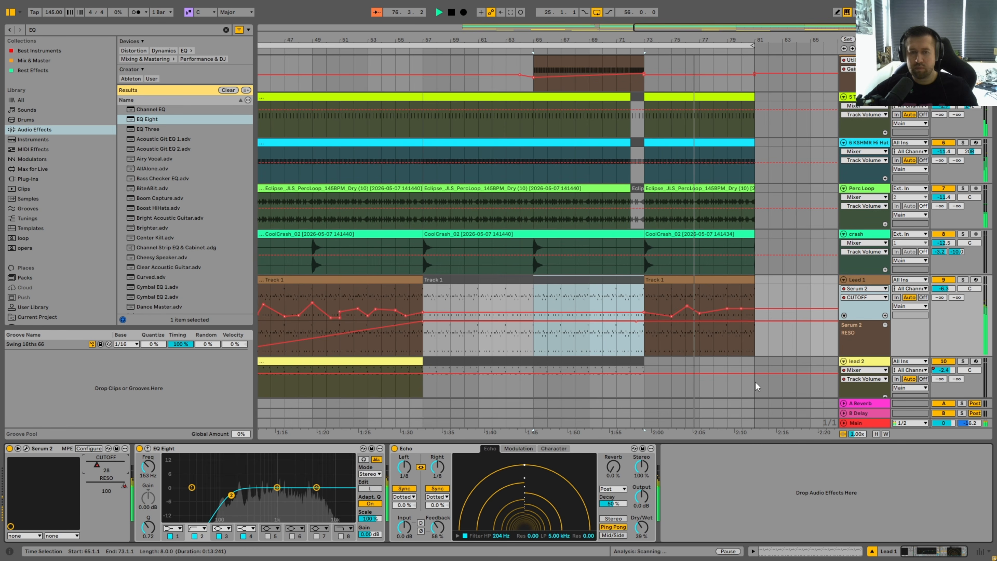
drag(703, 40, 772, 40)
scroll(852, 318, down, 6)
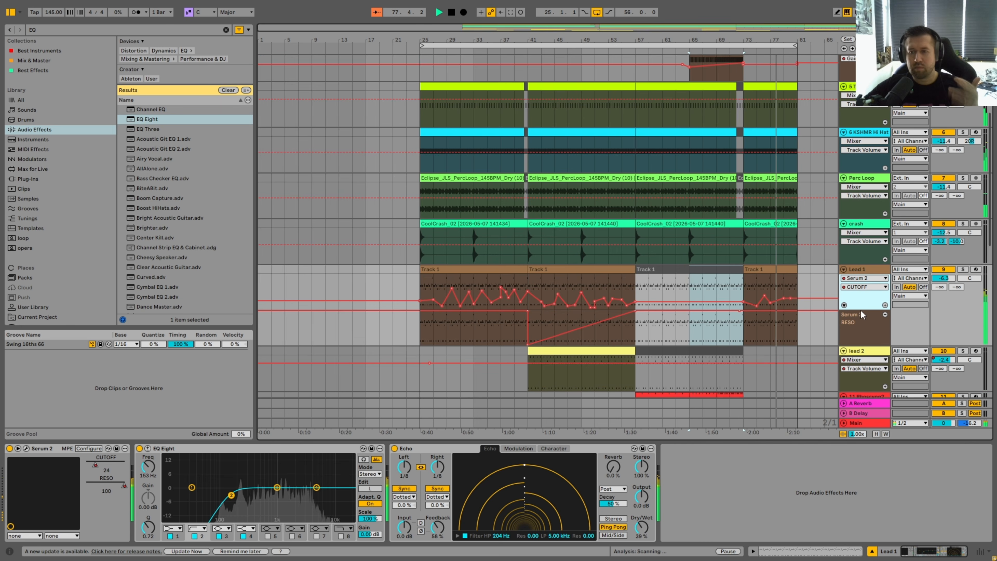
scroll(852, 319, up, 2)
scroll(851, 318, up, 5)
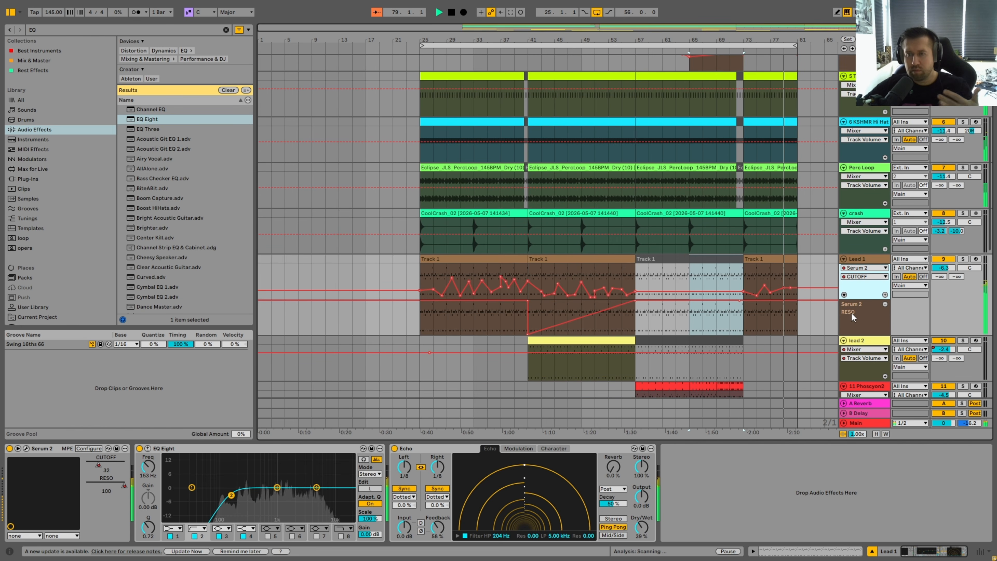
drag(794, 40, 715, 59)
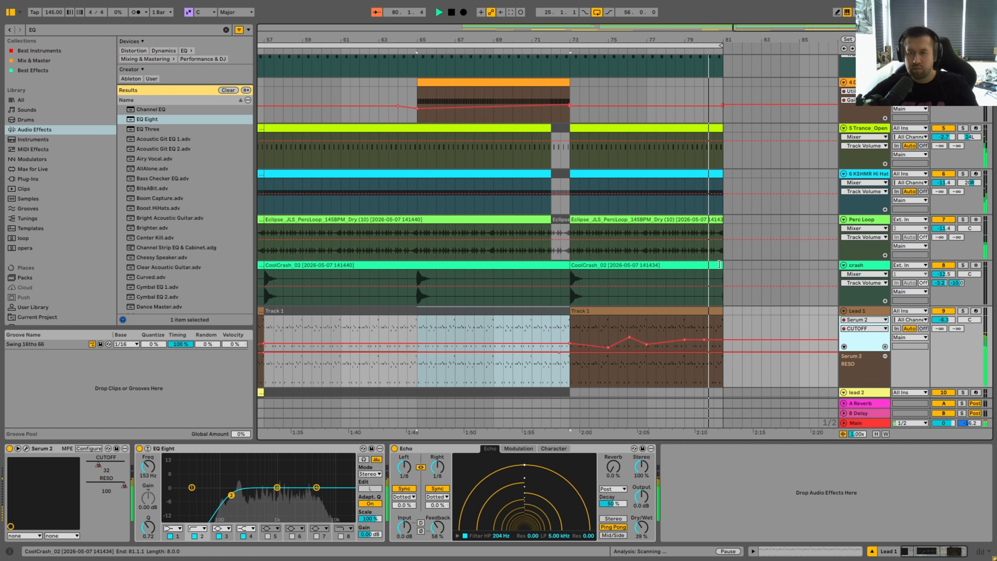
key(space)
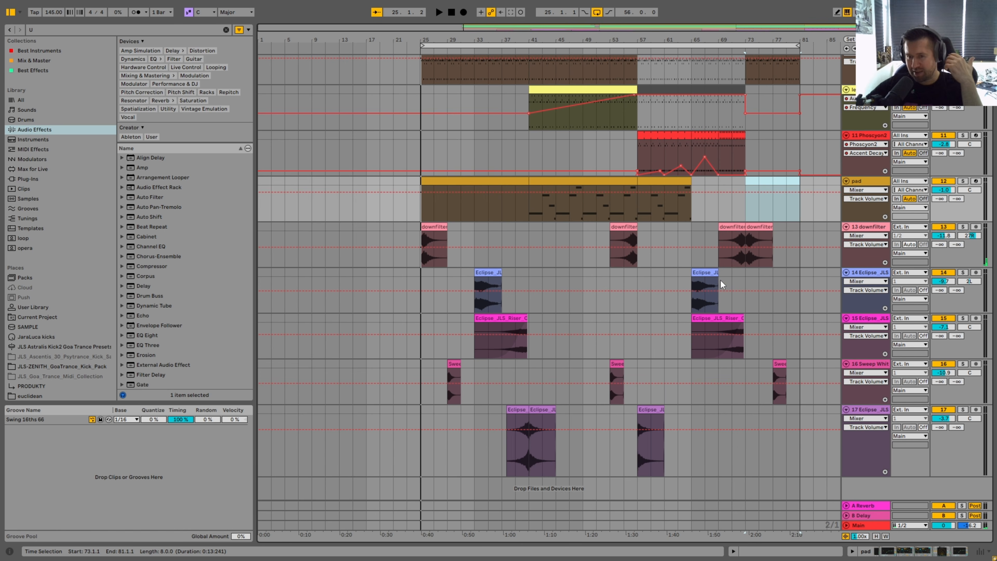
- Add the SPAN analyzer to the Main track and open its interface beside the arrangement
scroll(722, 284, up, 10)
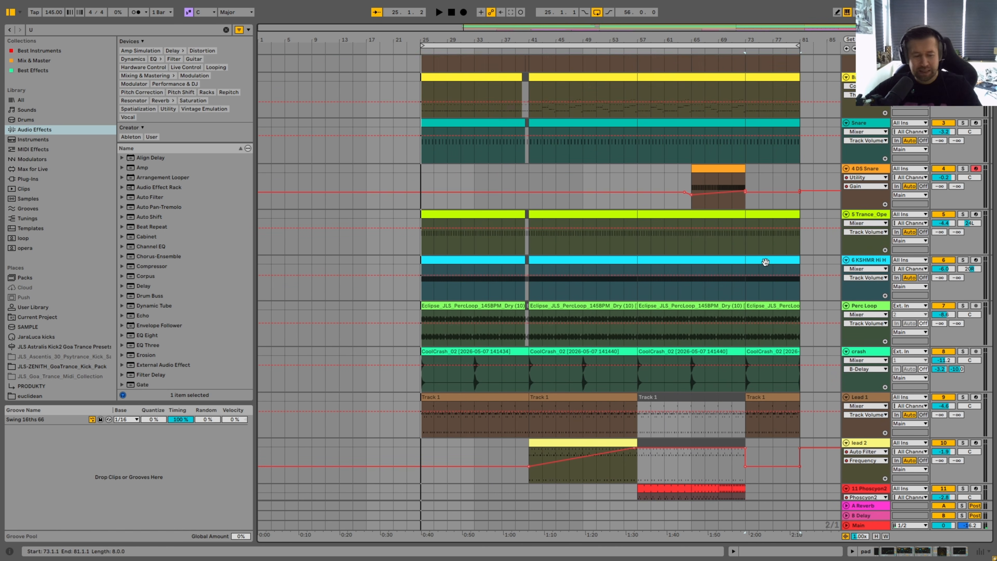
scroll(766, 262, up, 2)
scroll(929, 130, down, 6)
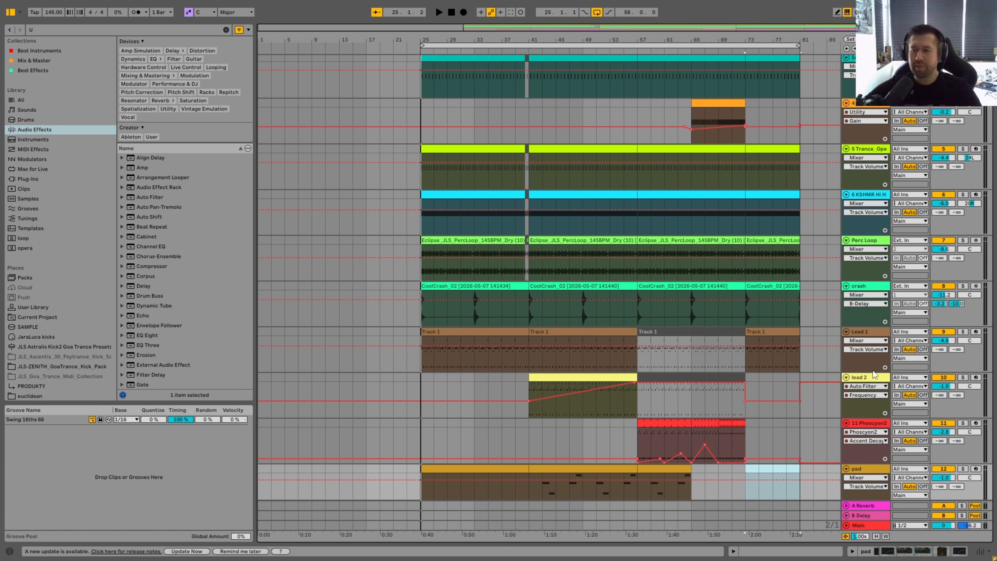
click(857, 528)
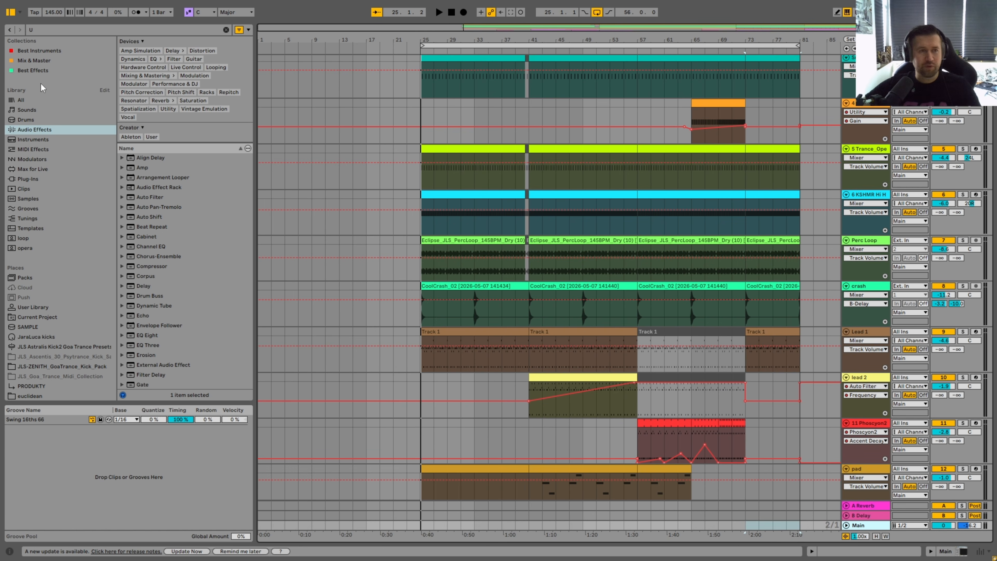
click(95, 30)
text(SPAN)
double_click(860, 527)
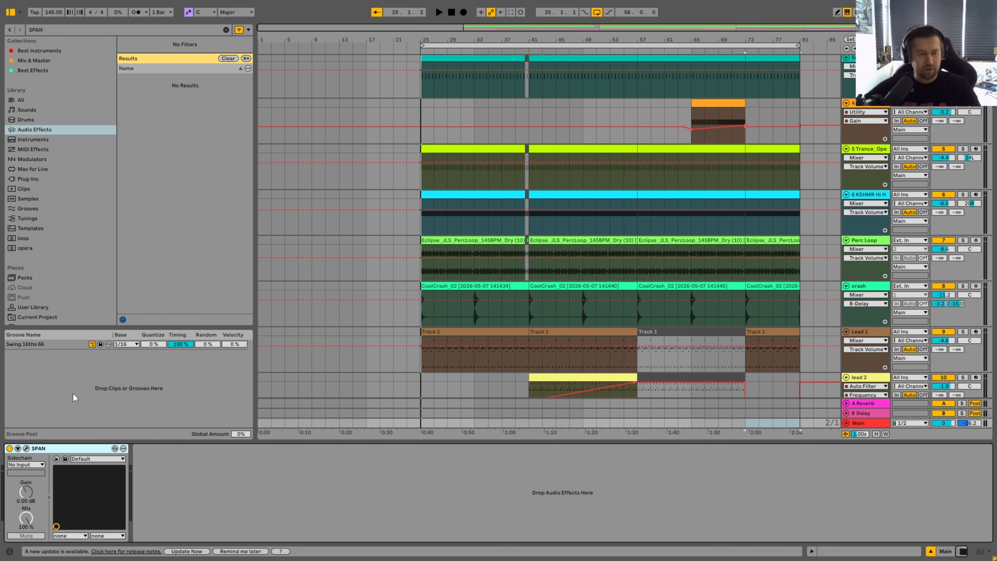
click(26, 449)
drag(278, 56, 321, 68)
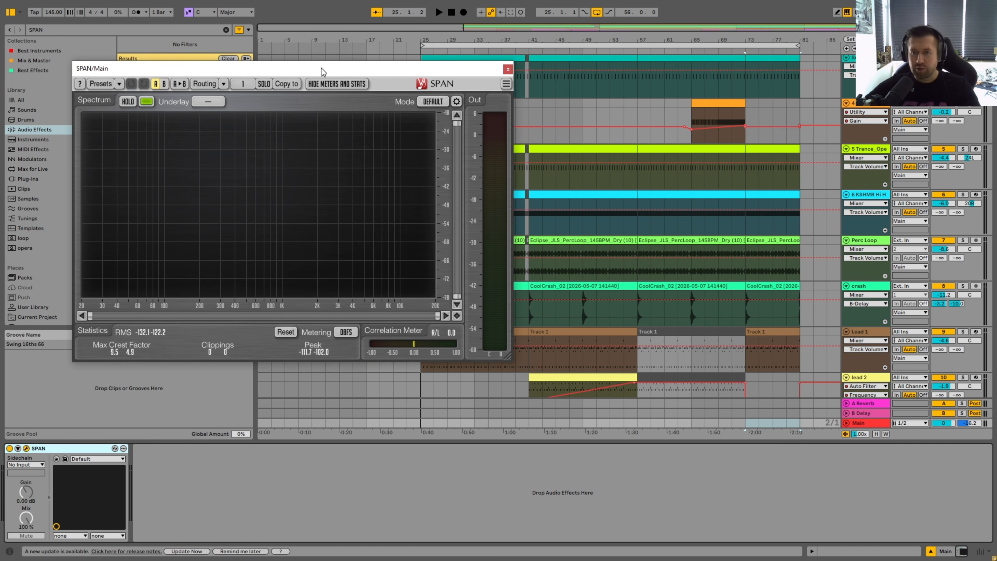
drag(423, 60, 369, 59)
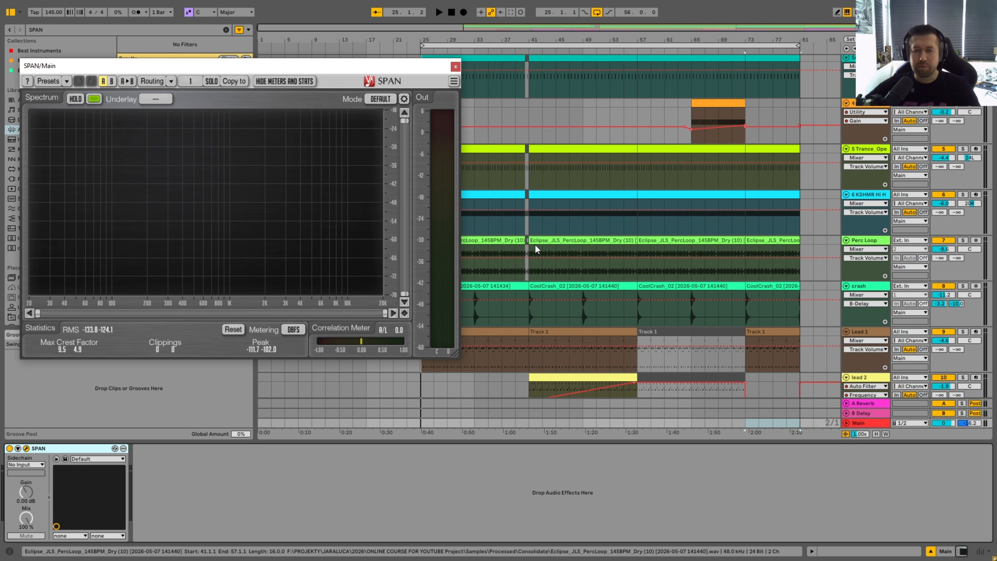
- Play the full mix from bar 41 and examine its frequency spectrum in SPAN on the Main track
click(529, 271)
key(space)
click(864, 423)
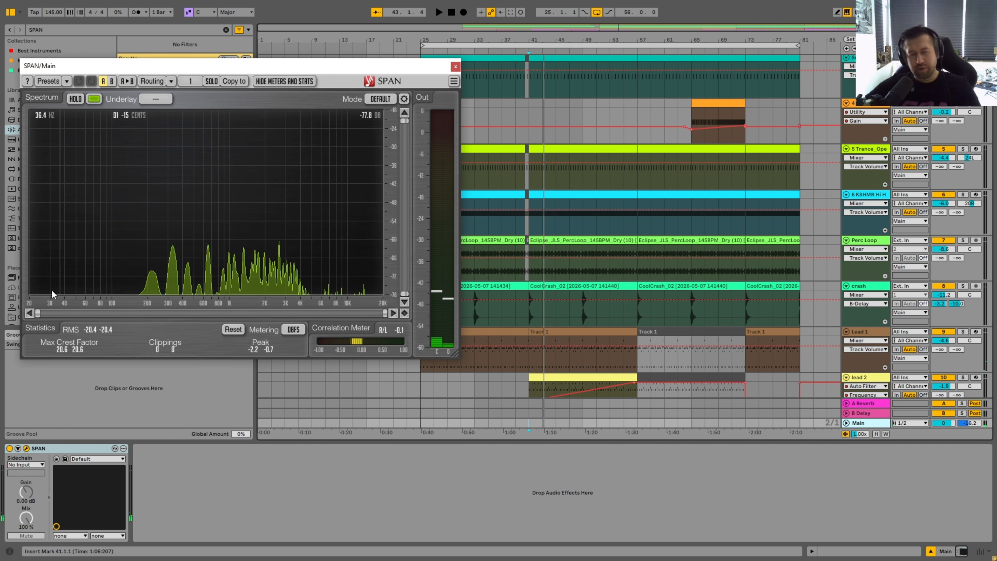
- Solo the low-end tracks from Kick to Bass and examine the soloed playback from bar 41 in SPAN
scroll(629, 236, up, 3)
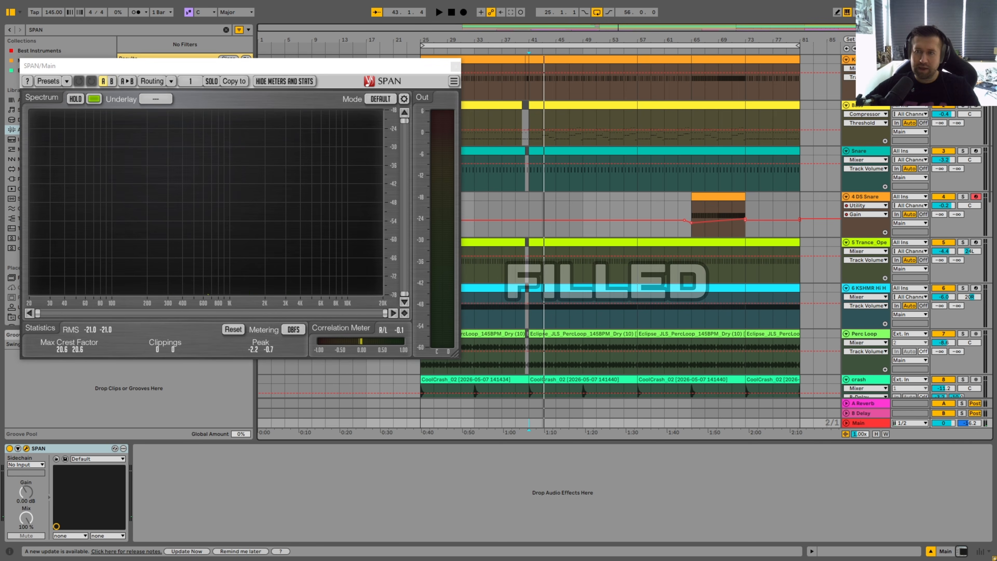
click(963, 59)
click(961, 106)
key(space)
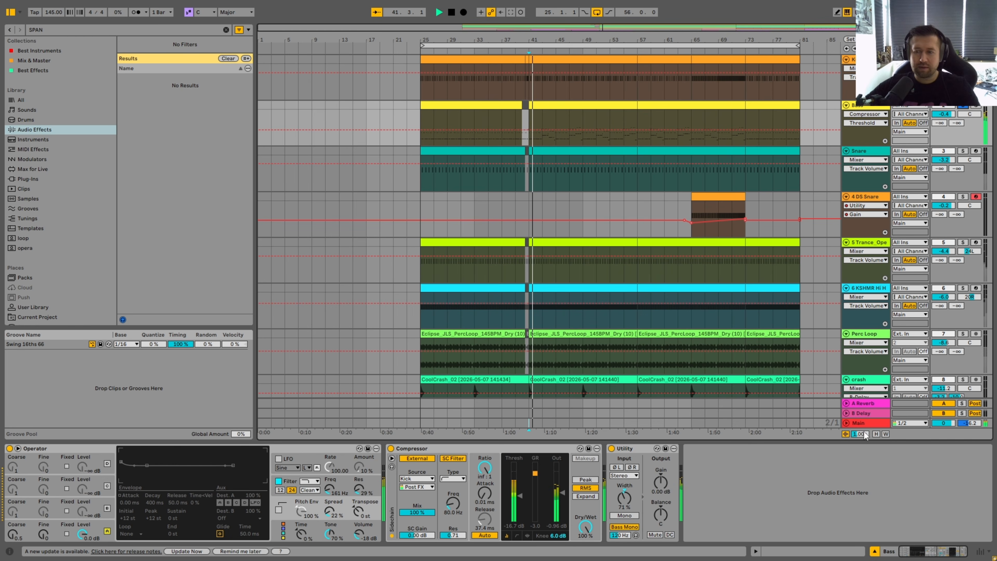
click(864, 423)
key(space)
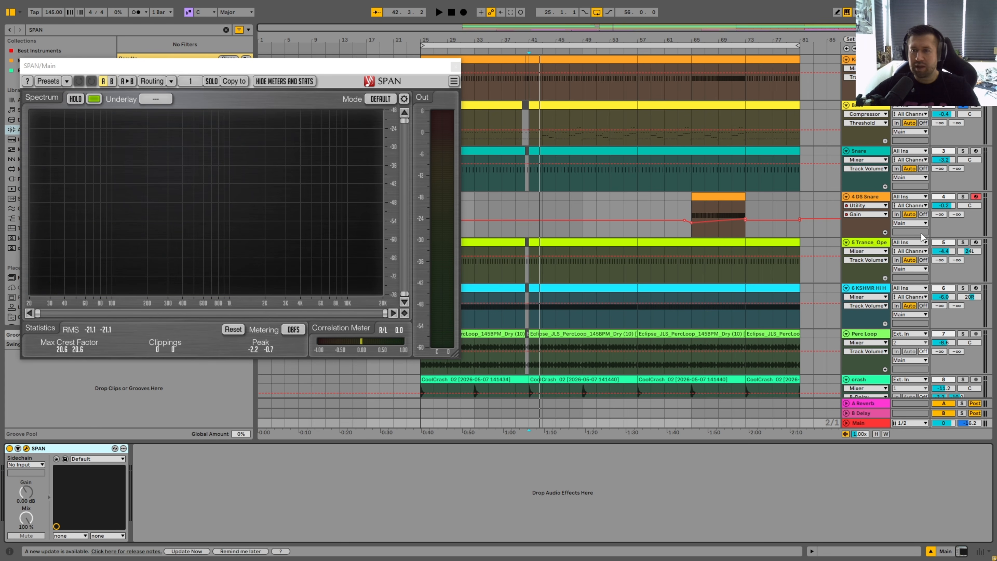
- Solo the Trance_Open and KSHMR Hi Hat tracks together, examine their high frequencies in SPAN from bar 41, and clear the solos
click(963, 243)
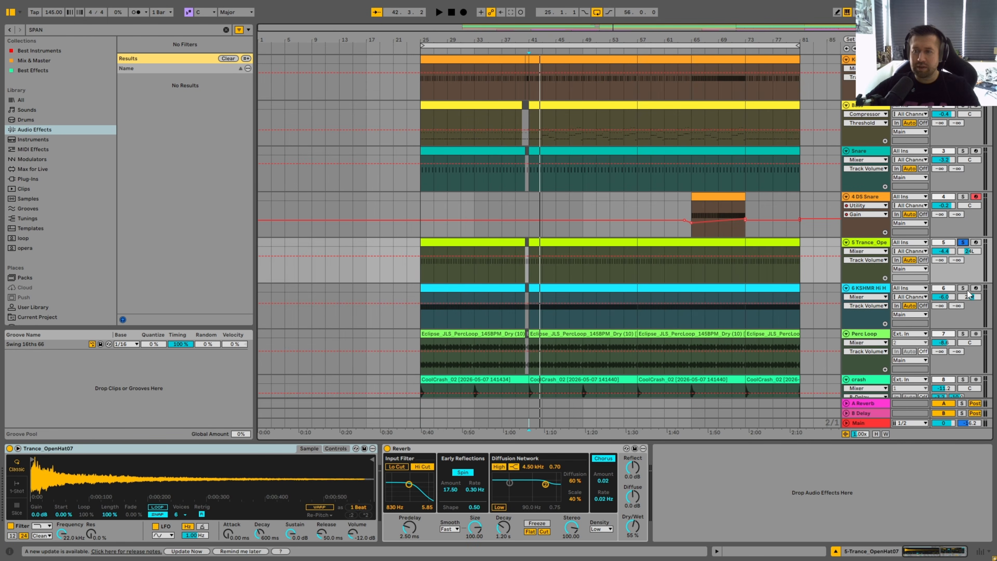
ctrl+click(965, 289)
click(862, 423)
key(space)
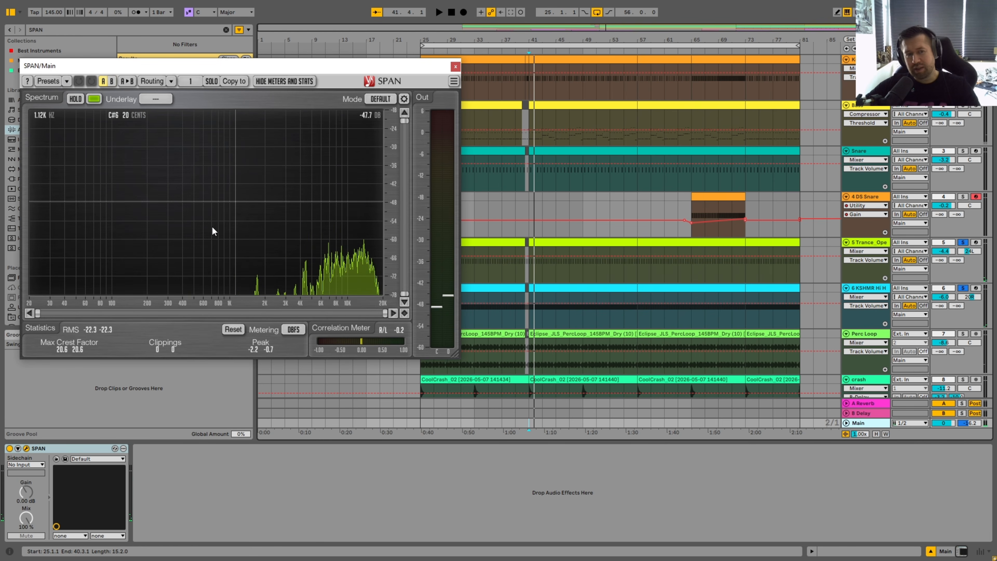
key(space)
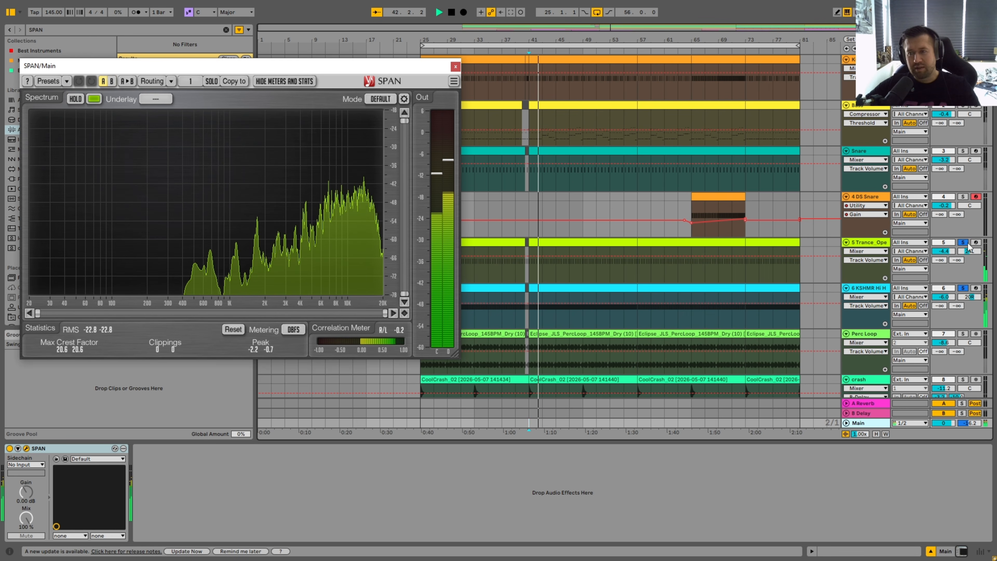
key(space)
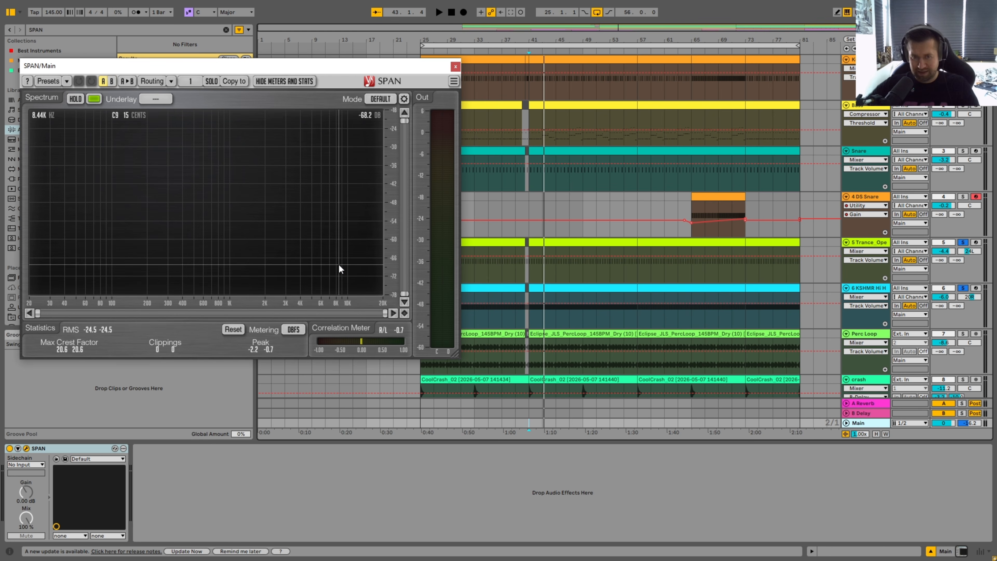
click(963, 243)
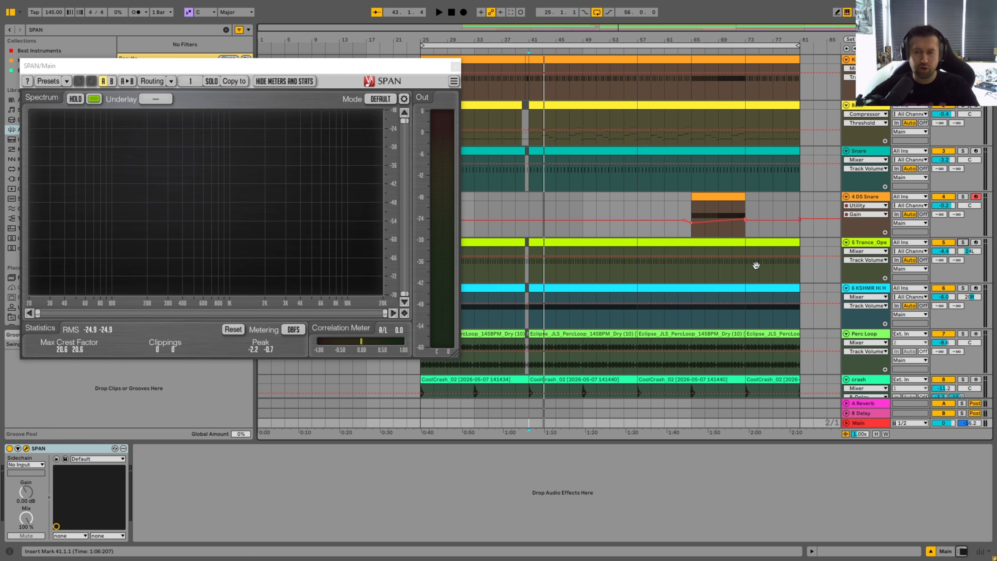
- Close the SPAN interface and view the lead, Phoscyon2, pad and sound effect tracks
scroll(756, 263, down, 5)
drag(422, 71, 413, 69)
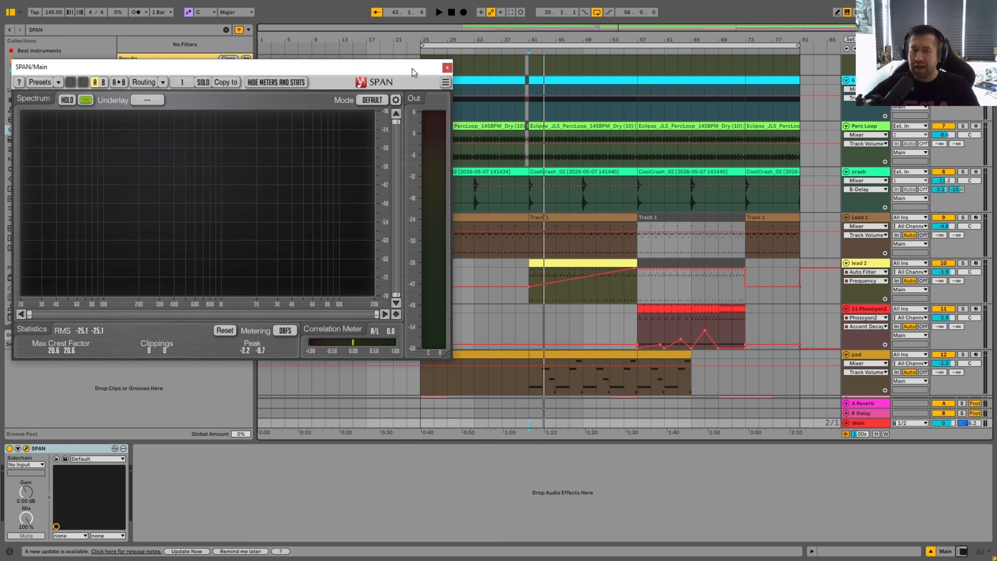
click(447, 68)
scroll(400, 209, down, 3)
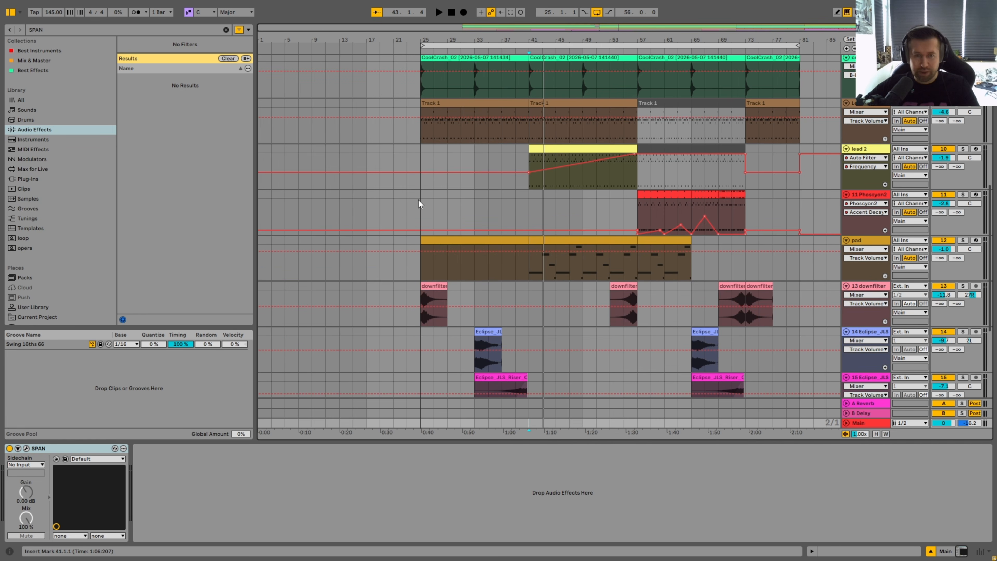